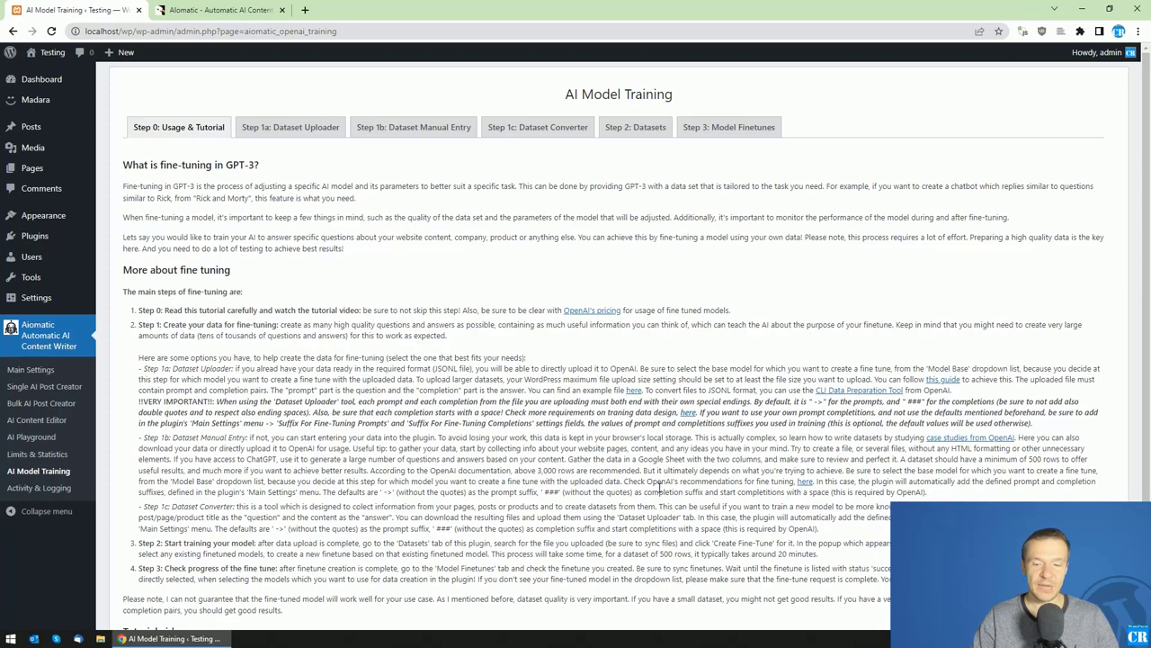
Step: Read the fine-tuning tutorial's recommended dataset sizes, its introduction and the Step 0 instructions
{"action": "double_click", "coordinate": [662, 553]}
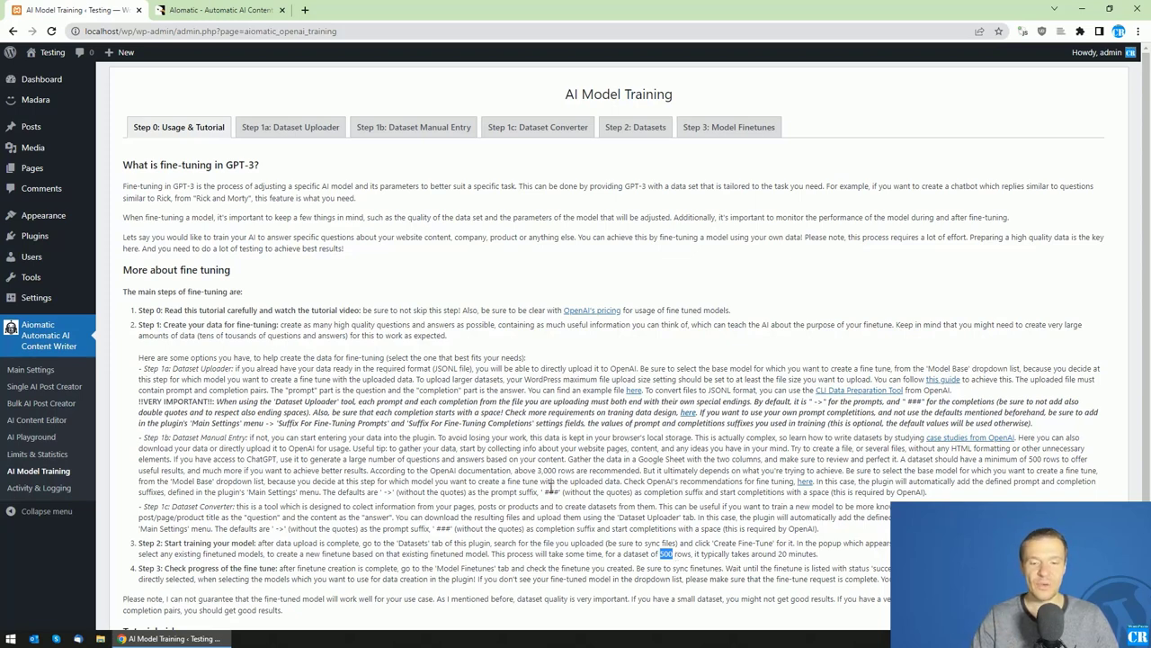
{"action": "left_click", "coordinate": [540, 470]}
{"action": "left_click_drag", "start_coordinate": [538, 469], "coordinate": [557, 469]}
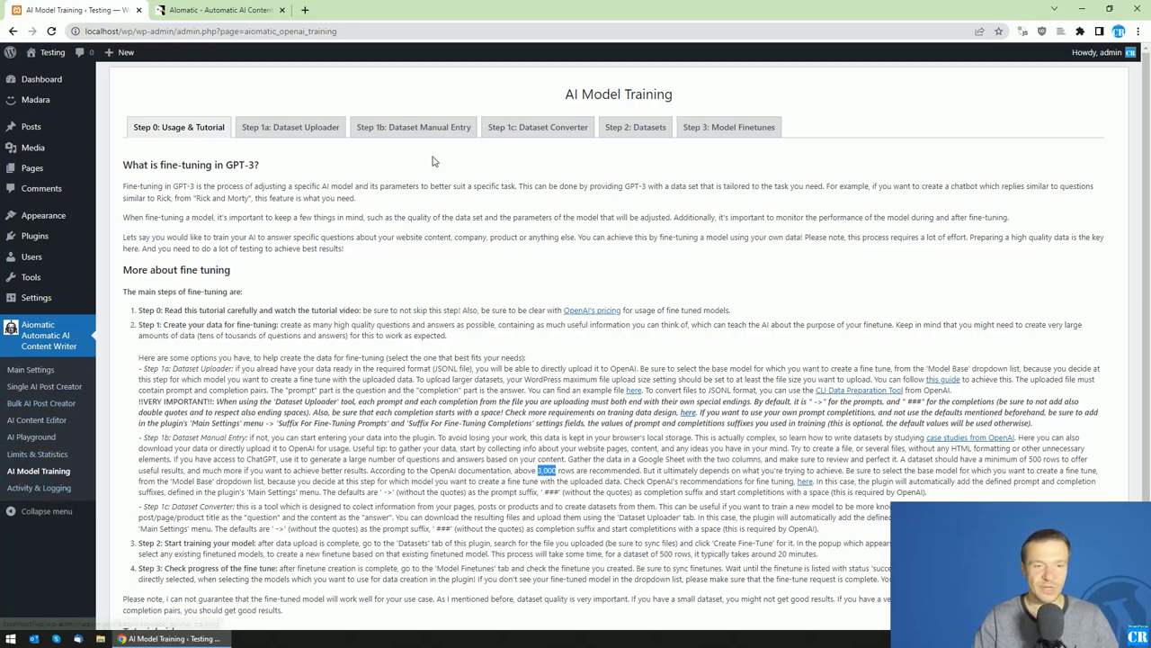
{"action": "triple_click", "coordinate": [299, 268]}
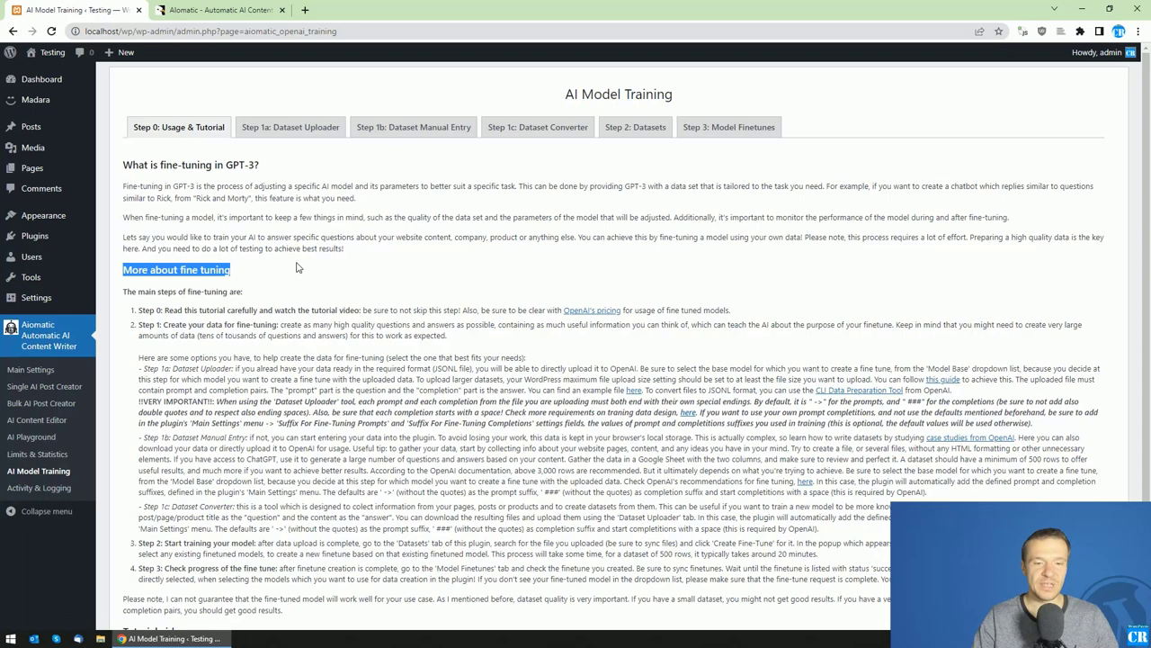
{"action": "left_click", "coordinate": [341, 305]}
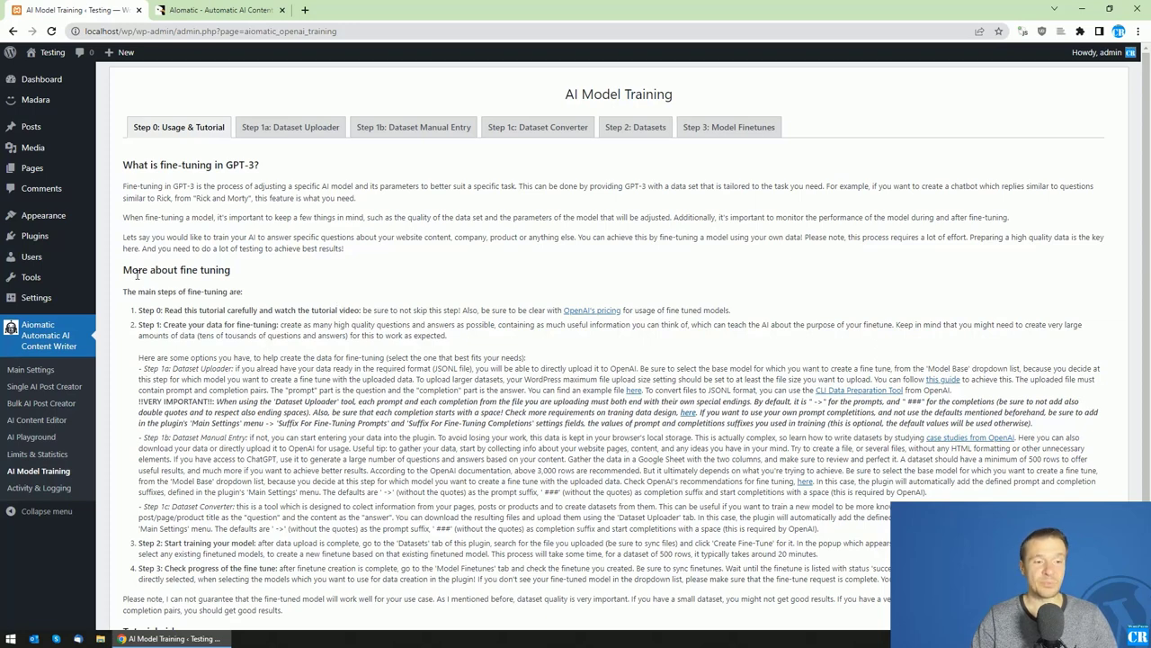
{"action": "left_click_drag", "start_coordinate": [123, 187], "coordinate": [322, 259]}
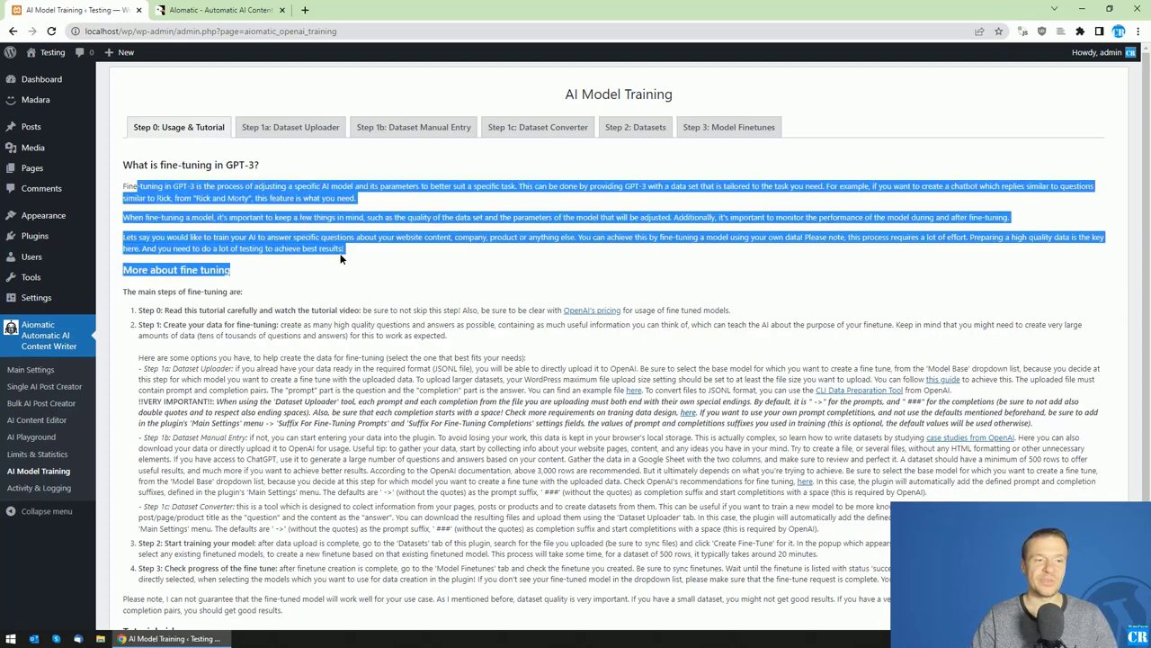
{"action": "left_click", "coordinate": [312, 261]}
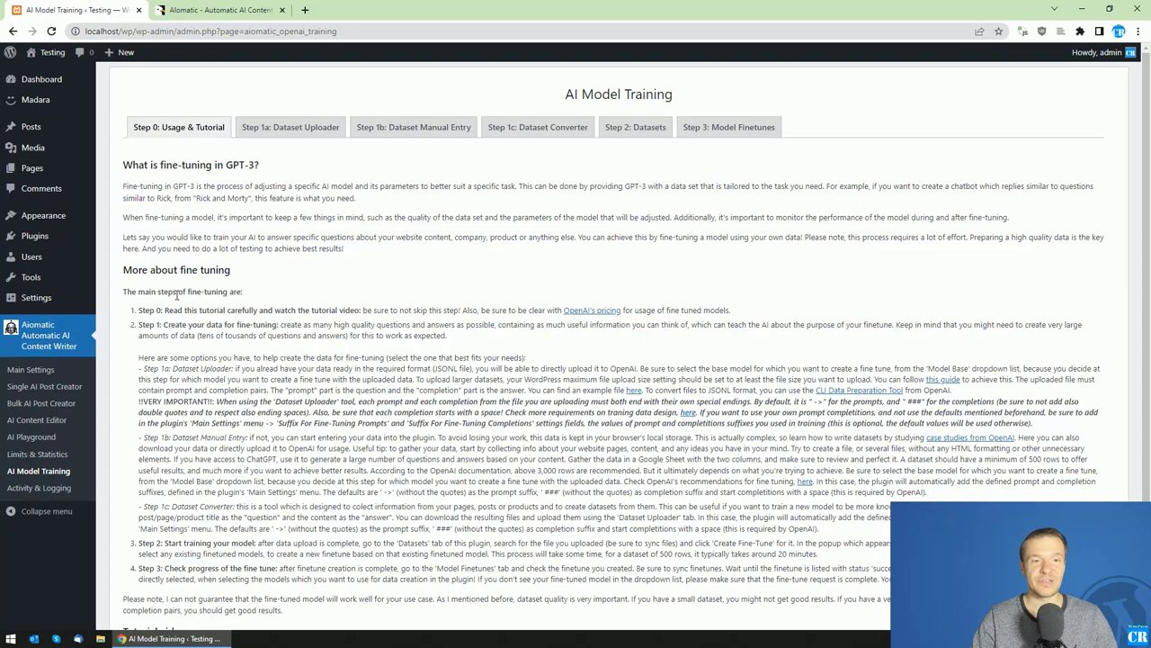
{"action": "left_click_drag", "start_coordinate": [139, 310], "coordinate": [167, 309]}
{"action": "double_click", "coordinate": [241, 310]}
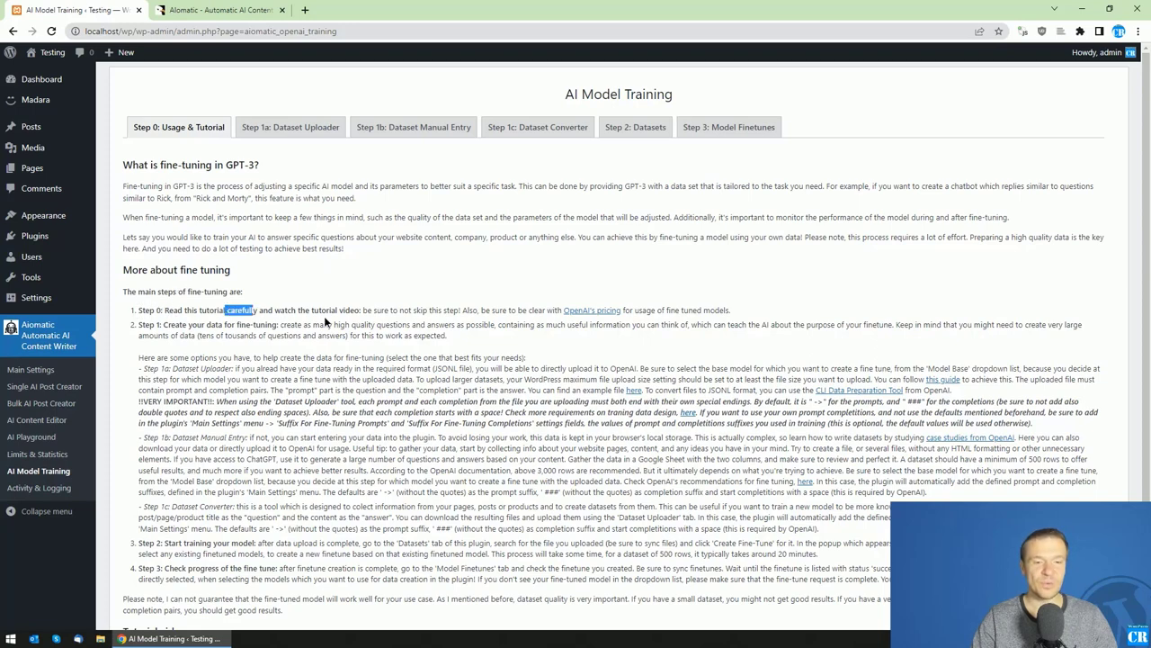
{"action": "left_click_drag", "start_coordinate": [326, 321], "coordinate": [527, 315]}
{"action": "left_click", "coordinate": [525, 311]}
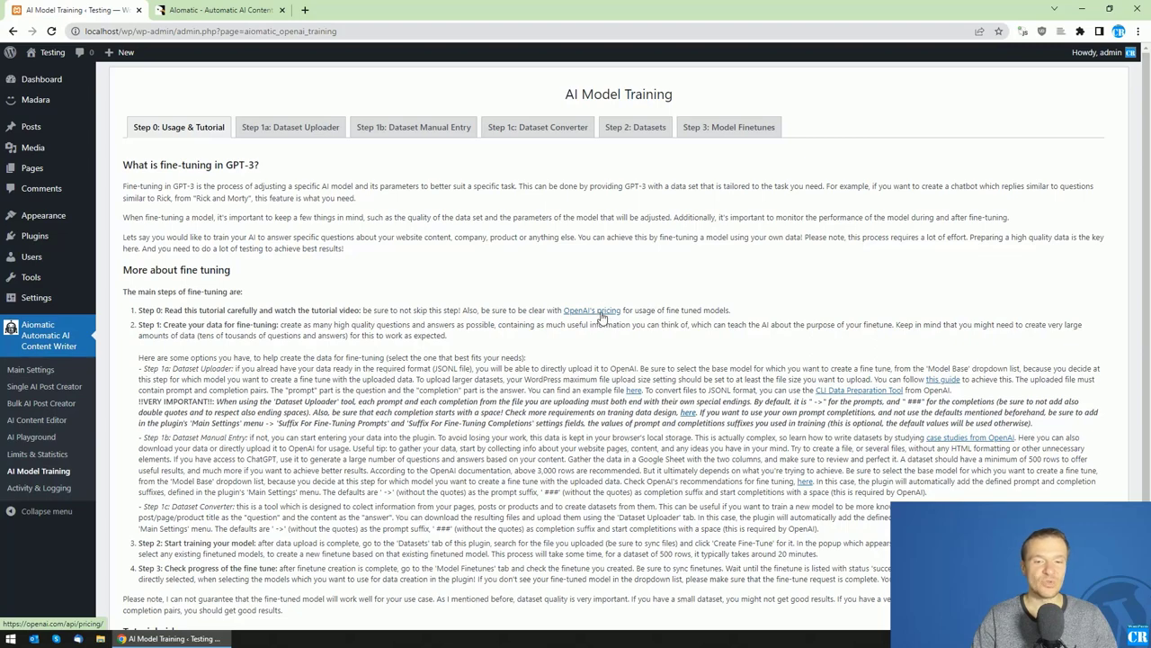
Step: Open OpenAI's pricing page from the tutorial and compare base model prices with the training and usage prices of fine-tuned models
{"action": "left_click", "coordinate": [601, 313]}
{"action": "scroll", "coordinate": [360, 350], "scroll_direction": "down", "scroll_amount": 2}
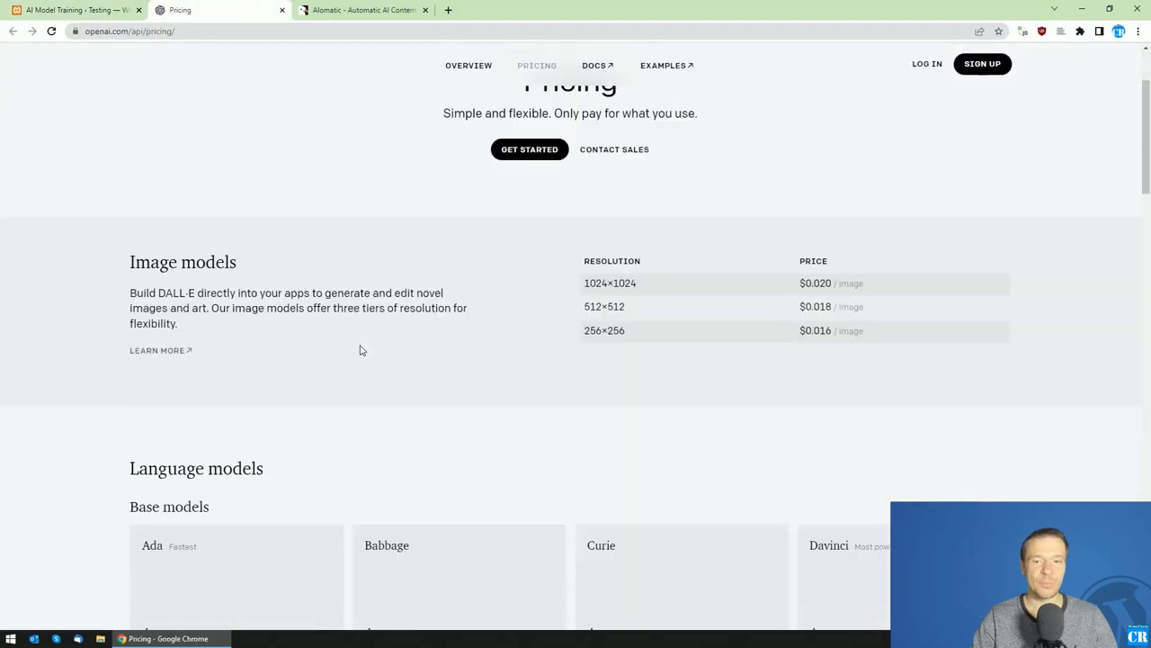
{"action": "scroll", "coordinate": [709, 282], "scroll_direction": "up", "scroll_amount": 2}
{"action": "scroll", "coordinate": [360, 357], "scroll_direction": "down", "scroll_amount": 4}
{"action": "scroll", "coordinate": [211, 214], "scroll_direction": "down", "scroll_amount": 8}
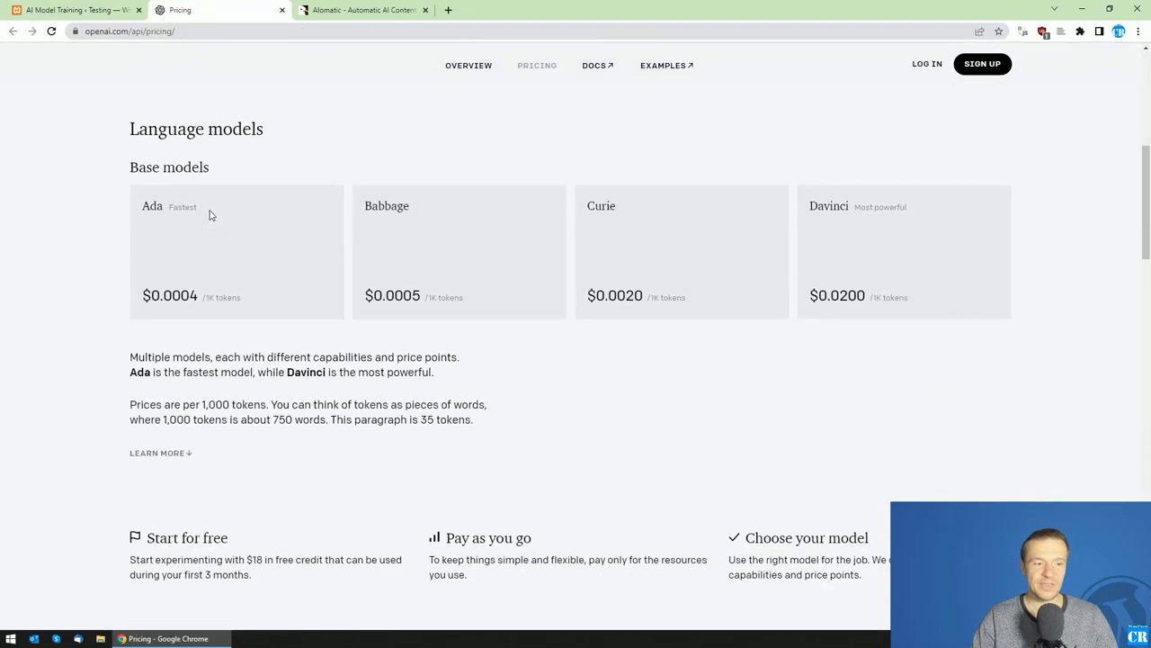
{"action": "left_click_drag", "start_coordinate": [132, 168], "coordinate": [267, 171]}
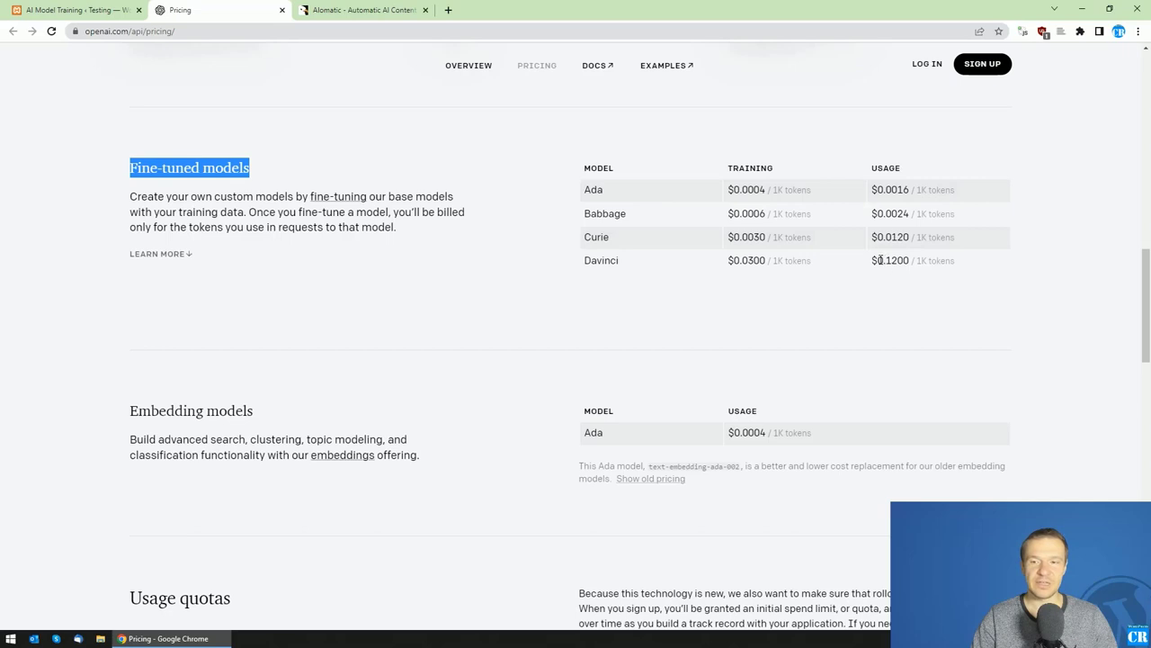
{"action": "left_click_drag", "start_coordinate": [873, 260], "coordinate": [898, 260]}
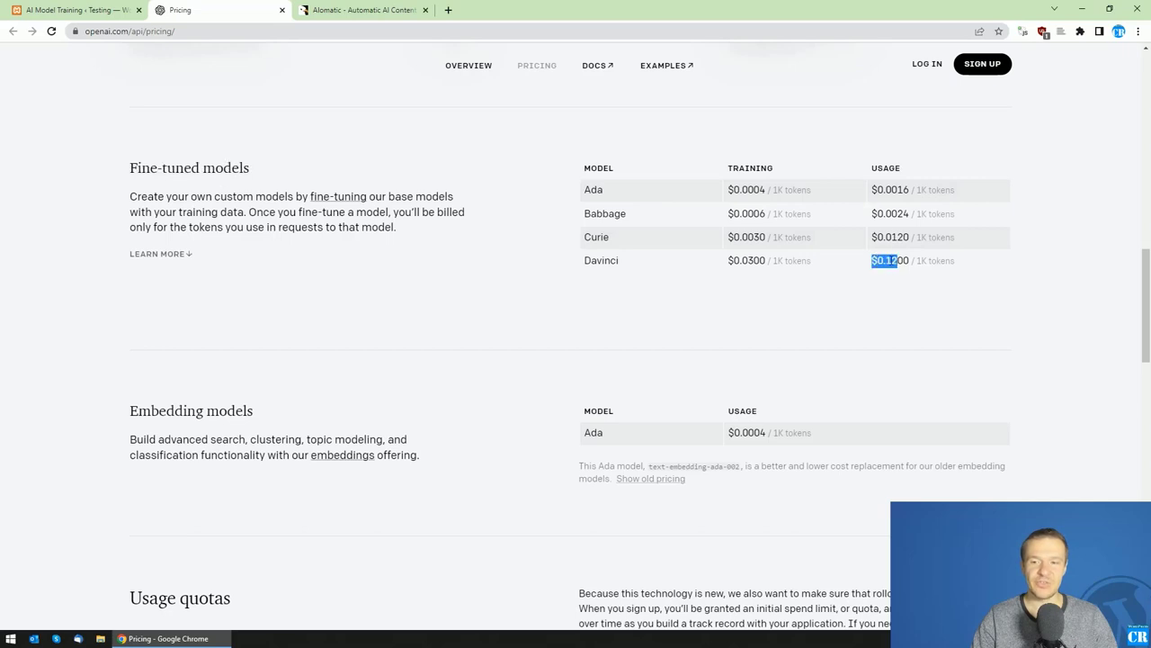
{"action": "left_click", "coordinate": [917, 261]}
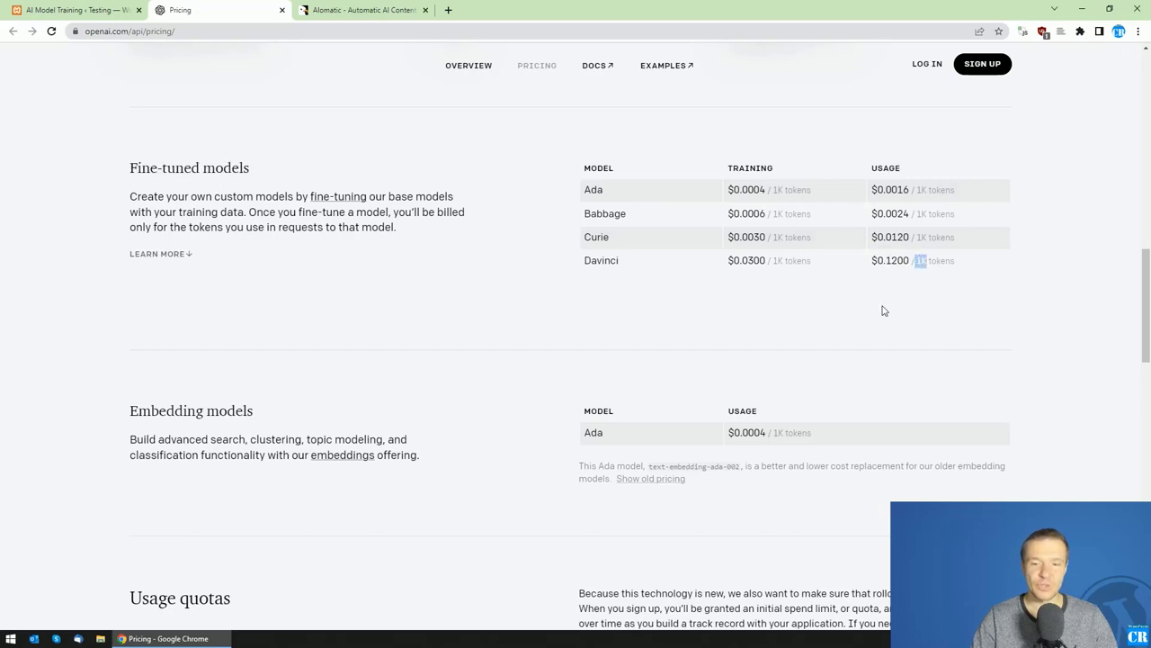
{"action": "scroll", "coordinate": [835, 344], "scroll_direction": "up", "scroll_amount": 4}
{"action": "scroll", "coordinate": [602, 365], "scroll_direction": "up", "scroll_amount": 7}
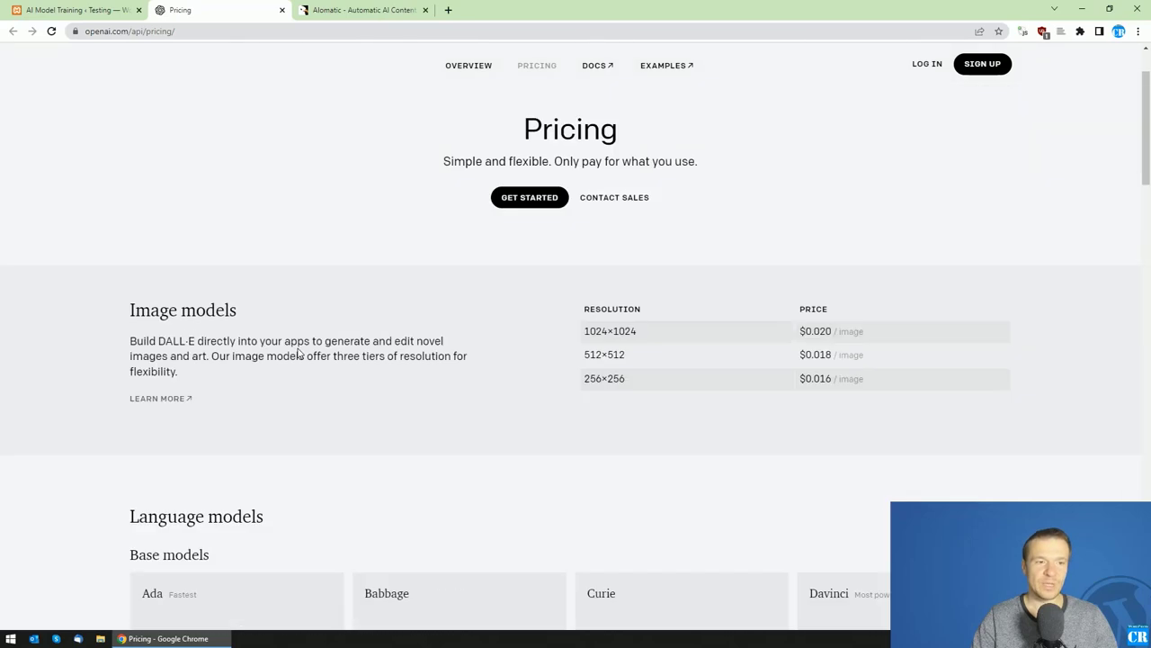
{"action": "scroll", "coordinate": [288, 372], "scroll_direction": "down", "scroll_amount": 2}
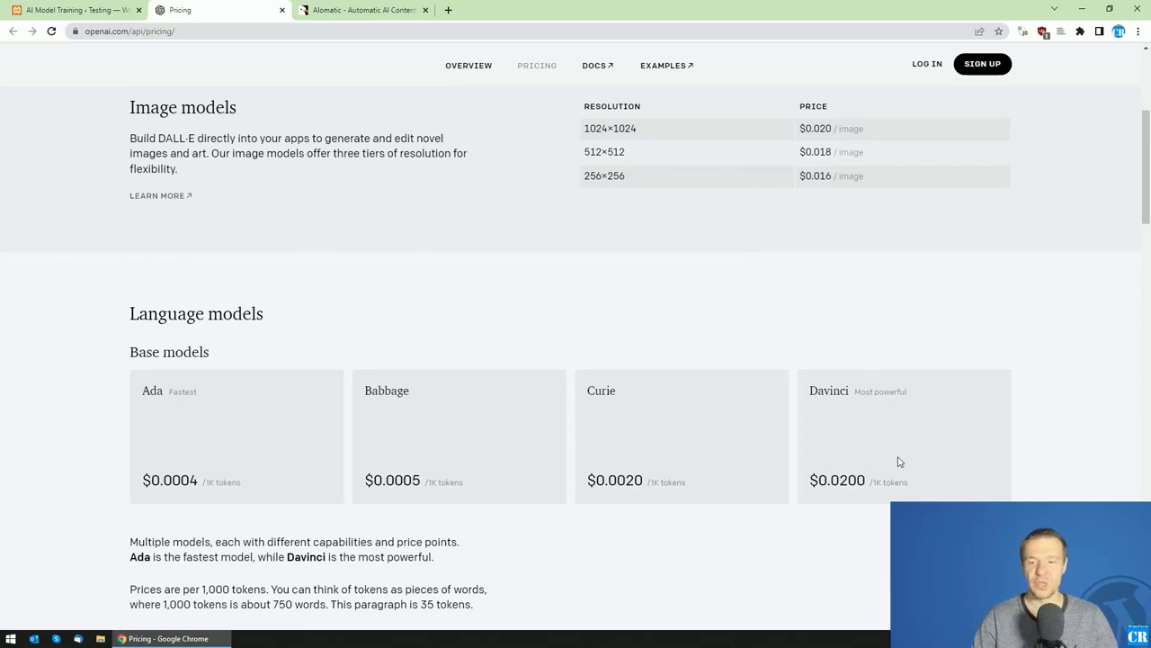
{"action": "scroll", "coordinate": [897, 462], "scroll_direction": "down", "scroll_amount": 9}
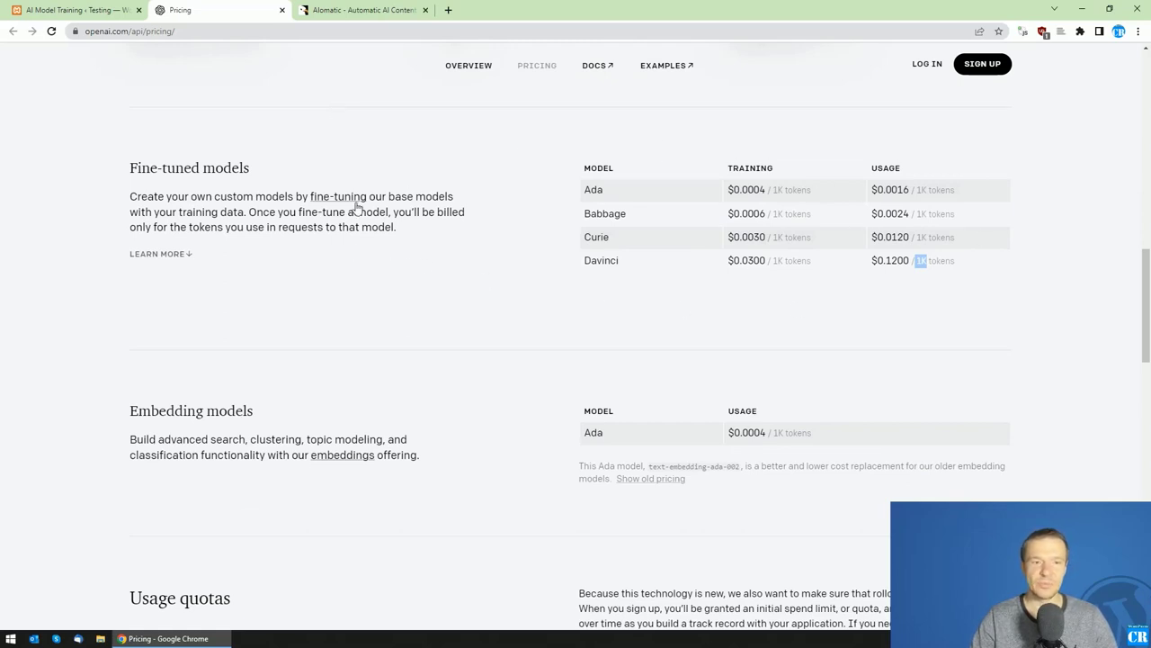
Step: Check the Aiomatic product page, then return to the AI Model Training tutorial and read Step 1 on creating fine-tuning data
{"action": "left_click", "coordinate": [121, 9]}
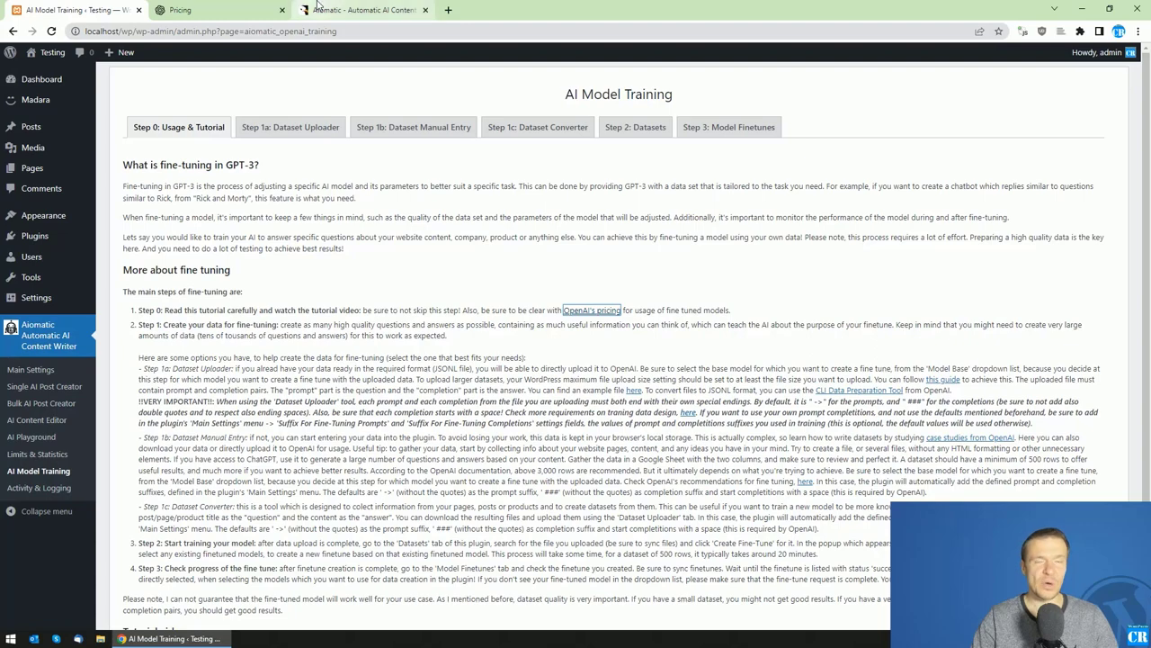
{"action": "left_click", "coordinate": [317, 7]}
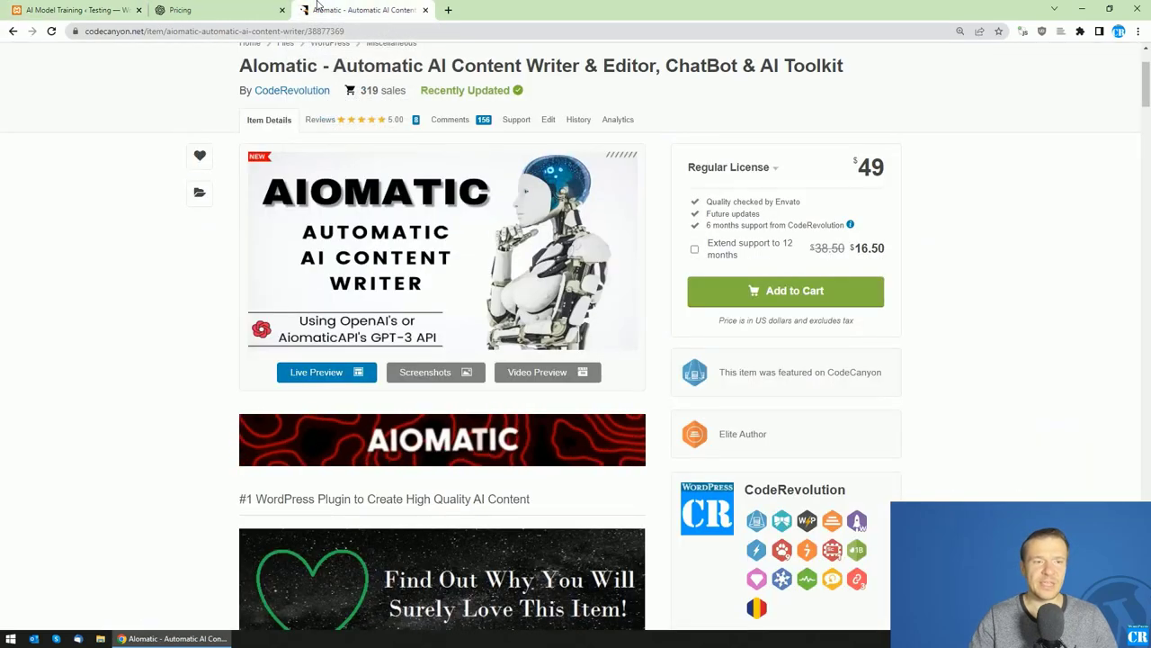
{"action": "left_click", "coordinate": [76, 9]}
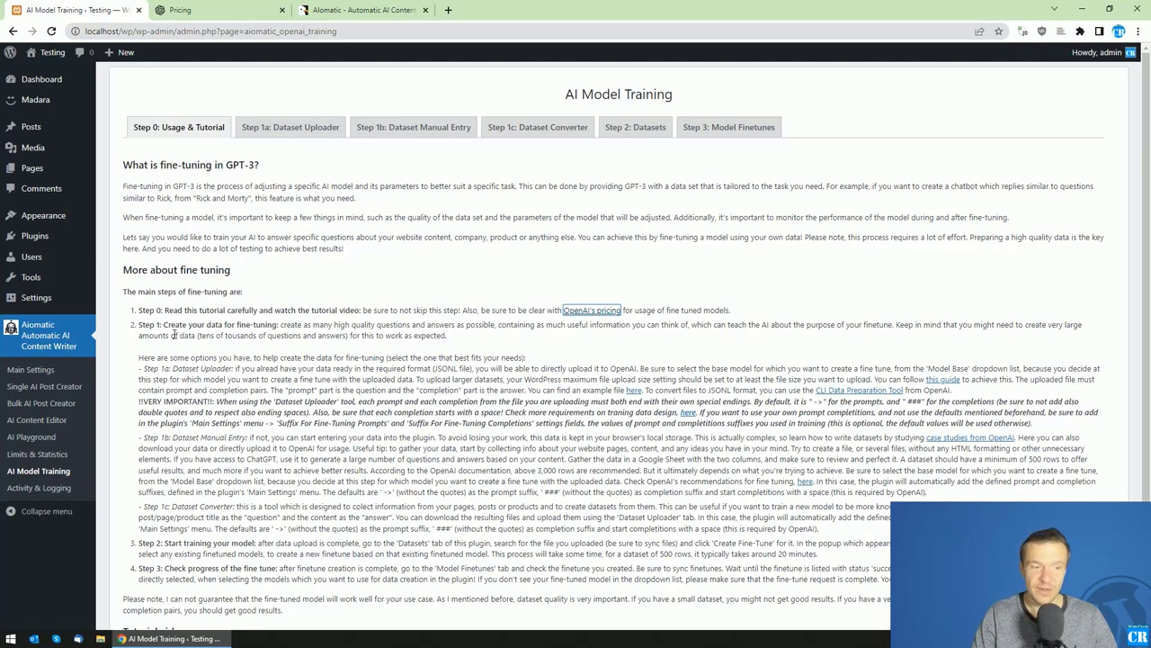
{"action": "left_click_drag", "start_coordinate": [139, 324], "coordinate": [154, 324]}
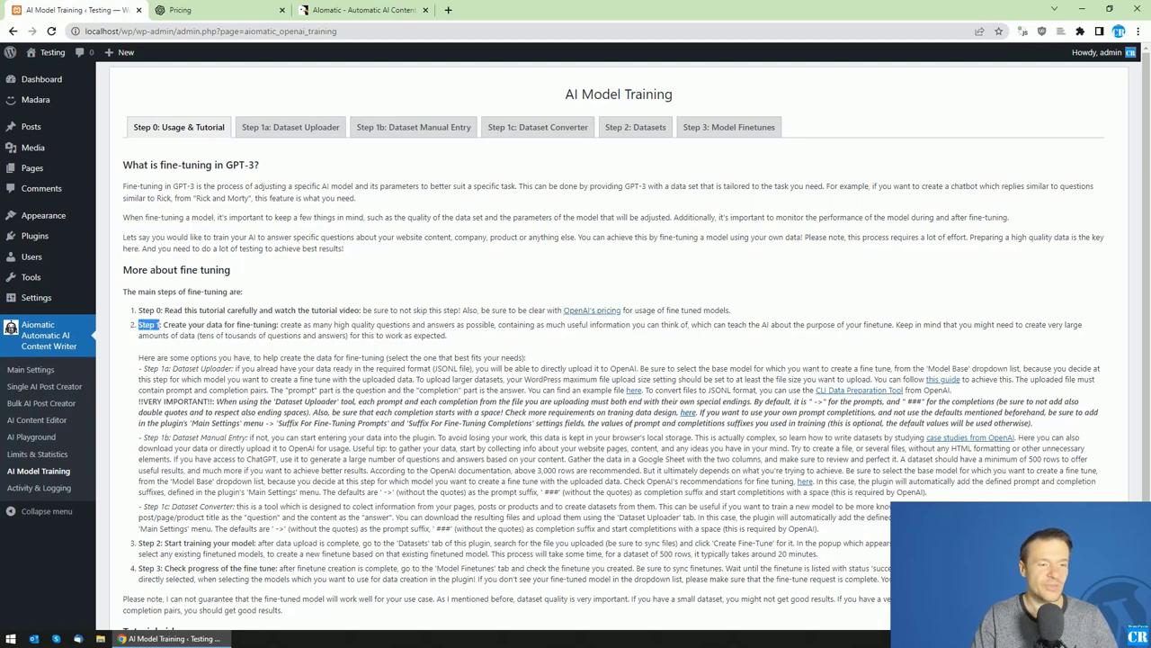
{"action": "scroll", "coordinate": [254, 319], "scroll_direction": "down", "scroll_amount": 1}
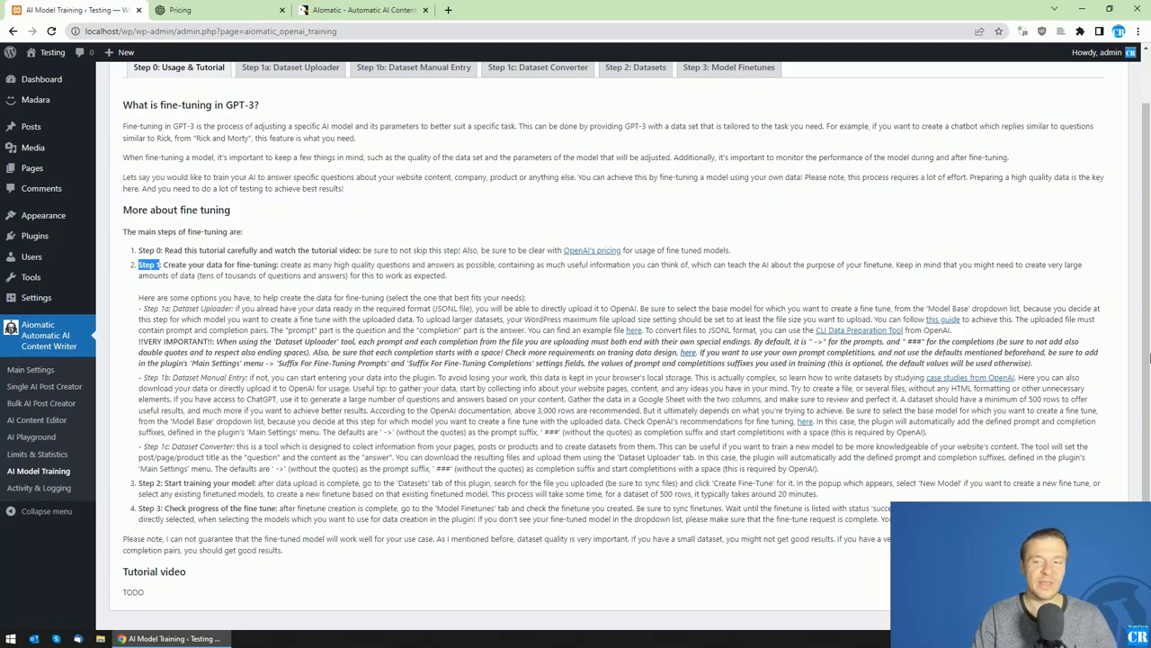
{"action": "scroll", "coordinate": [1149, 357], "scroll_direction": "up", "scroll_amount": 1}
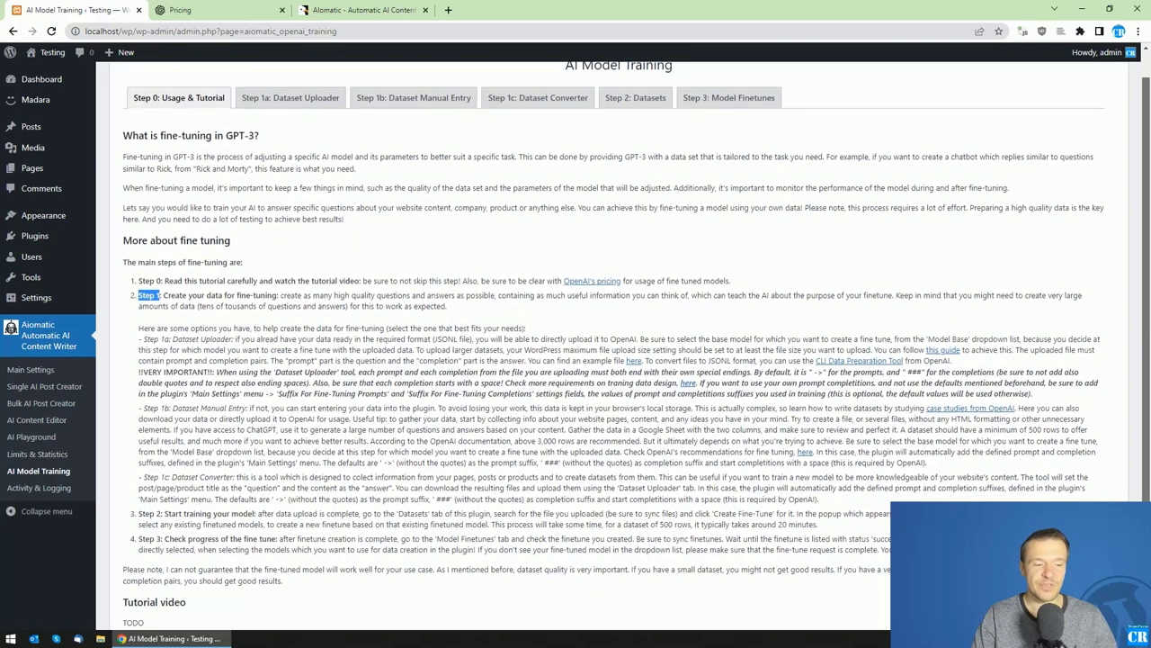
{"action": "scroll", "coordinate": [1146, 357], "scroll_direction": "up", "scroll_amount": 1}
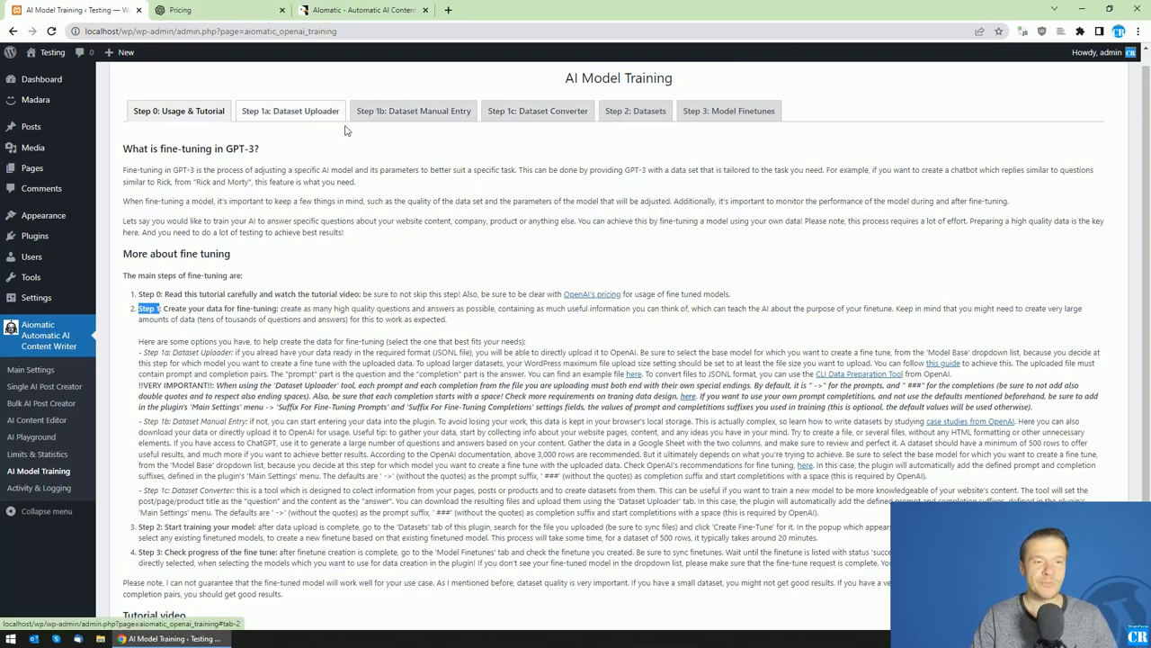
Step: Look over the Step 1a Dataset Uploader form and review the tutorial's important note about prompt and completion endings
{"action": "left_click", "coordinate": [274, 120]}
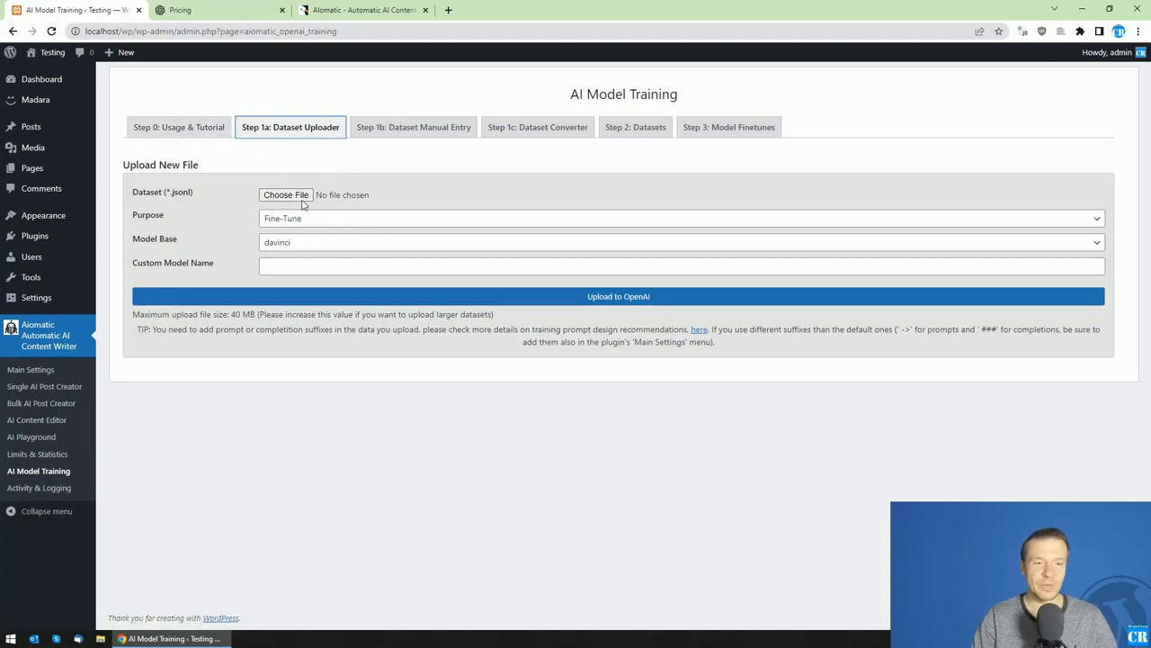
{"action": "left_click", "coordinate": [180, 124]}
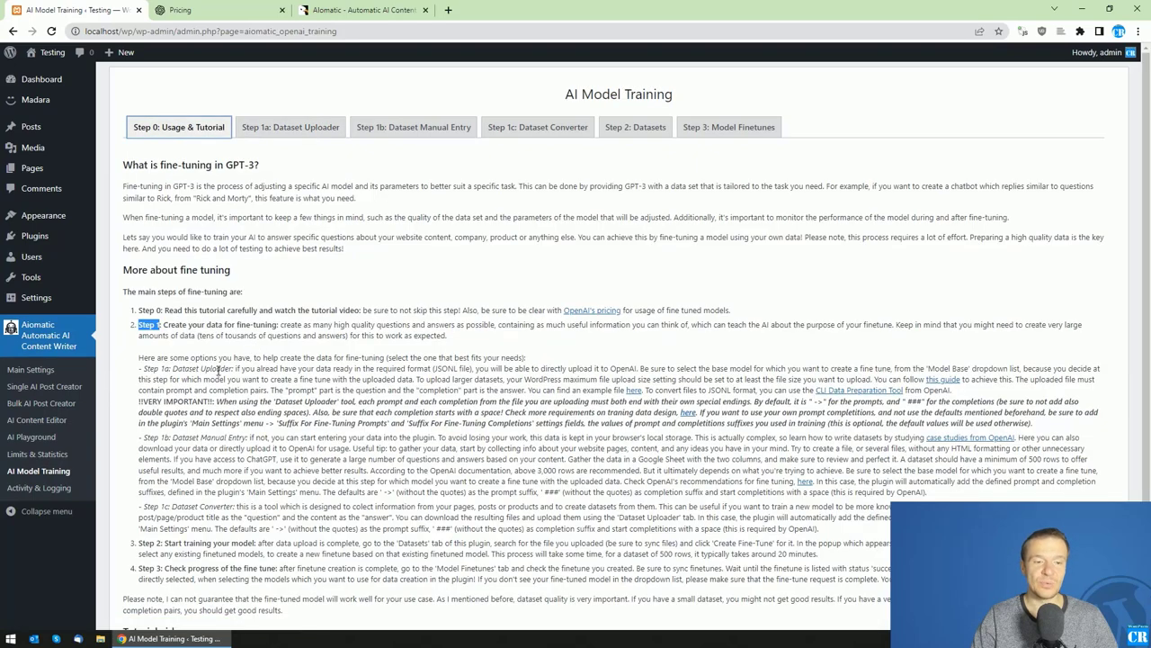
{"action": "left_click_drag", "start_coordinate": [144, 401], "coordinate": [212, 402]}
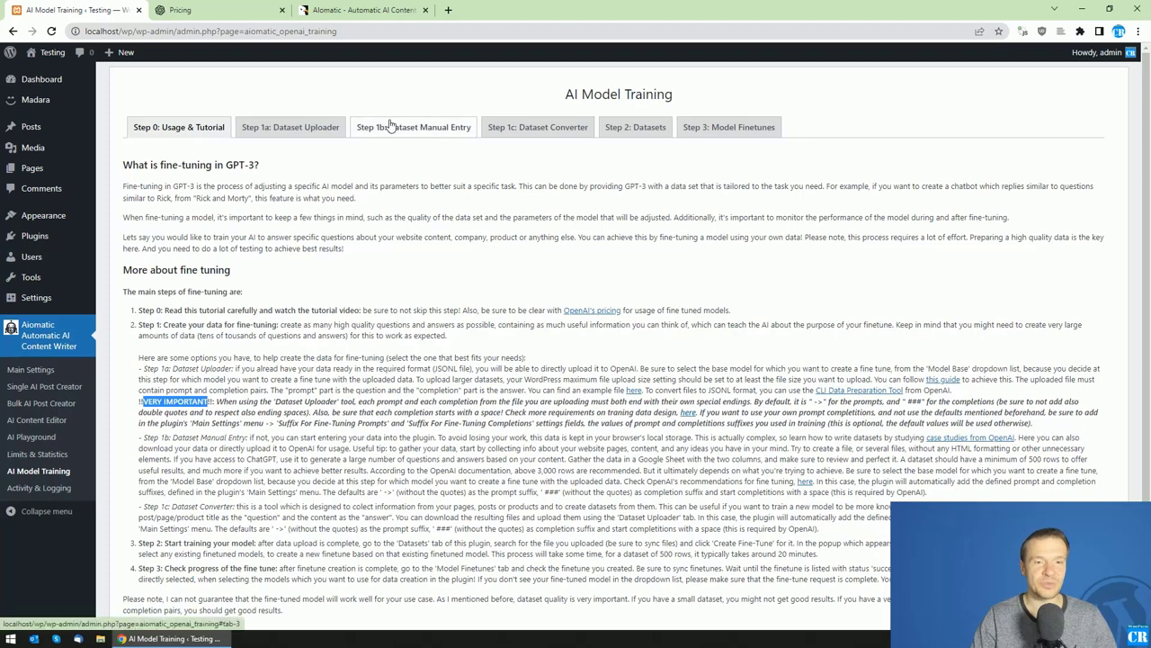
Step: In Step 1b Dataset Manual Entry, enter the prompt "What is CodeRevolution?" with the completion "CodeRevolution is a software company."
{"action": "left_click", "coordinate": [391, 127]}
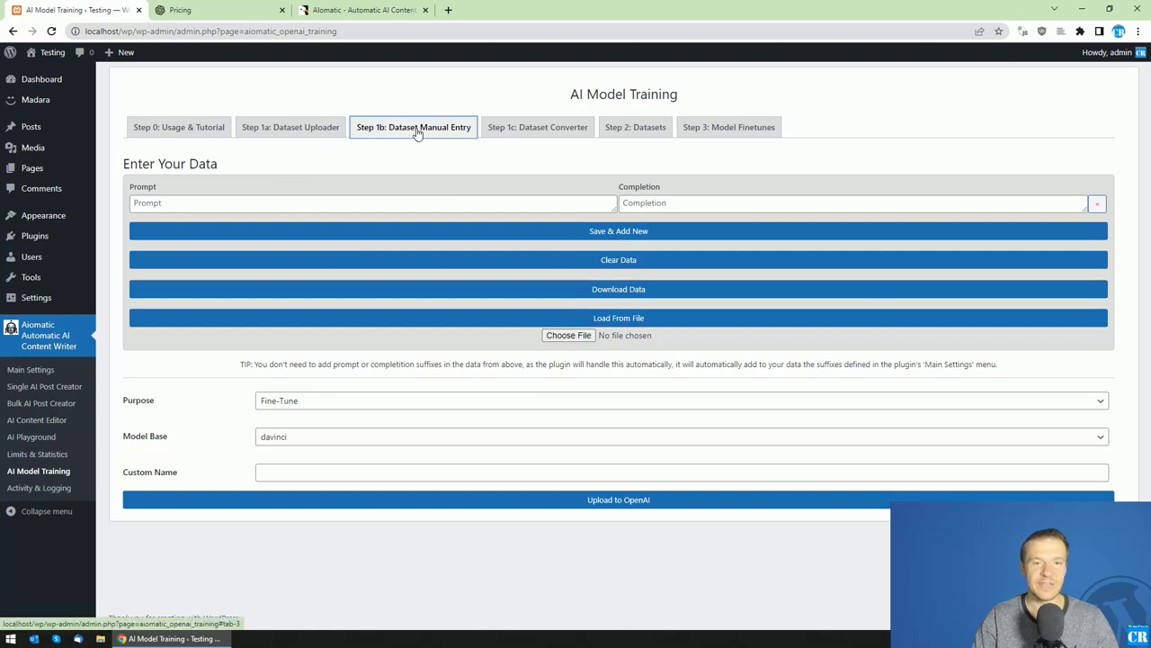
{"action": "left_click", "coordinate": [200, 201]}
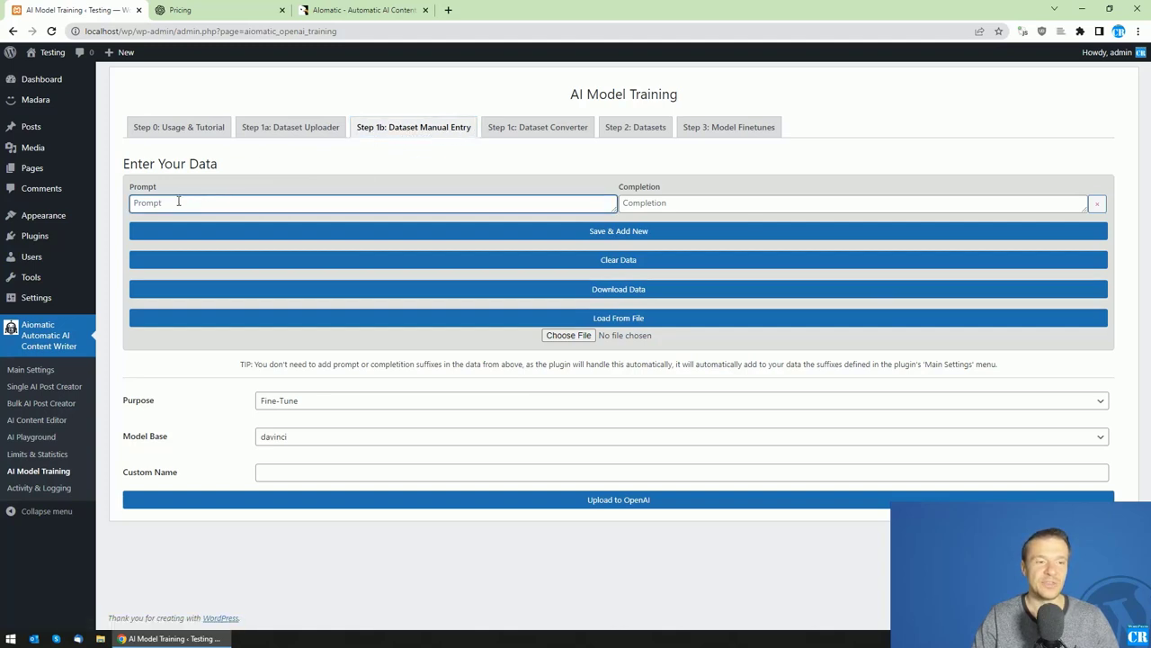
{"action": "left_click", "coordinate": [660, 202]}
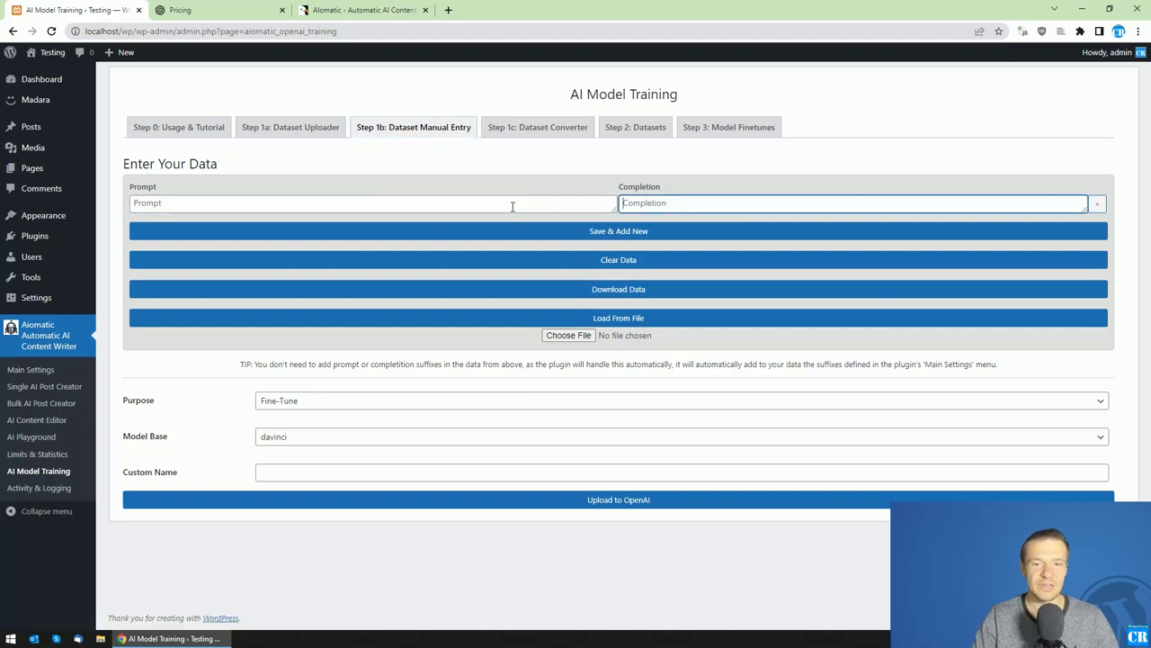
{"action": "left_click", "coordinate": [512, 206]}
{"action": "type", "text": "What is CodeRevolution"}
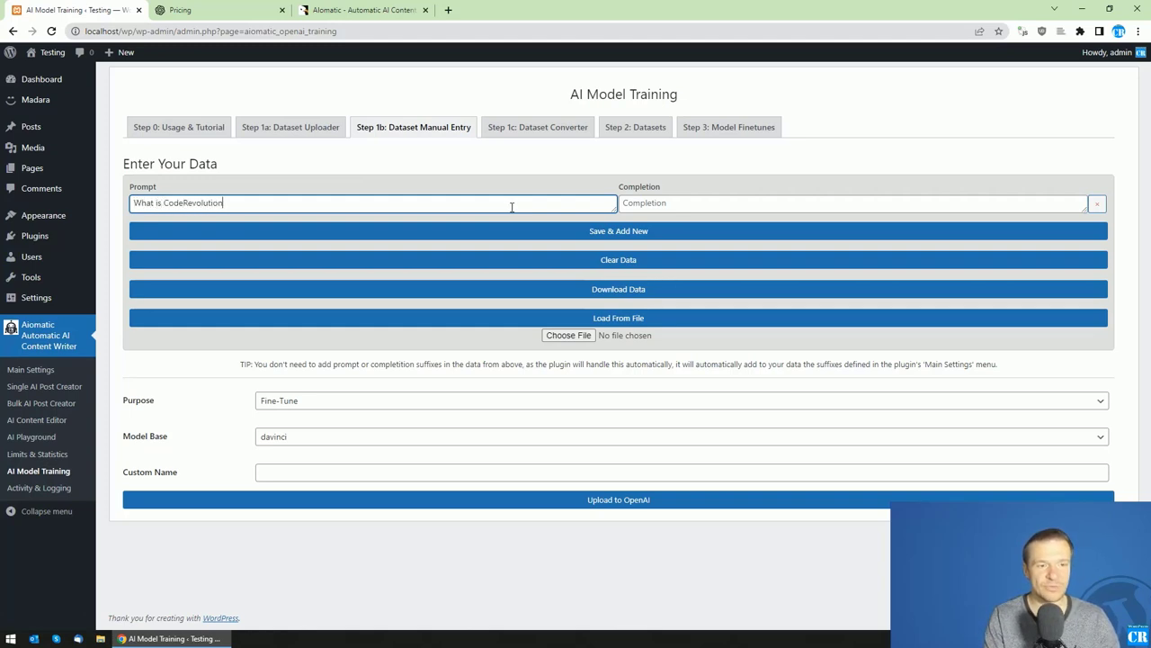
{"action": "left_click", "coordinate": [665, 206]}
{"action": "type", "text": "CodeRevolution is a software company."}
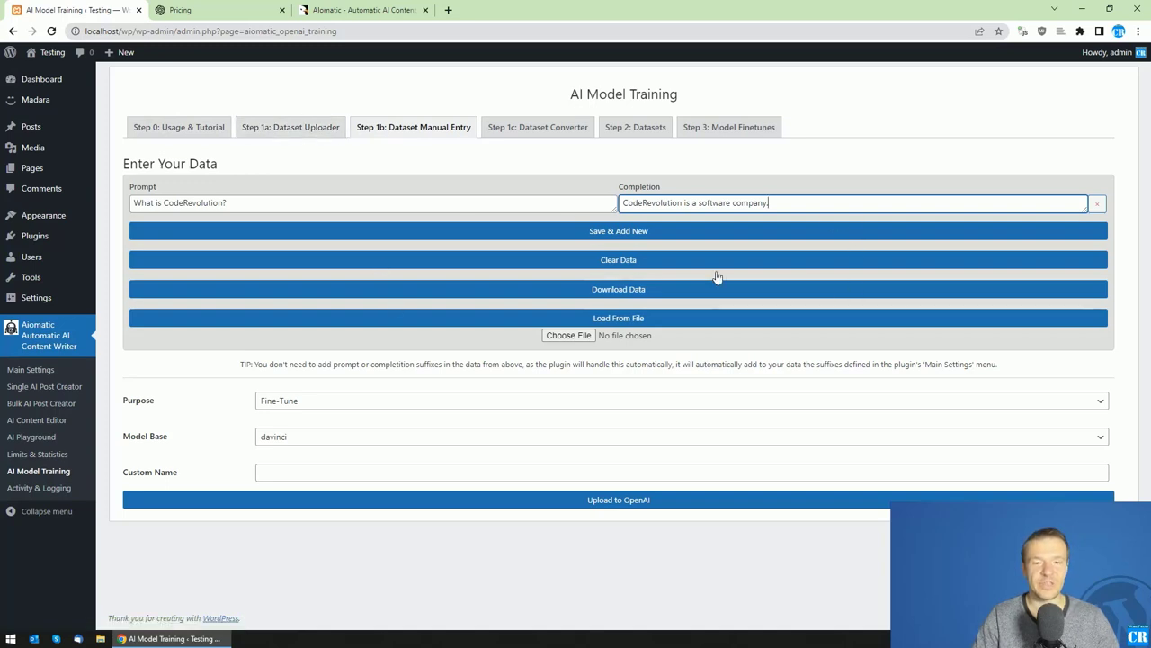
{"action": "left_click", "coordinate": [536, 203]}
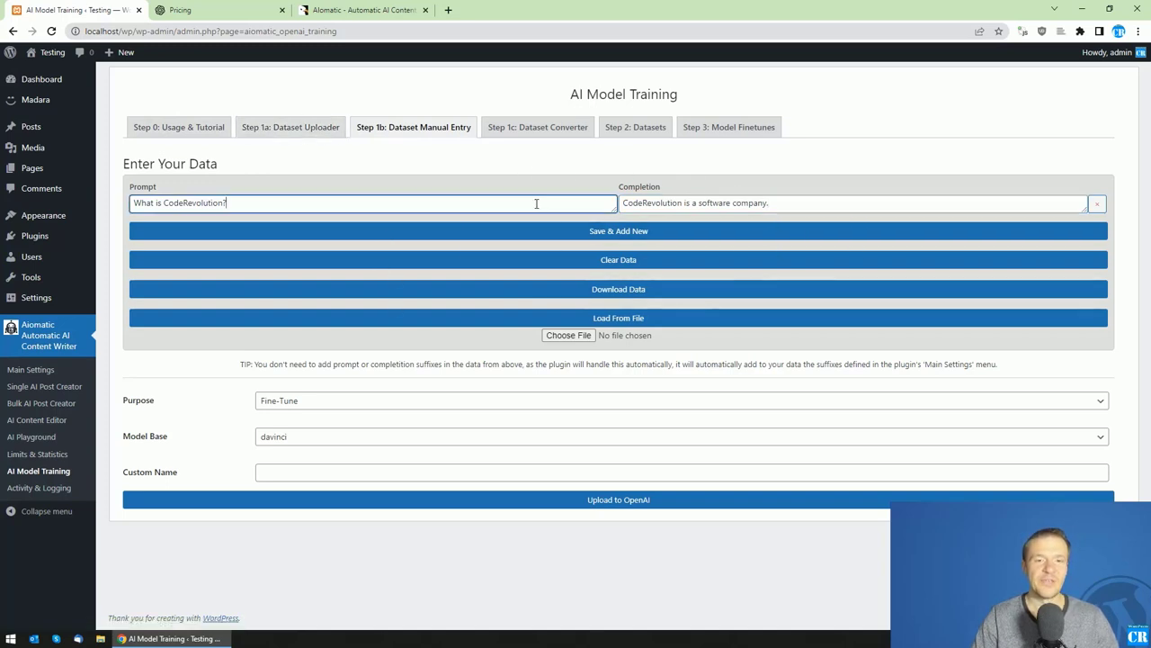
{"action": "left_click_drag", "start_coordinate": [227, 203], "coordinate": [132, 204]}
{"action": "key", "text": "Right"}
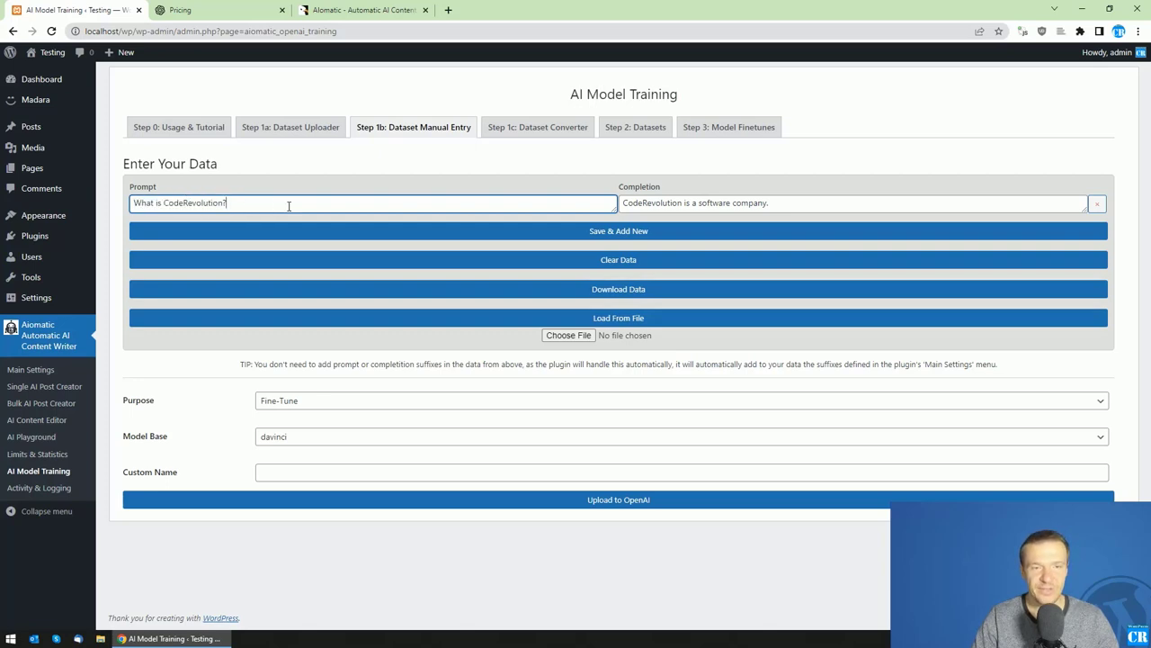
{"action": "left_click", "coordinate": [623, 205]}
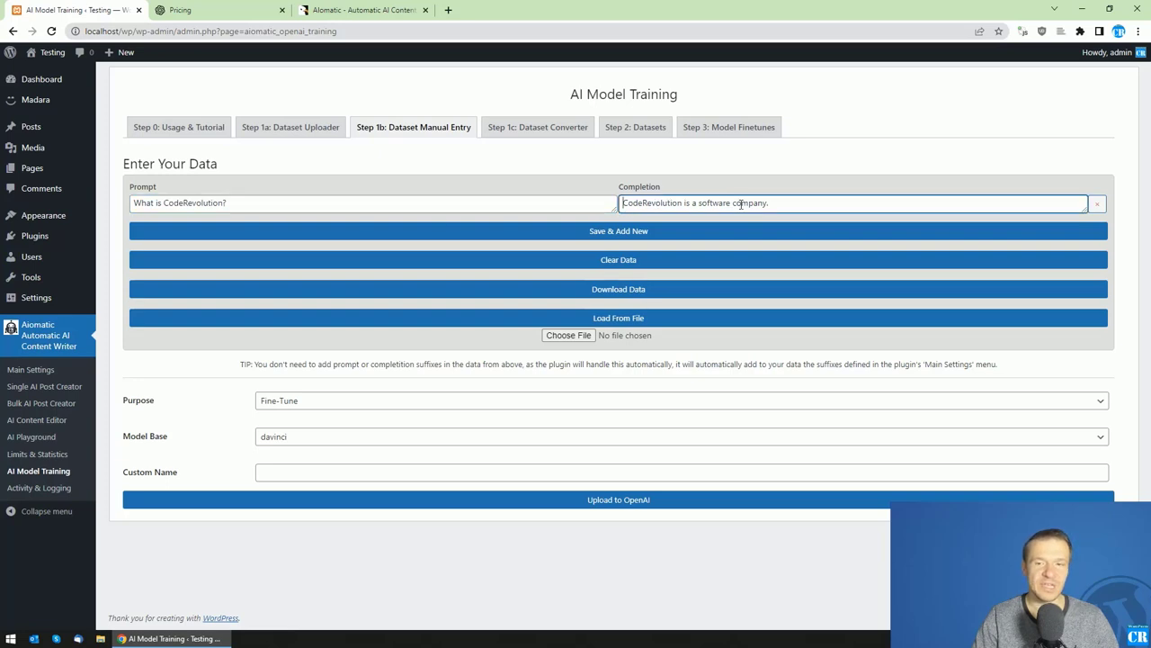
{"action": "type", "text": "."}
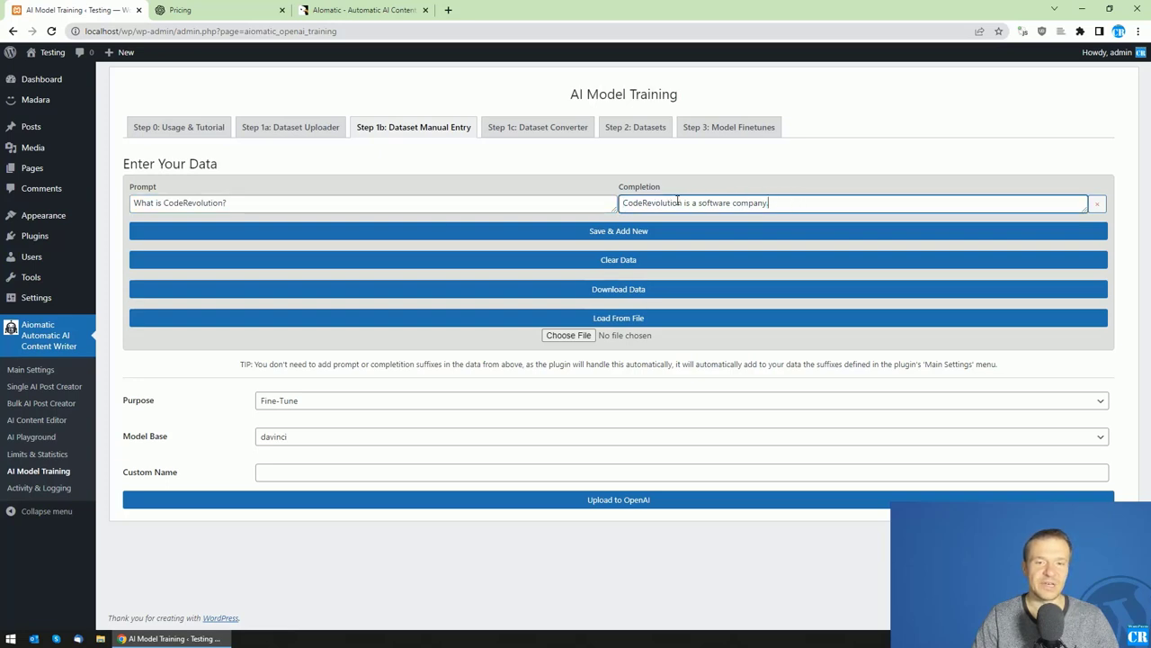
Step: Save the first prompt and completion pair with a new blank row, and start downloading the dataset as data.jsonl
{"action": "left_click", "coordinate": [254, 202]}
{"action": "left_click", "coordinate": [606, 233]}
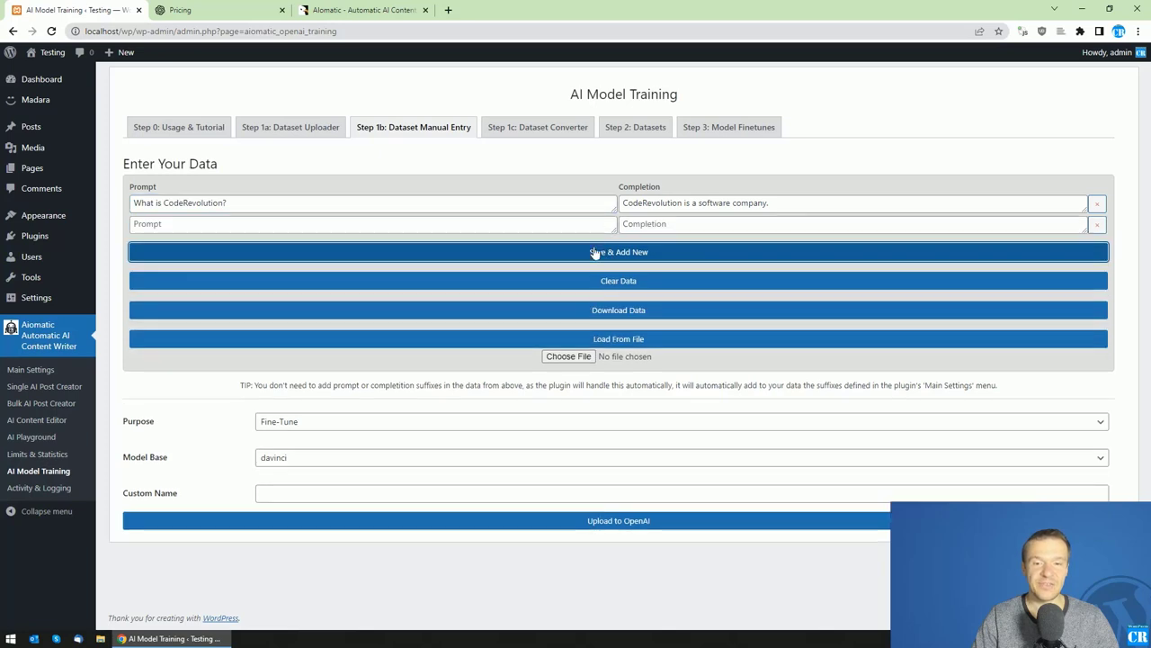
{"action": "left_click", "coordinate": [554, 227]}
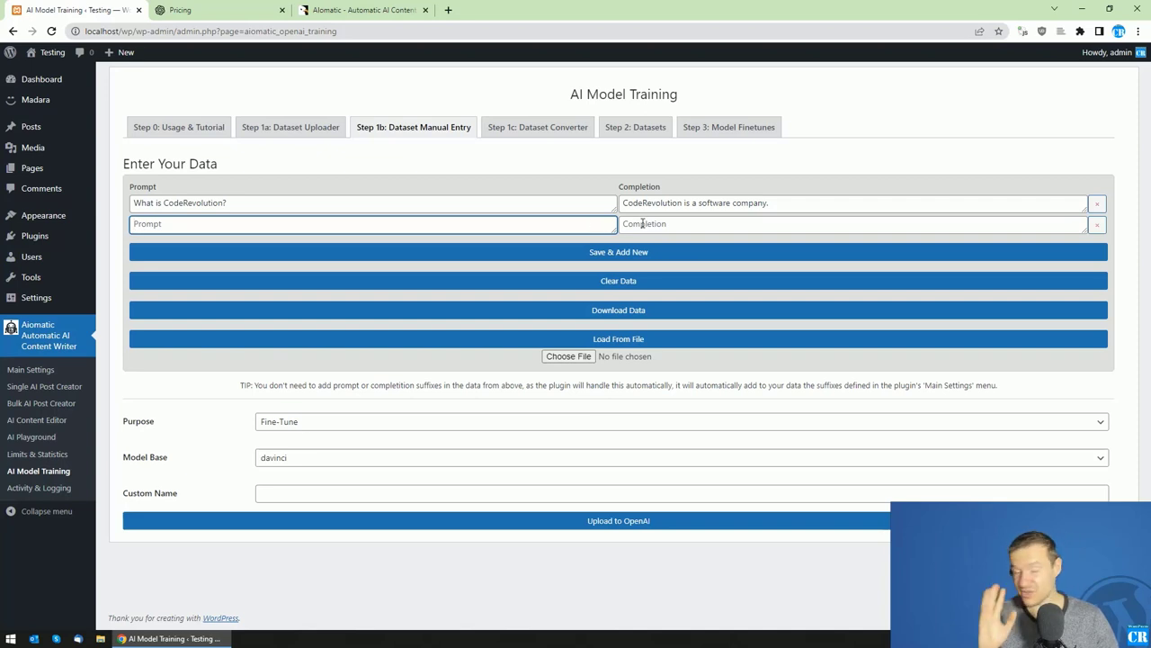
{"action": "left_click", "coordinate": [632, 310]}
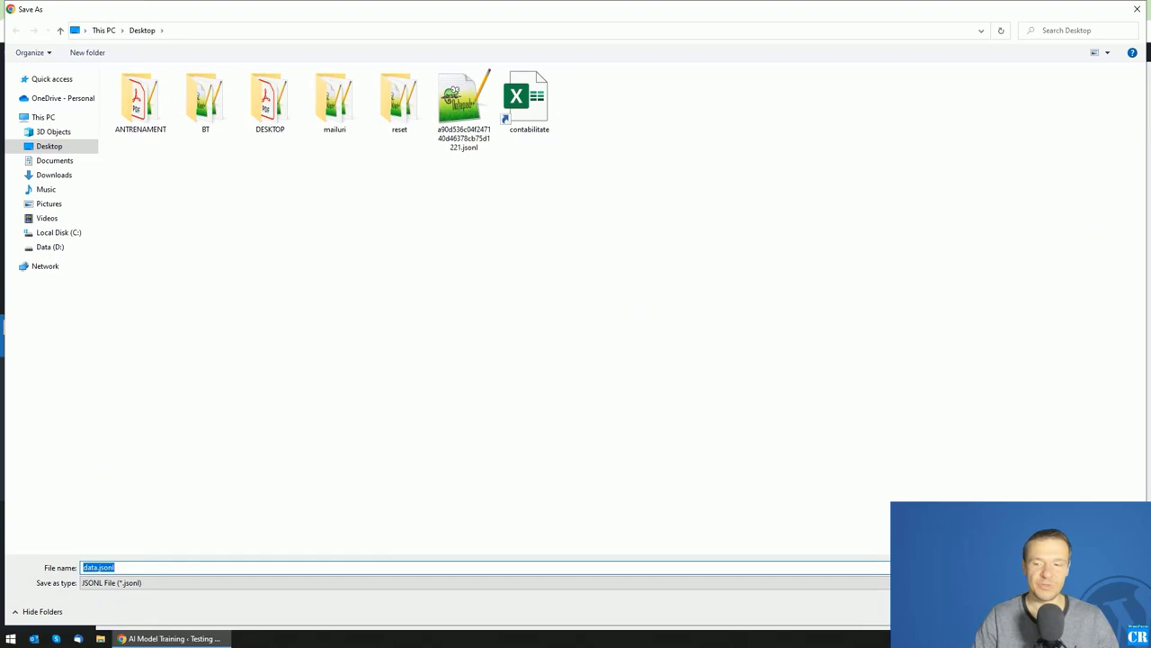
{"action": "key", "text": "Return"}
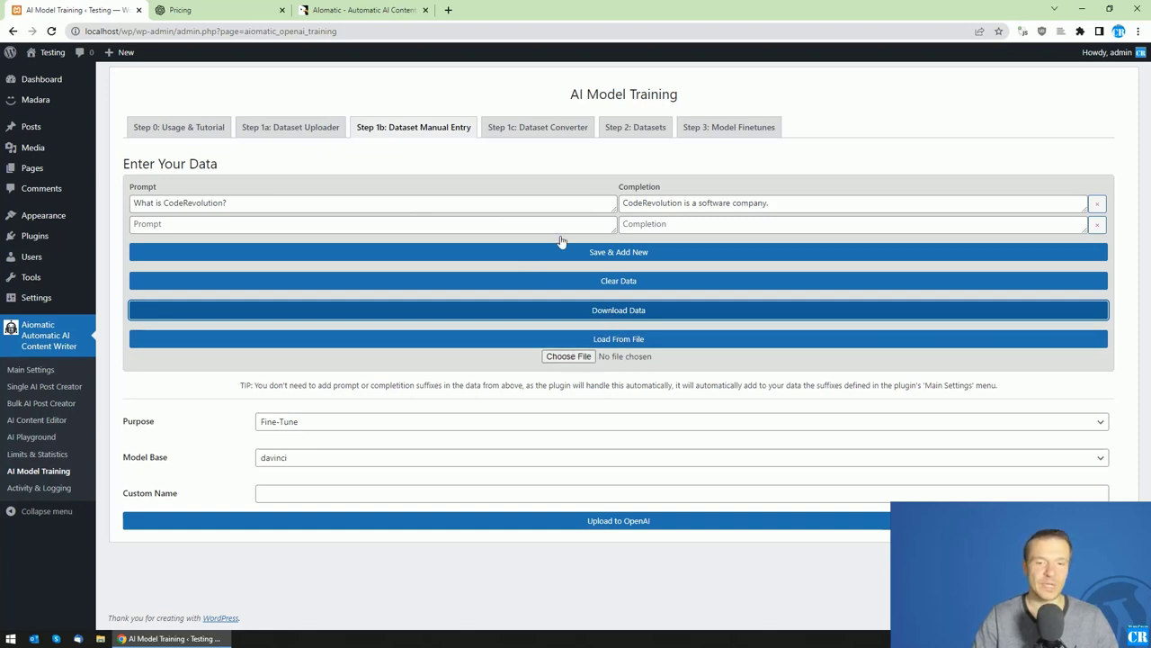
Step: Fill the second row with the prompt "more data" and completion "more responses", and save it with a new row added
{"action": "left_click", "coordinate": [190, 227]}
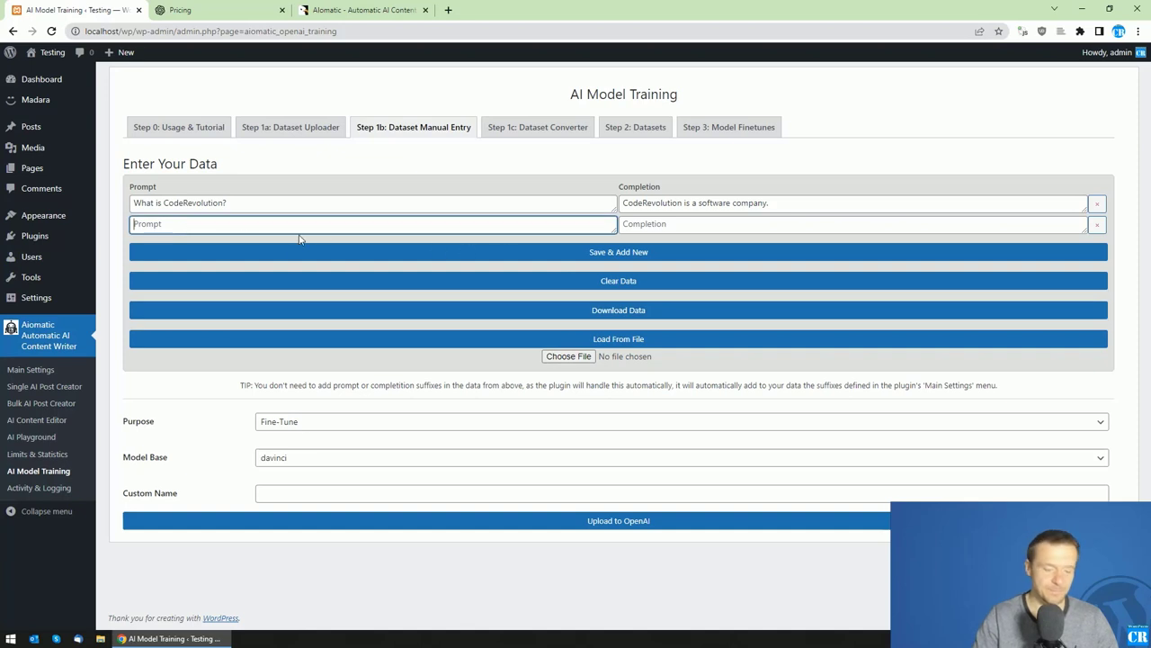
{"action": "type", "text": "more data"}
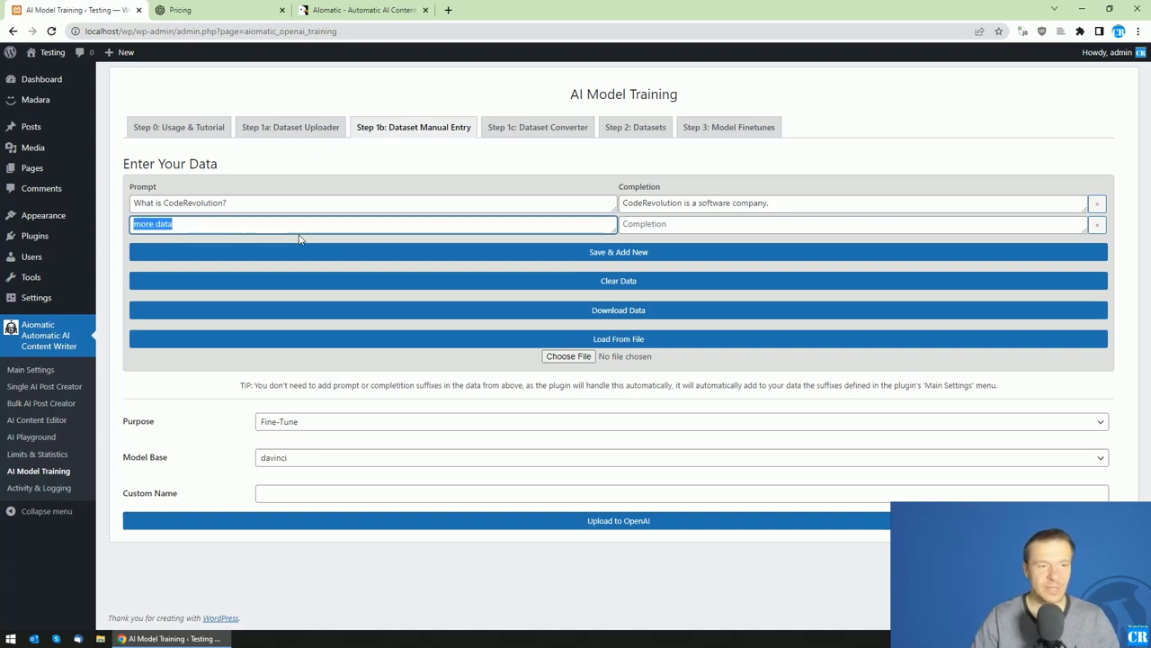
{"action": "left_click", "coordinate": [629, 224]}
{"action": "type", "text": "more er"}
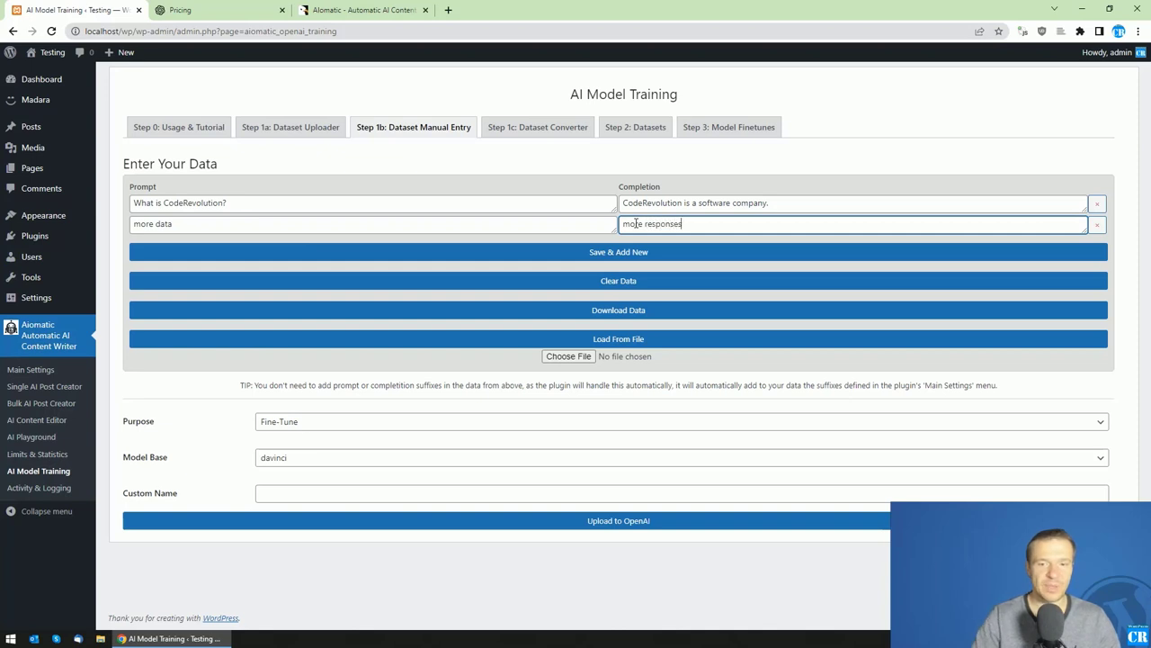
{"action": "type", "text": "sponses"}
{"action": "left_click", "coordinate": [616, 253]}
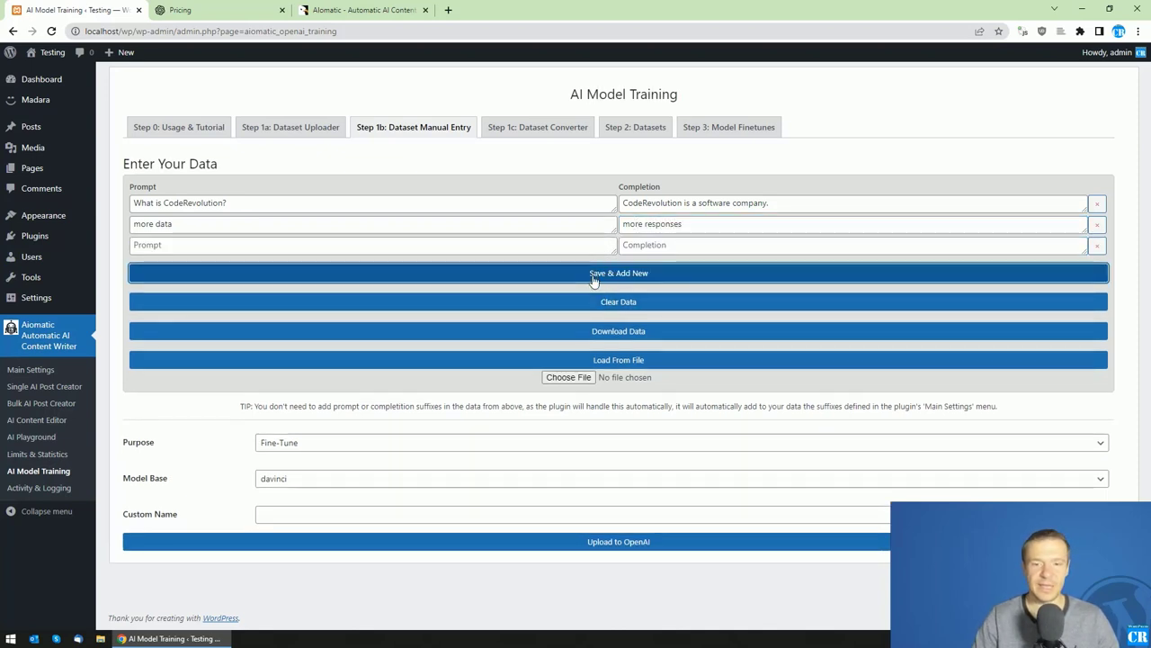
Step: Request a download of the dataset as data.jsonl, and clear all entered data after reloading the page
{"action": "left_click", "coordinate": [604, 332]}
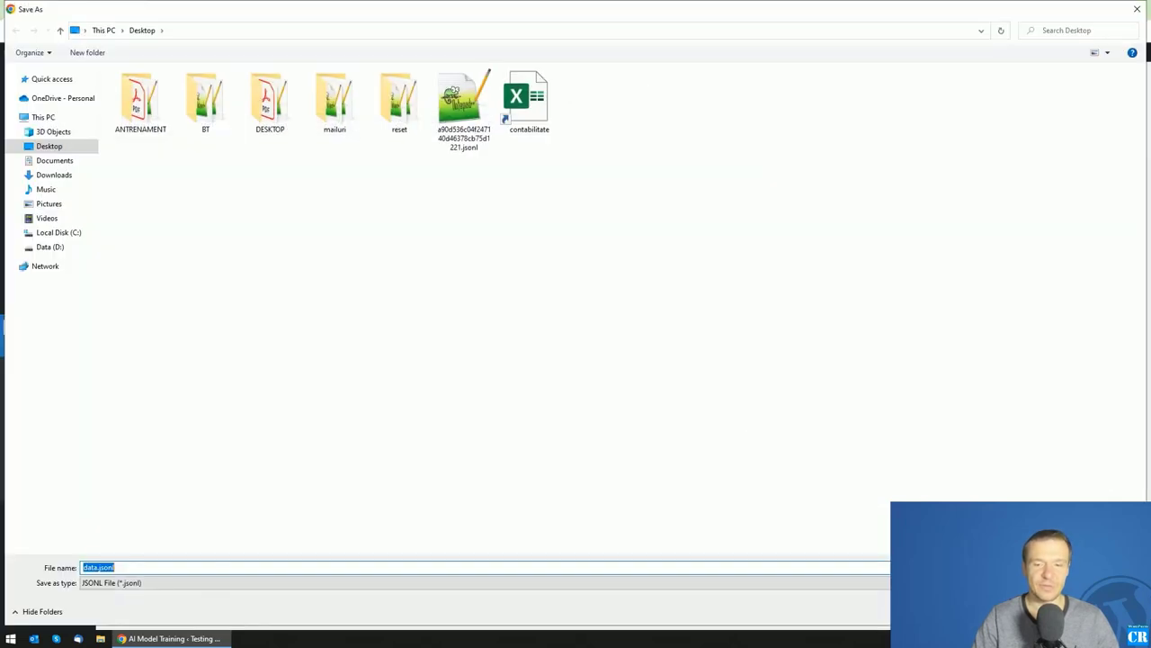
{"action": "key", "text": "Return"}
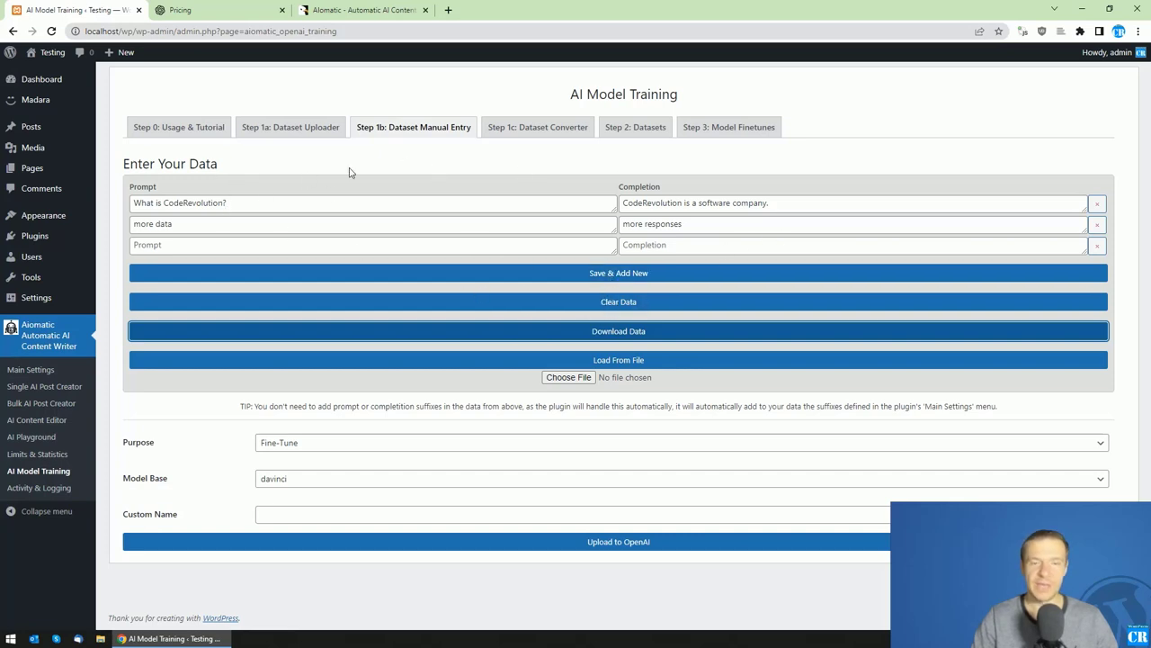
{"action": "left_click", "coordinate": [51, 31]}
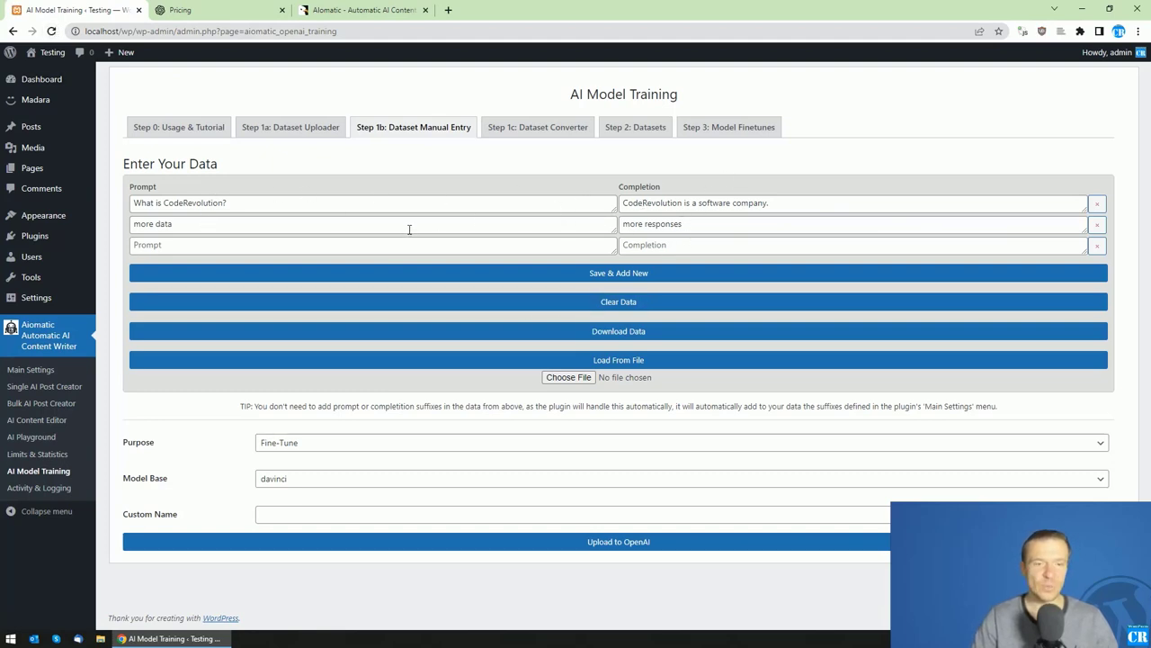
{"action": "left_click", "coordinate": [620, 303]}
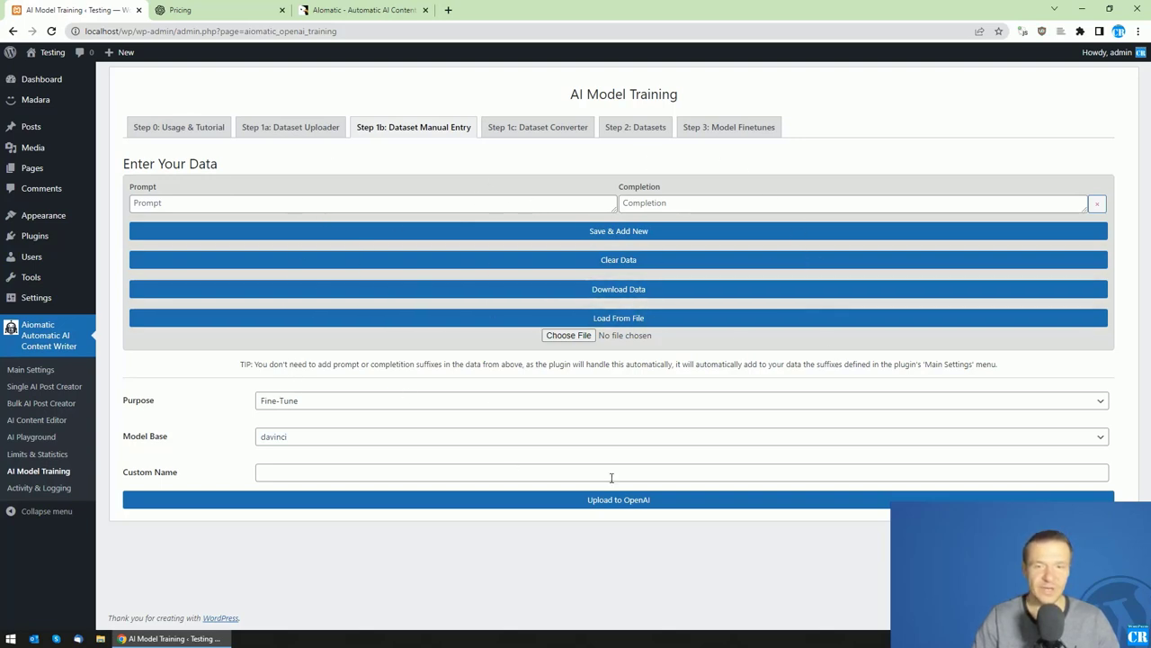
Step: Enter "asdasd" as the first row's prompt and completion, and add a second row with its prompt left blank
{"action": "left_click", "coordinate": [530, 200]}
{"action": "type", "text": "asdasd"}
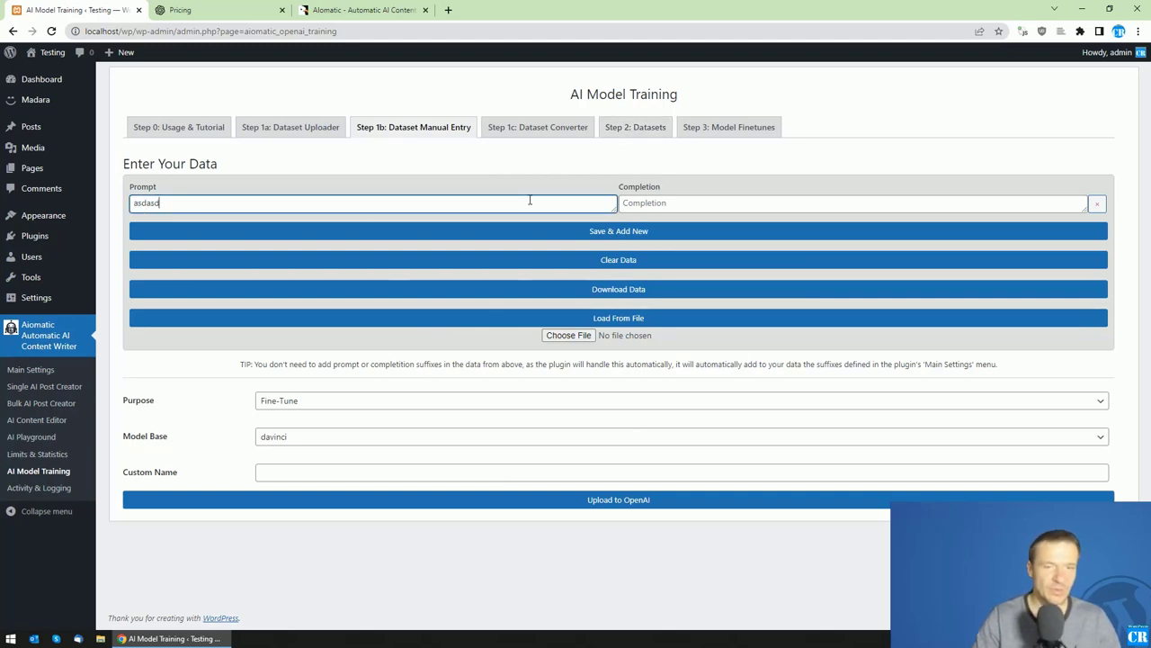
{"action": "key", "text": "Tab"}
{"action": "type", "text": "asdasd"}
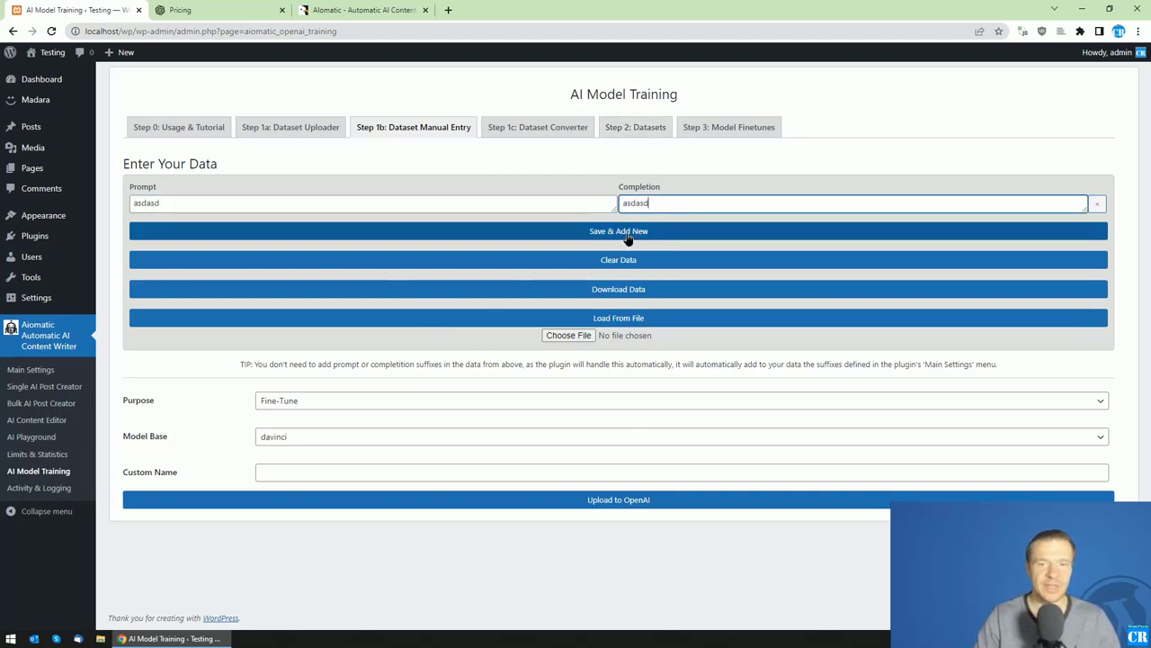
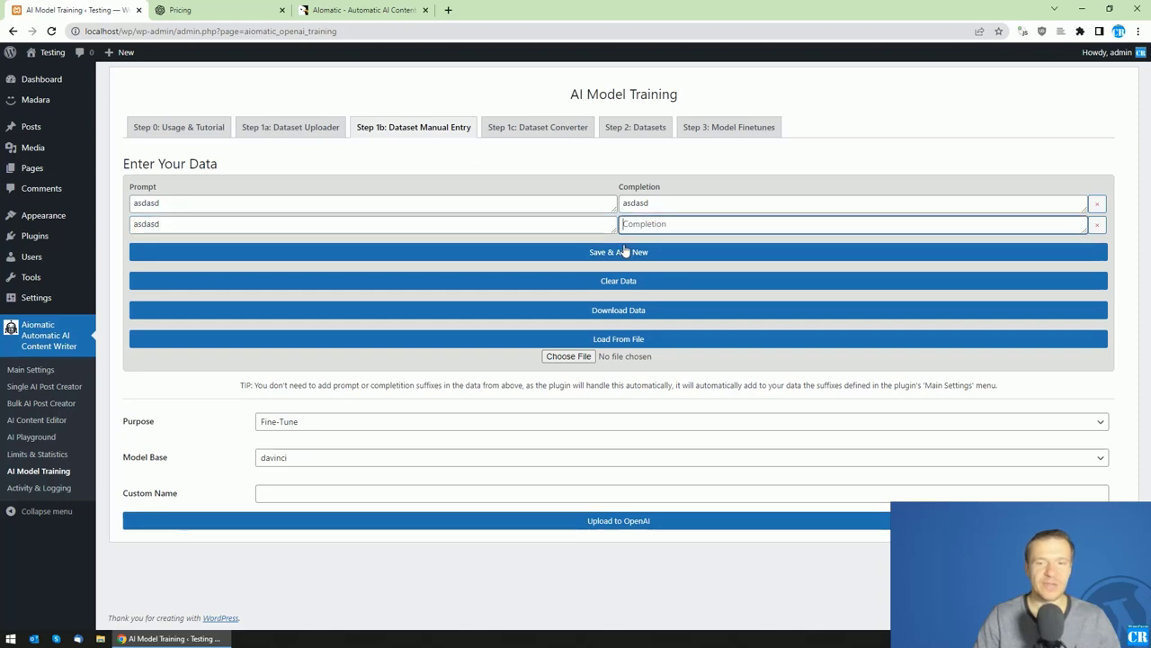
{"action": "double_click", "coordinate": [500, 224]}
{"action": "key", "text": "BackSpace"}
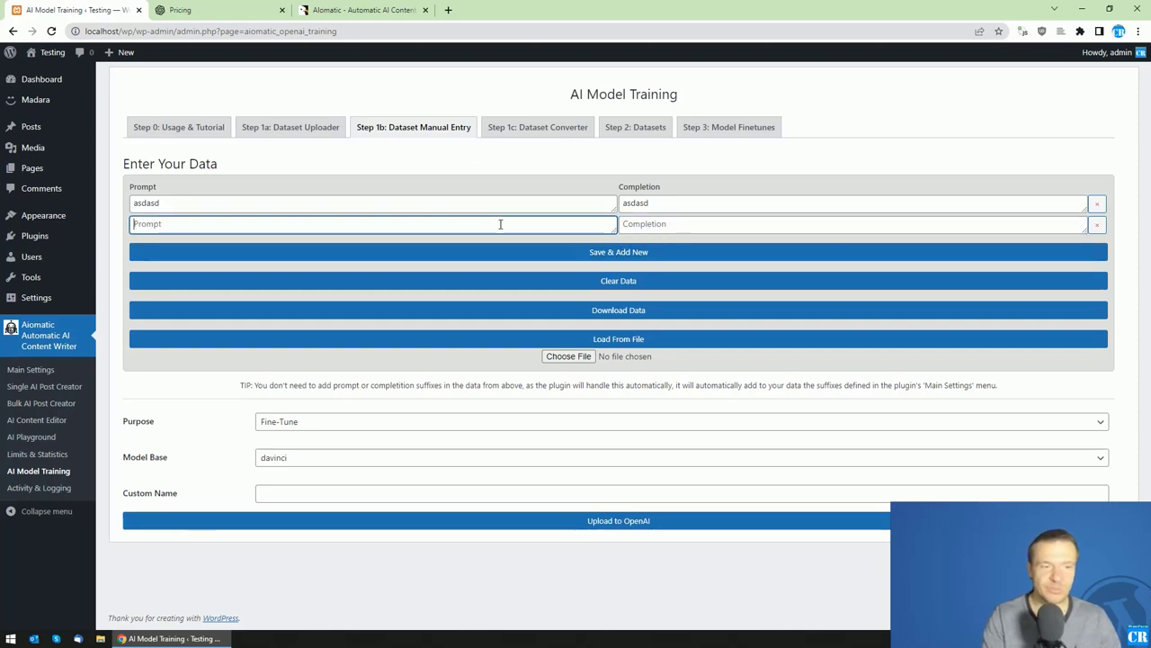
Step: Replace the first row's prompt with "Woof like dog" and its completion with "woof, woof!"
{"action": "left_click", "coordinate": [496, 206]}
{"action": "double_click", "coordinate": [497, 207]}
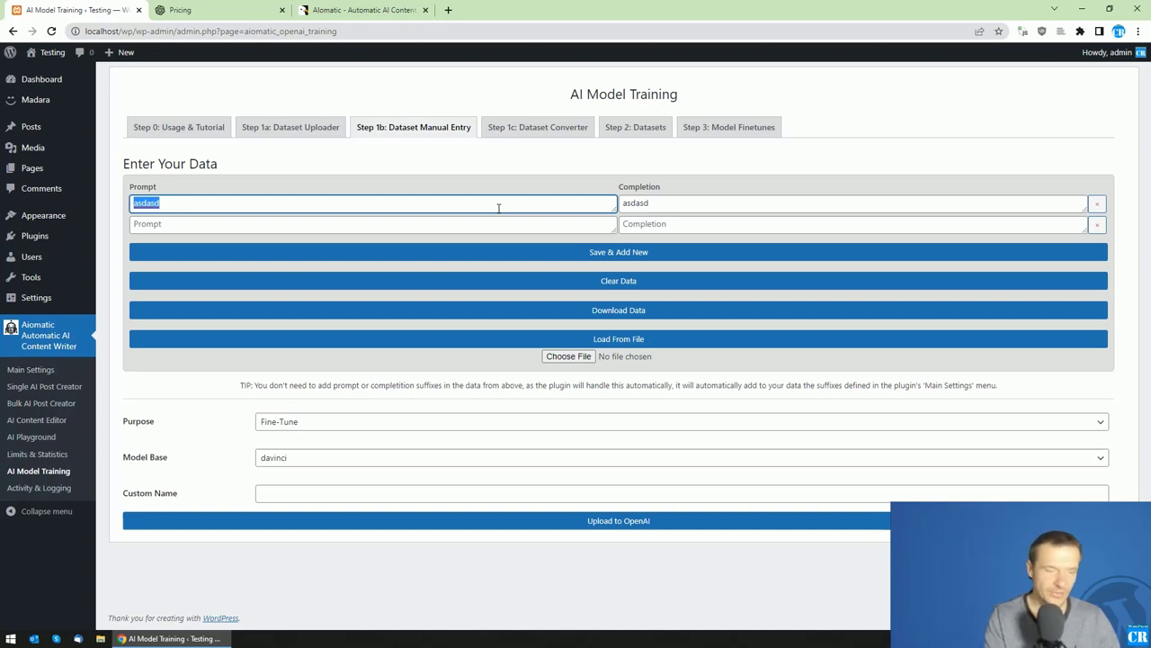
{"action": "type", "text": "CodeRevolut"}
{"action": "key", "text": "ctrl+a"}
{"action": "type", "text": "Wo"}
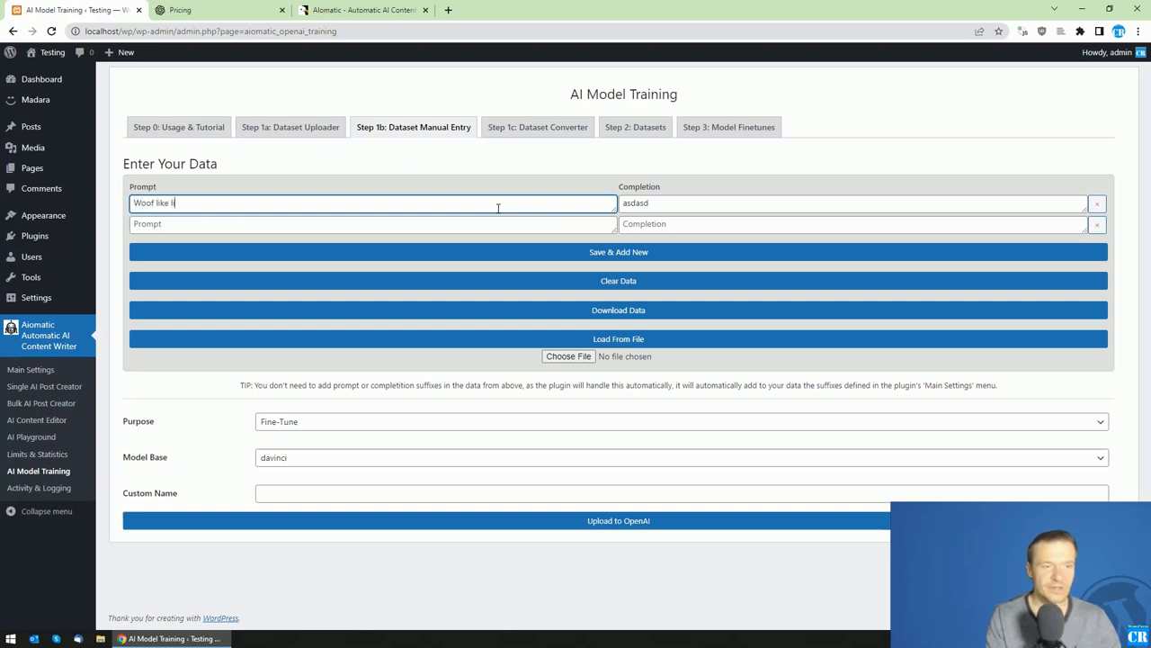
{"action": "type", "text": "of like dog"}
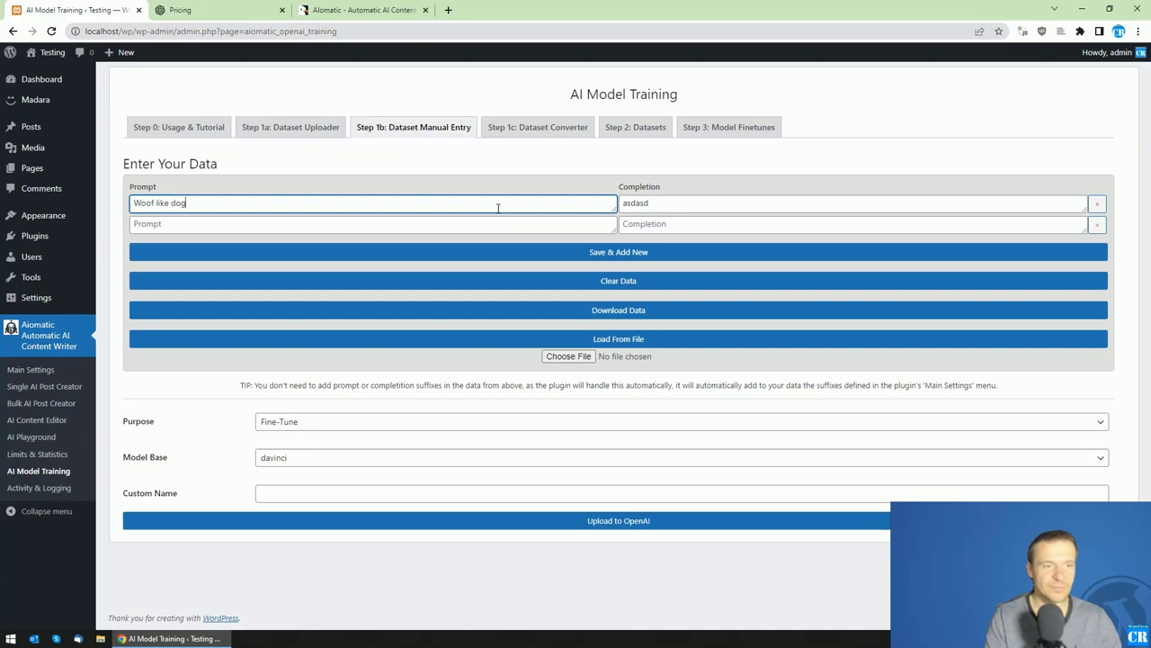
{"action": "double_click", "coordinate": [632, 203]}
{"action": "type", "text": "woo"}
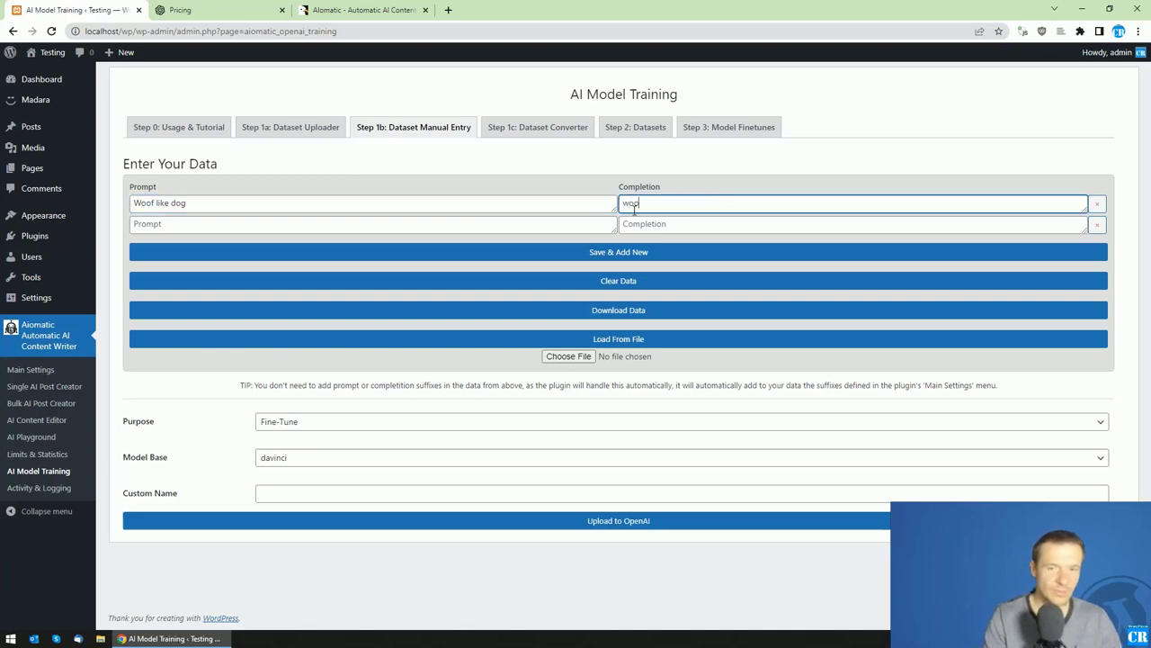
{"action": "type", "text": "f,woof!"}
{"action": "left_click", "coordinate": [644, 203]}
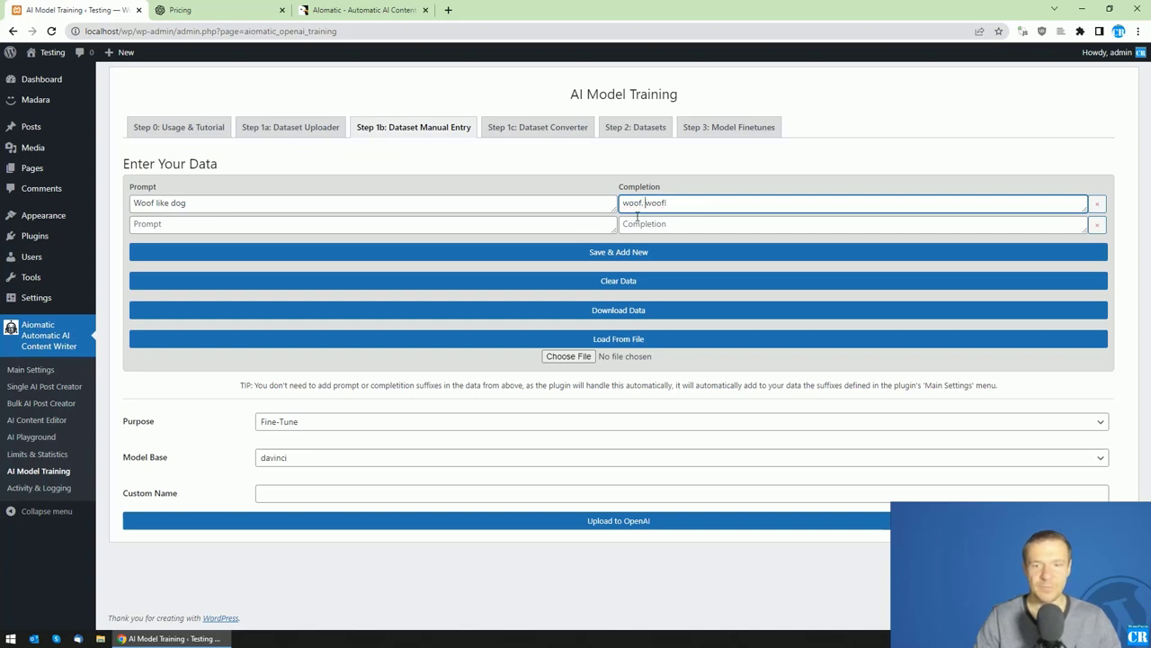
Step: Fill the second row with the prompt "Bark!" and a copy of the "woof, woof!" completion, and save it with a new row
{"action": "left_click", "coordinate": [524, 223]}
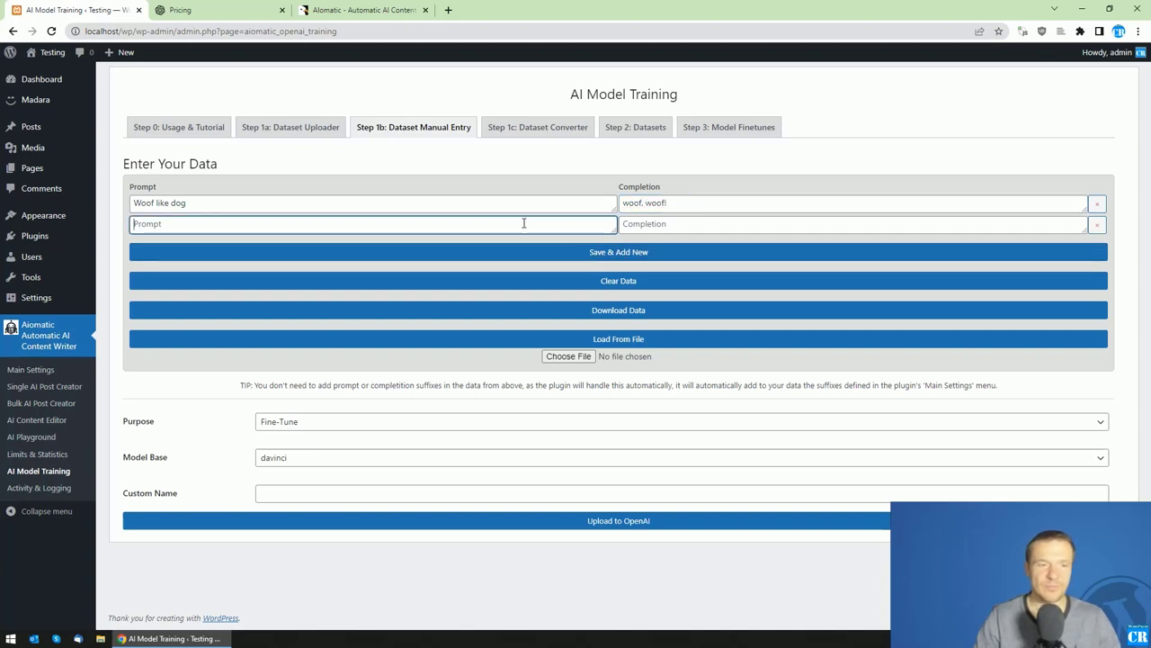
{"action": "type", "text": "Bark!"}
{"action": "left_click_drag", "start_coordinate": [623, 202], "coordinate": [636, 219]}
{"action": "key", "text": "ctrl+c"}
{"action": "left_click", "coordinate": [636, 223]}
{"action": "key", "text": "ctrl+v"}
{"action": "left_click", "coordinate": [386, 252]}
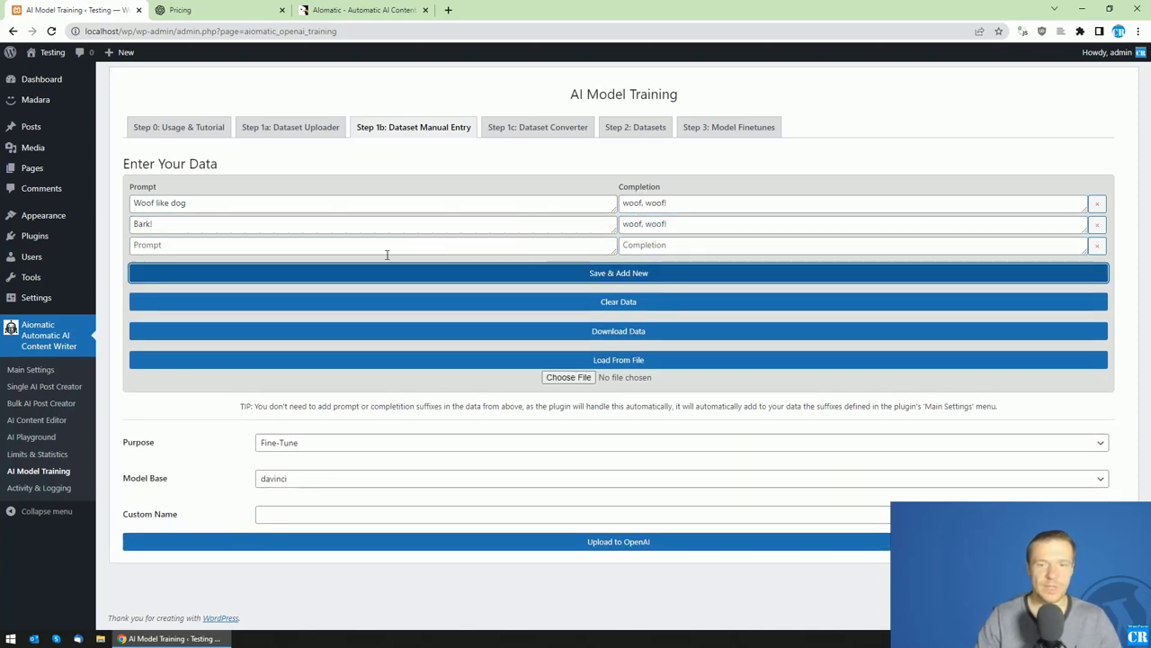
Step: Copy the "Bark!" prompt into the third row, give it the completion "bark, bark!", and save it with a new row
{"action": "left_click", "coordinate": [160, 231]}
{"action": "key", "text": "ctrl+a"}
{"action": "key", "text": "ctrl+c"}
{"action": "left_click", "coordinate": [163, 246]}
{"action": "key", "text": "ctrl+v"}
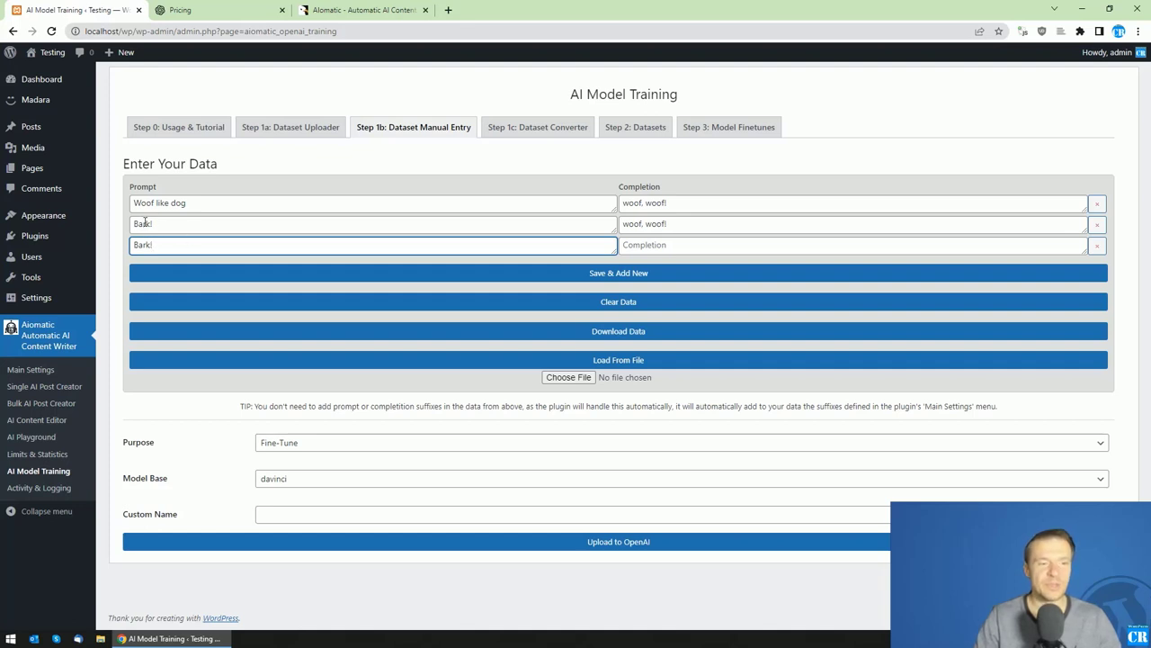
{"action": "left_click", "coordinate": [164, 227]}
{"action": "left_click", "coordinate": [652, 244]}
{"action": "type", "text": "bark"}
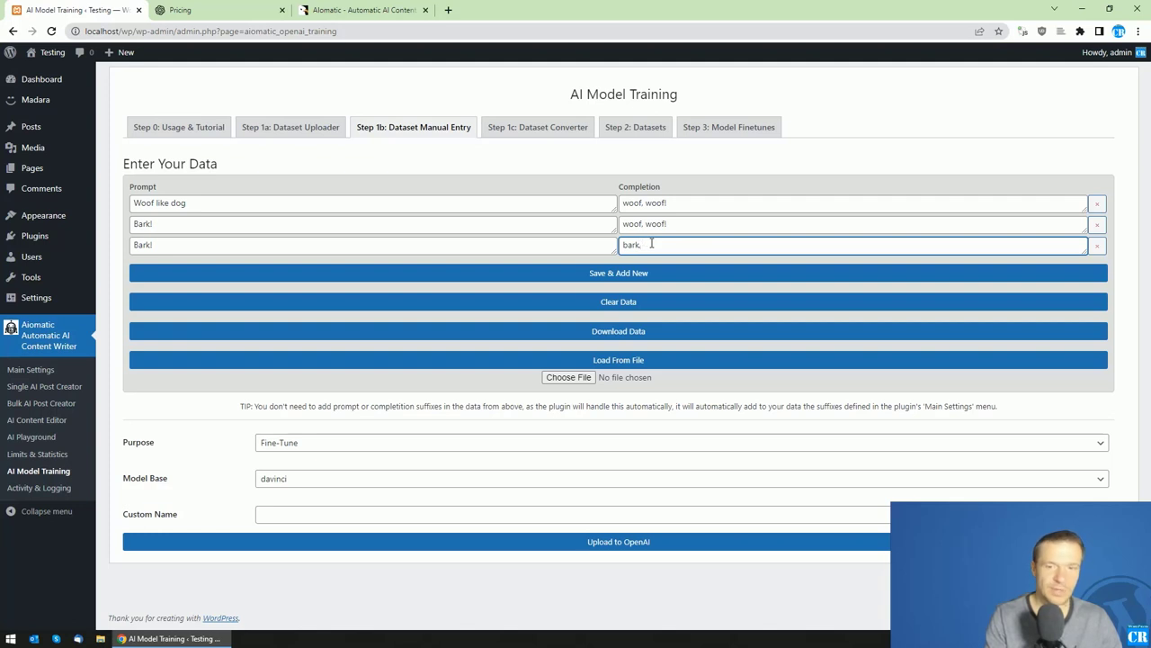
{"action": "type", "text": ", bark!"}
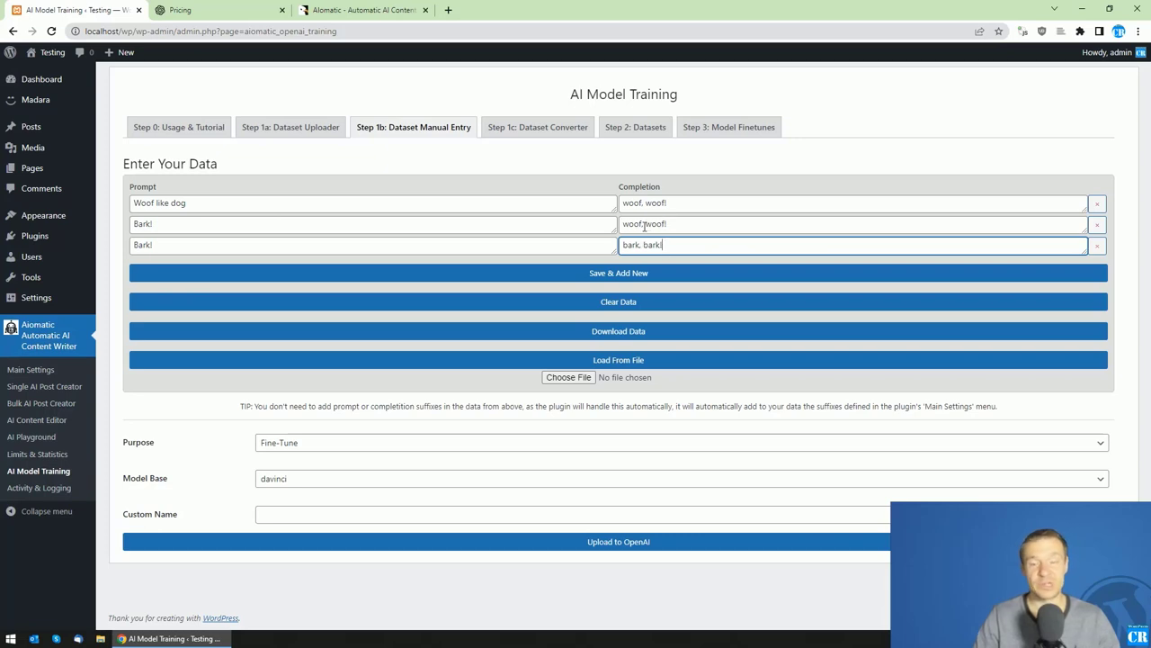
{"action": "left_click", "coordinate": [617, 273]}
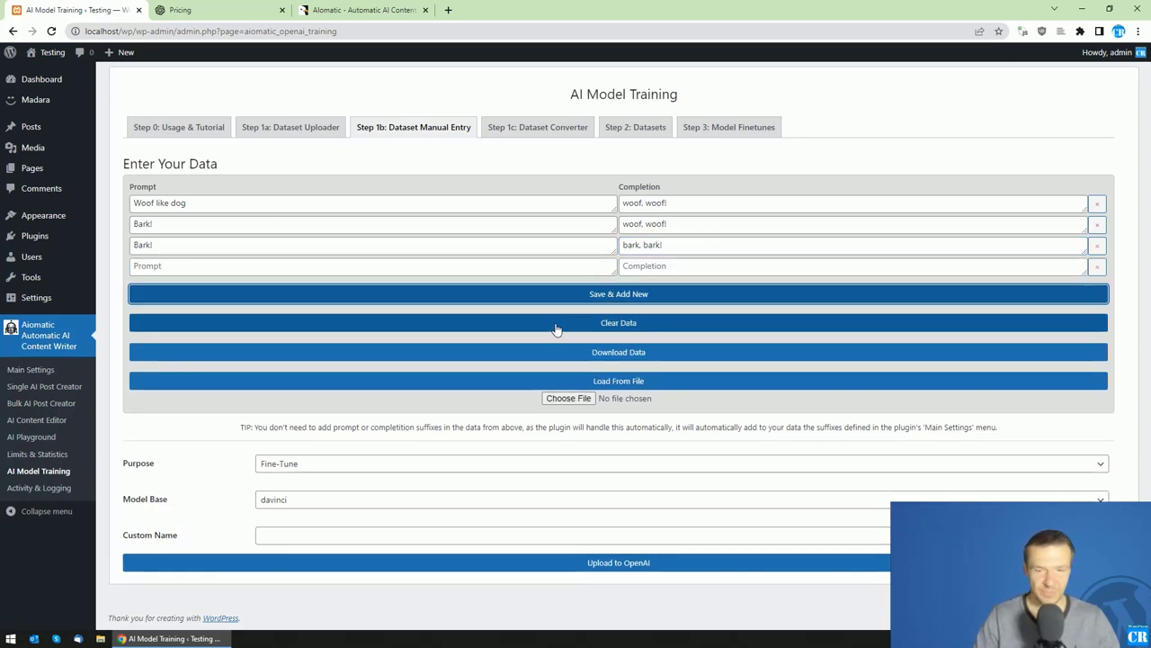
{"action": "left_click", "coordinate": [585, 270]}
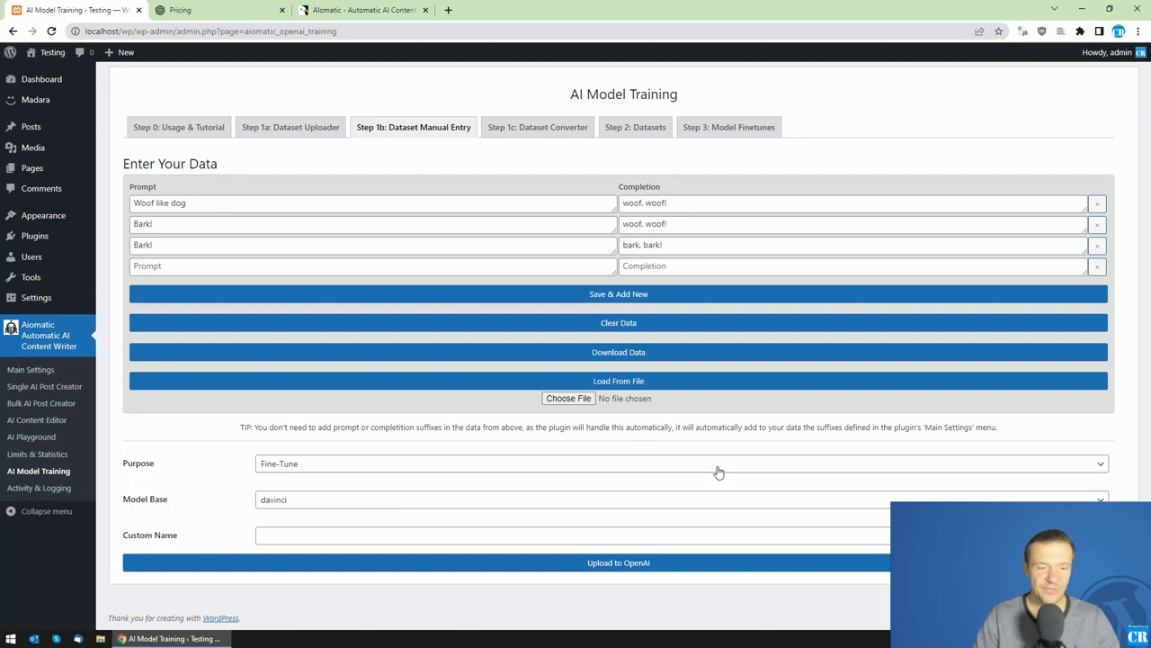
Step: Keep the dataset purpose as Fine-Tune and set the model base to ada
{"action": "left_click", "coordinate": [275, 466]}
{"action": "left_click", "coordinate": [276, 466]}
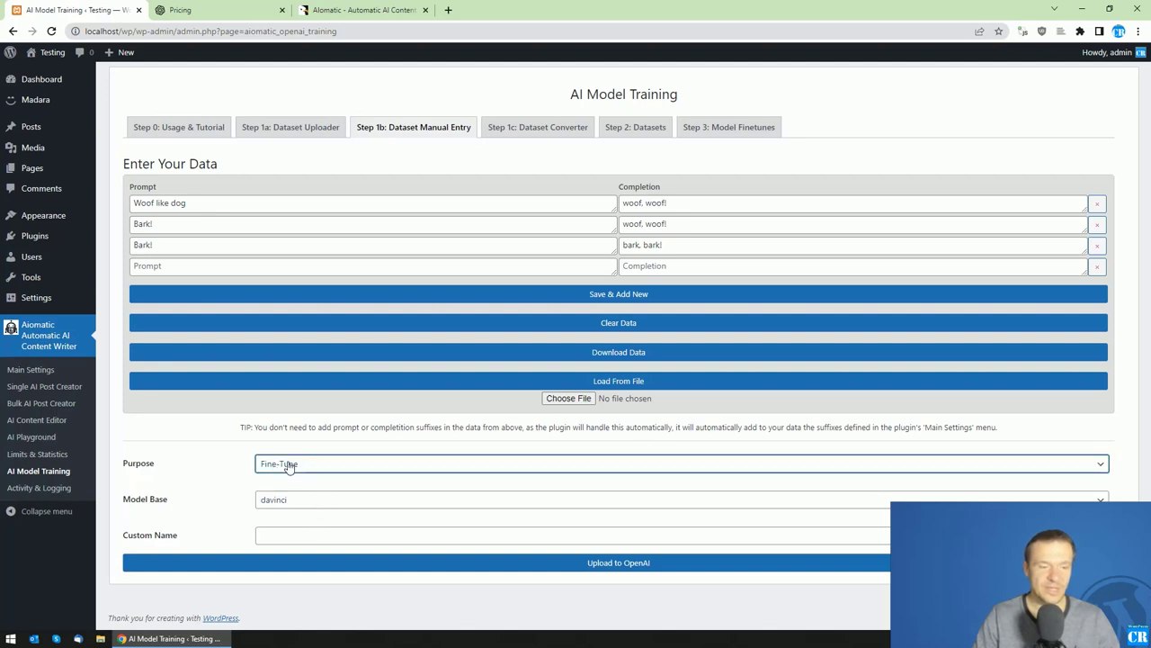
{"action": "left_click", "coordinate": [273, 502]}
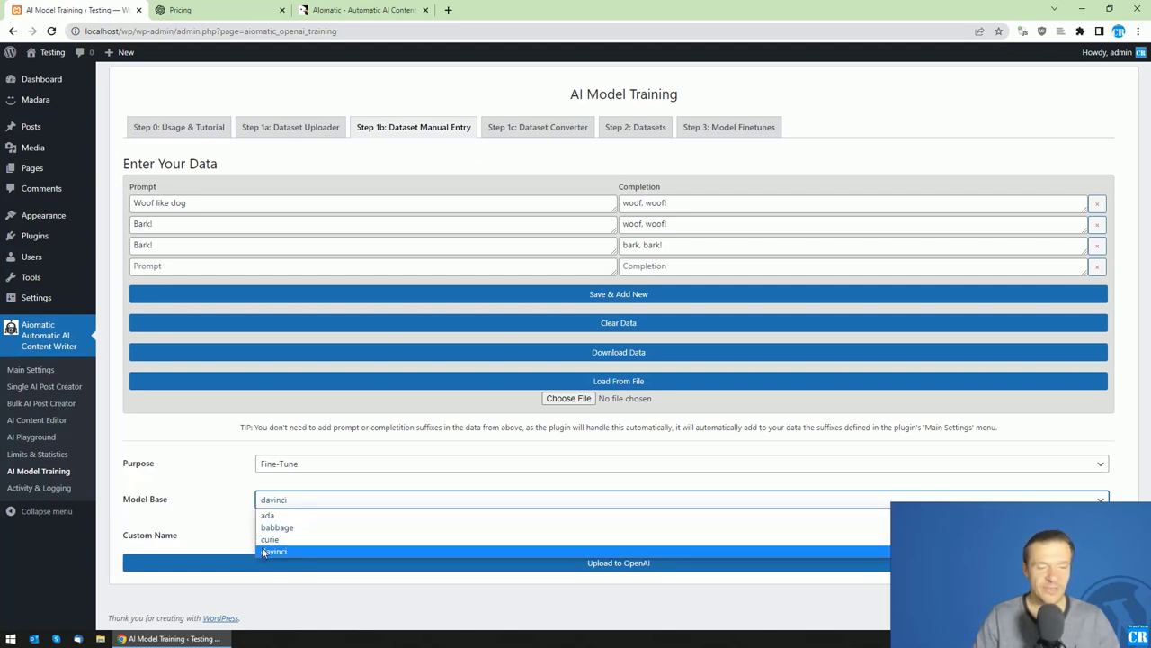
{"action": "left_click", "coordinate": [231, 513]}
{"action": "left_click", "coordinate": [277, 500]}
{"action": "left_click", "coordinate": [276, 518]}
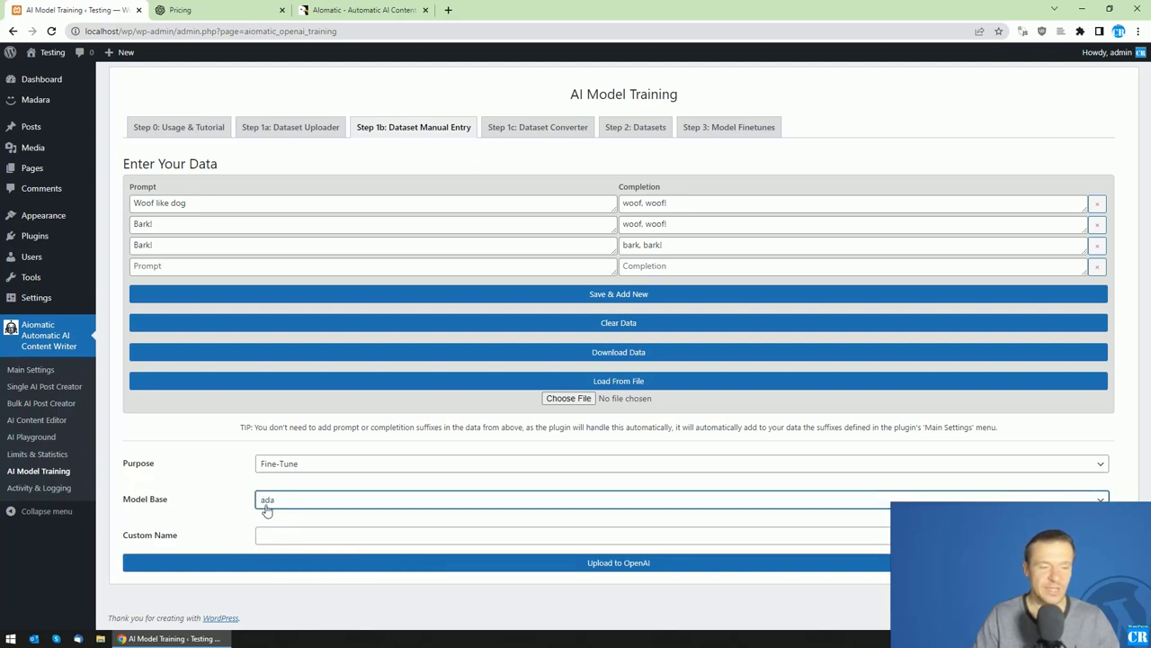
Step: Set the dataset's custom name to "myname" and upload the dataset to OpenAI
{"action": "left_click", "coordinate": [270, 534]}
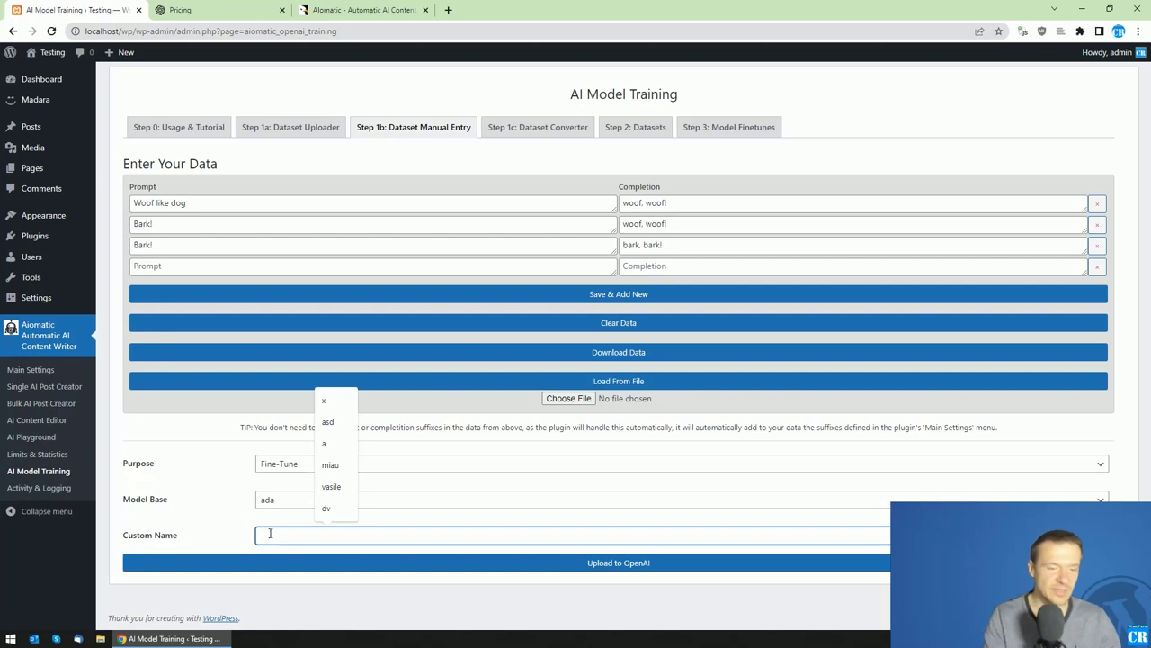
{"action": "type", "text": "cu"}
{"action": "type", "text": "myname"}
{"action": "left_click", "coordinate": [589, 558]}
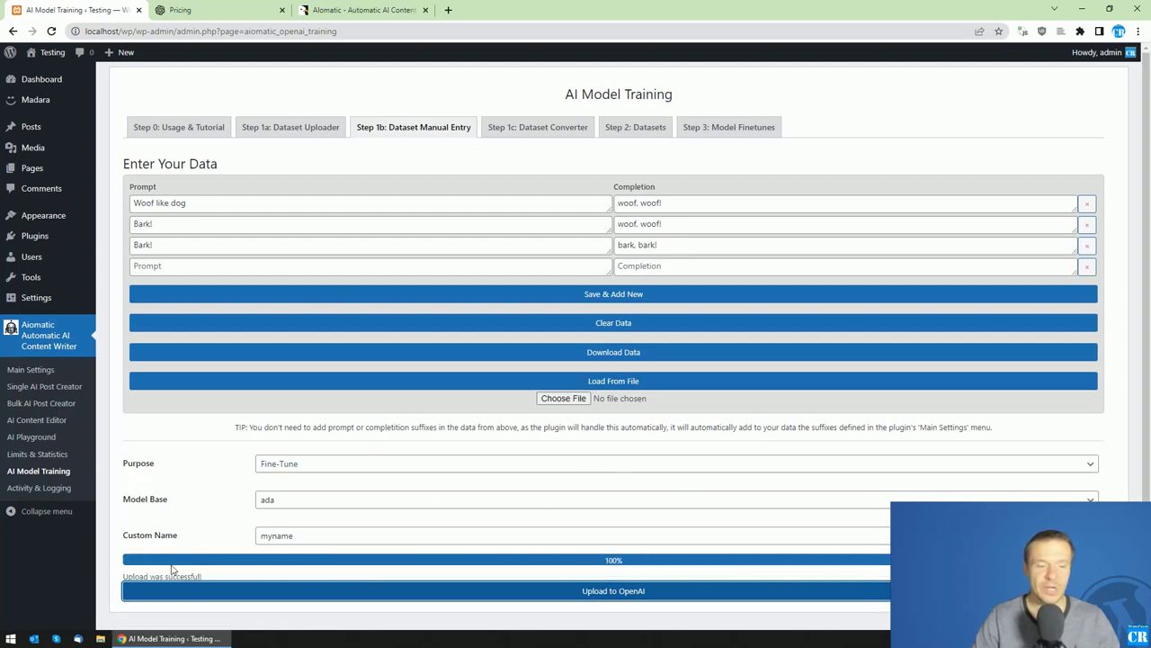
{"action": "triple_click", "coordinate": [160, 579]}
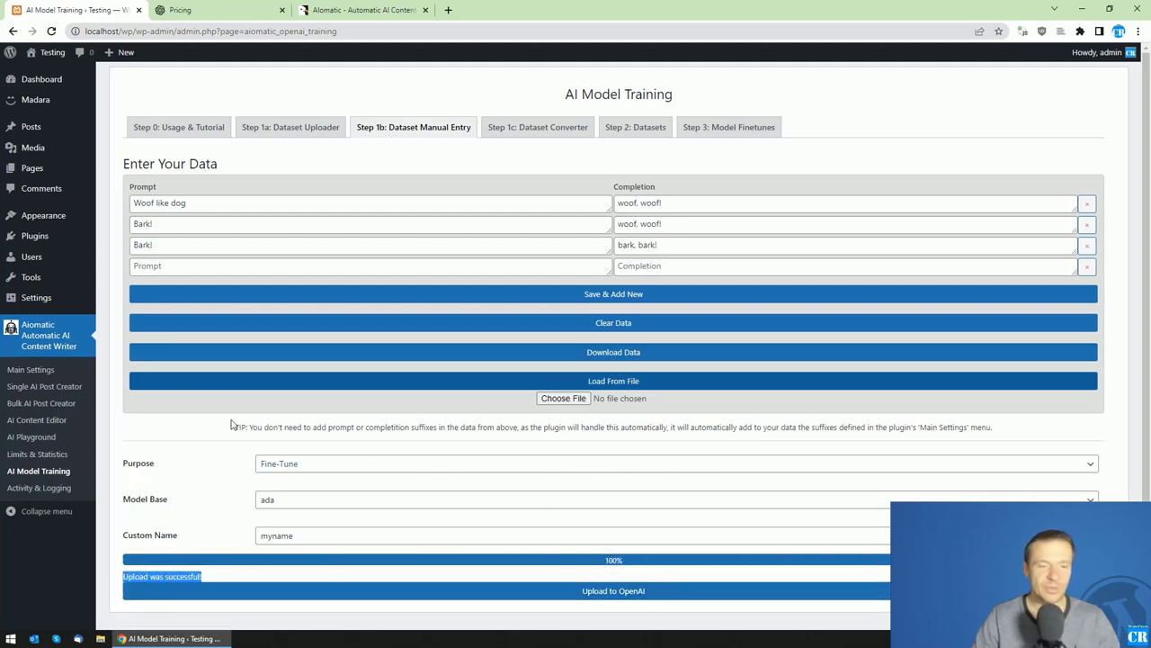
{"action": "left_click", "coordinate": [213, 440]}
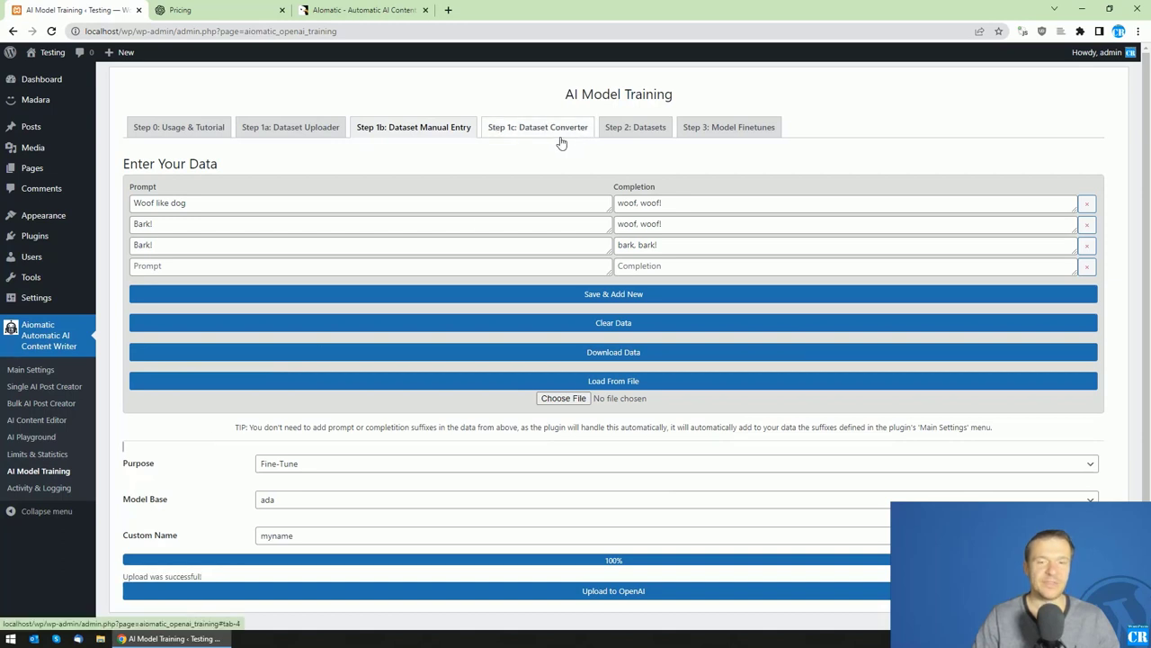
Step: Open the datasets list, sync its files with OpenAI, and check the filename of the newly uploaded dataset
{"action": "left_click", "coordinate": [646, 128]}
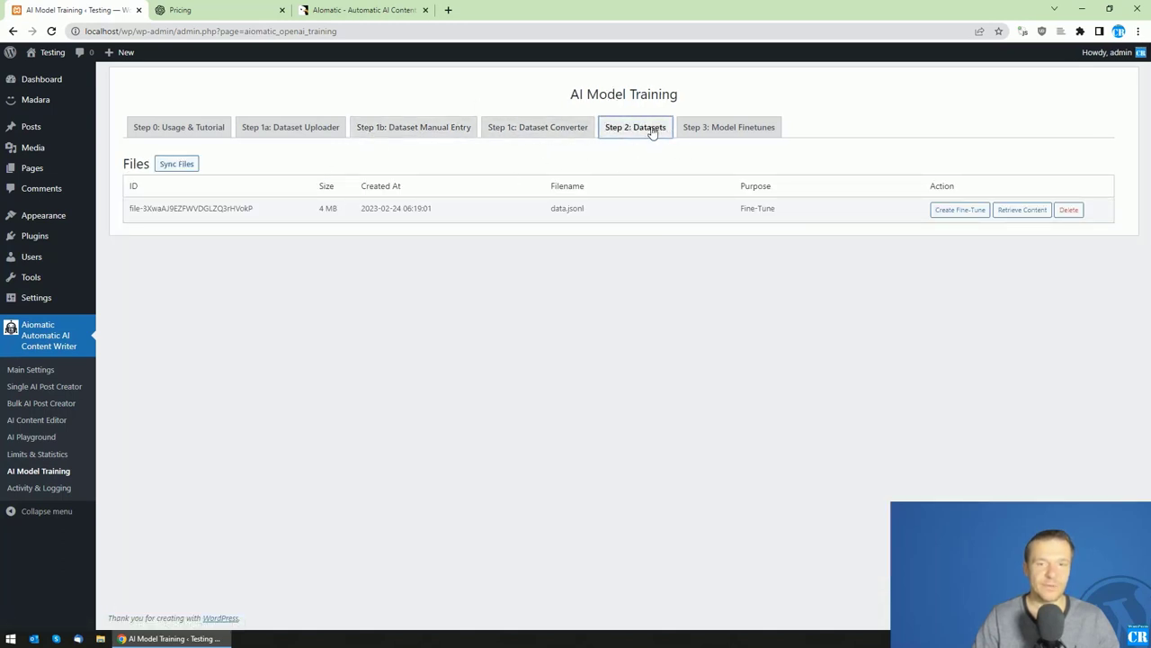
{"action": "left_click", "coordinate": [195, 165]}
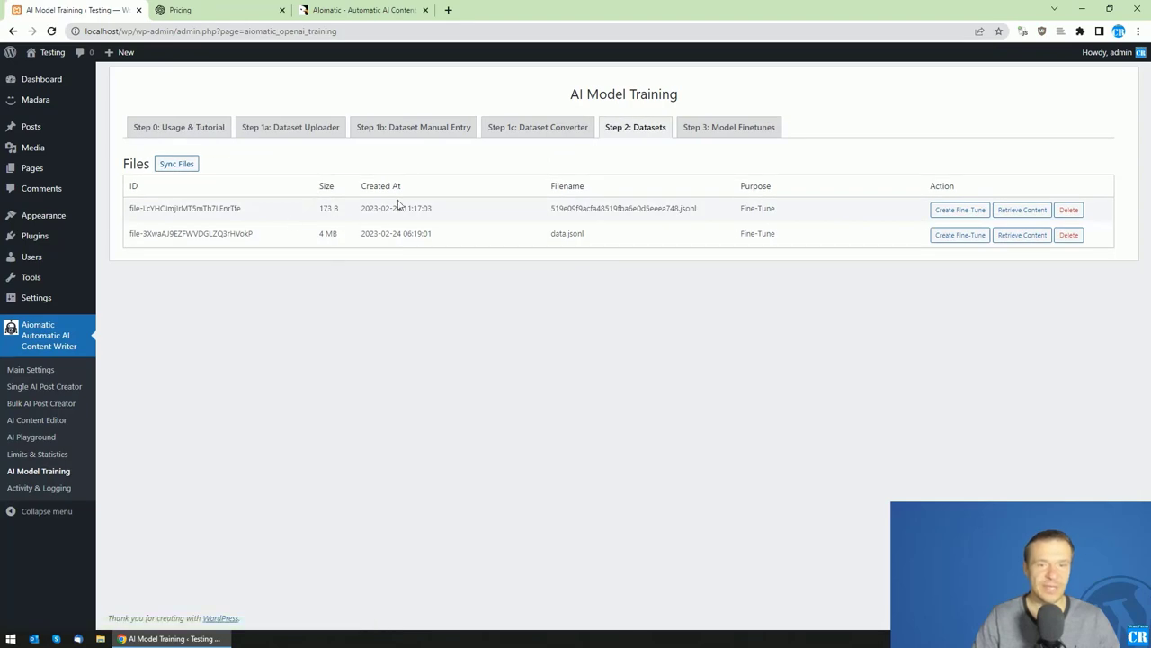
{"action": "left_click_drag", "start_coordinate": [552, 212], "coordinate": [718, 216]}
{"action": "left_click", "coordinate": [723, 216]}
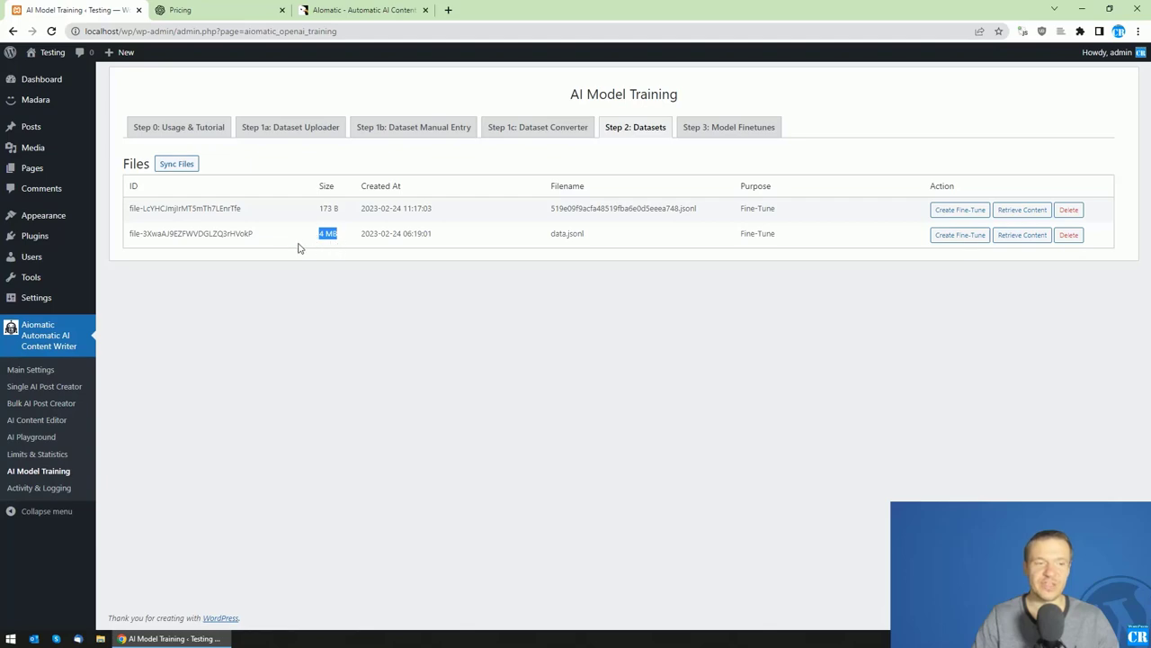
Step: Check the creation date and filename of the 4 MB data.jsonl dataset in the files list
{"action": "double_click", "coordinate": [385, 233]}
{"action": "double_click", "coordinate": [558, 233]}
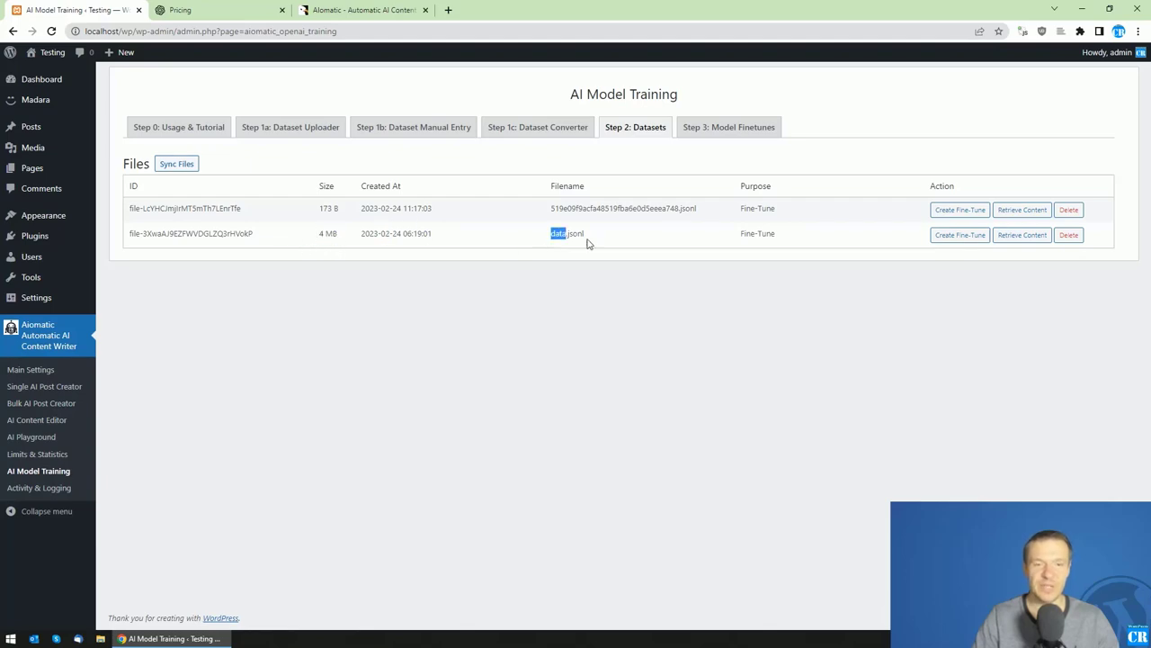
{"action": "left_click", "coordinate": [555, 233]}
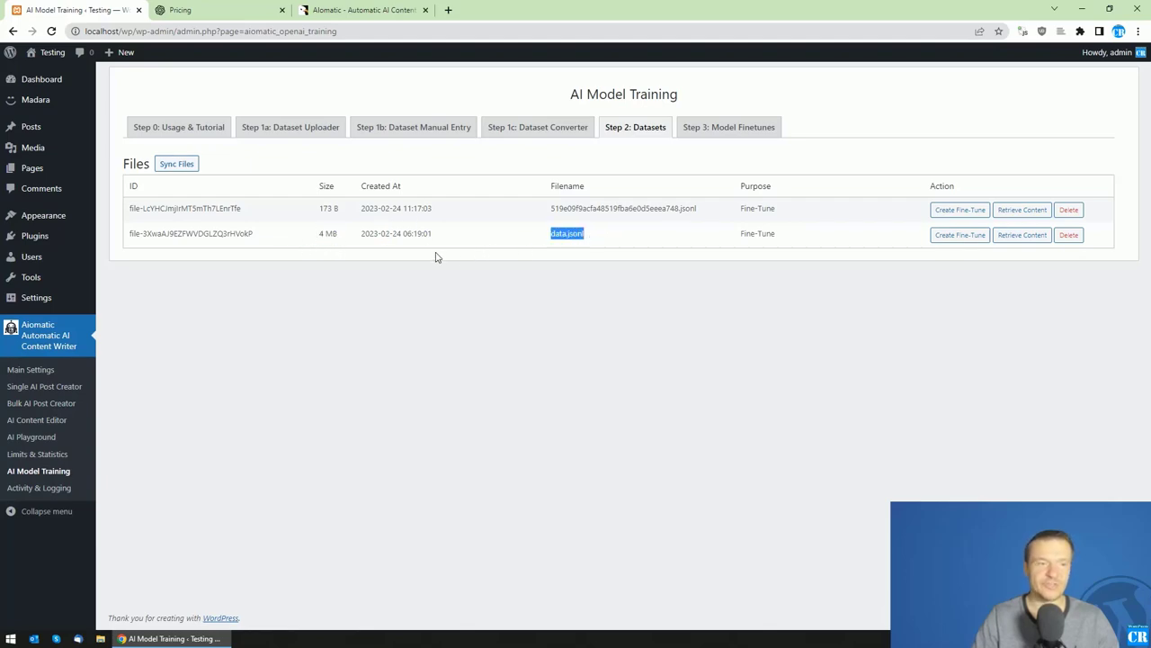
Step: Open the example dataset file linked in the fine-tuning usage tutorial and look through its lines
{"action": "left_click", "coordinate": [193, 126]}
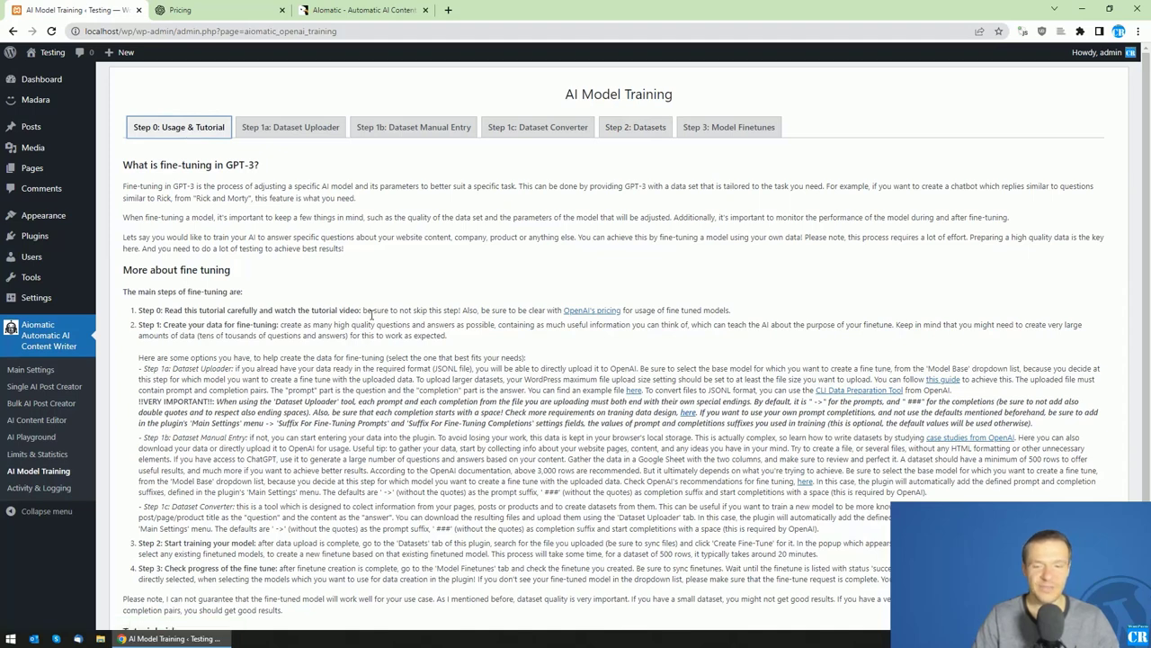
{"action": "scroll", "coordinate": [372, 313], "scroll_direction": "down", "scroll_amount": 1}
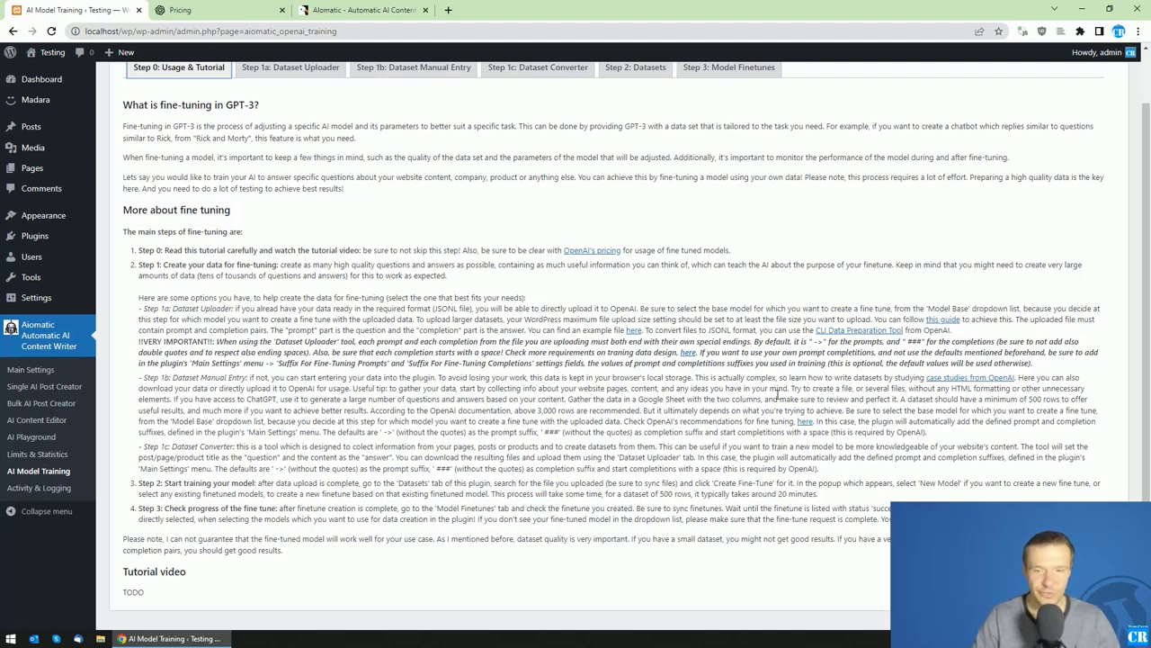
{"action": "left_click_drag", "start_coordinate": [531, 331], "coordinate": [635, 335]}
{"action": "left_click", "coordinate": [636, 334]}
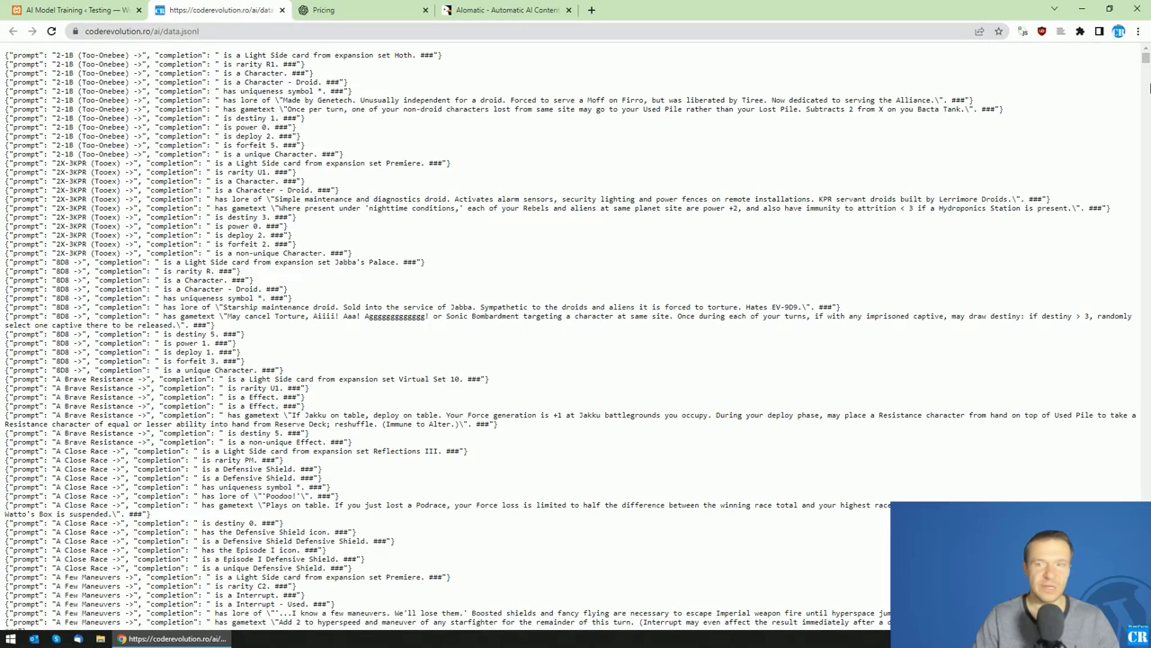
{"action": "mouse_move", "coordinate": [1147, 63]}
{"action": "left_mouse_down"}
{"action": "mouse_move", "coordinate": [1146, 106]}
{"action": "mouse_move", "coordinate": [1143, 57]}
{"action": "left_mouse_up"}
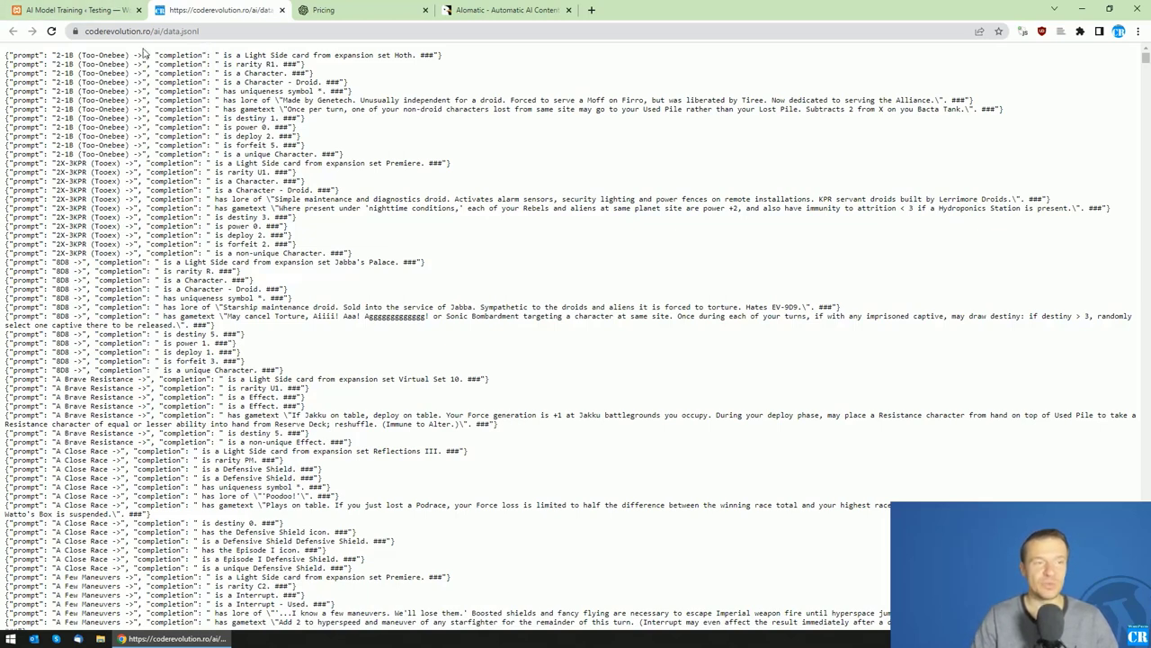
Step: Compare the tutorial's Dataset Uploader instructions with the example data.jsonl file
{"action": "left_click", "coordinate": [105, 9]}
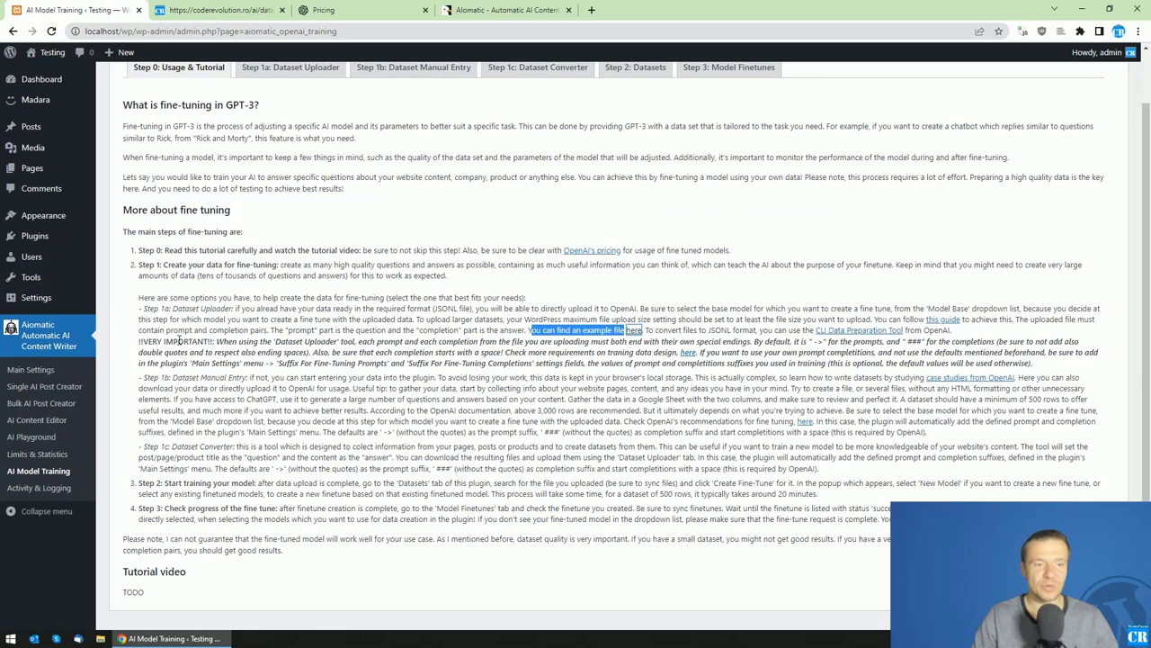
{"action": "left_click_drag", "start_coordinate": [160, 309], "coordinate": [233, 308]}
{"action": "left_click", "coordinate": [216, 9]}
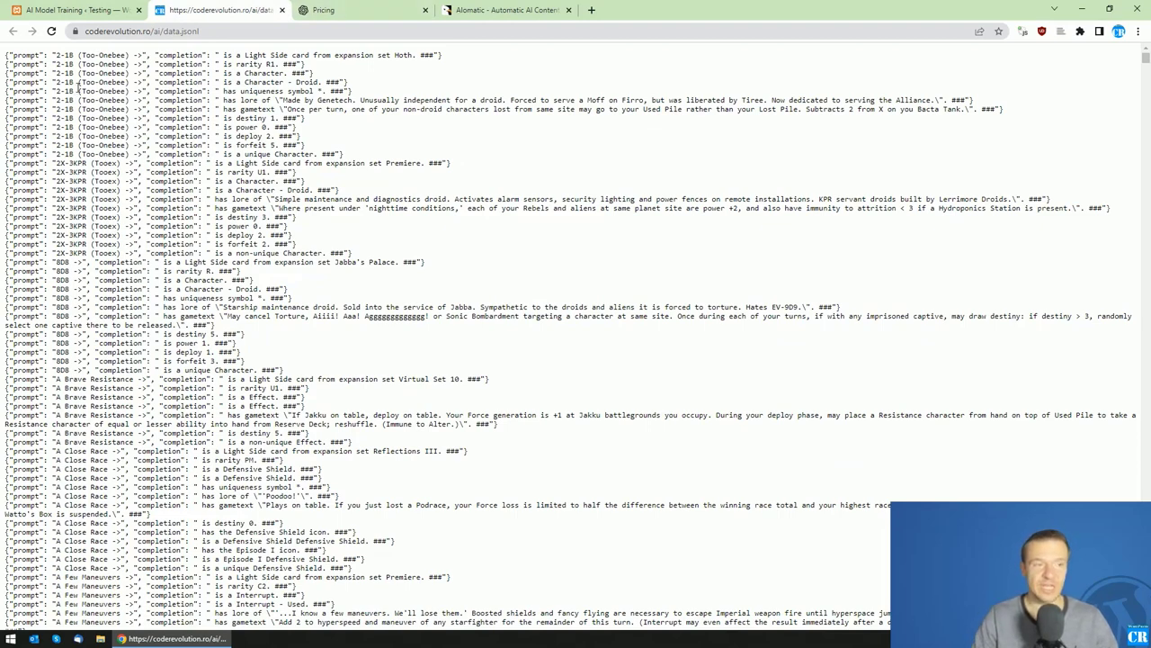
{"action": "left_click", "coordinate": [114, 9]}
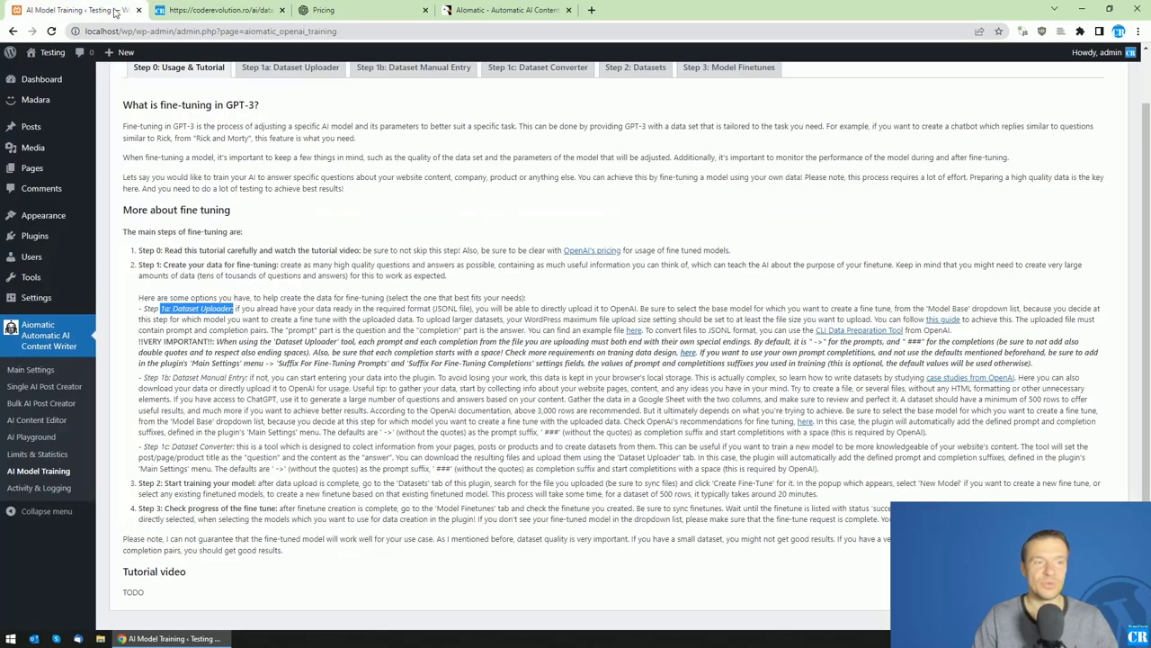
{"action": "left_click", "coordinate": [236, 9]}
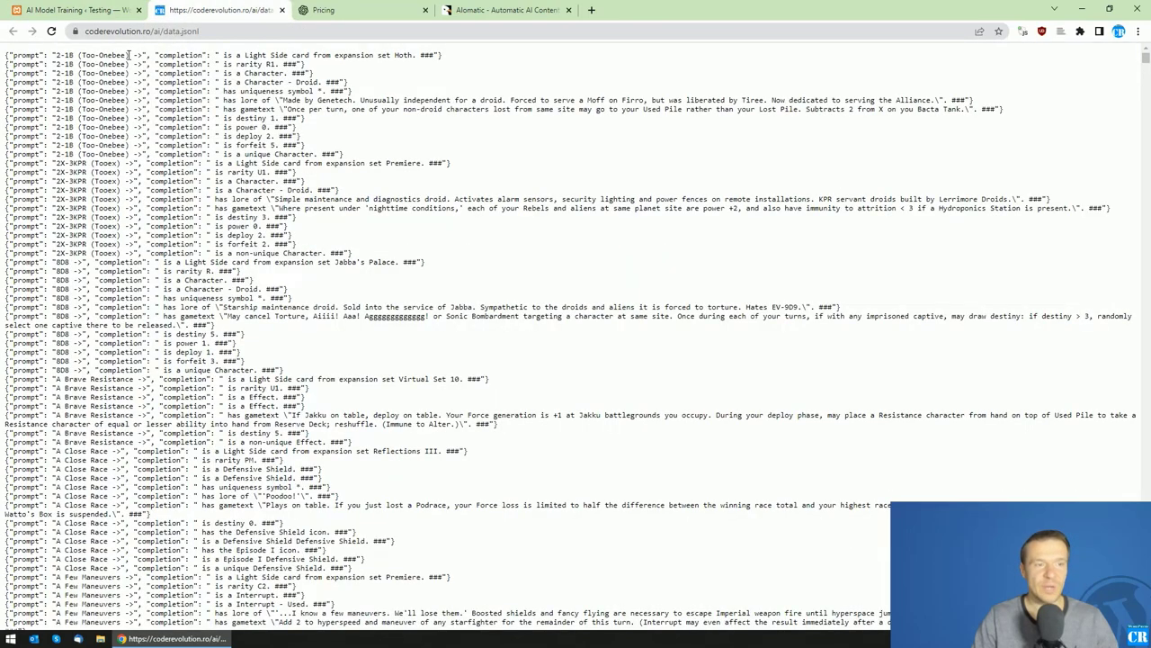
Step: View the tutorial's linked guide on increasing the maximum file upload size in WordPress, and return to the tutorial
{"action": "left_click", "coordinate": [36, 10]}
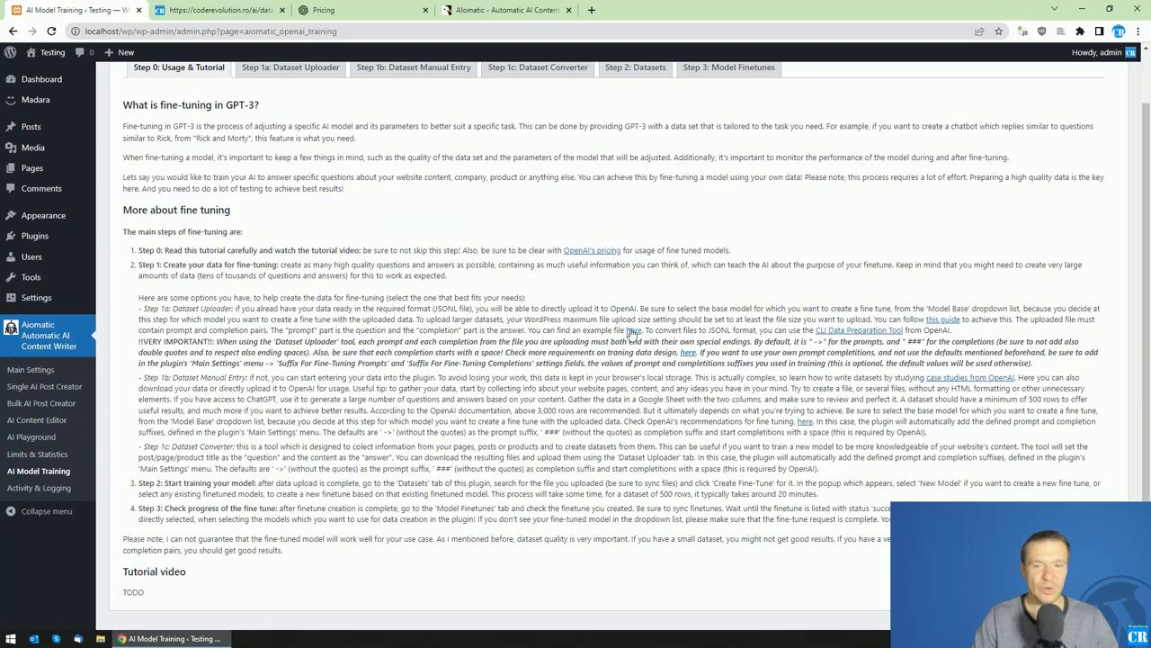
{"action": "left_click", "coordinate": [942, 321]}
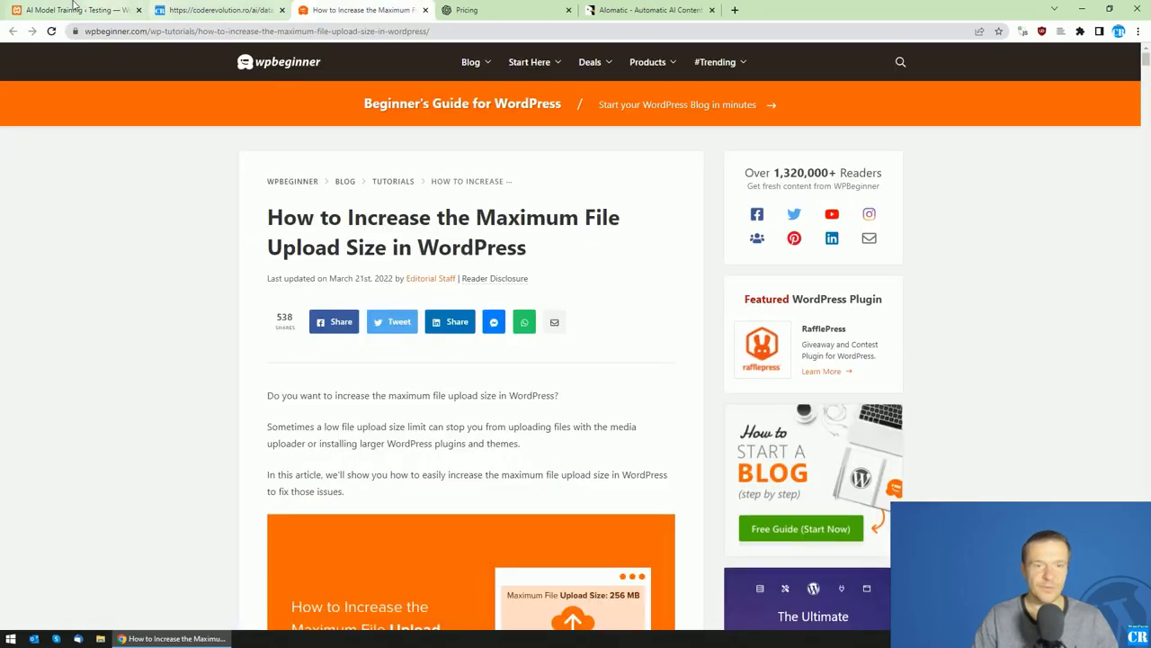
{"action": "left_click", "coordinate": [75, 8]}
Step: Open the CLI Data Preparation Tool documentation and read the introduction of OpenAI's fine-tuning guide
{"action": "left_click", "coordinate": [850, 332]}
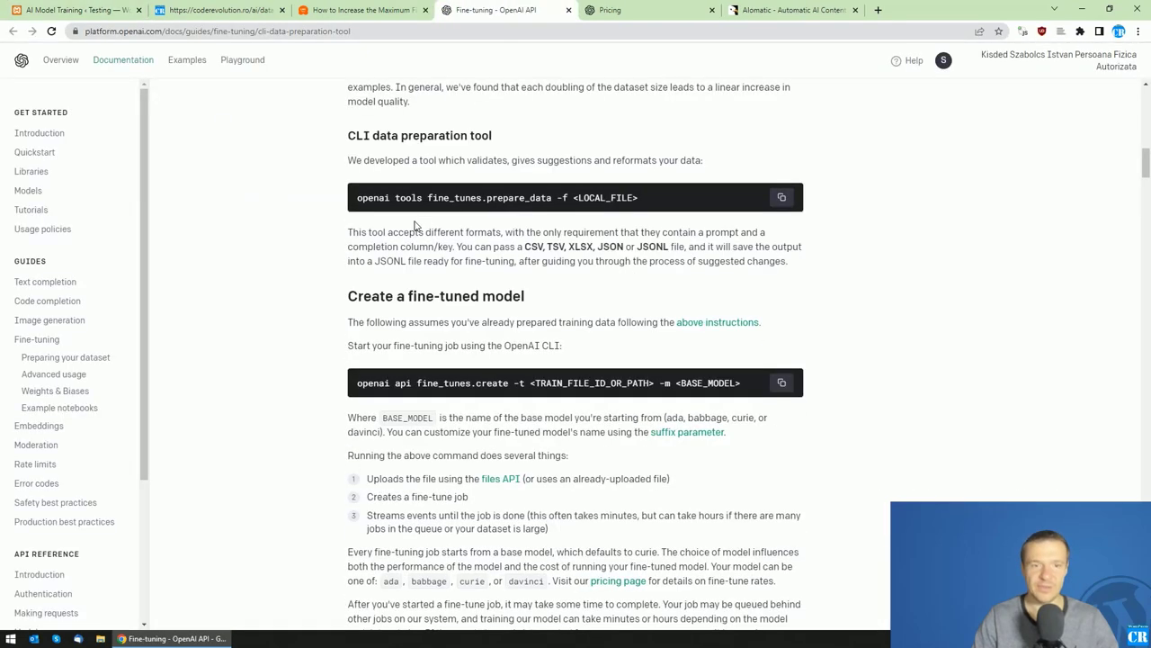
{"action": "scroll", "coordinate": [411, 292], "scroll_direction": "up", "scroll_amount": 12}
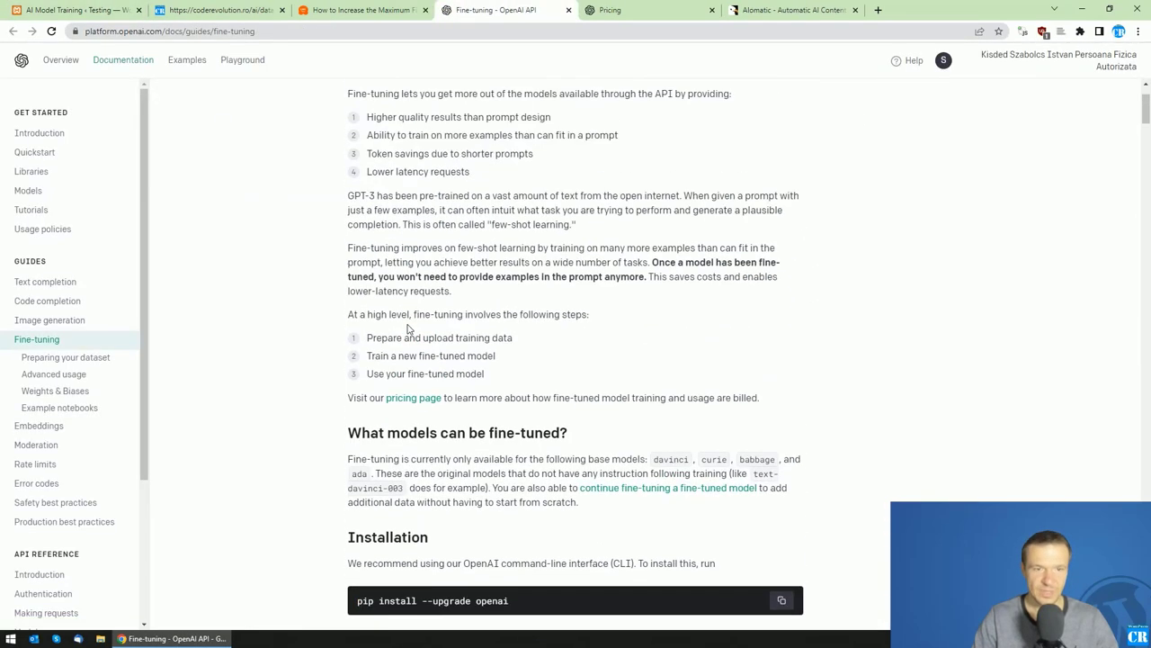
{"action": "scroll", "coordinate": [405, 315], "scroll_direction": "up", "scroll_amount": 2}
{"action": "left_click_drag", "start_coordinate": [367, 226], "coordinate": [551, 229]}
{"action": "left_click", "coordinate": [367, 244]}
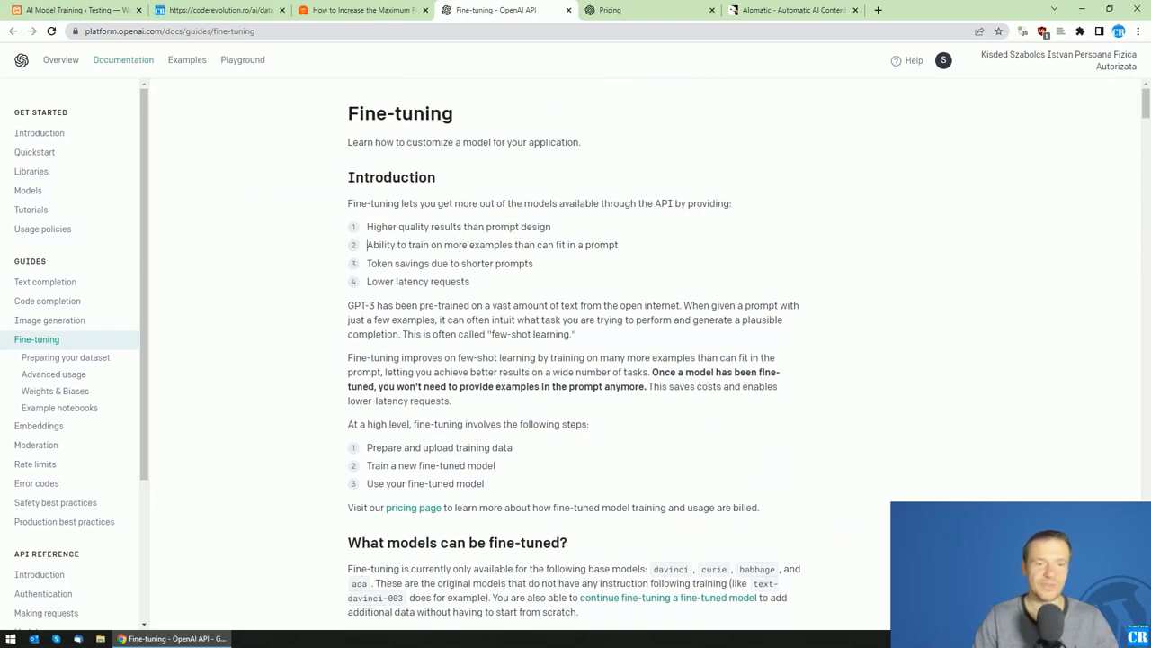
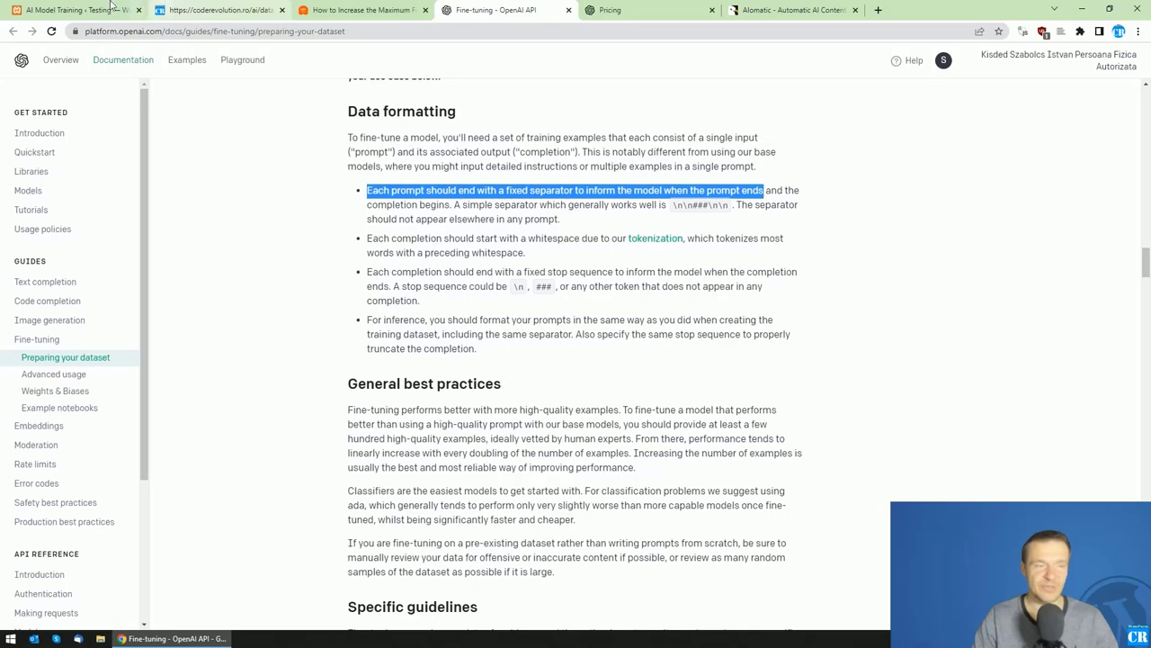
Step: Examine the prompt part of the first line in the example data.jsonl file, including its ending
{"action": "left_click", "coordinate": [178, 9]}
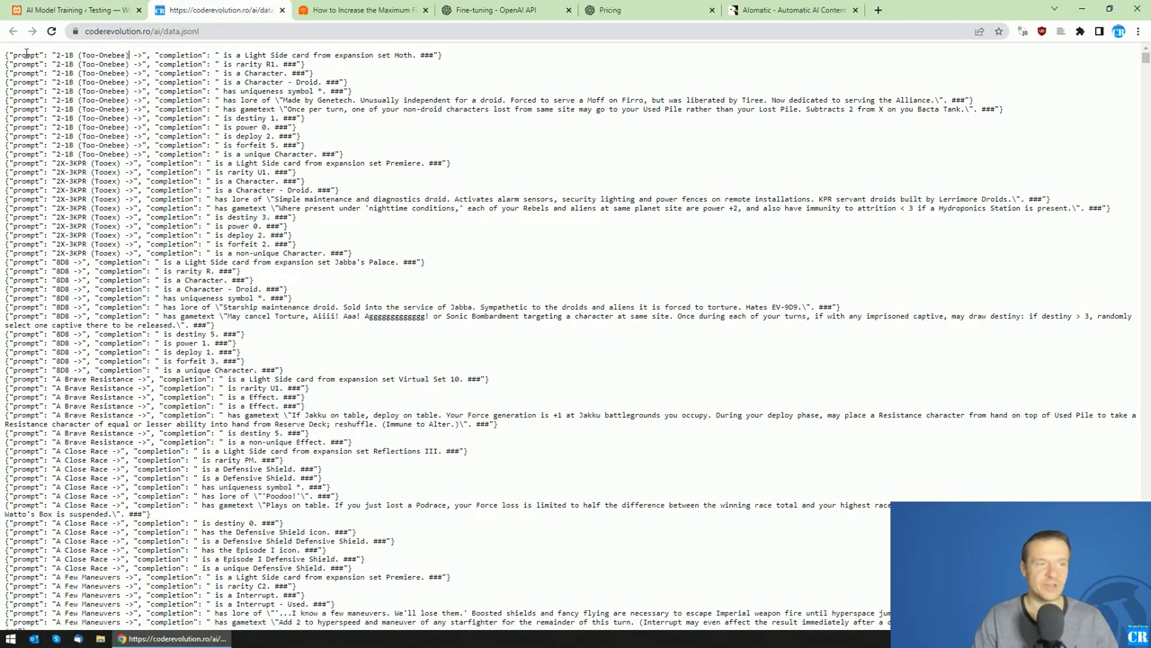
{"action": "left_click_drag", "start_coordinate": [8, 55], "coordinate": [151, 55]}
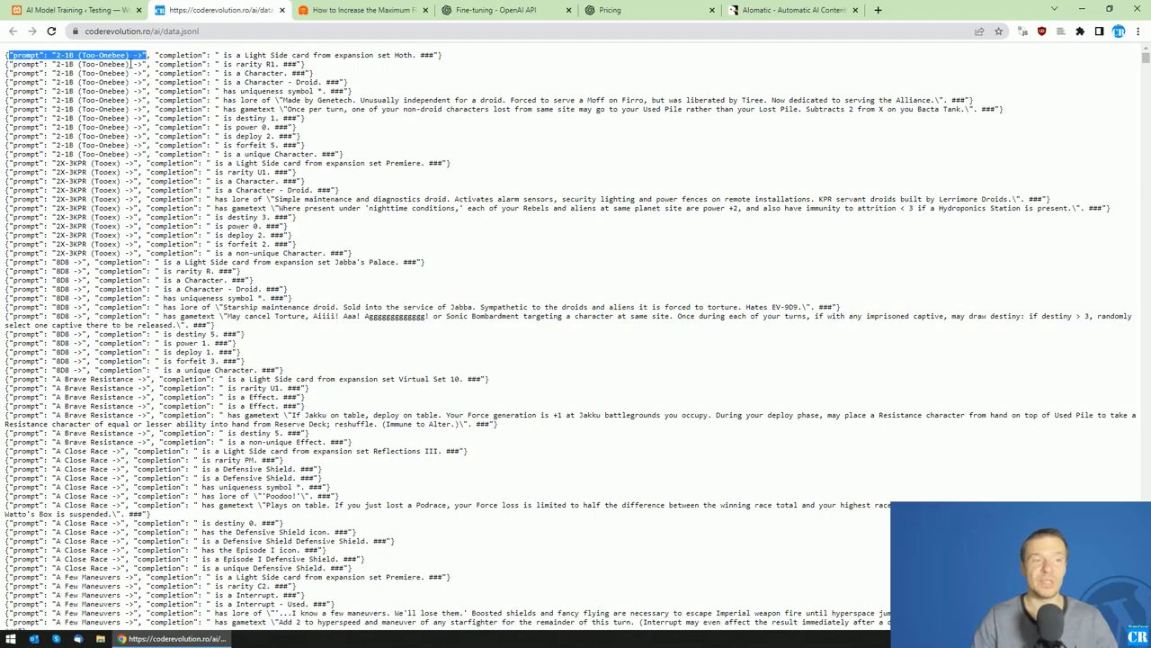
{"action": "left_click", "coordinate": [117, 7]}
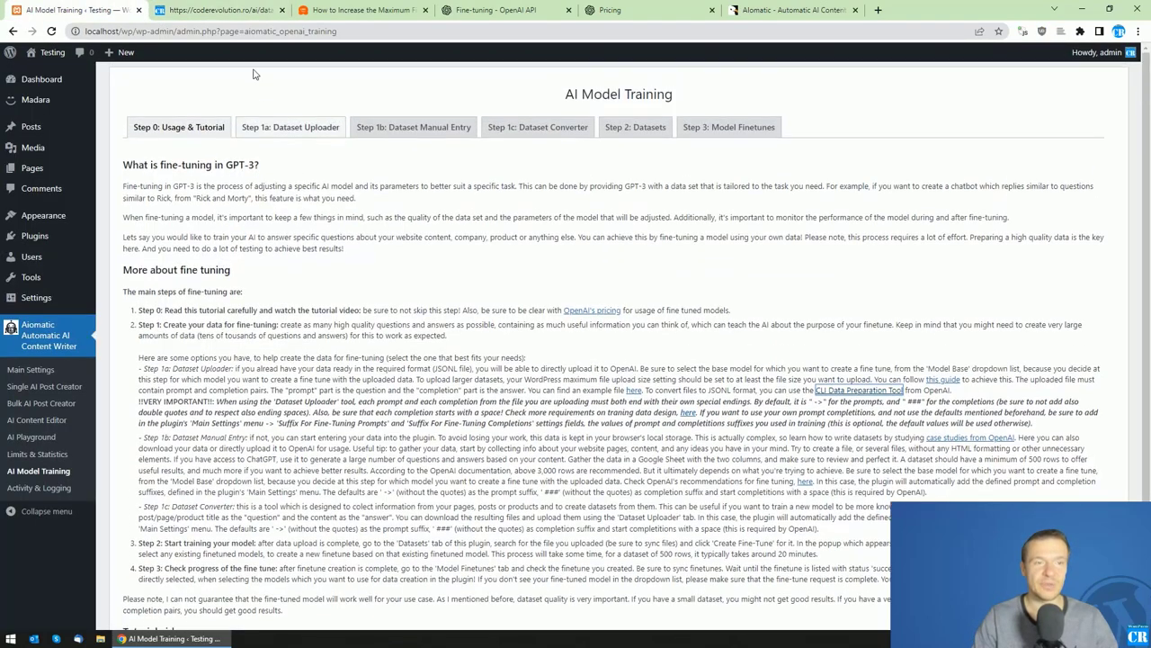
{"action": "key", "text": "ctrl+Tab"}
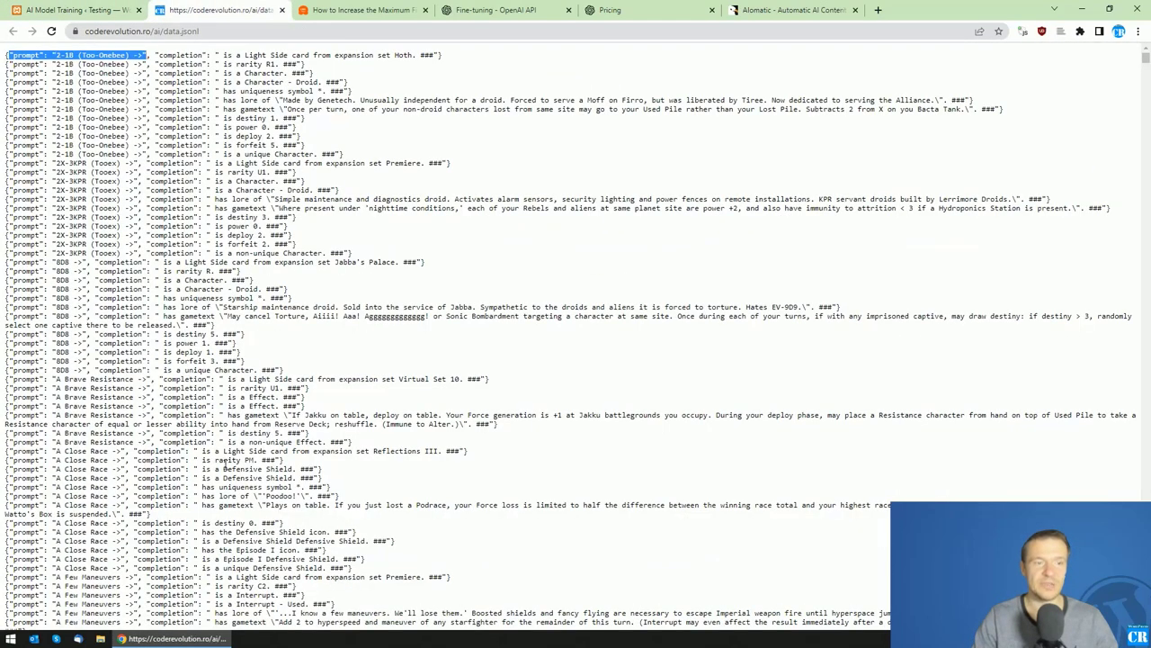
Step: Review the prompts and completions in the Dataset Manual Entry rows, and open the Dataset Converter
{"action": "left_click", "coordinate": [117, 9]}
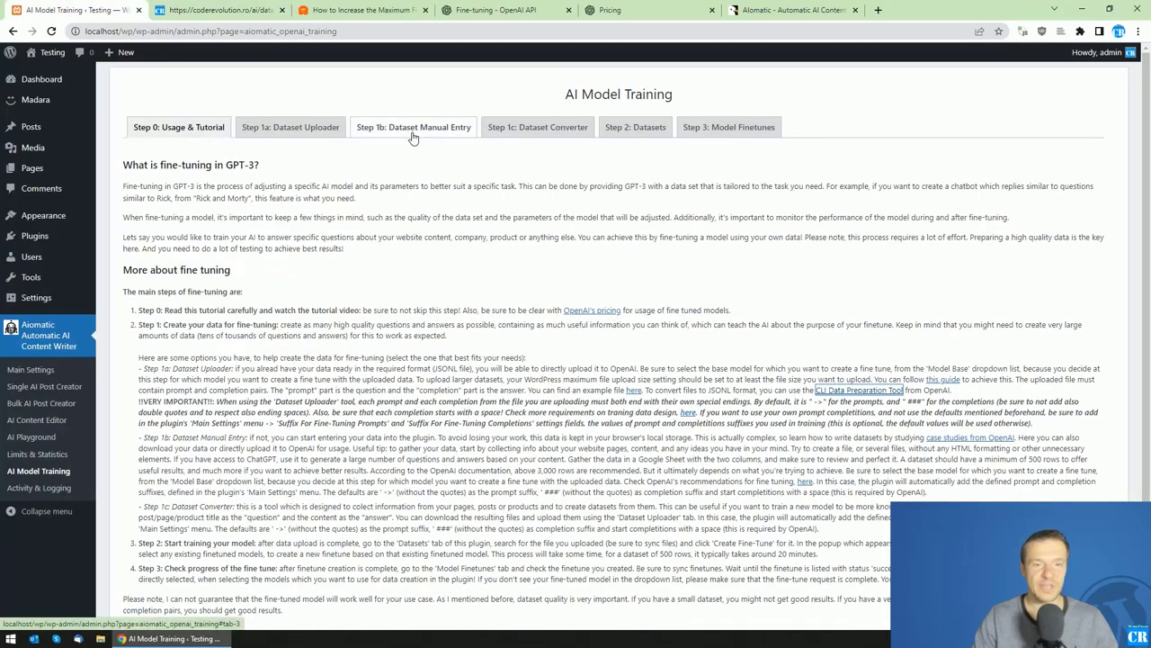
{"action": "left_click", "coordinate": [421, 129]}
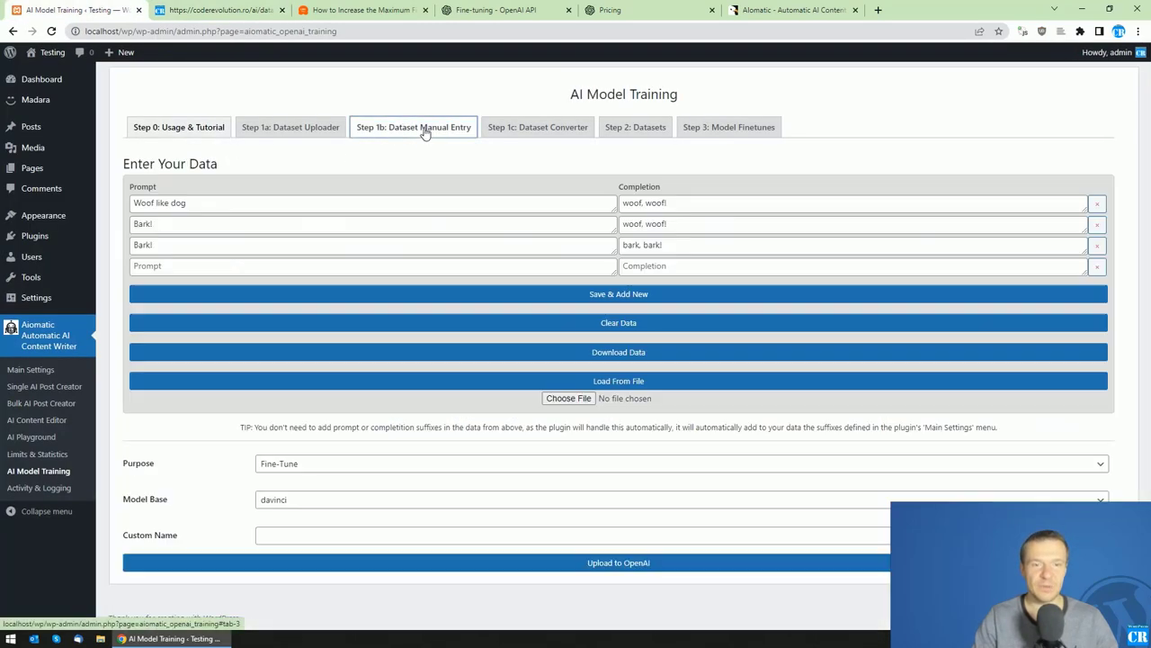
{"action": "left_click", "coordinate": [320, 202]}
{"action": "left_click", "coordinate": [252, 226]}
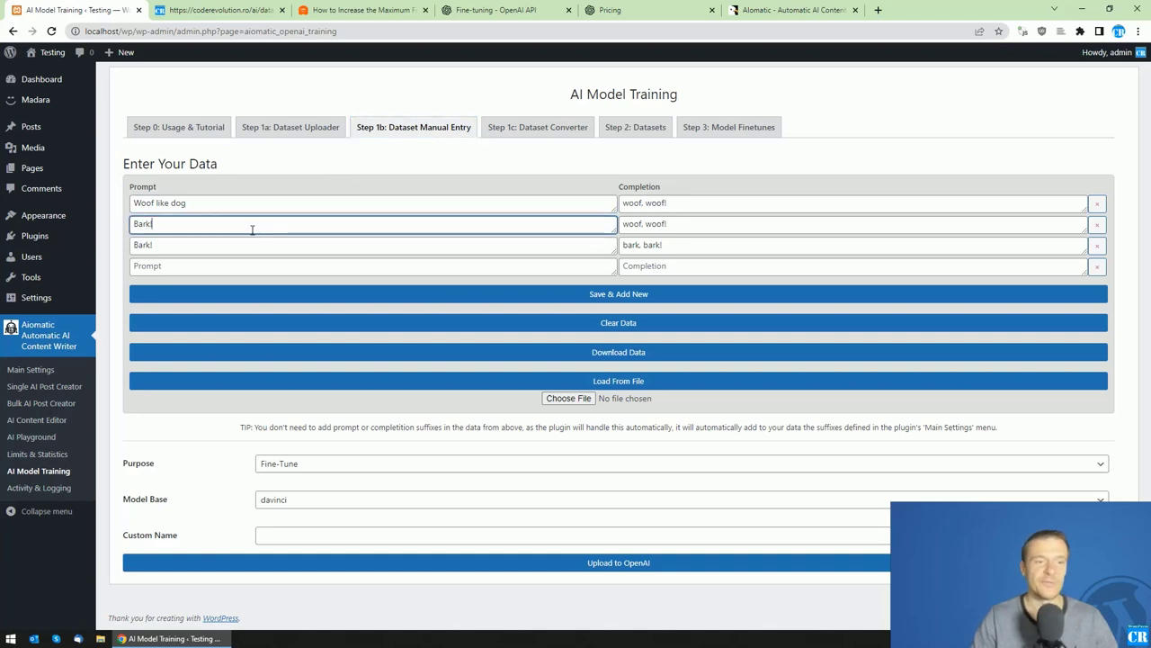
{"action": "triple_click", "coordinate": [675, 206]}
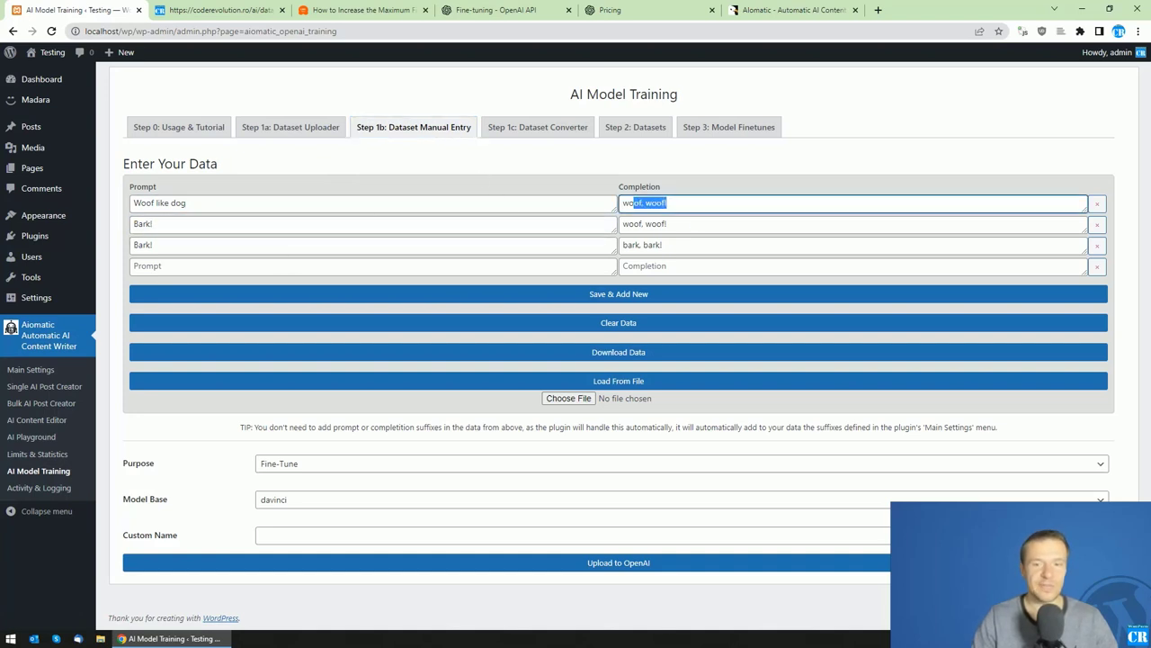
{"action": "double_click", "coordinate": [510, 205]}
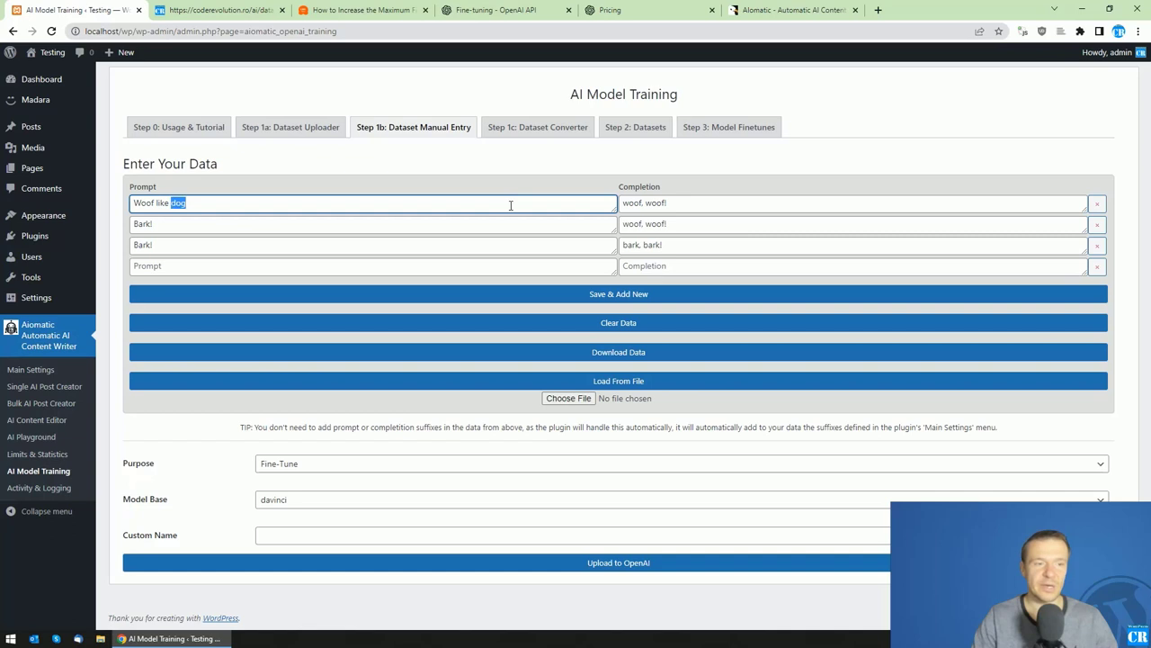
{"action": "left_click", "coordinate": [537, 128]}
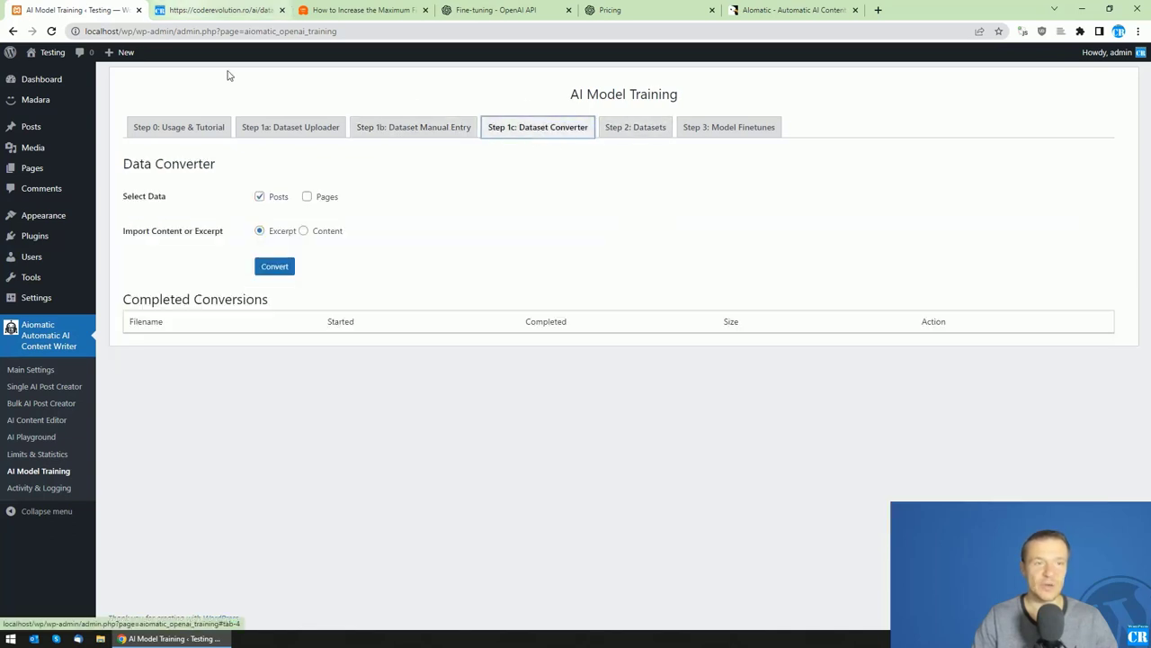
Step: Examine the "->" prompt suffix and "###" completion suffix in the example data.jsonl file, including lines further down
{"action": "left_click", "coordinate": [198, 9]}
{"action": "left_click", "coordinate": [132, 56]}
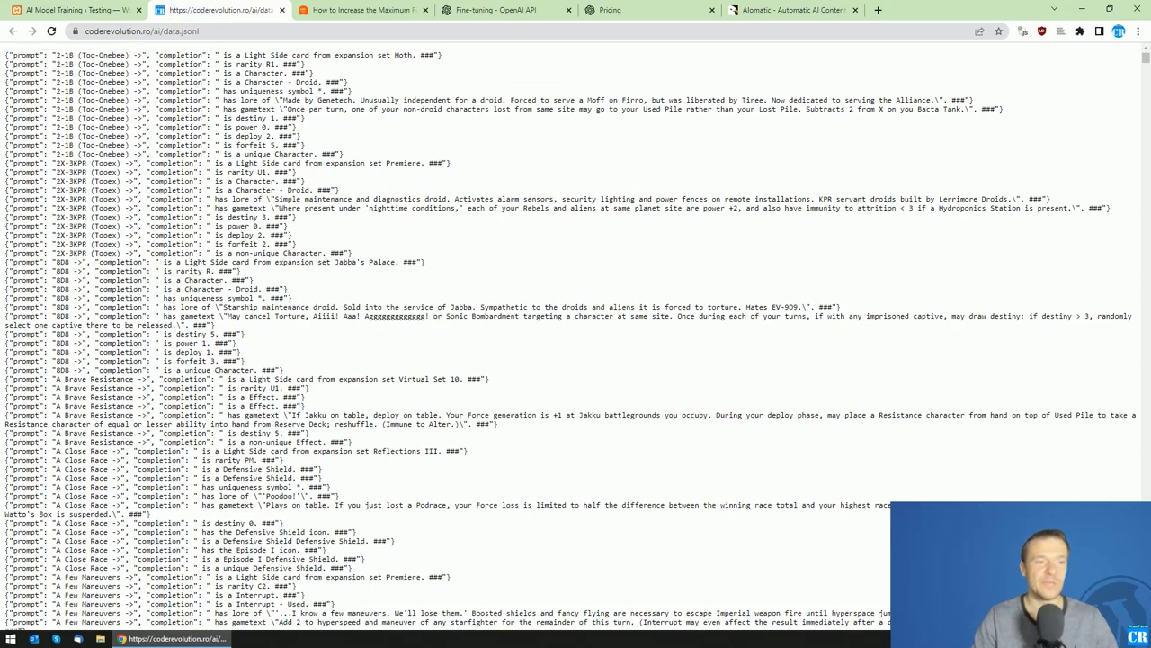
{"action": "left_click_drag", "start_coordinate": [131, 55], "coordinate": [143, 55]}
{"action": "left_click", "coordinate": [134, 63]}
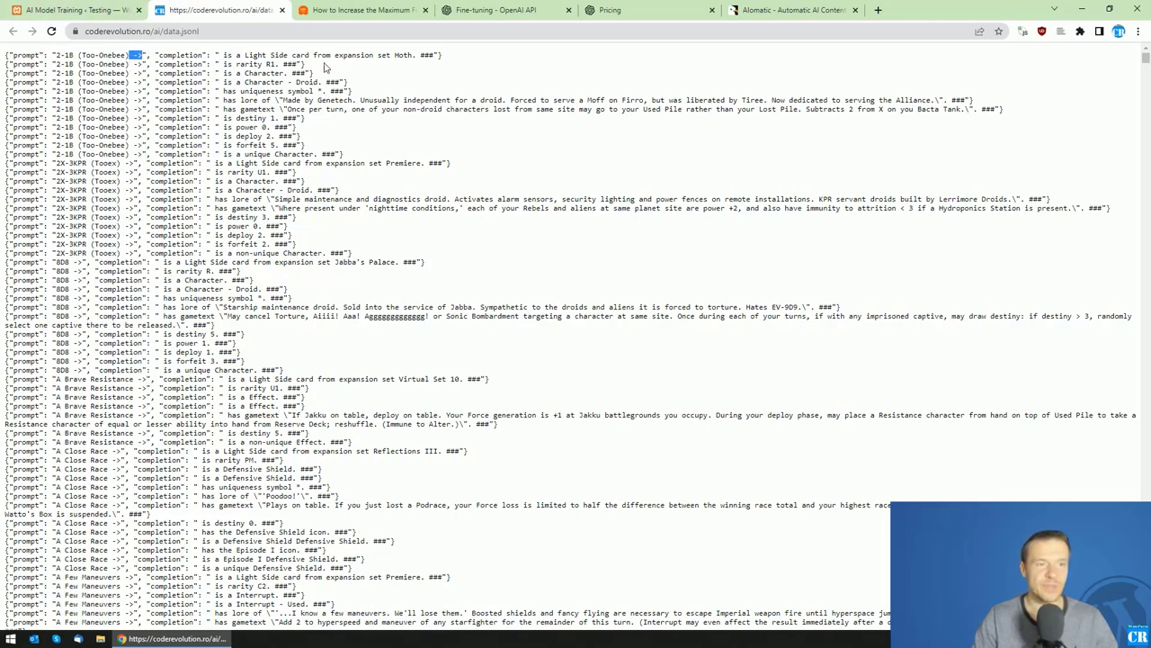
{"action": "left_click_drag", "start_coordinate": [417, 55], "coordinate": [434, 55]}
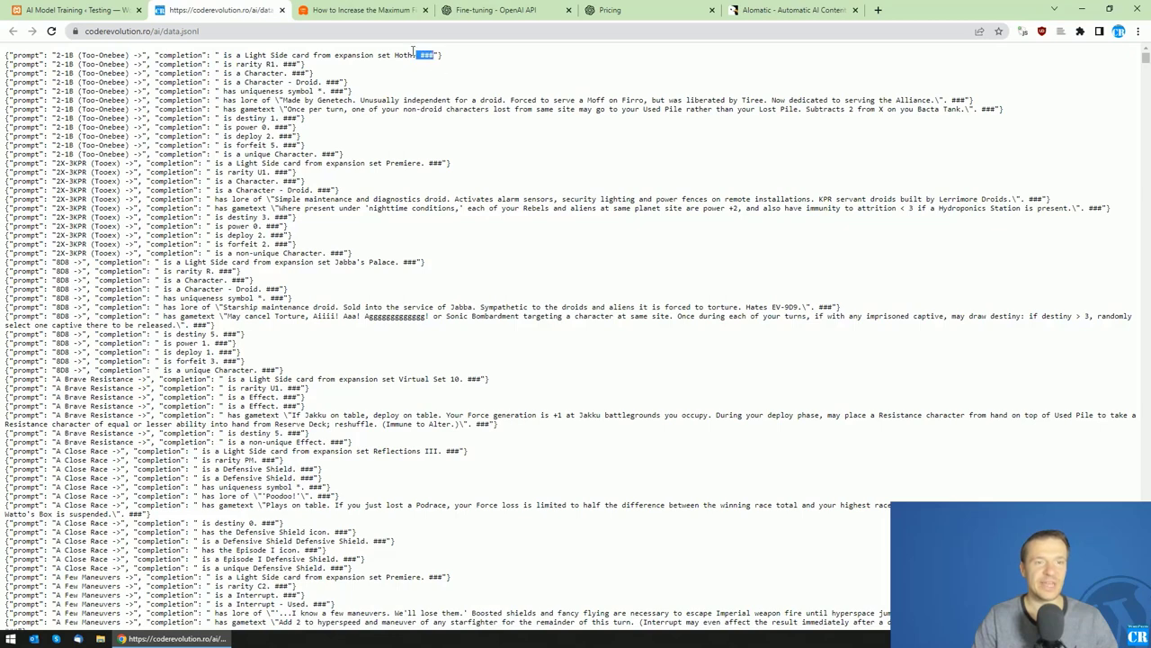
{"action": "double_click", "coordinate": [183, 56]}
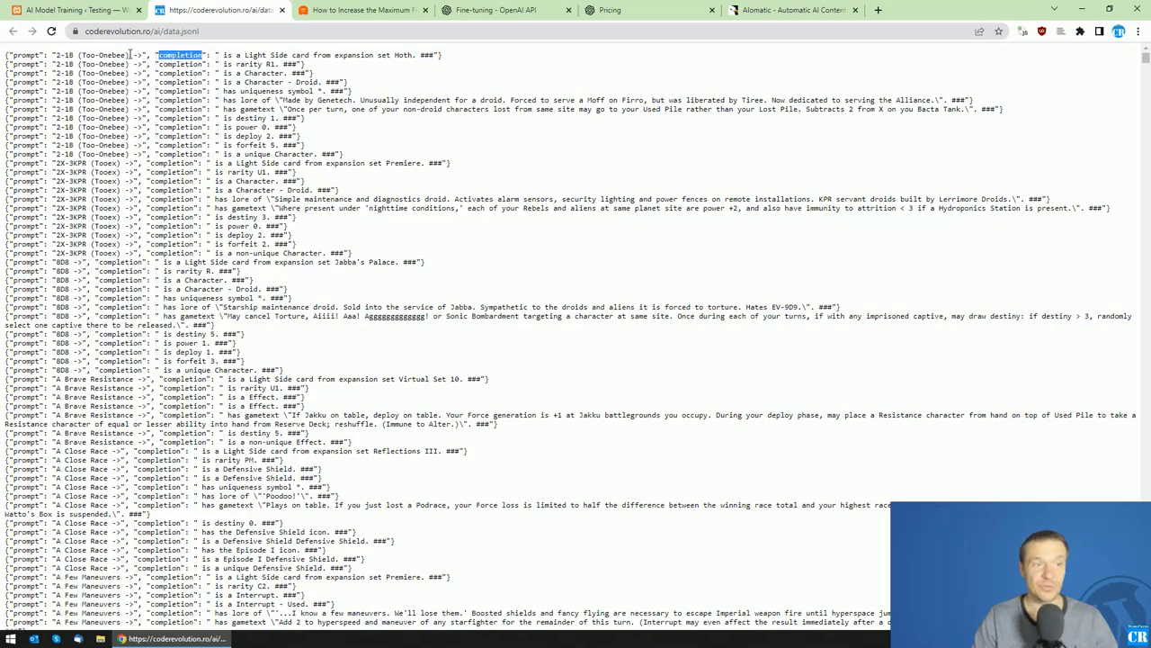
{"action": "left_click_drag", "start_coordinate": [128, 55], "coordinate": [141, 55]}
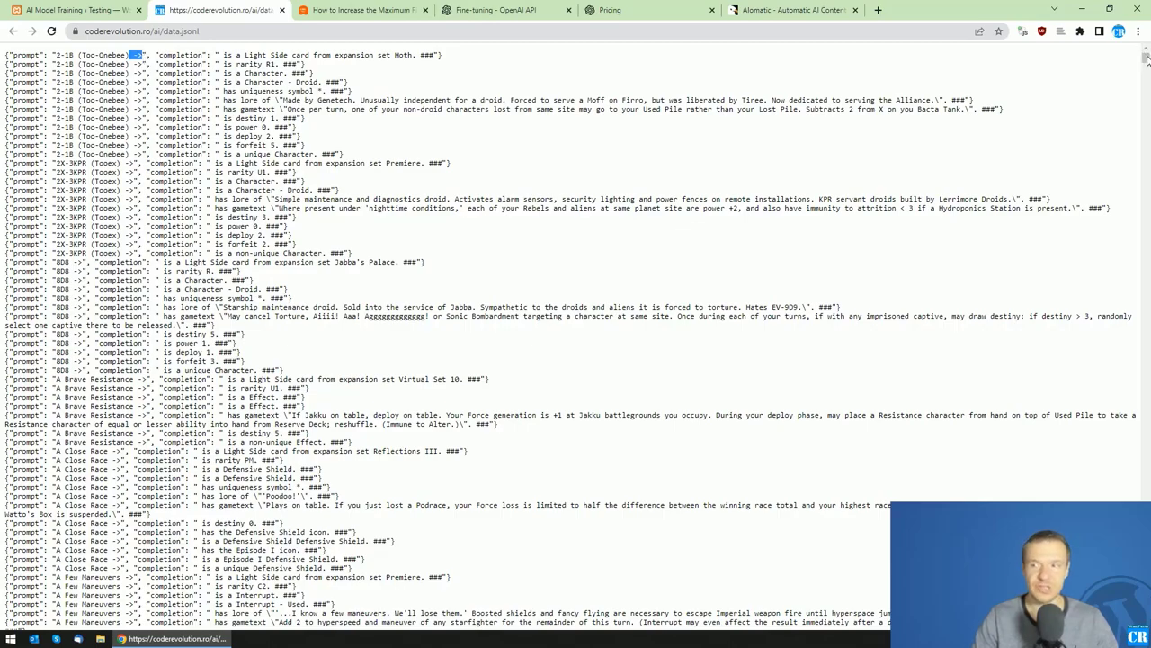
{"action": "mouse_move", "coordinate": [1146, 57]}
{"action": "left_mouse_down"}
{"action": "mouse_move", "coordinate": [1138, 489]}
{"action": "mouse_move", "coordinate": [1143, 66]}
{"action": "left_mouse_up"}
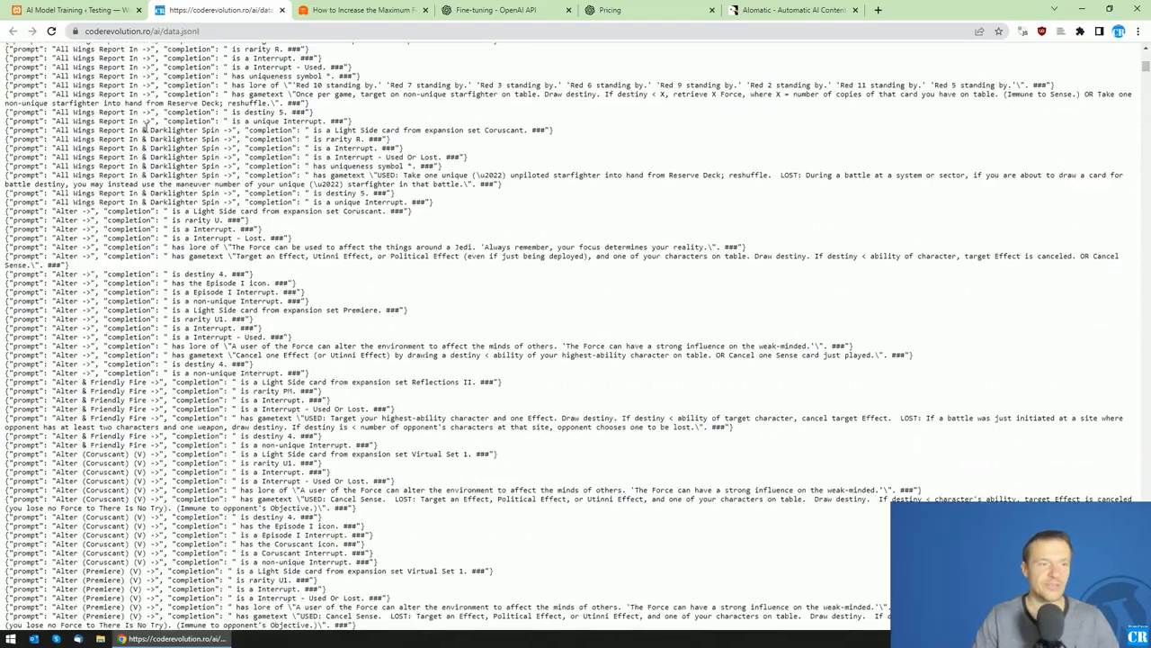
Step: Return to the first line of data.jsonl and examine its "->" prompt suffix and "###" completion suffix
{"action": "scroll", "coordinate": [144, 128], "scroll_direction": "up", "scroll_amount": 15}
{"action": "scroll", "coordinate": [493, 111], "scroll_direction": "up", "scroll_amount": 10}
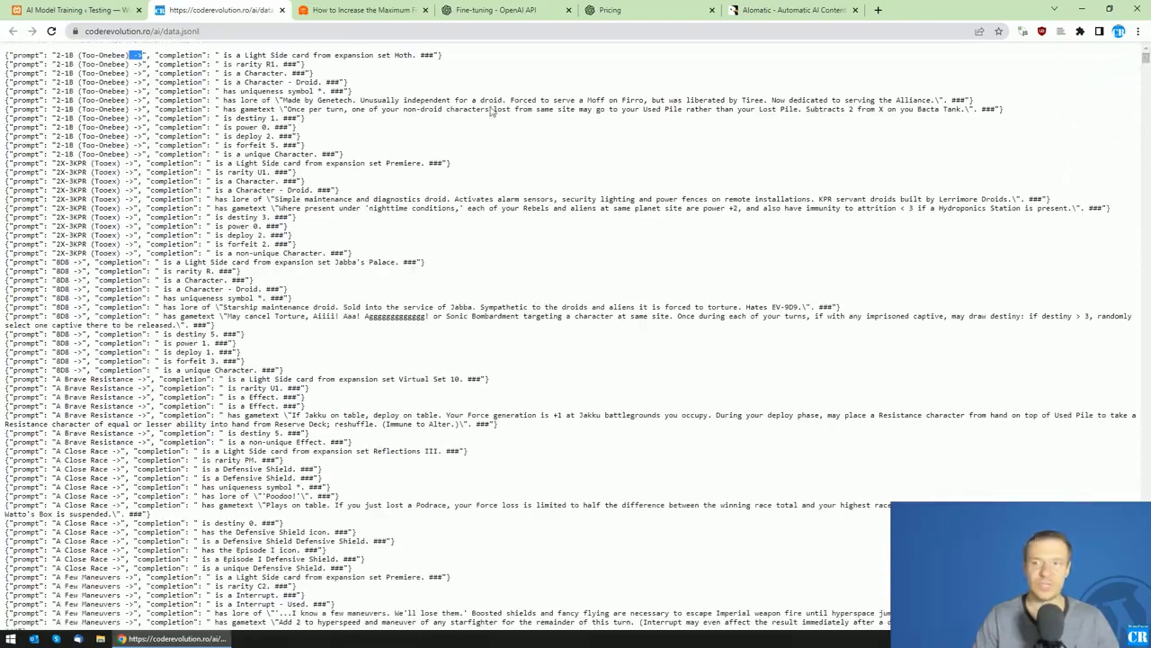
{"action": "left_click", "coordinate": [113, 71]}
{"action": "left_click_drag", "start_coordinate": [129, 55], "coordinate": [142, 56]}
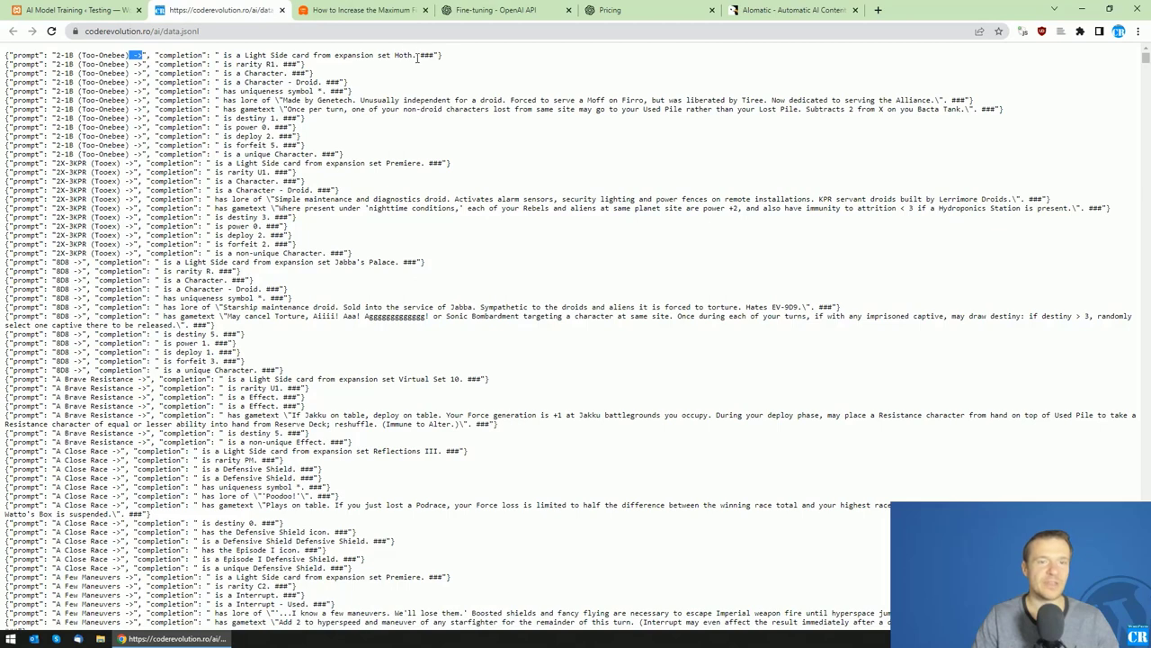
{"action": "left_click_drag", "start_coordinate": [417, 57], "coordinate": [433, 56]}
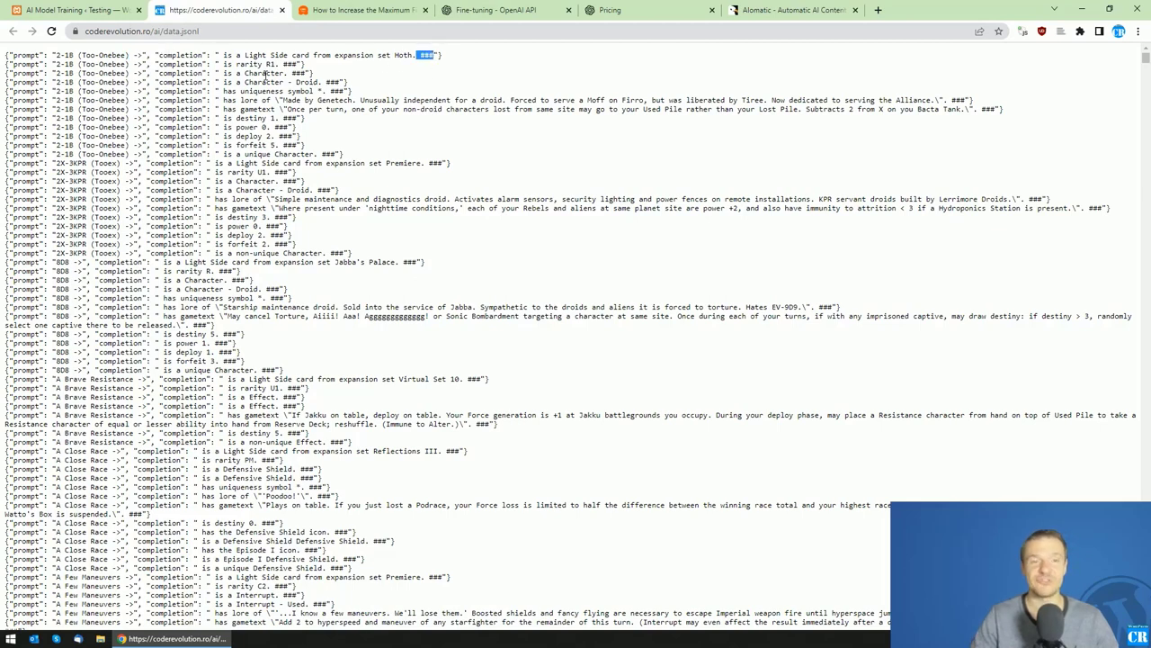
Step: Open the plugin's Main Settings in a new tab, and recheck the suffixes and preceding spaces in the first data.jsonl line
{"action": "left_click", "coordinate": [100, 7]}
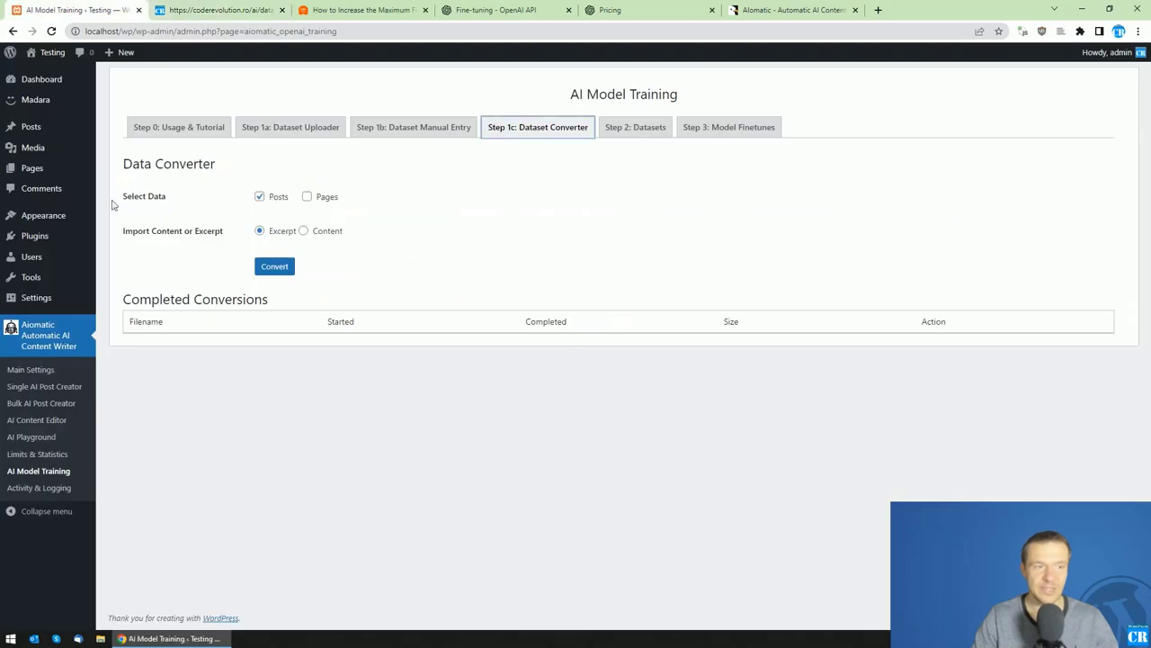
{"action": "middle_click", "coordinate": [55, 373]}
{"action": "key", "text": "ctrl+Tab"}
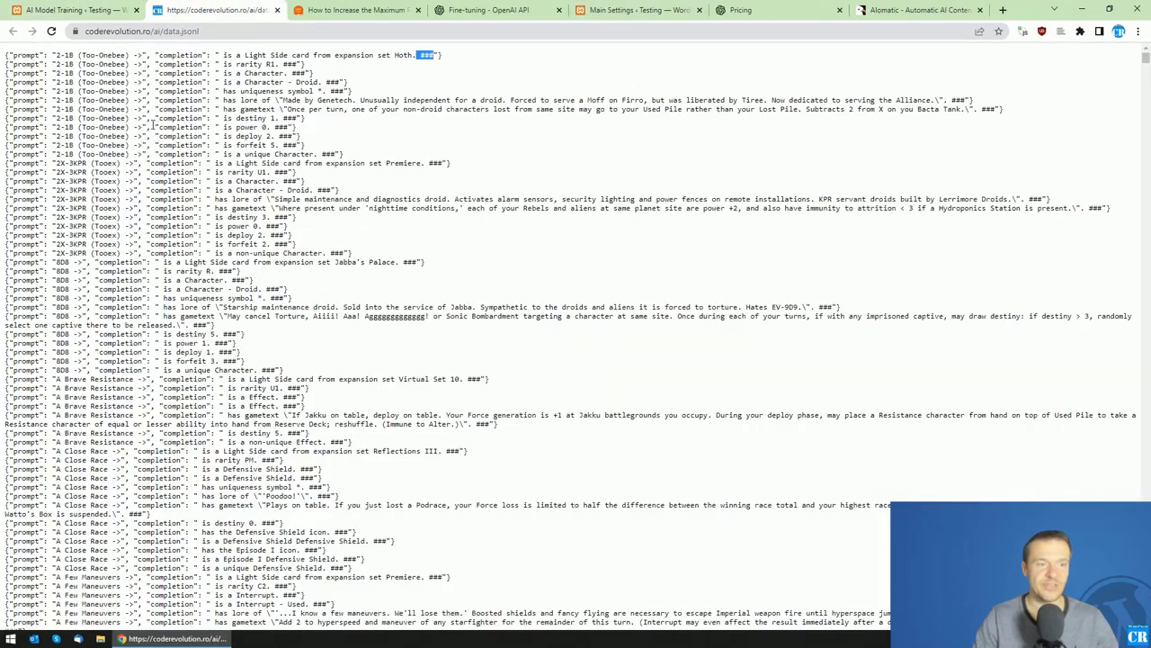
{"action": "left_click_drag", "start_coordinate": [128, 55], "coordinate": [143, 55]}
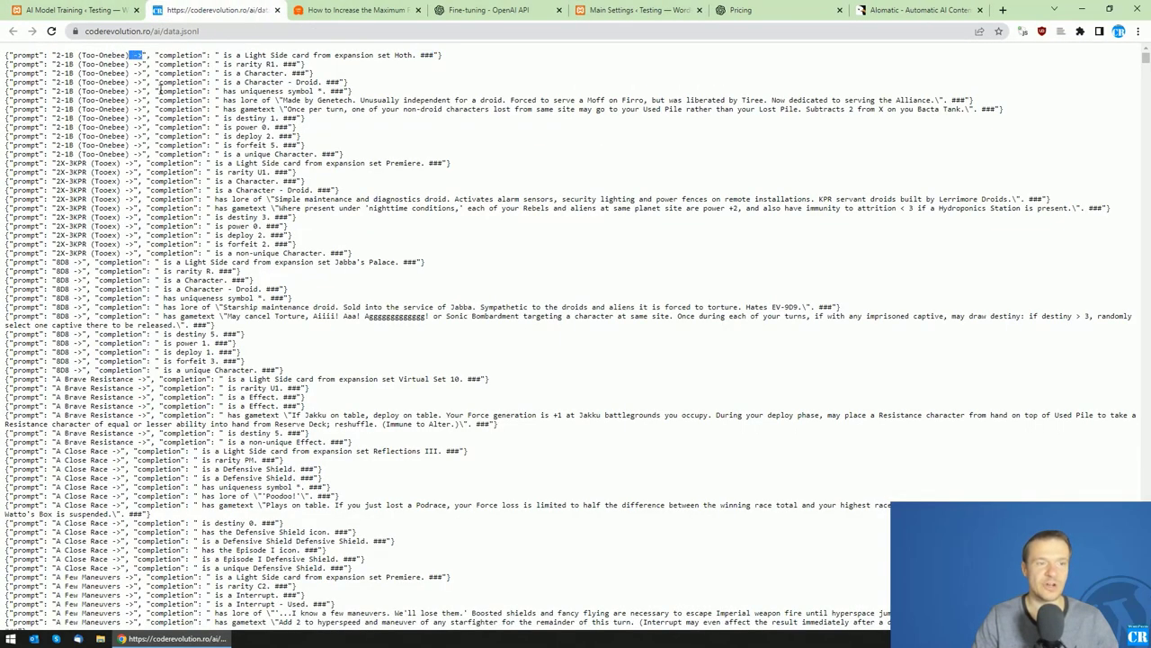
{"action": "left_click", "coordinate": [416, 55]}
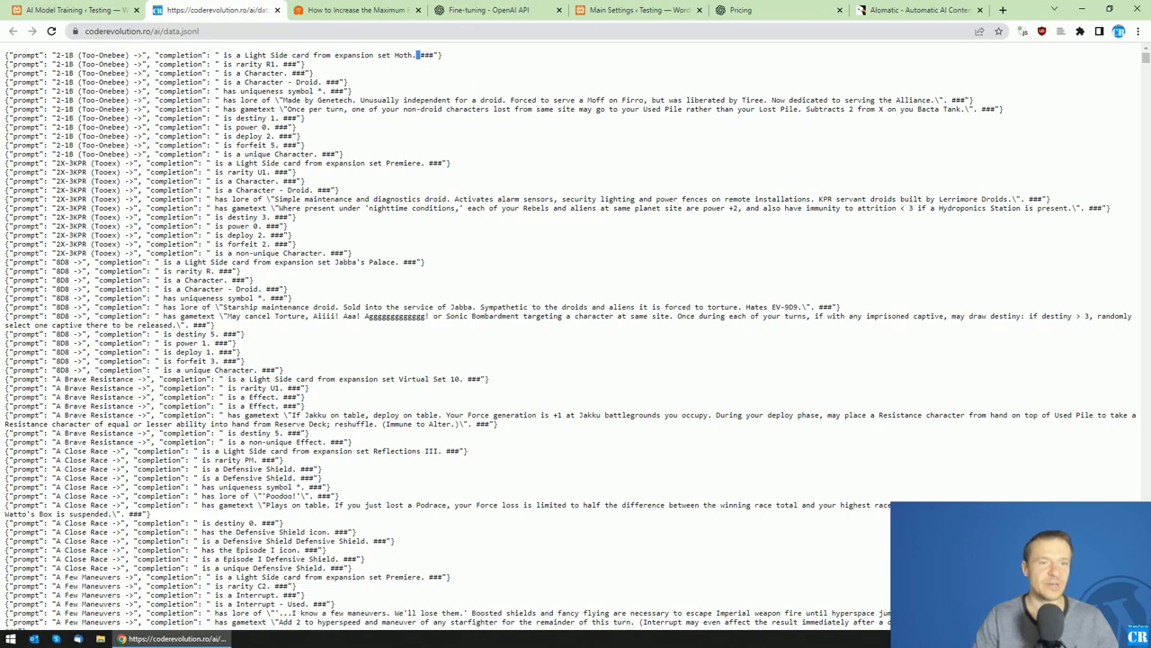
Step: Examine the prompt and completion suffix fields under Fine-Tuning Settings in the plugin's Main Settings
{"action": "left_click", "coordinate": [635, 10]}
{"action": "scroll", "coordinate": [516, 327], "scroll_direction": "down", "scroll_amount": 7}
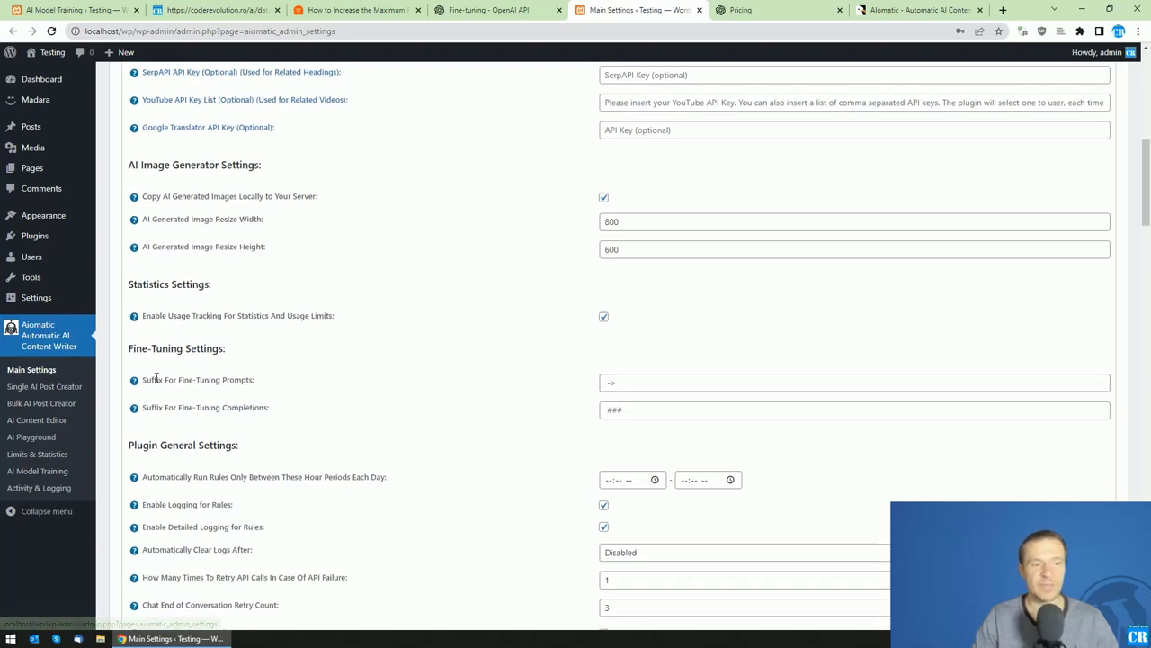
{"action": "left_click_drag", "start_coordinate": [142, 381], "coordinate": [251, 381]}
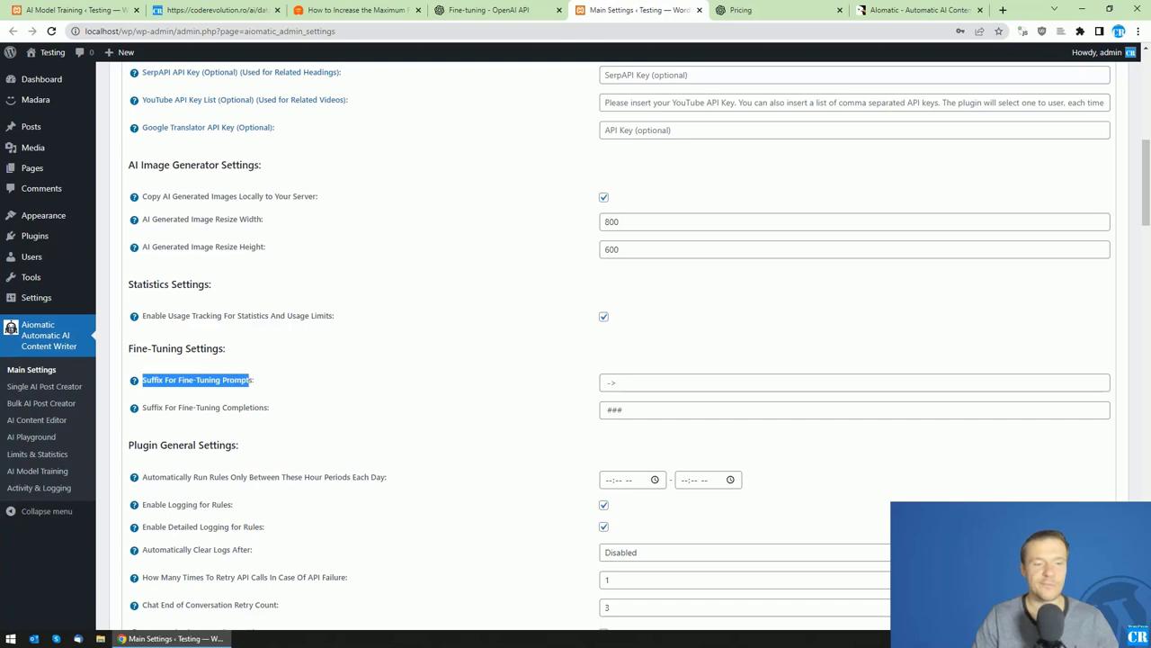
{"action": "left_click", "coordinate": [608, 382]}
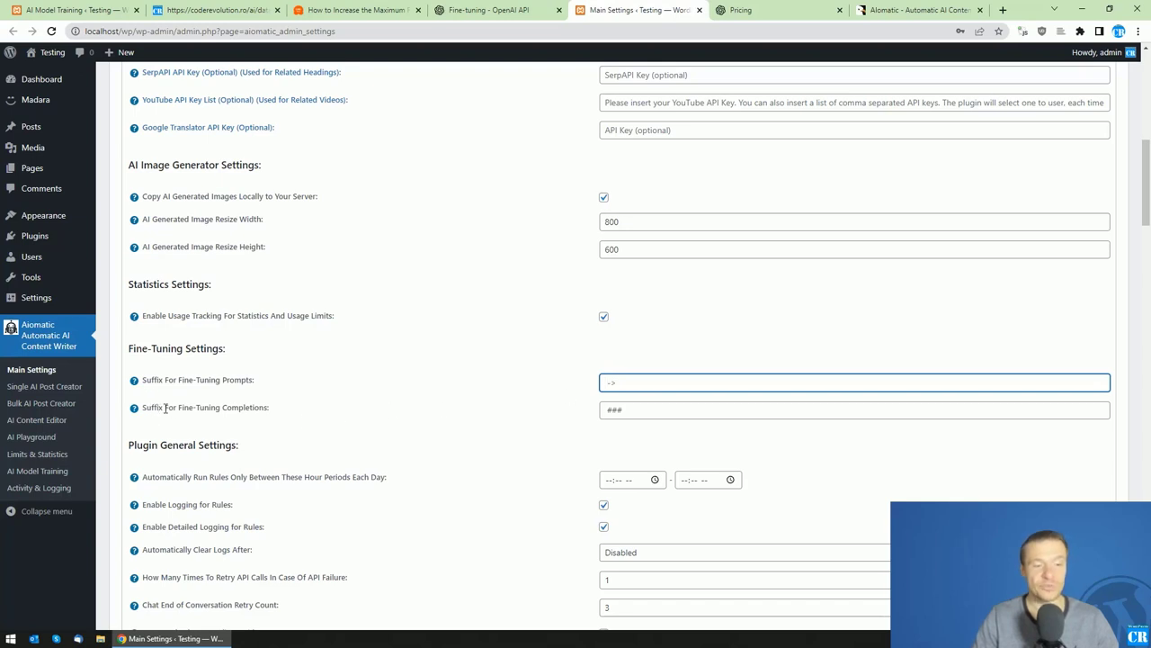
{"action": "double_click", "coordinate": [243, 407]}
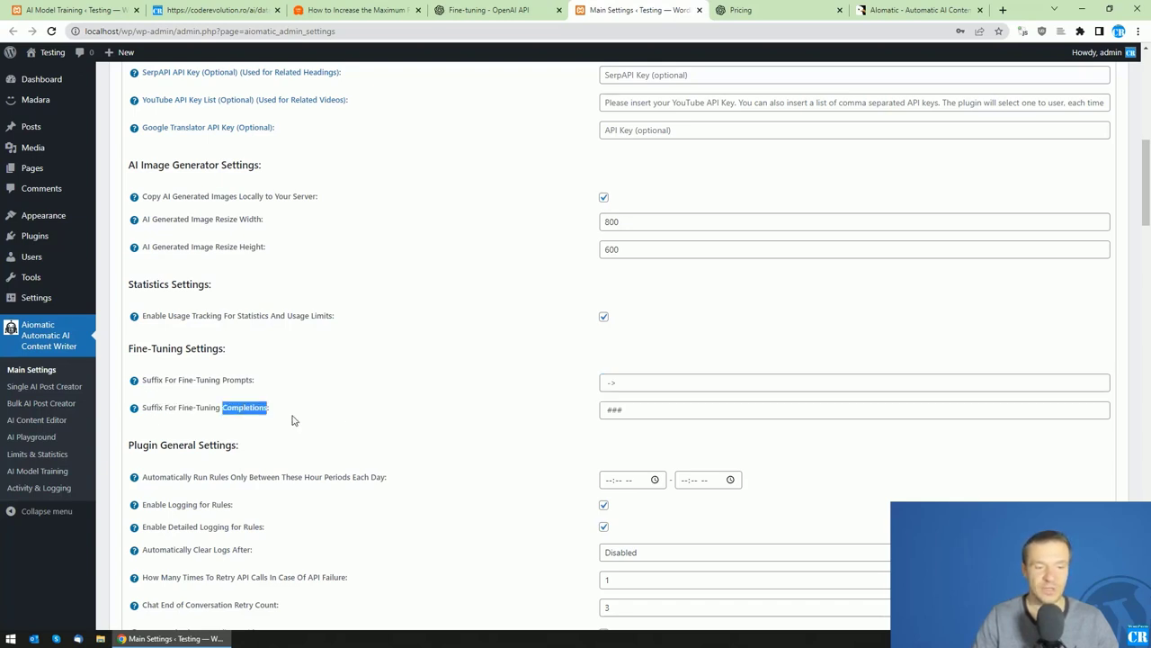
{"action": "left_click", "coordinate": [610, 410]}
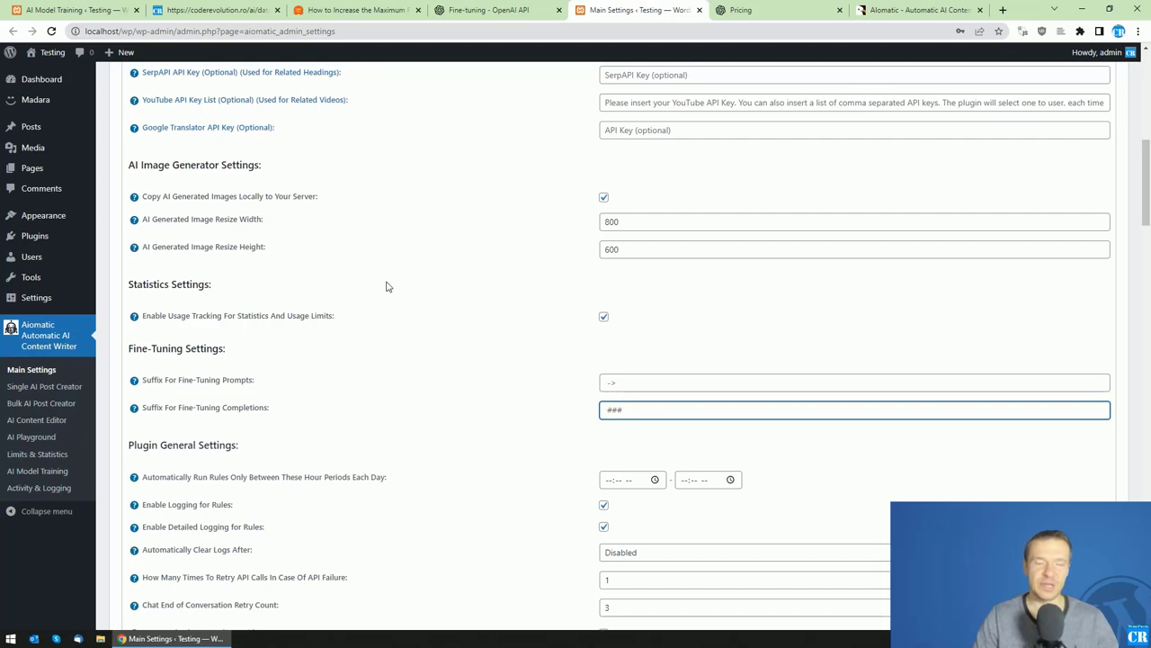
Step: View the guide on increasing WordPress's maximum upload size linked in Usage & Tutorial, and close it
{"action": "left_click", "coordinate": [418, 10]}
{"action": "left_click", "coordinate": [216, 10]}
{"action": "left_click", "coordinate": [72, 10]}
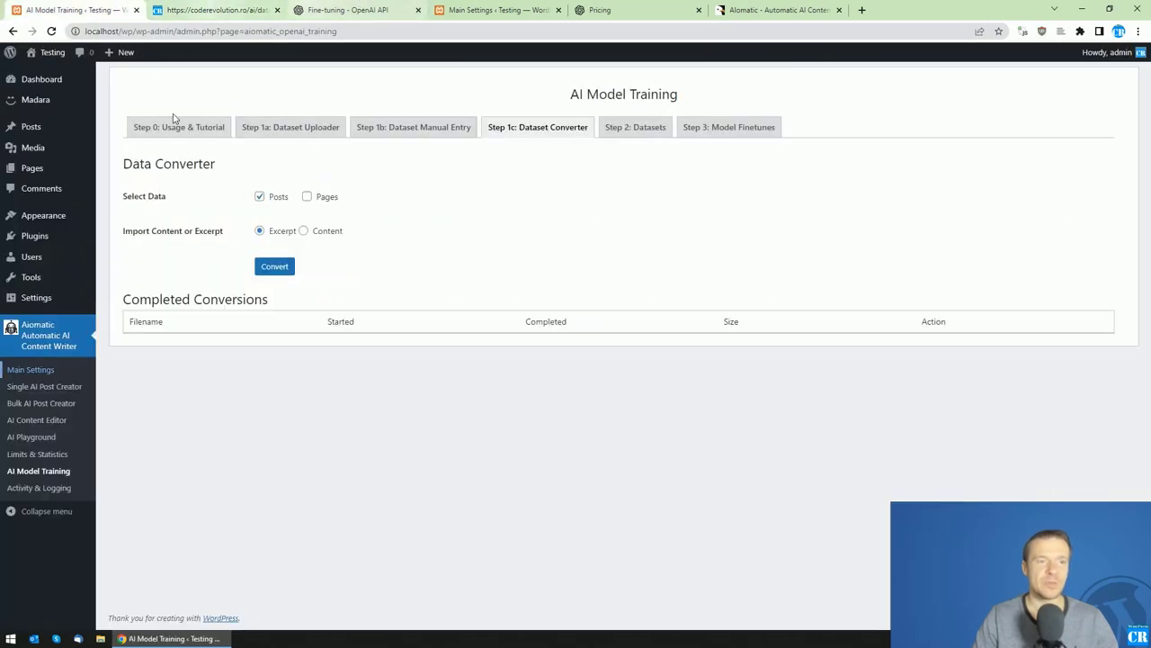
{"action": "left_click", "coordinate": [162, 135]}
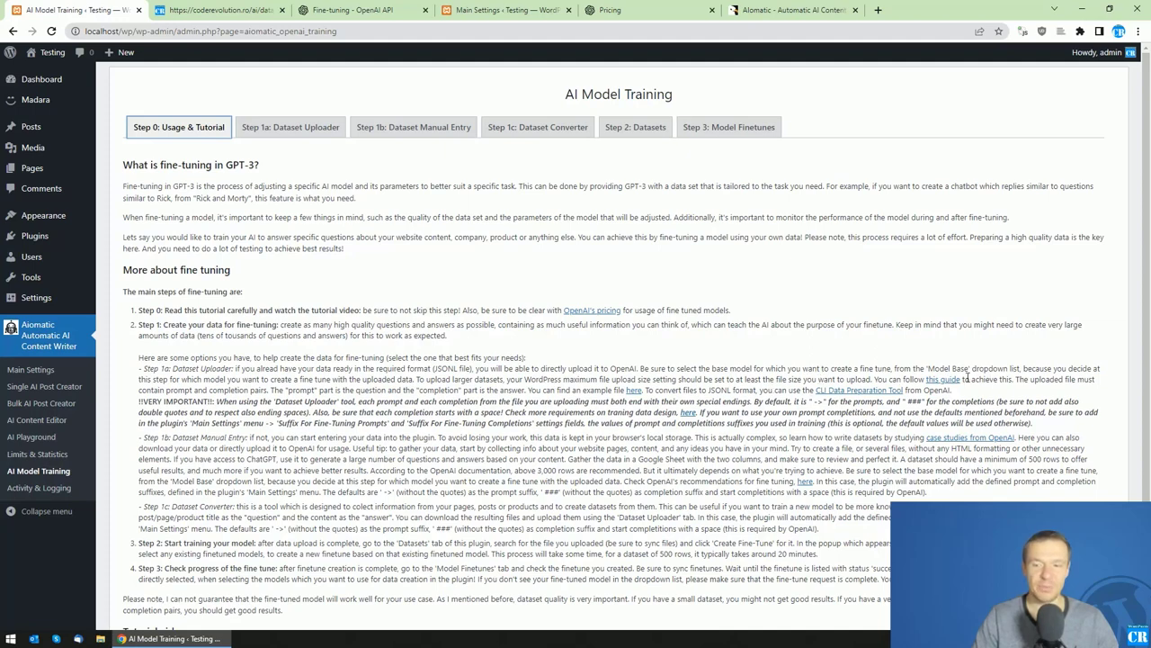
{"action": "left_click", "coordinate": [944, 378]}
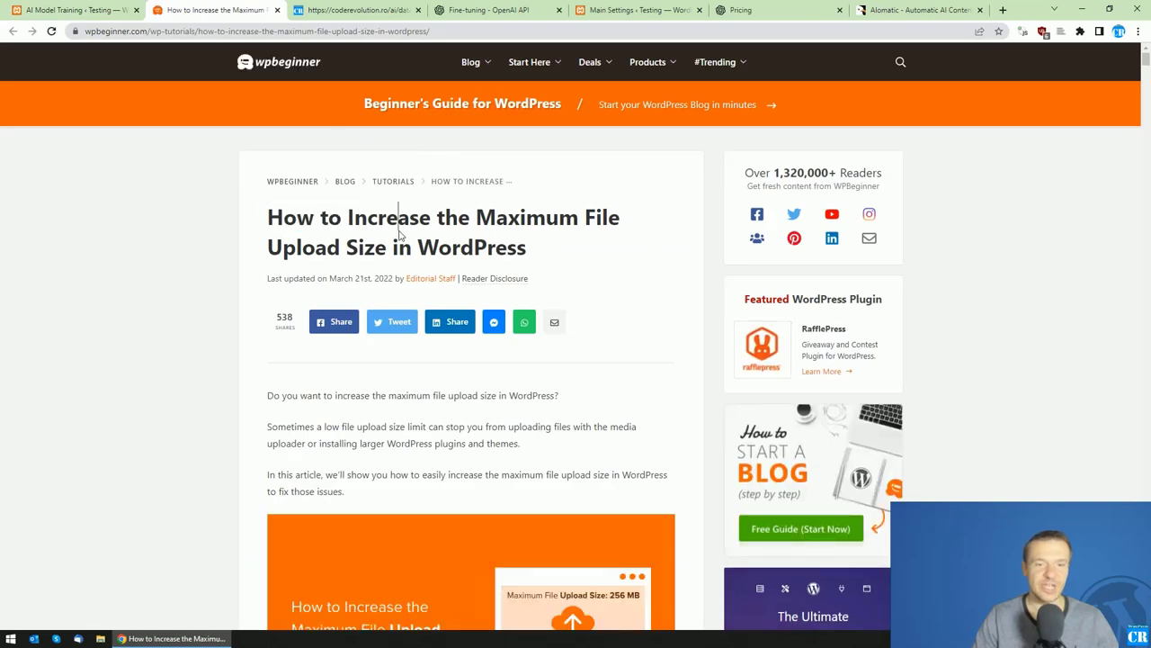
{"action": "left_click", "coordinate": [277, 9]}
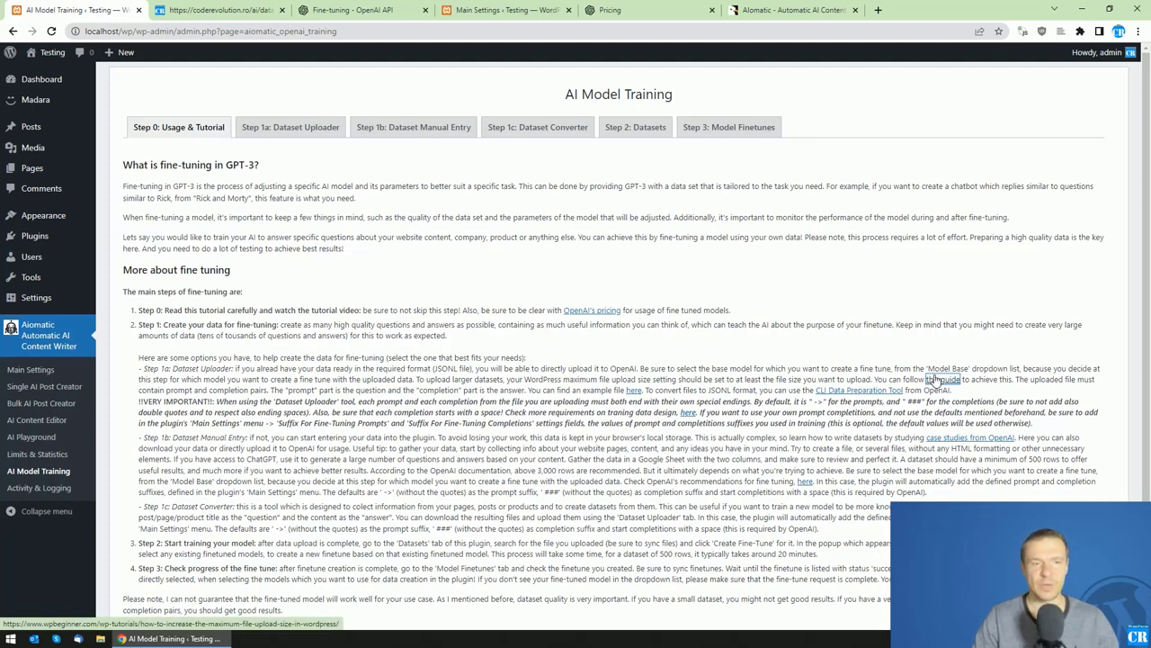
{"action": "scroll", "coordinate": [816, 310], "scroll_direction": "down", "scroll_amount": 1}
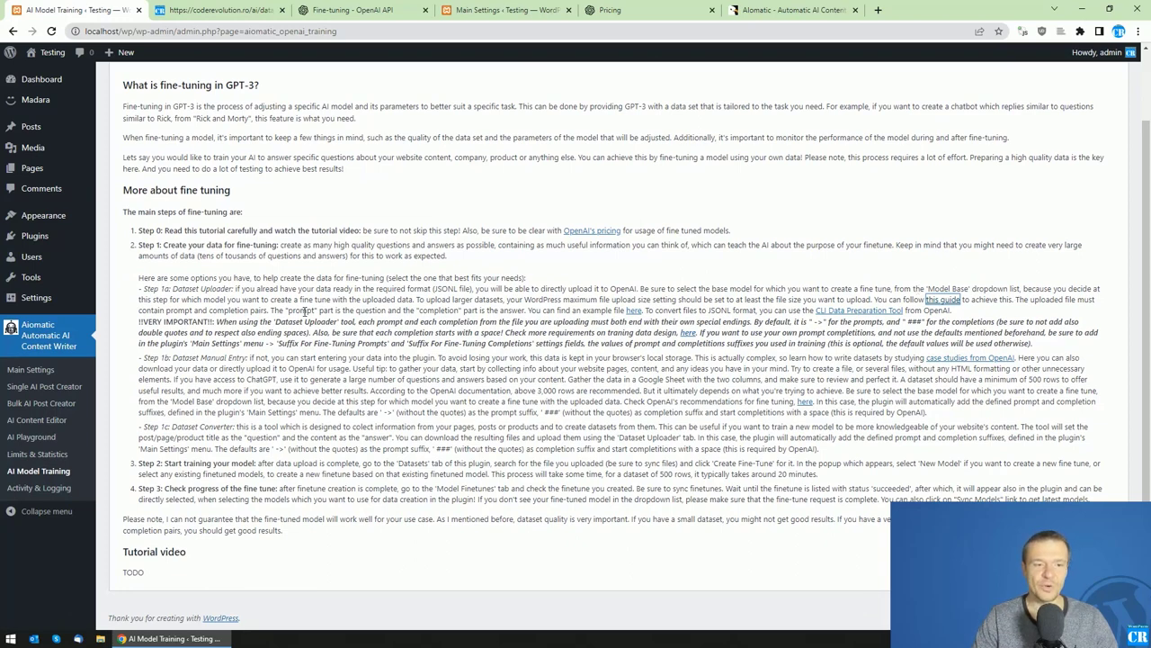
Step: Examine the one-pair-per-line structure and the prompt and completion keys in the first three lines of data.jsonl
{"action": "left_click", "coordinate": [232, 9]}
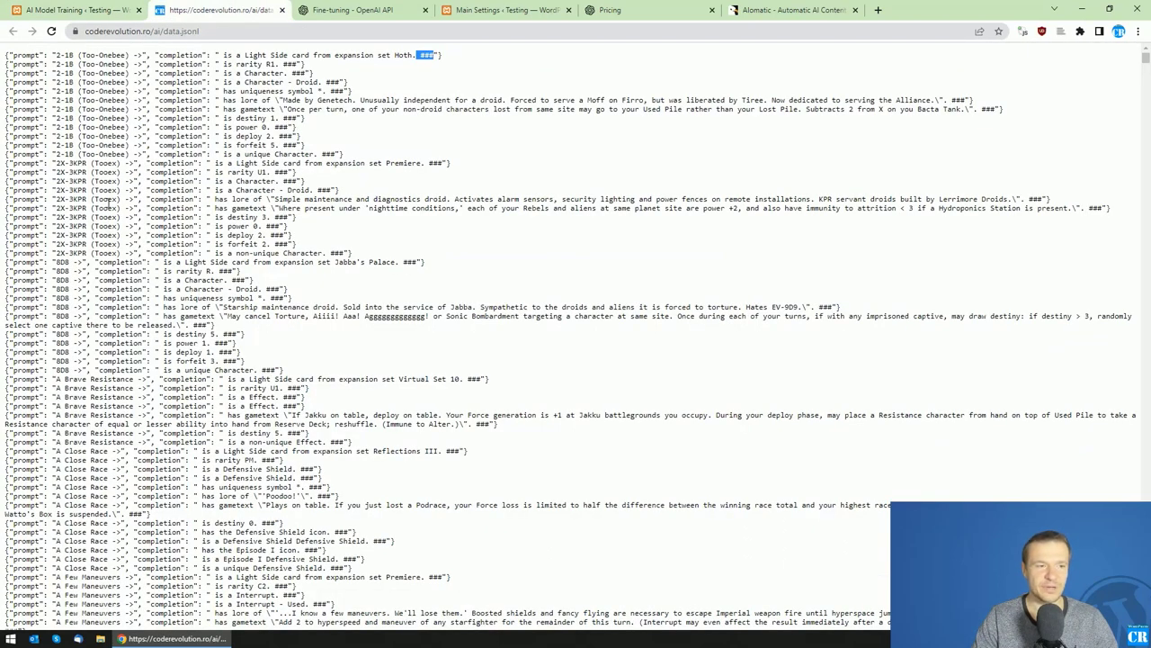
{"action": "left_click_drag", "start_coordinate": [119, 199], "coordinate": [129, 198]}
{"action": "left_click_drag", "start_coordinate": [6, 55], "coordinate": [452, 55]}
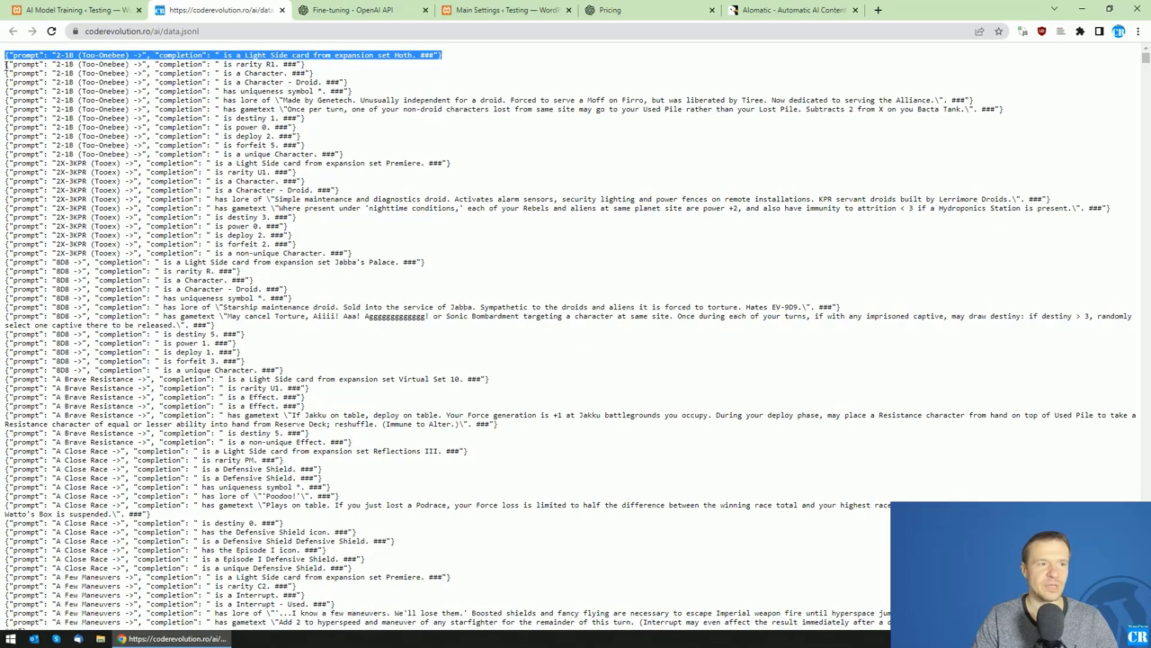
{"action": "left_click_drag", "start_coordinate": [6, 65], "coordinate": [306, 68]}
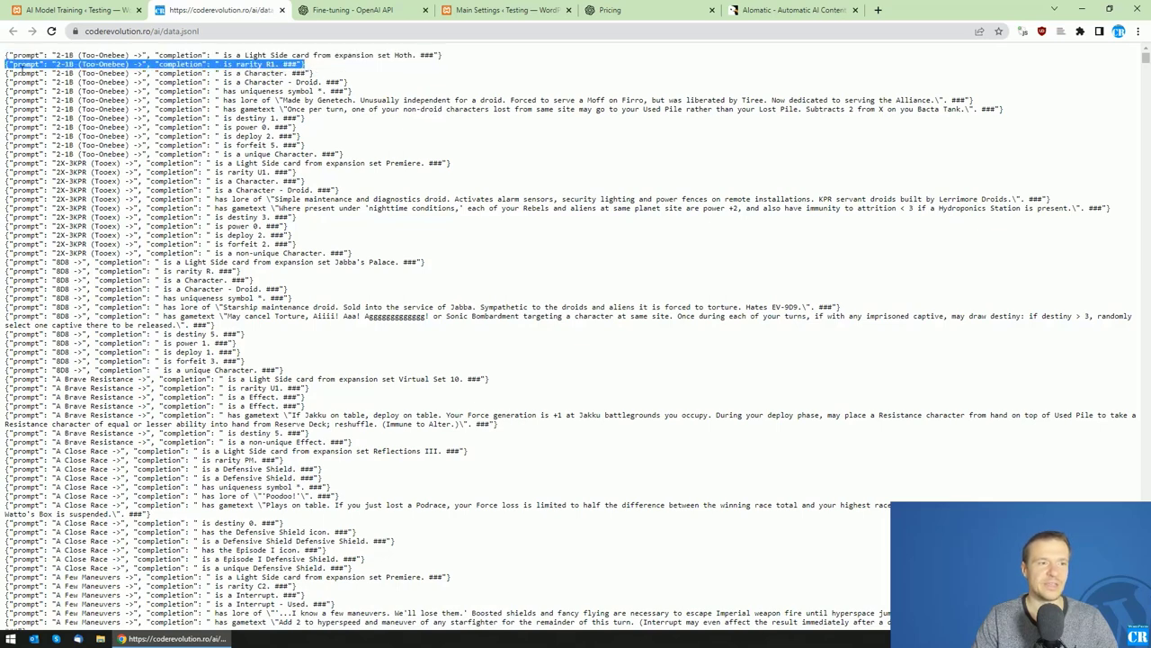
{"action": "double_click", "coordinate": [26, 74]}
{"action": "double_click", "coordinate": [180, 73]}
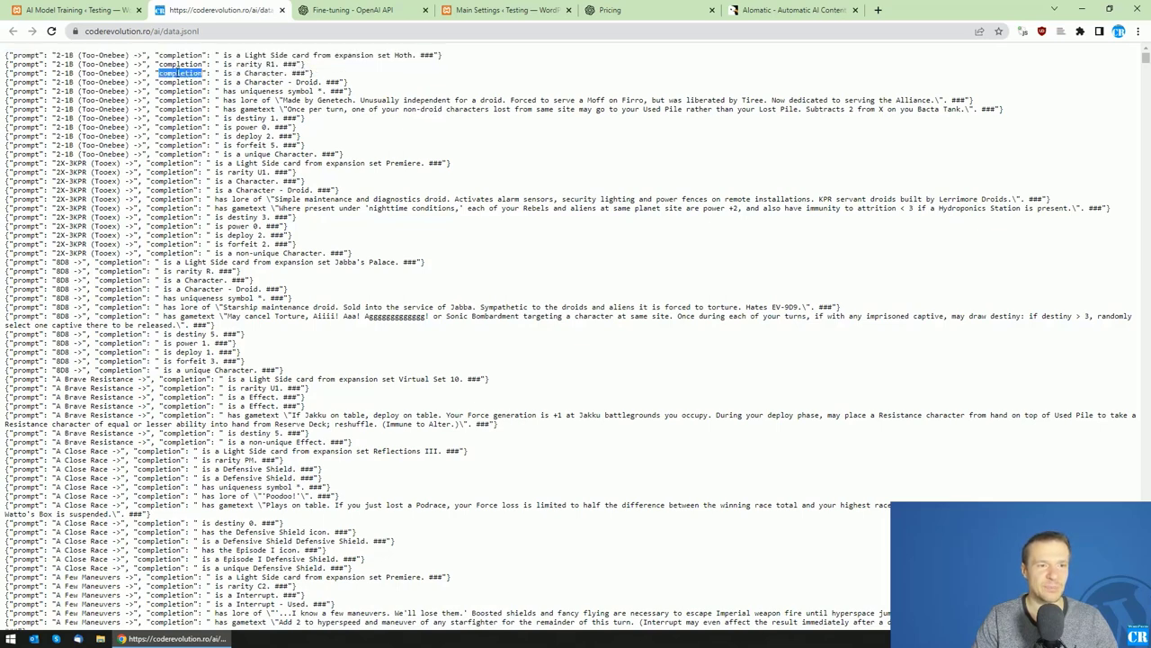
Step: Examine the prompt suffix, completion suffix and leading completion space in the fourth line of data.jsonl
{"action": "double_click", "coordinate": [132, 82]}
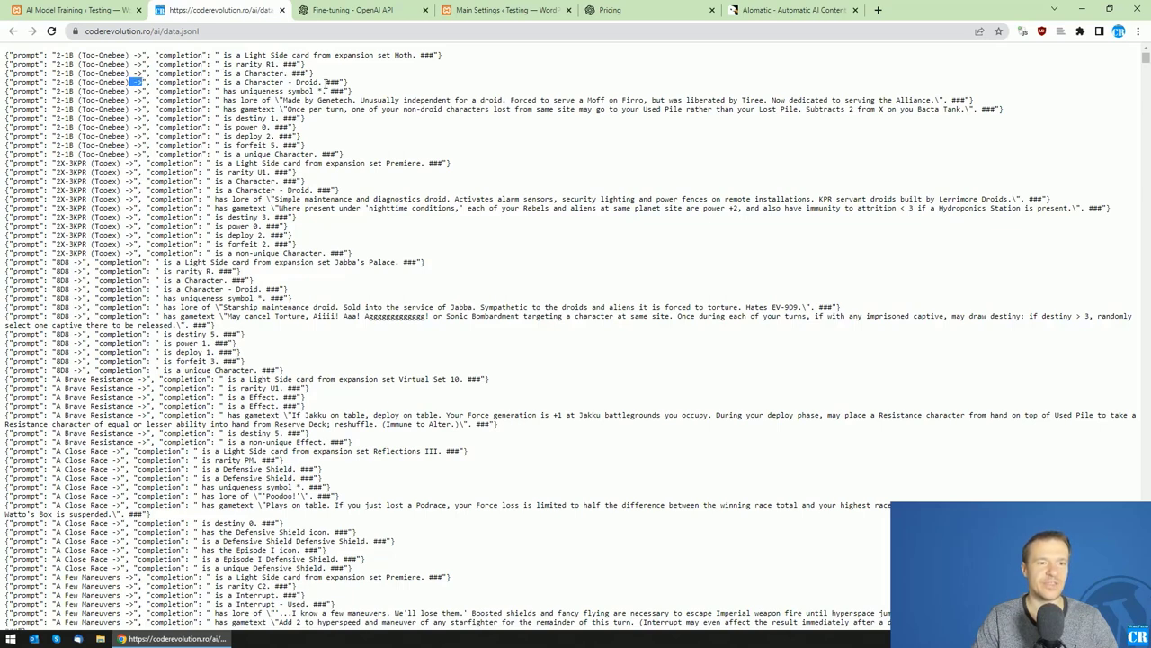
{"action": "left_click_drag", "start_coordinate": [327, 82], "coordinate": [342, 81]}
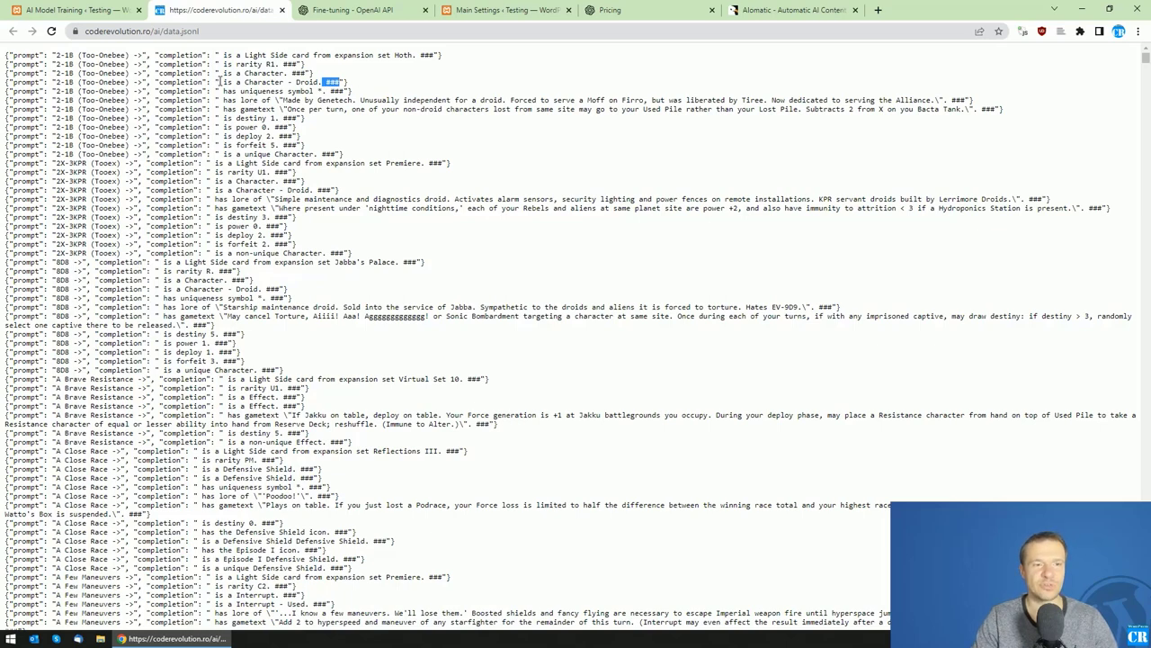
{"action": "left_click_drag", "start_coordinate": [218, 82], "coordinate": [222, 82]}
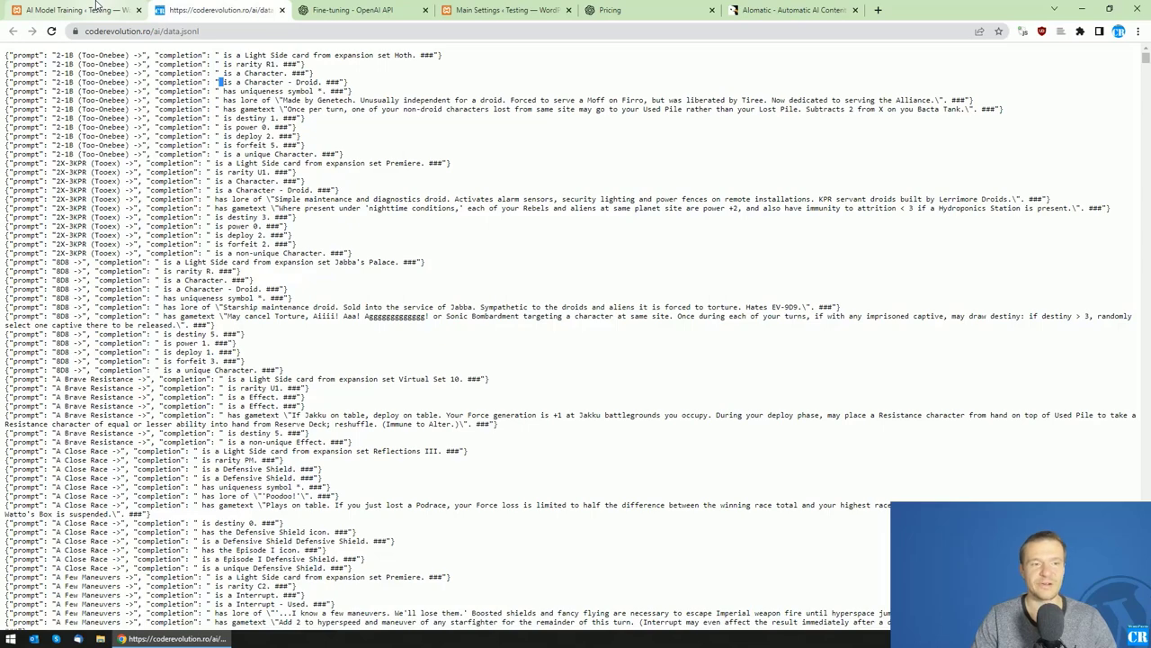
Step: Recheck the fine-tuning suffix fields in Main Settings, and return to the start of the Usage & Tutorial section
{"action": "mouse_move", "coordinate": [96, 6]}
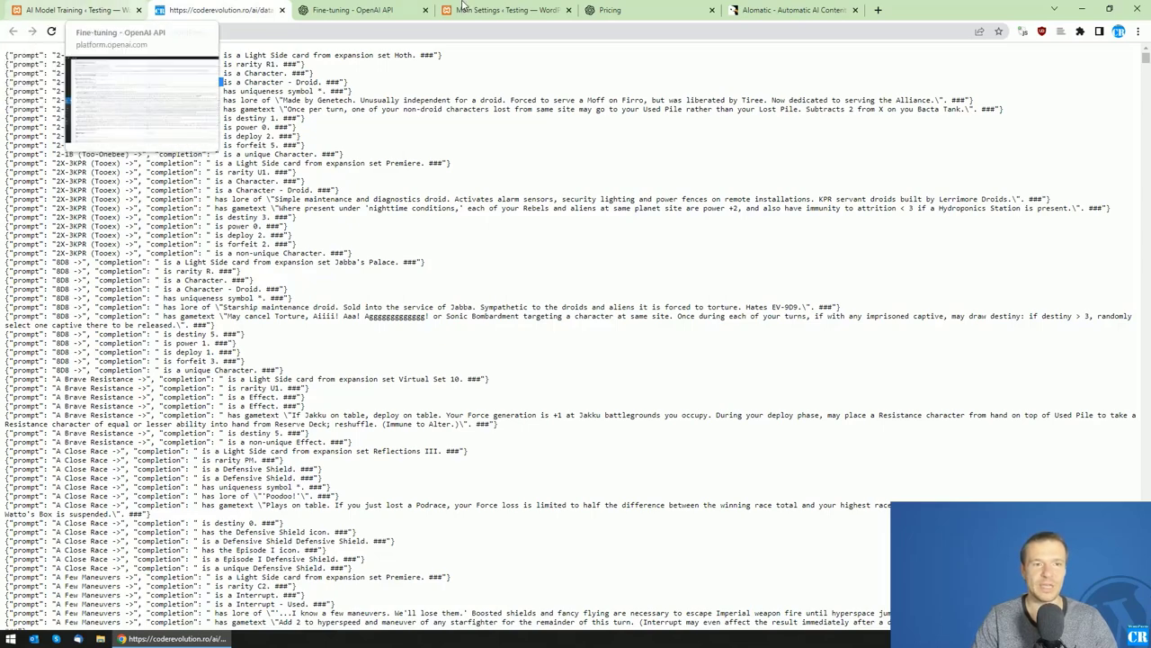
{"action": "key", "text": "ctrl+Tab"}
{"action": "left_click", "coordinate": [144, 6]}
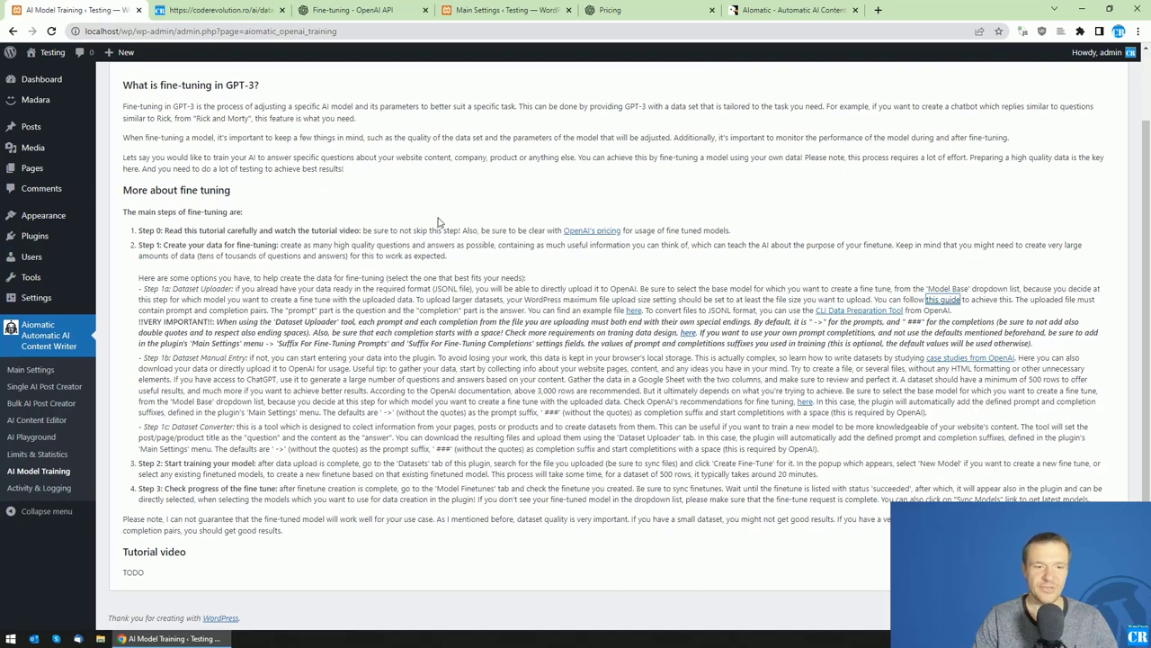
{"action": "left_click", "coordinate": [504, 10]}
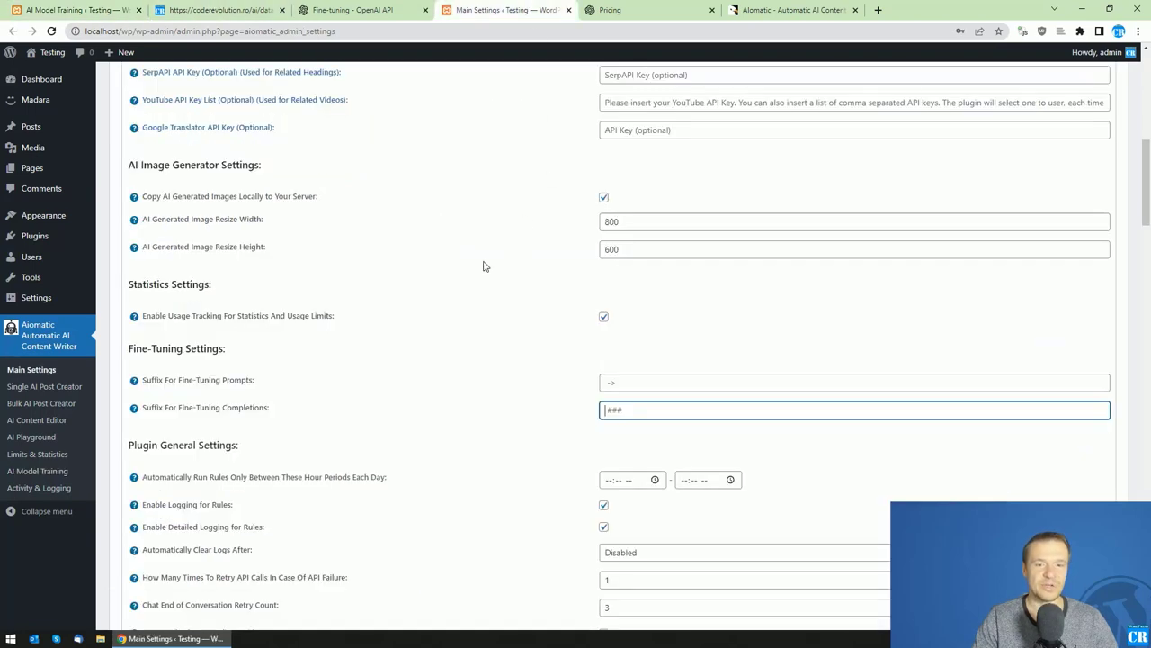
{"action": "left_click", "coordinate": [118, 5]}
{"action": "left_click", "coordinate": [229, 9]}
{"action": "left_click", "coordinate": [106, 5]}
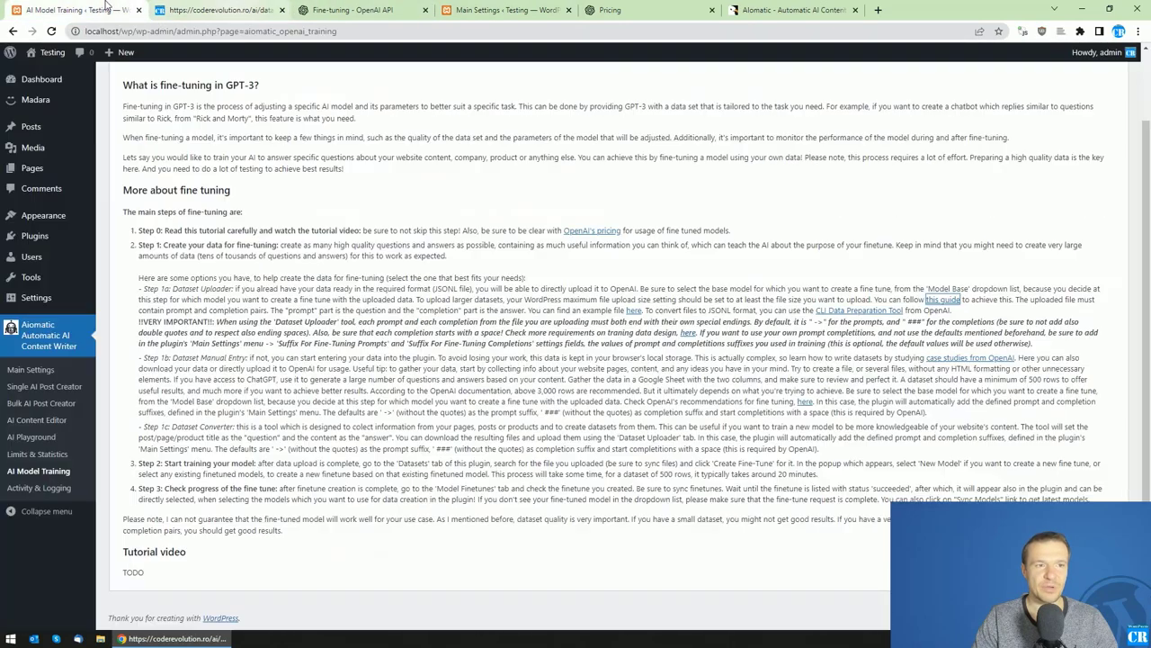
{"action": "scroll", "coordinate": [288, 225], "scroll_direction": "up", "scroll_amount": 2}
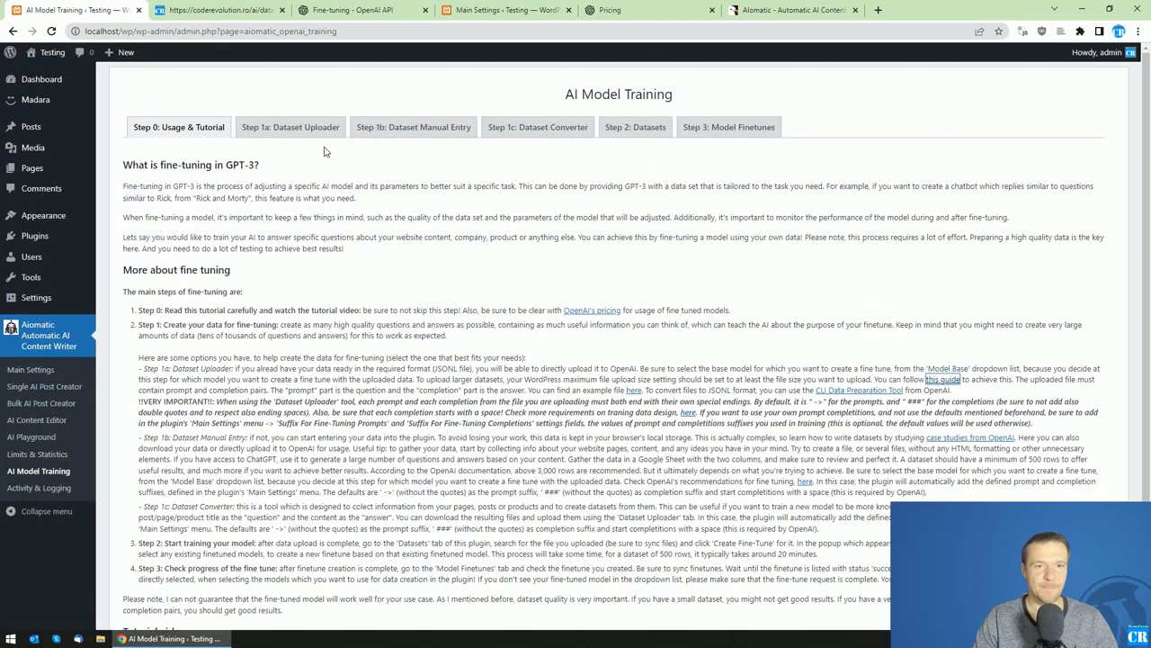
Step: Review the Purpose, Model Base and Custom Model Name options in the Dataset Uploader, and glance at Dataset Manual Entry
{"action": "left_click", "coordinate": [293, 127]}
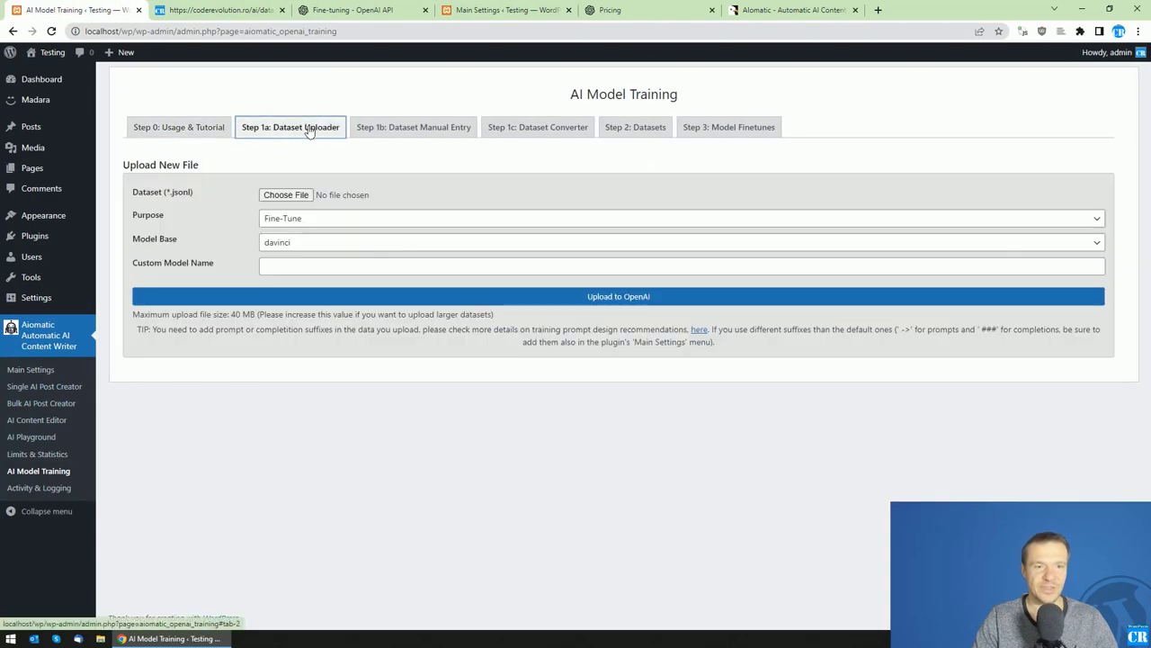
{"action": "left_click", "coordinate": [282, 218]}
{"action": "left_click", "coordinate": [285, 231]}
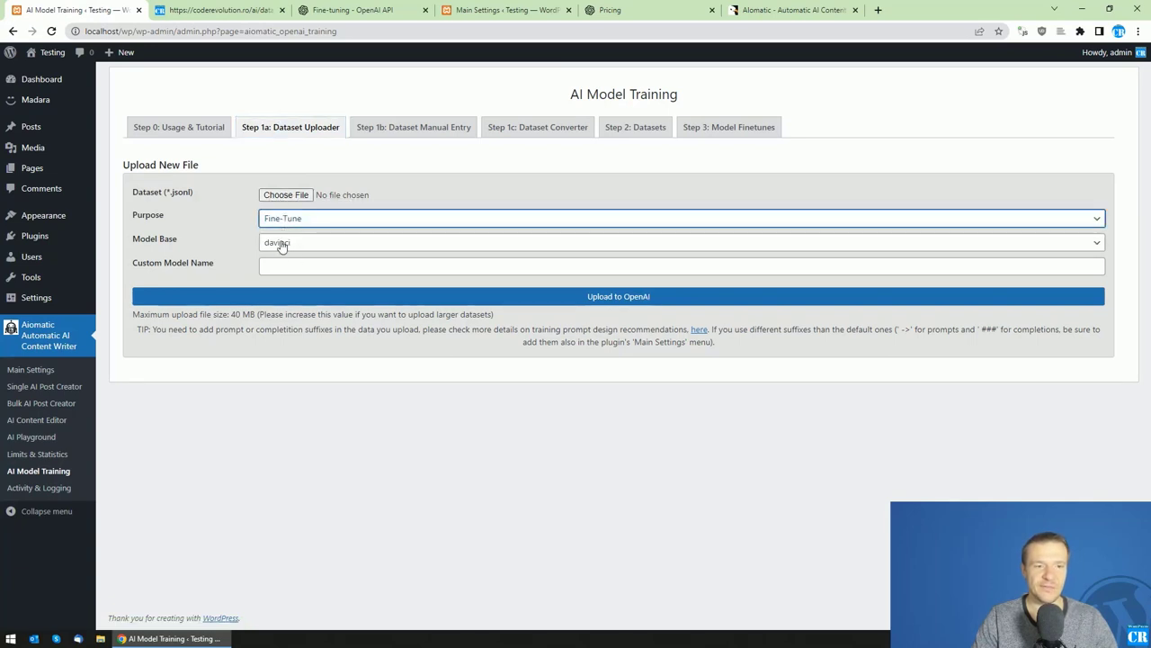
{"action": "left_click", "coordinate": [279, 243]}
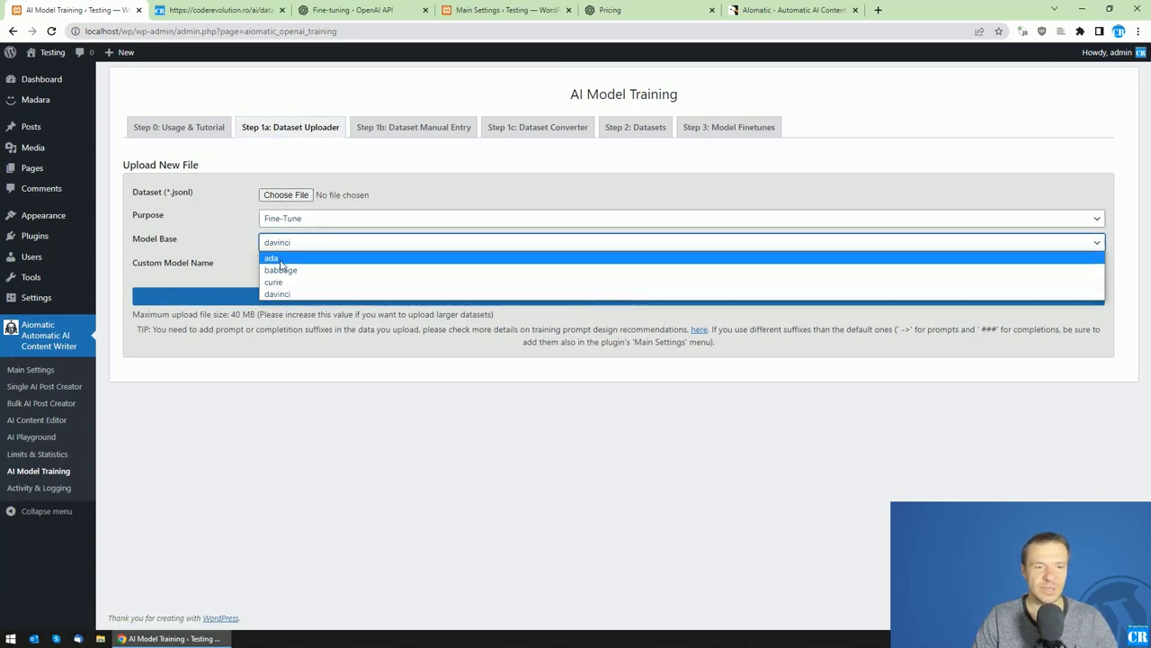
{"action": "left_click", "coordinate": [254, 263]}
{"action": "left_click", "coordinate": [288, 264]}
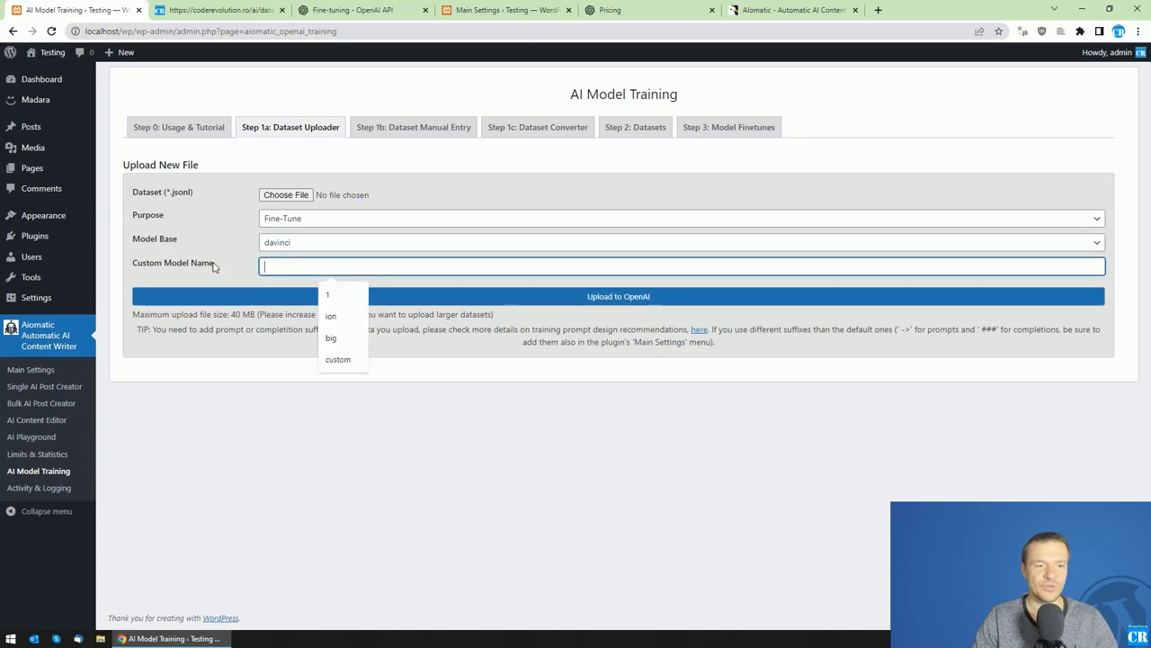
{"action": "left_click", "coordinate": [231, 260]}
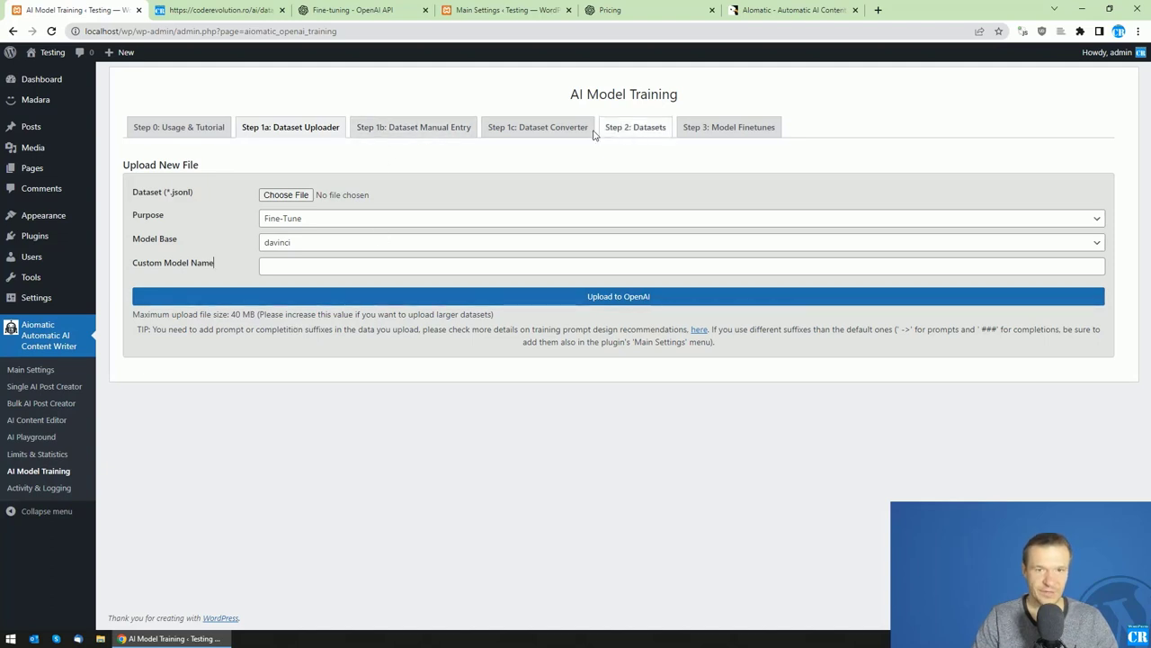
{"action": "left_click", "coordinate": [438, 127]}
{"action": "left_click", "coordinate": [285, 126]}
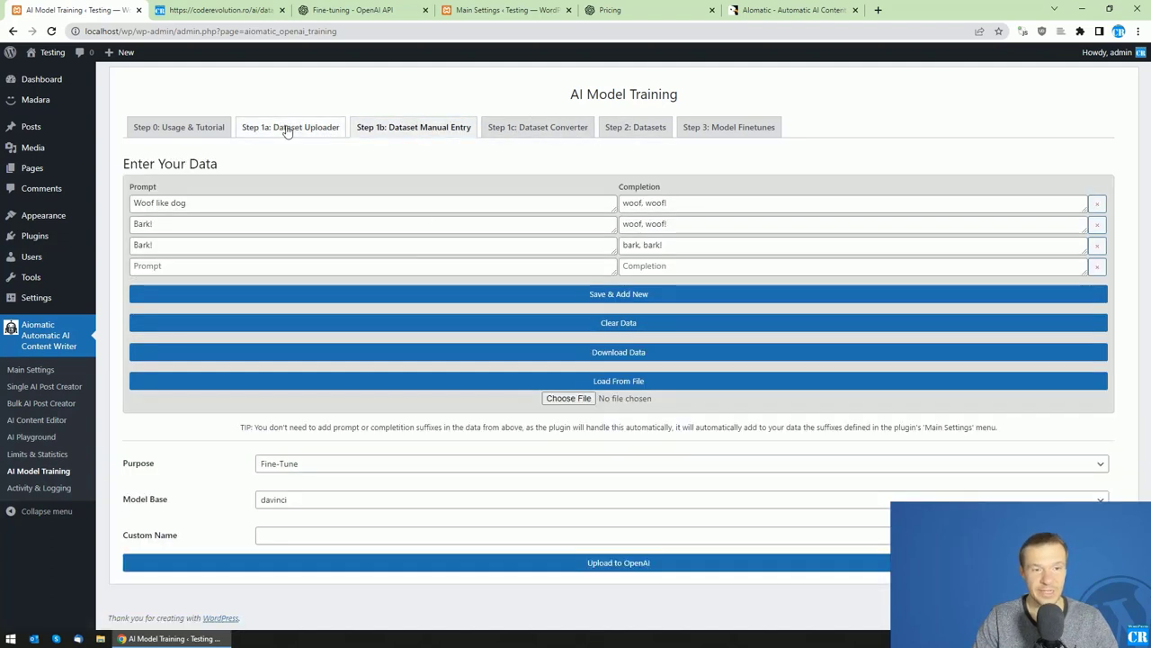
Step: Compare the Dataset Converter's Posts, Pages, Excerpt and Content options with the prompt and completion entries in Dataset Manual Entry
{"action": "left_click", "coordinate": [414, 128]}
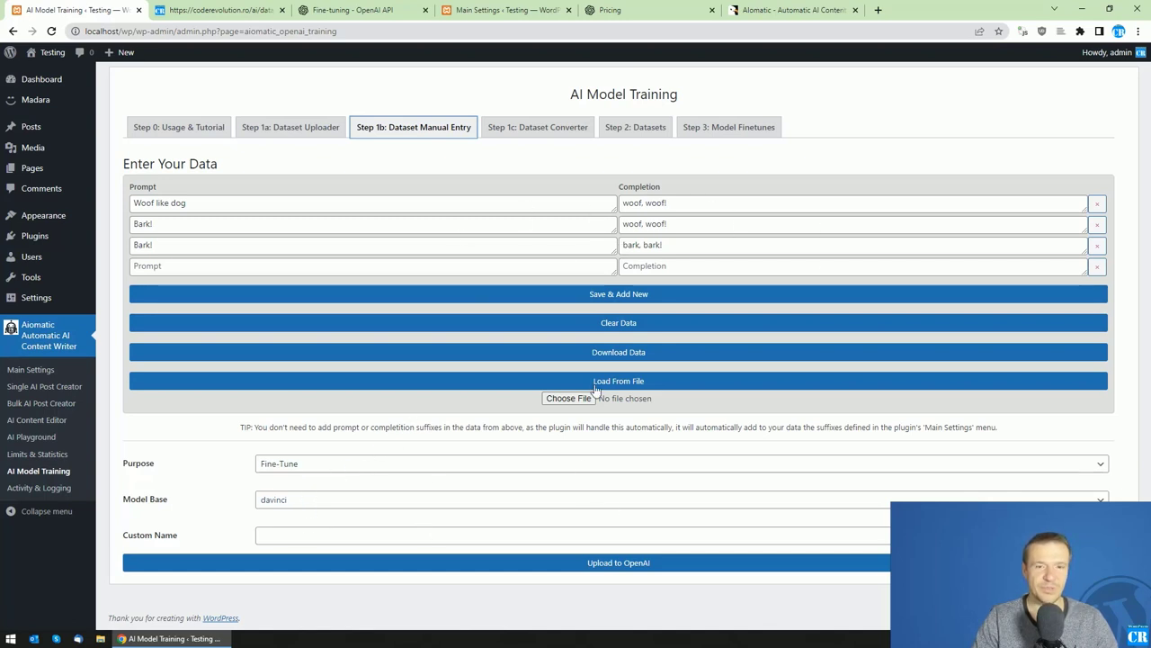
{"action": "left_click", "coordinate": [493, 131]}
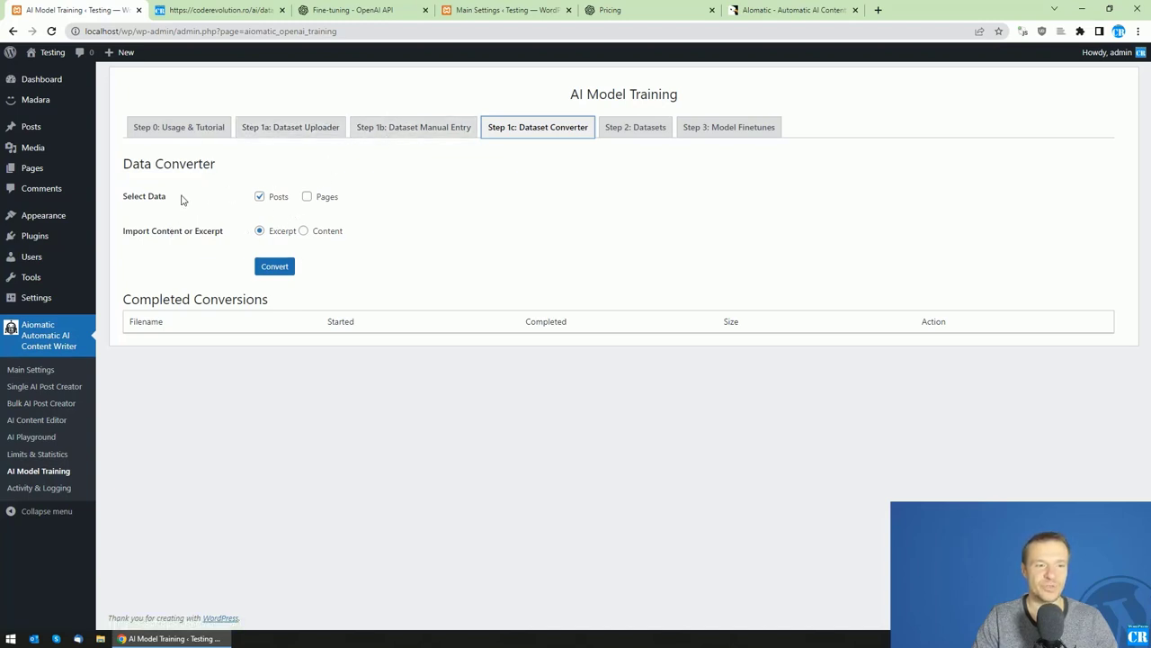
{"action": "left_click", "coordinate": [397, 128]}
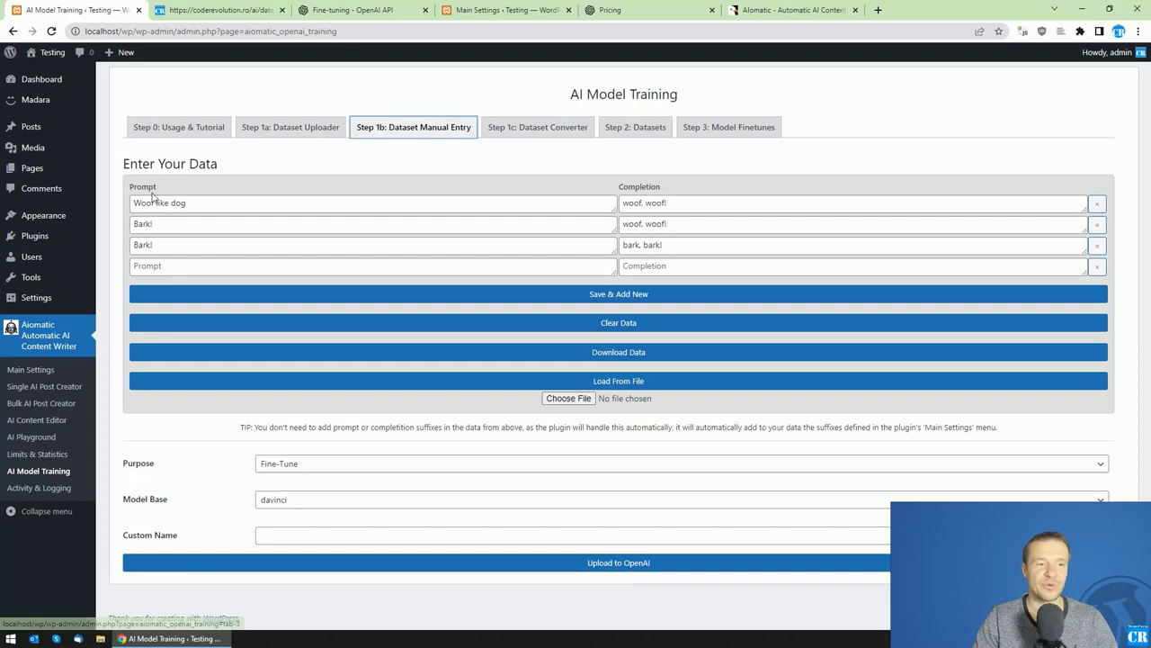
{"action": "left_click_drag", "start_coordinate": [132, 202], "coordinate": [186, 203]}
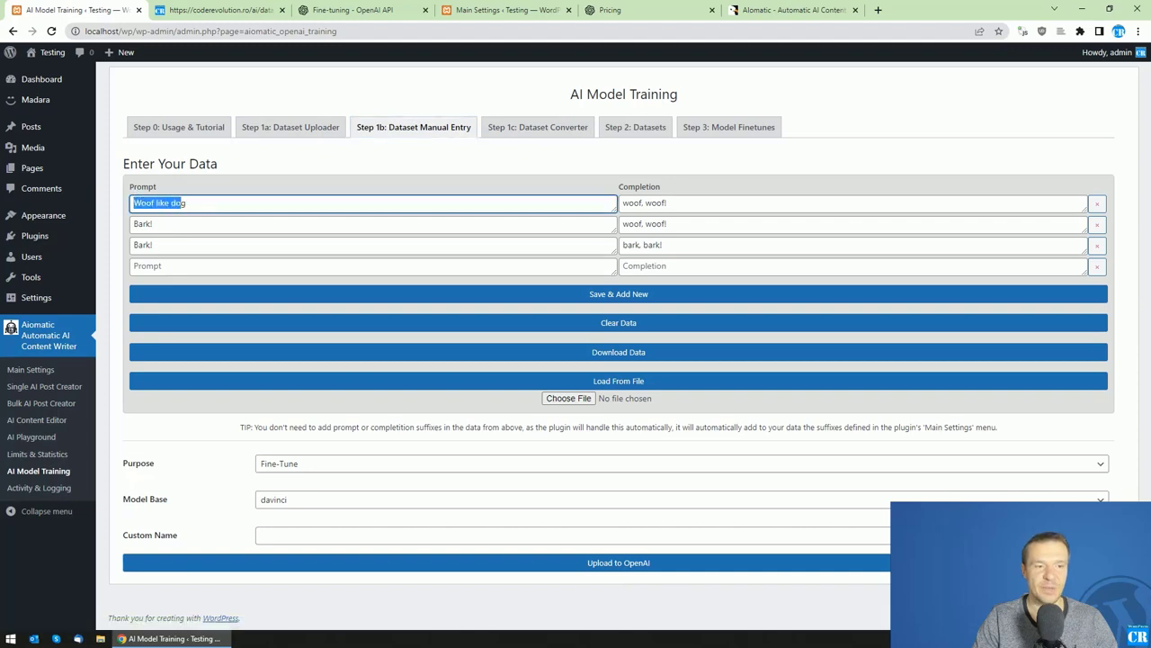
{"action": "left_click", "coordinate": [538, 126]}
{"action": "left_click", "coordinate": [304, 231]}
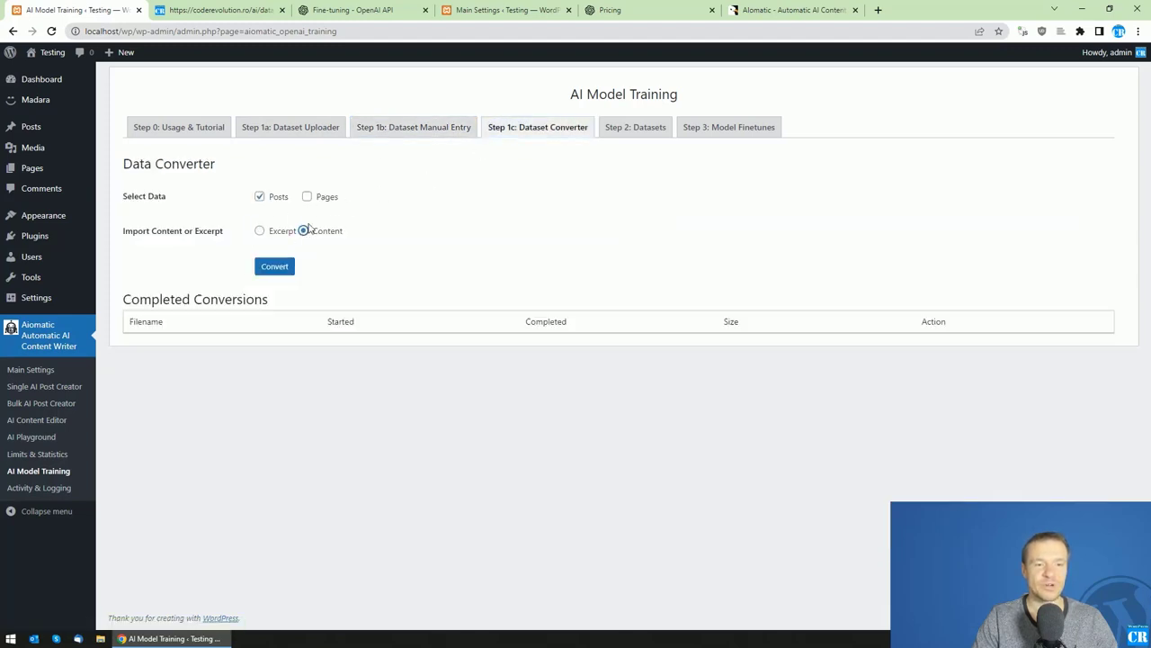
{"action": "left_click", "coordinate": [394, 127]}
{"action": "left_click_drag", "start_coordinate": [678, 203], "coordinate": [621, 202]}
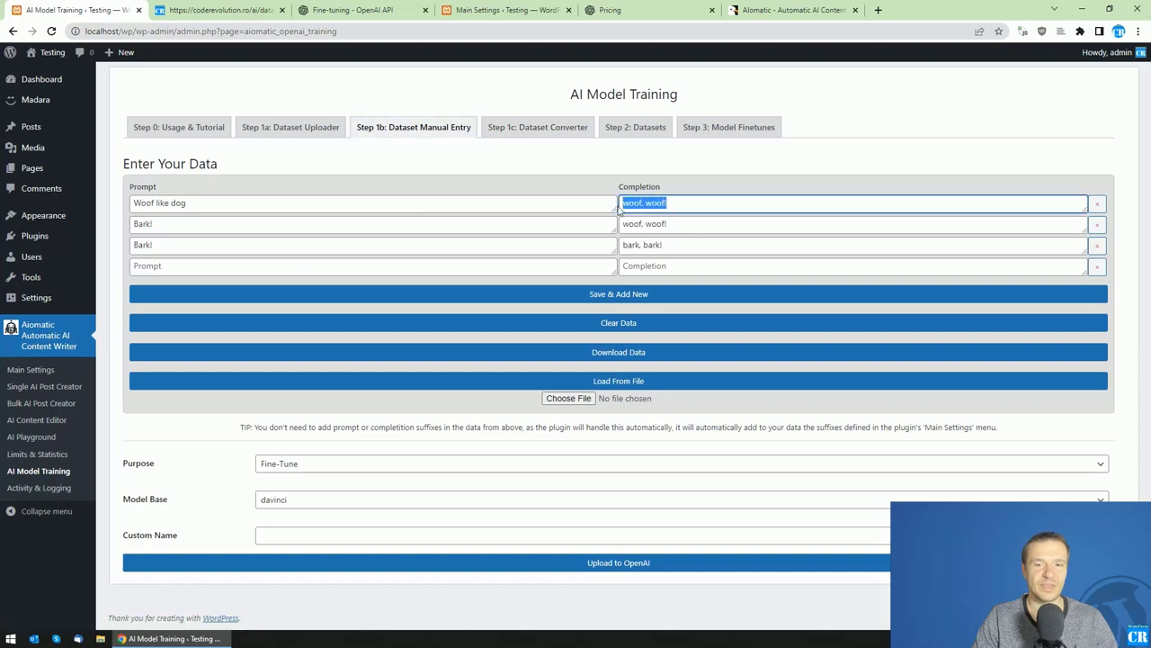
{"action": "left_click", "coordinate": [513, 127]}
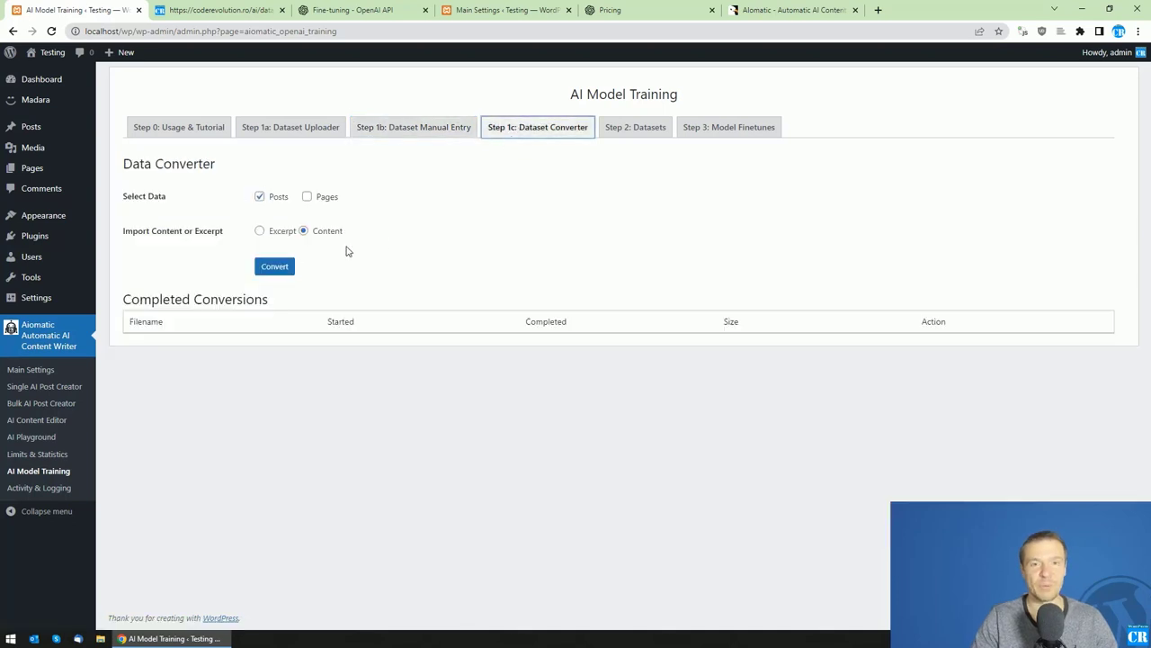
Step: Convert the post excerpts into a dataset file and delete that completed conversion
{"action": "left_click", "coordinate": [261, 232]}
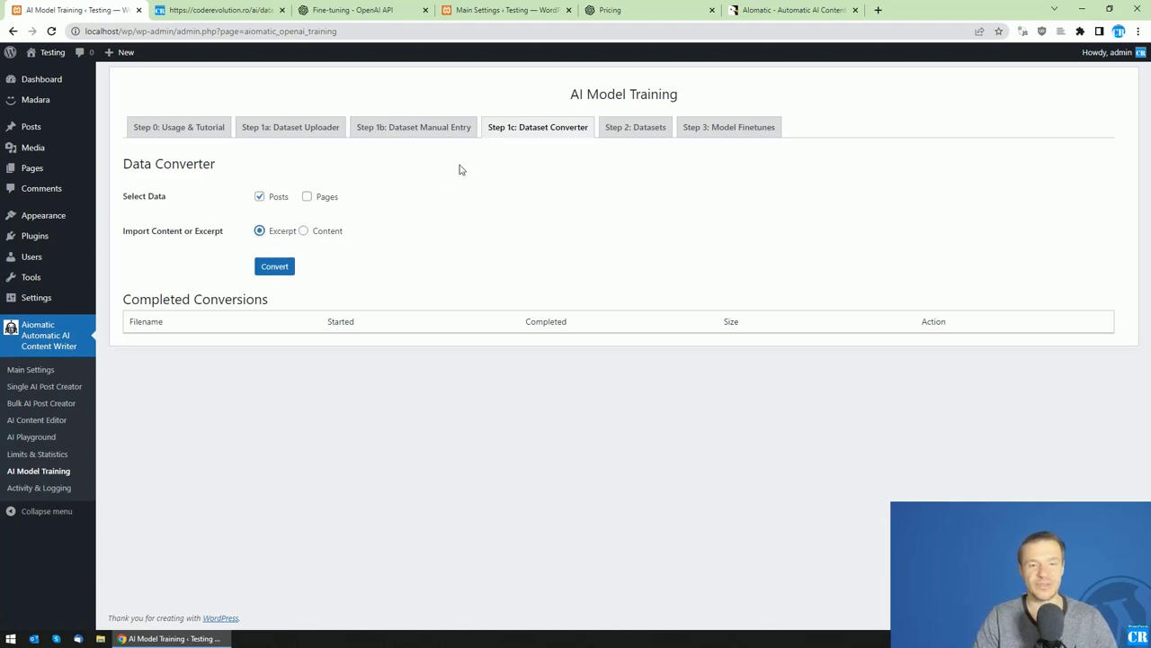
{"action": "left_click", "coordinate": [266, 274]}
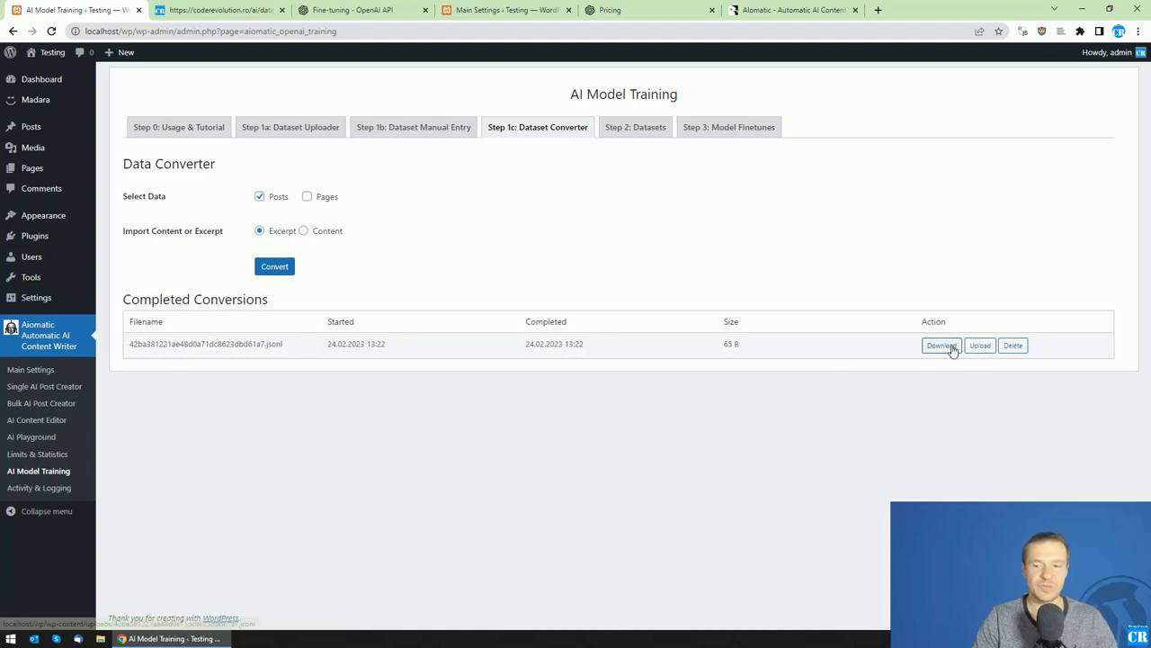
{"action": "left_click", "coordinate": [1013, 345]}
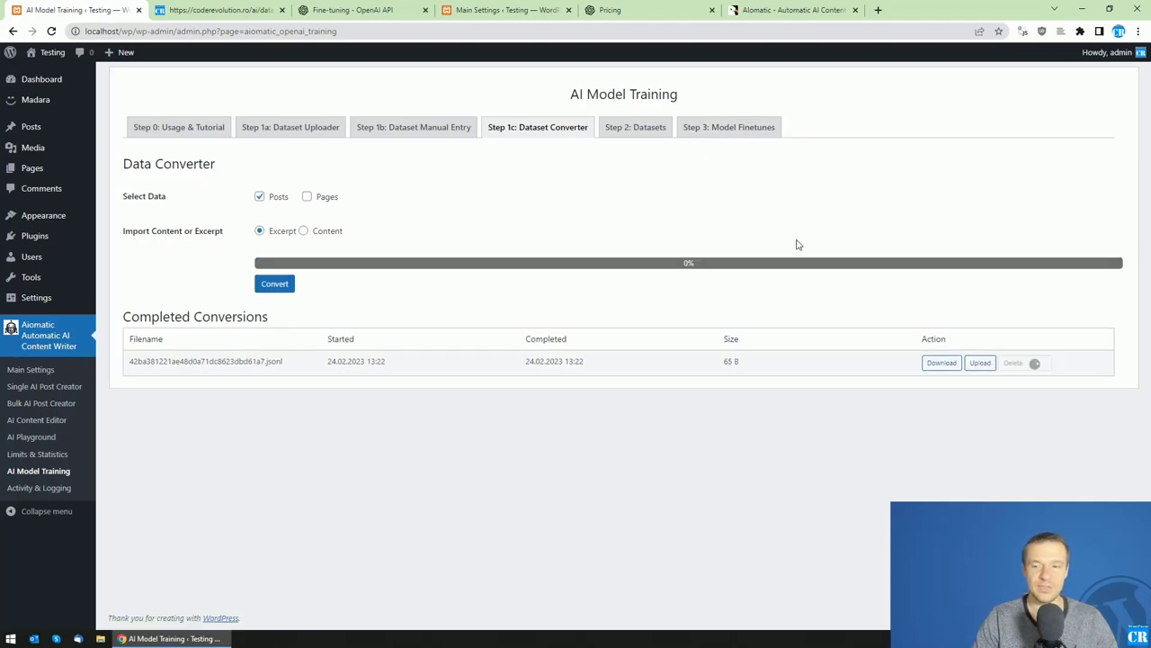
Step: Upload the manually entered prompt and completion pairs to OpenAI for Fine-Tune on davinci, with the custom name 1
{"action": "left_click", "coordinate": [620, 128]}
{"action": "left_click", "coordinate": [455, 127]}
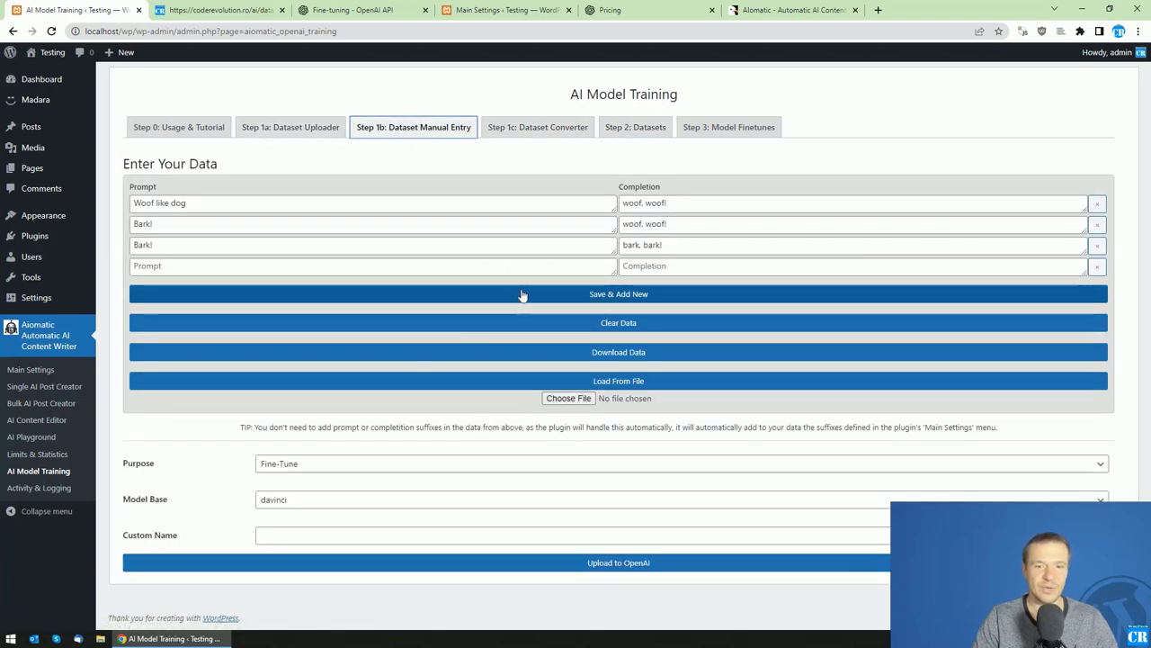
{"action": "left_click", "coordinate": [297, 531]}
{"action": "type", "text": "1"}
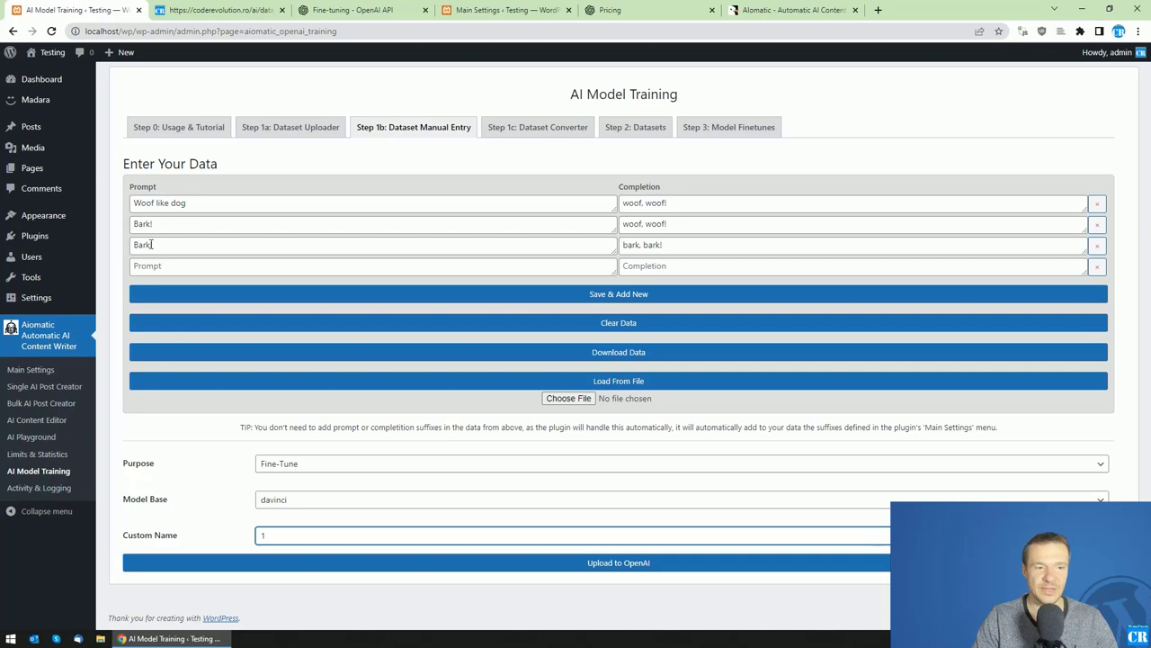
{"action": "left_click", "coordinate": [610, 564]}
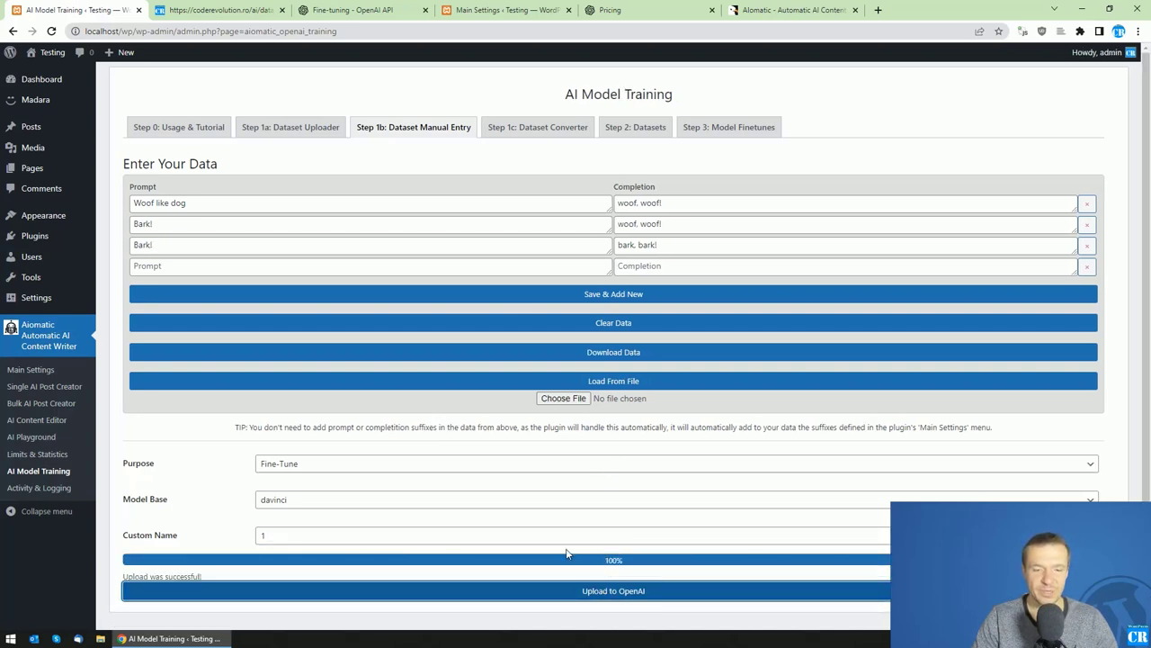
Step: Sync the list of uploaded datasets and check the newest file's name and creation time
{"action": "left_click", "coordinate": [635, 127]}
{"action": "left_click", "coordinate": [184, 164]}
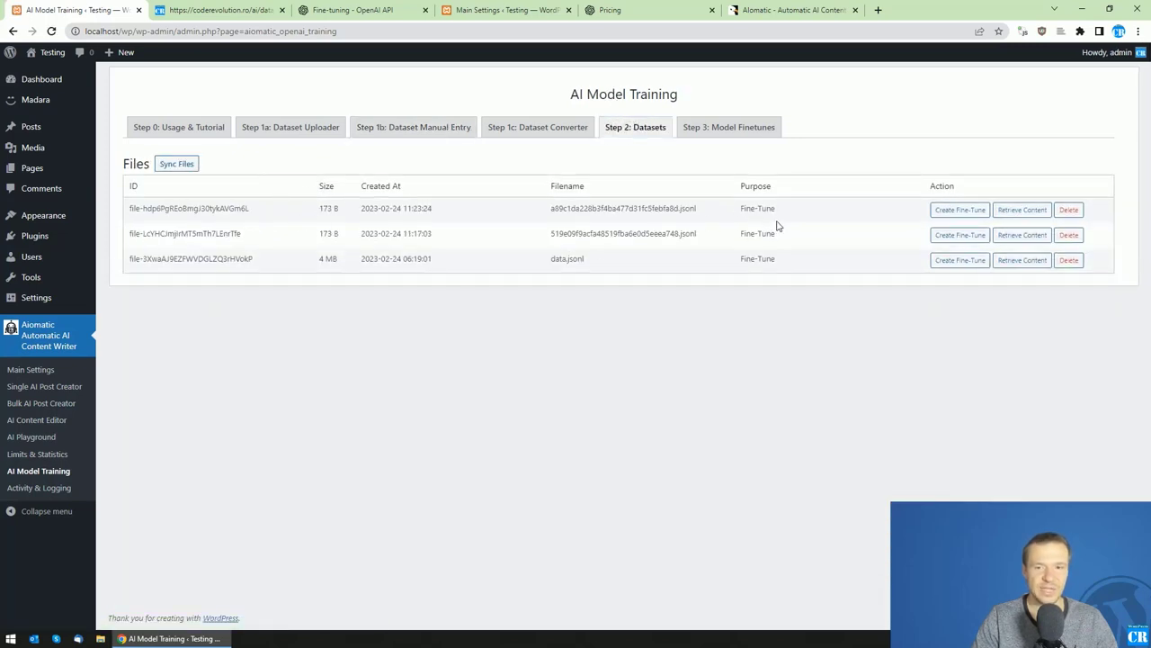
{"action": "left_click_drag", "start_coordinate": [550, 208], "coordinate": [696, 208]}
{"action": "left_click", "coordinate": [408, 209]}
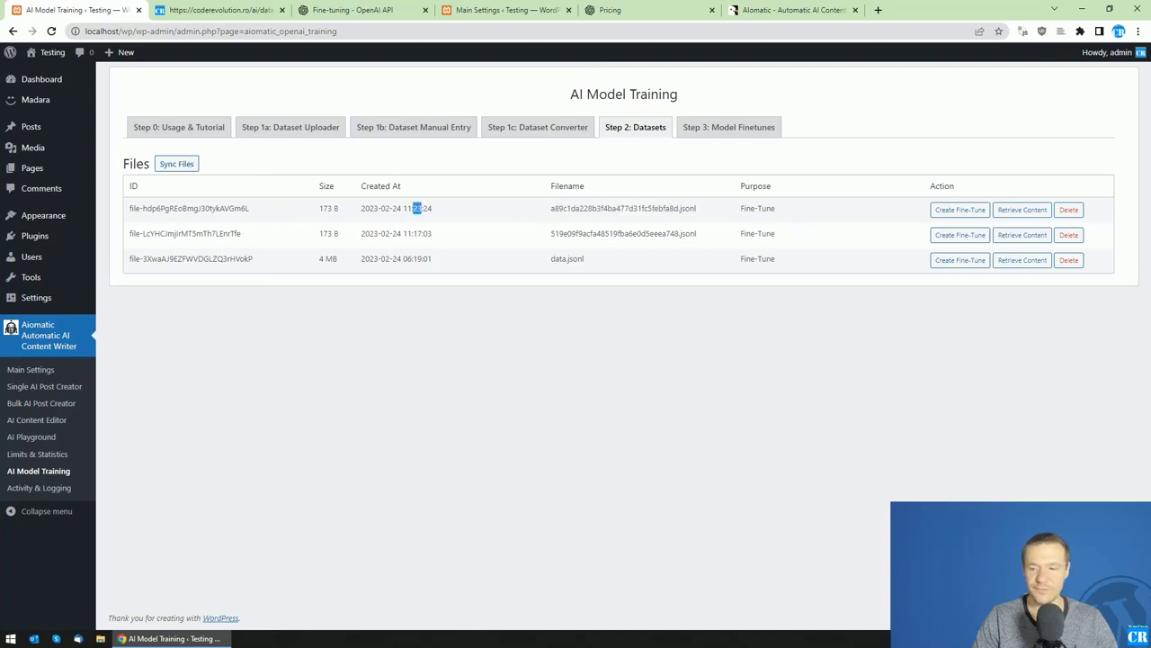
{"action": "left_click", "coordinate": [418, 209]}
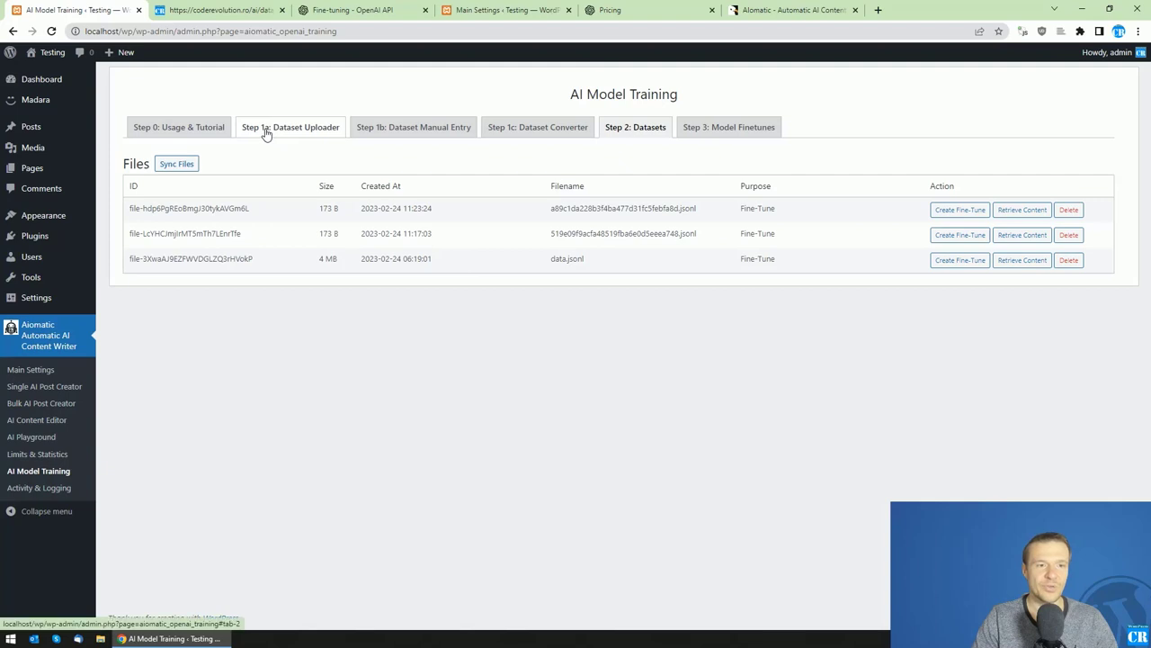
Step: Convert the site's posts into a JSONL dataset using their excerpts in the Dataset Converter
{"action": "left_click", "coordinate": [266, 134]}
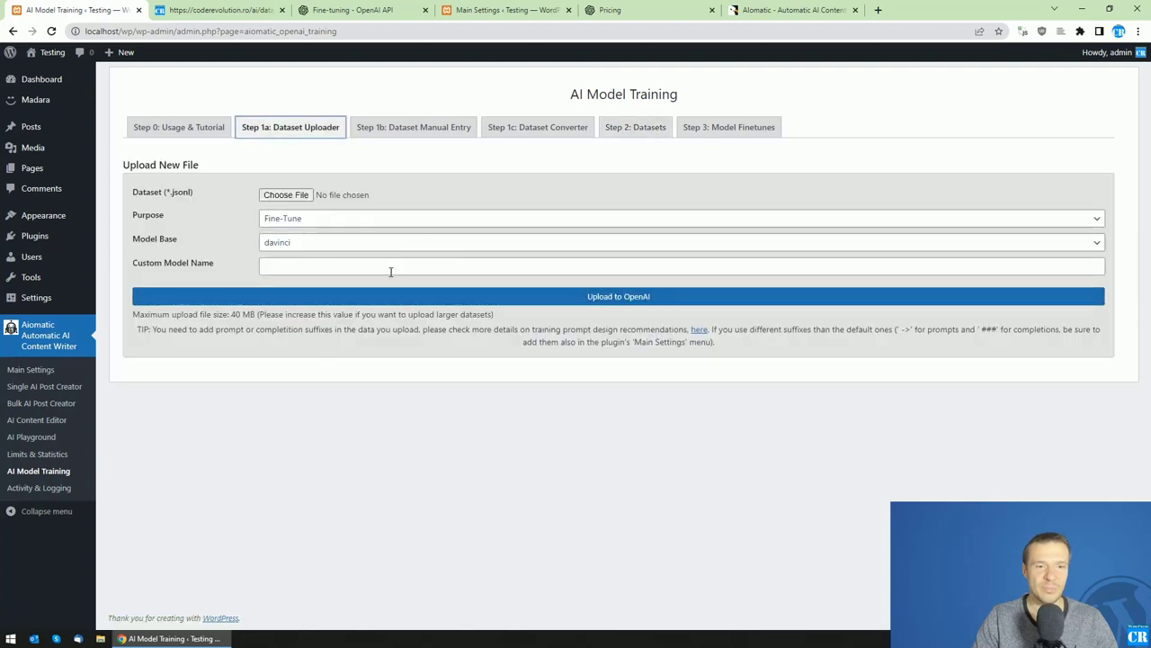
{"action": "left_click", "coordinate": [496, 128]}
{"action": "left_click", "coordinate": [609, 124]}
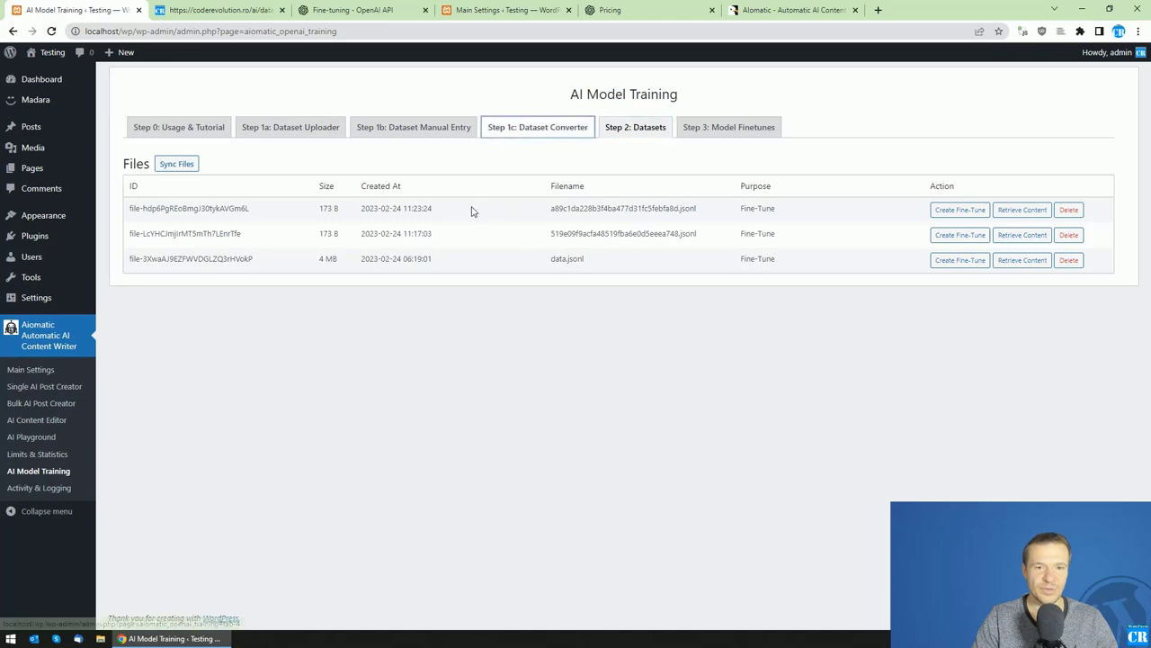
{"action": "left_click", "coordinate": [510, 130]}
{"action": "left_click", "coordinate": [273, 264]}
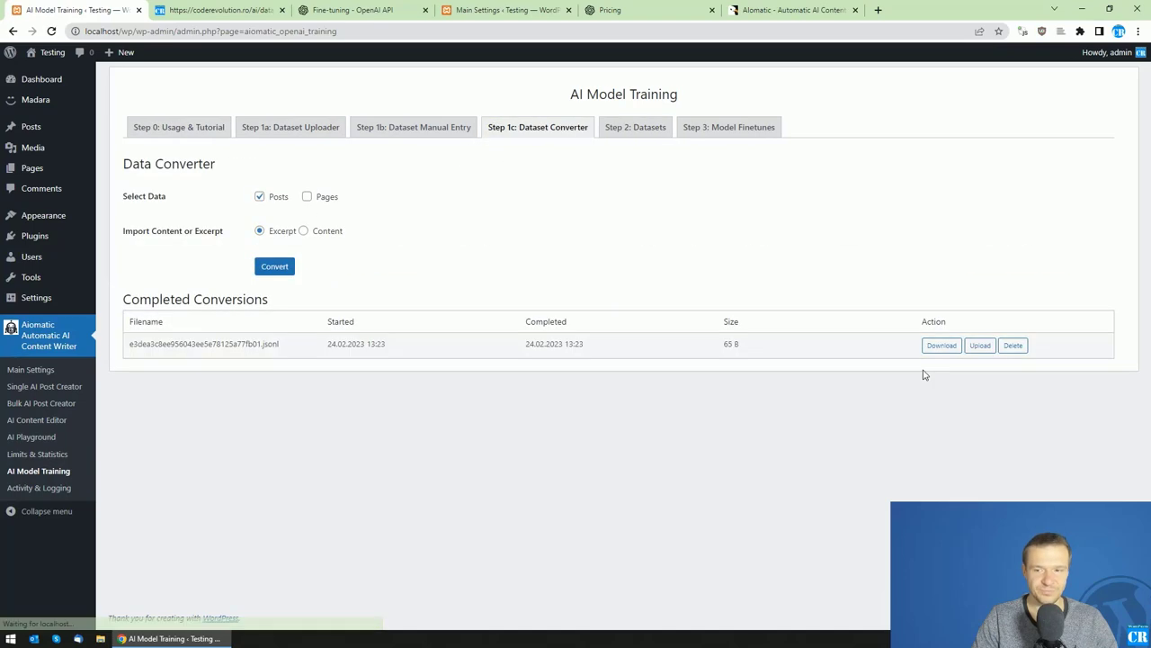
Step: Upload the converted posts dataset to OpenAI with purpose Fine-Tune, model base davinci and no custom name
{"action": "left_click", "coordinate": [981, 345]}
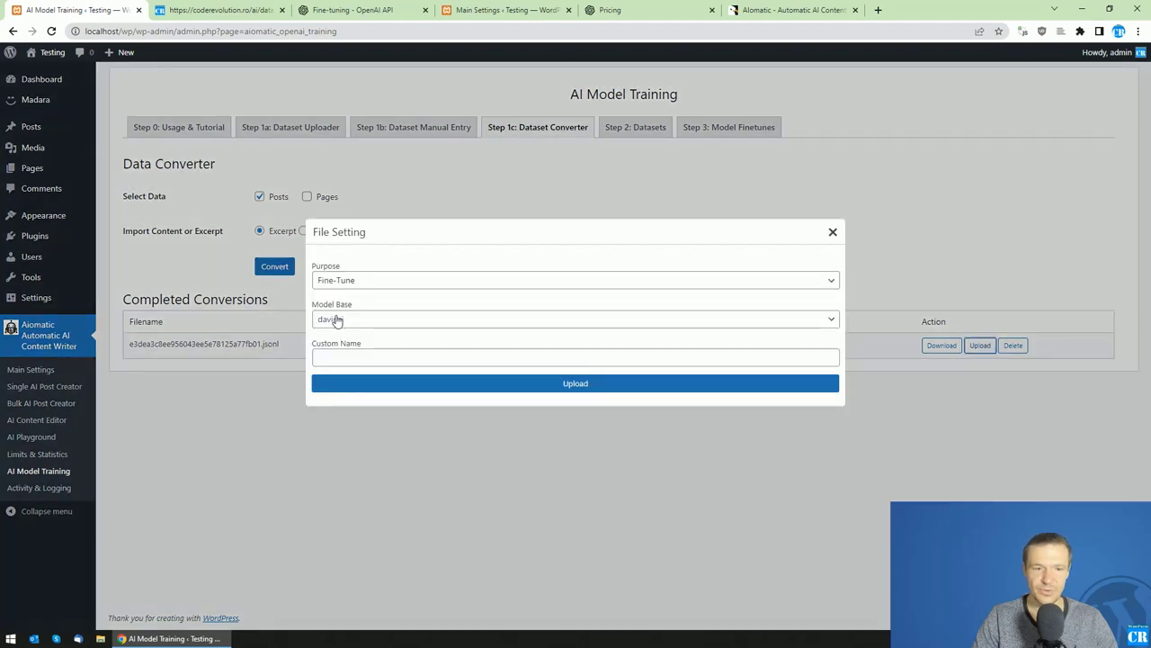
{"action": "left_click", "coordinate": [334, 318]}
{"action": "left_click", "coordinate": [377, 370]}
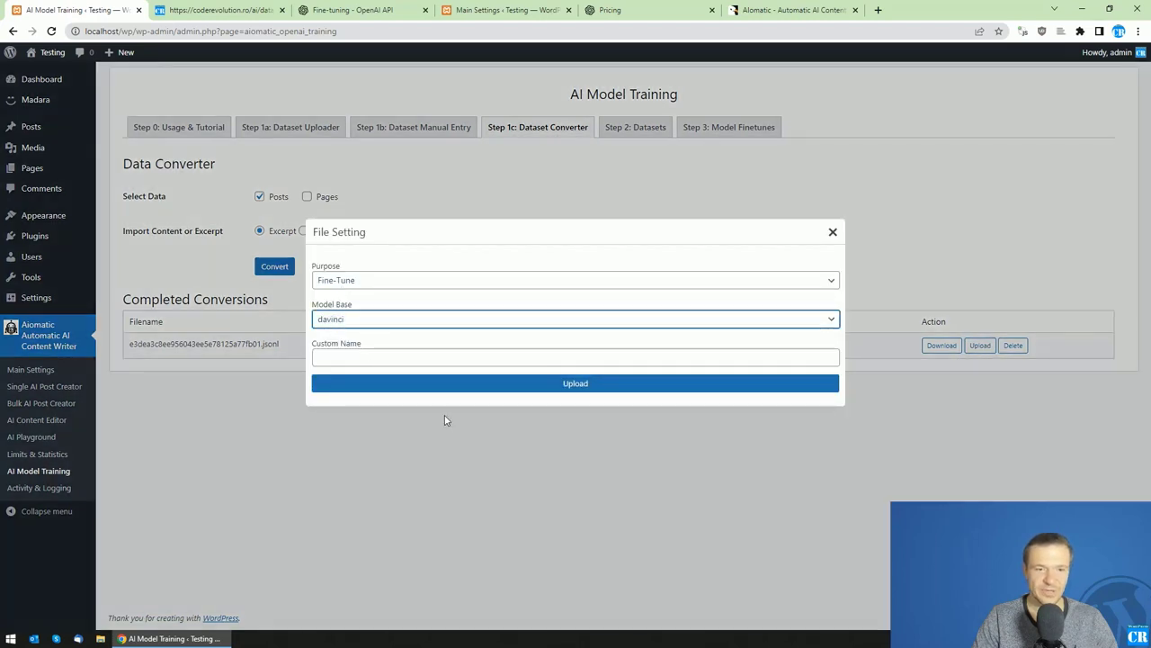
{"action": "left_click", "coordinate": [497, 387]}
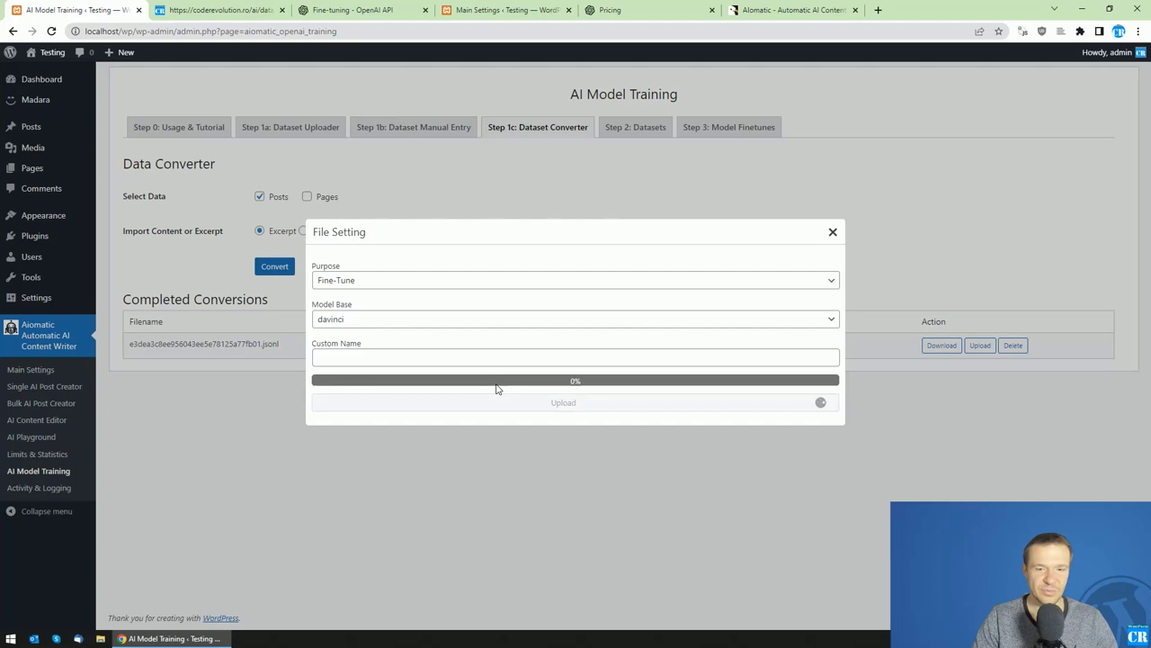
{"action": "left_click", "coordinate": [432, 420]}
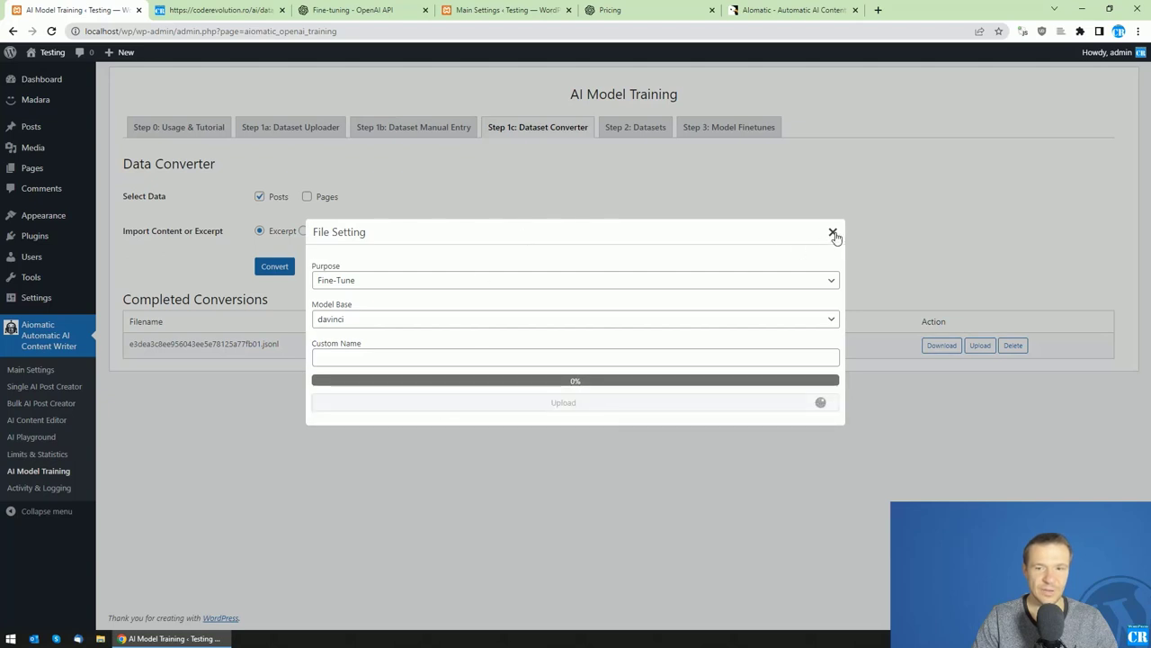
{"action": "left_click", "coordinate": [834, 232]}
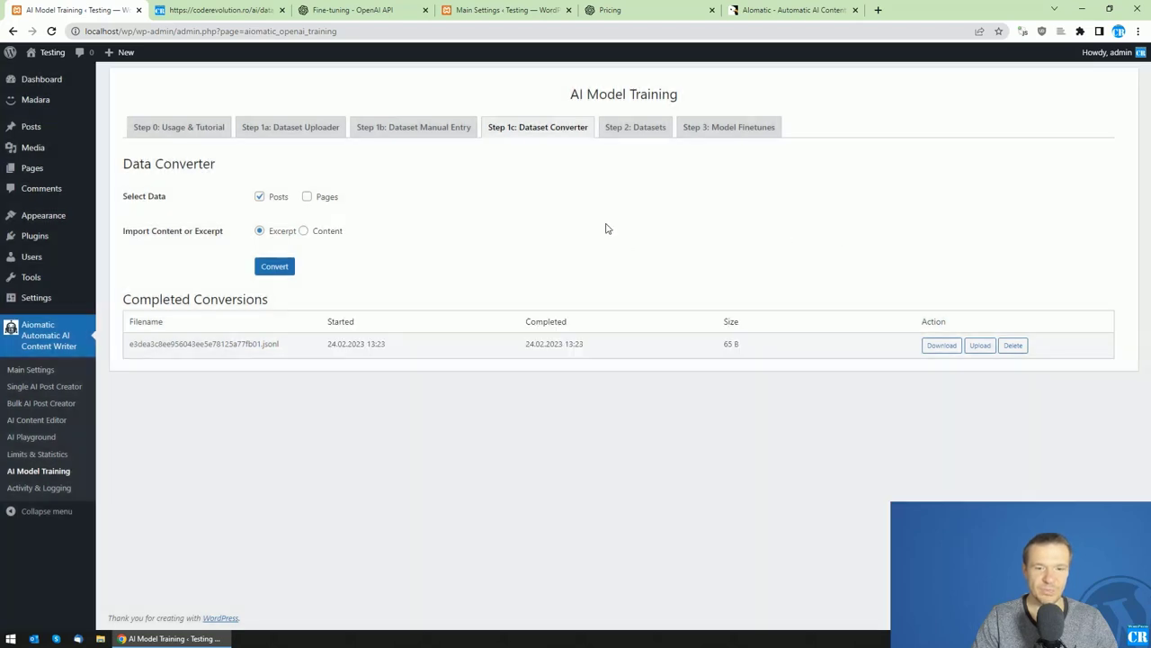
Step: Sync the uploaded datasets and delete the newest duplicate of the converted posts file
{"action": "left_click", "coordinate": [636, 129]}
{"action": "left_click", "coordinate": [177, 165]}
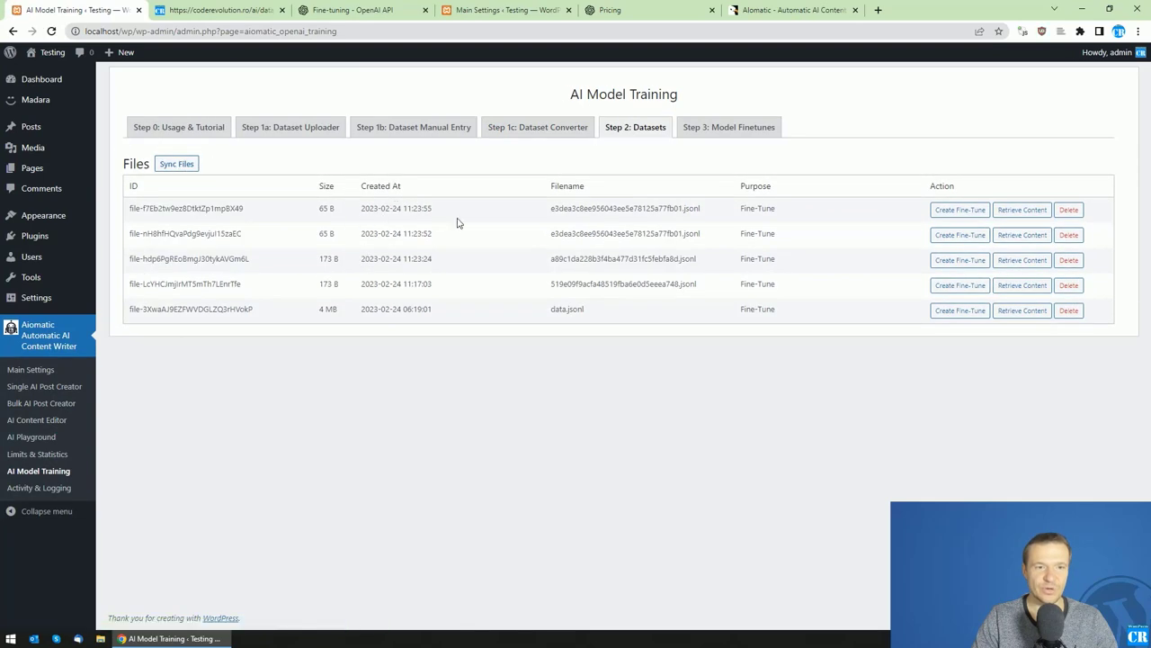
{"action": "left_click", "coordinate": [1069, 209]}
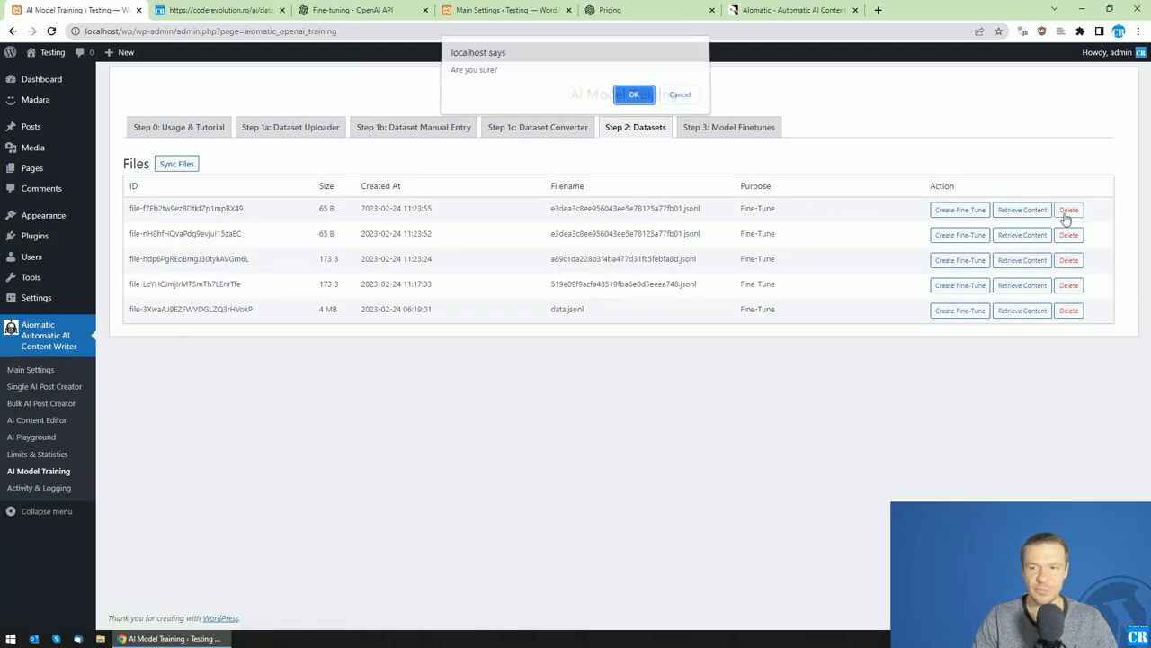
{"action": "left_click", "coordinate": [647, 103]}
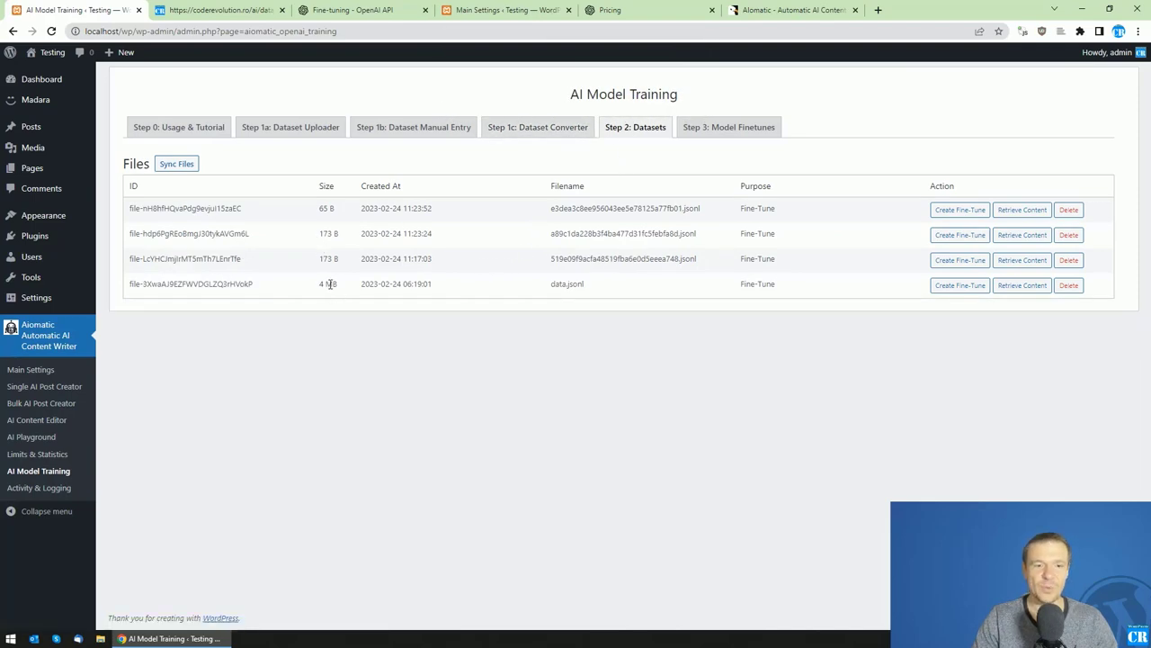
Step: Check the size of data.jsonl and retrieve its content to examine the prompt and completion pairs
{"action": "left_click_drag", "start_coordinate": [318, 285], "coordinate": [338, 284]}
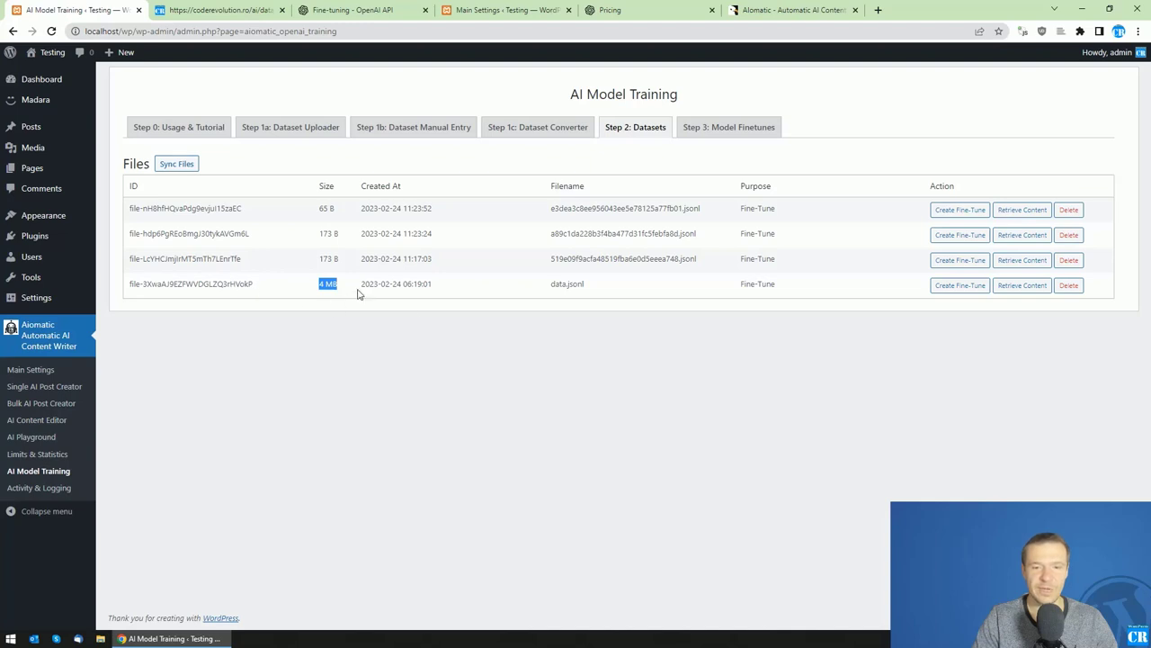
{"action": "left_click", "coordinate": [647, 346]}
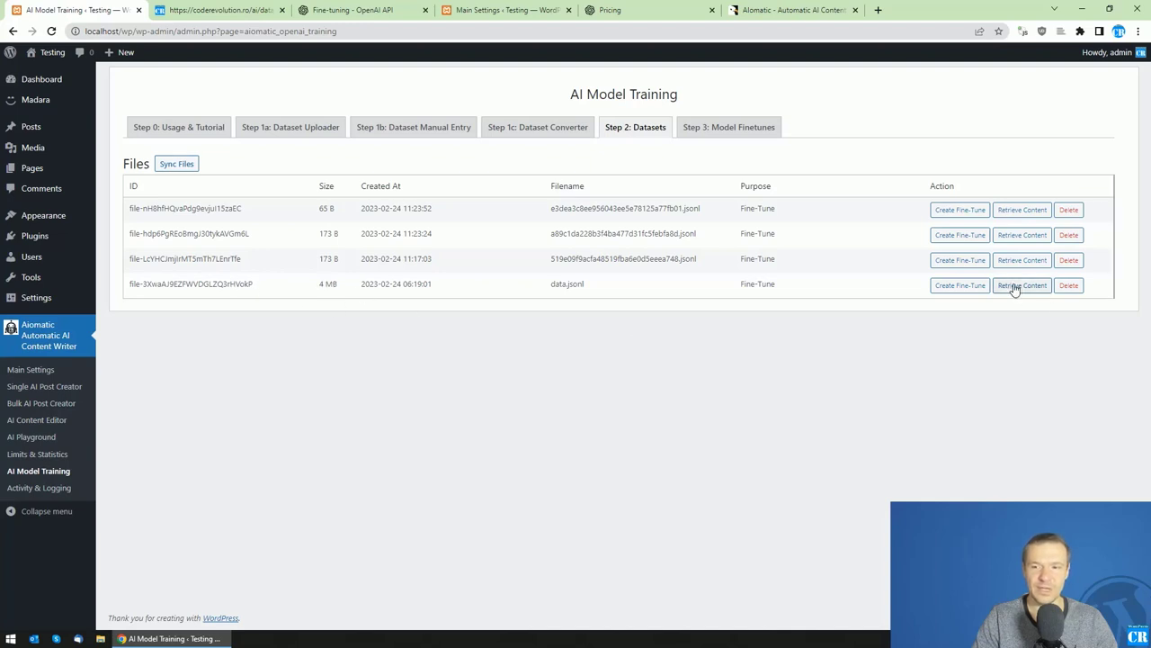
{"action": "left_click", "coordinate": [1014, 286]}
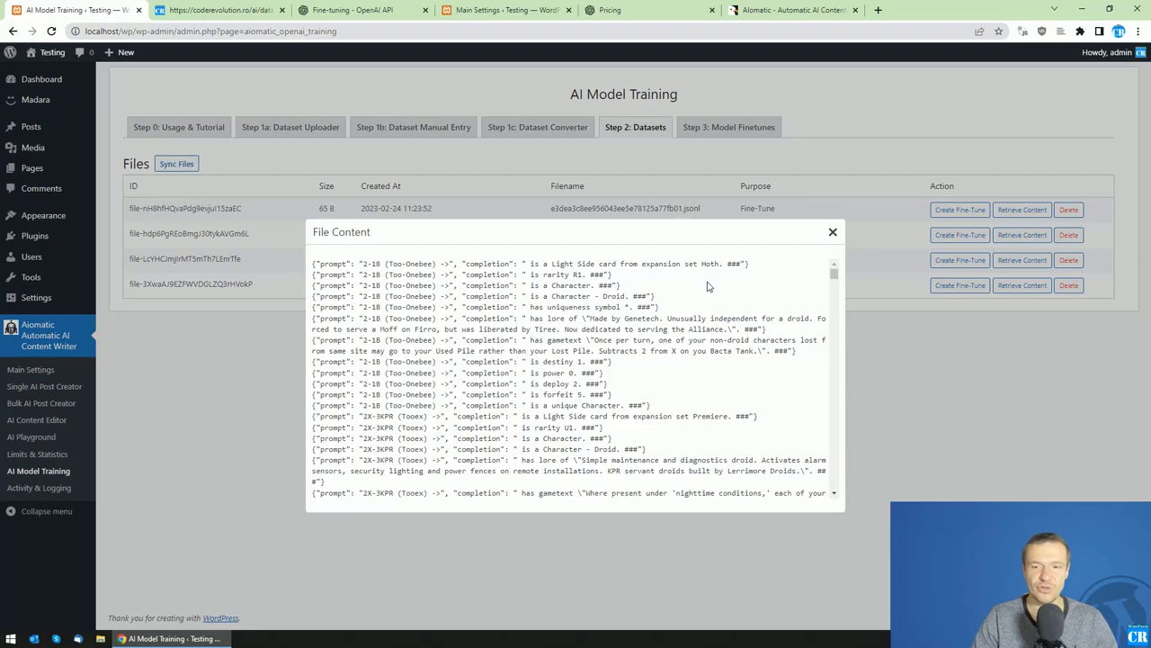
{"action": "mouse_move", "coordinate": [835, 275]}
{"action": "left_mouse_down"}
{"action": "mouse_move", "coordinate": [820, 357]}
{"action": "mouse_move", "coordinate": [835, 270]}
{"action": "left_mouse_up"}
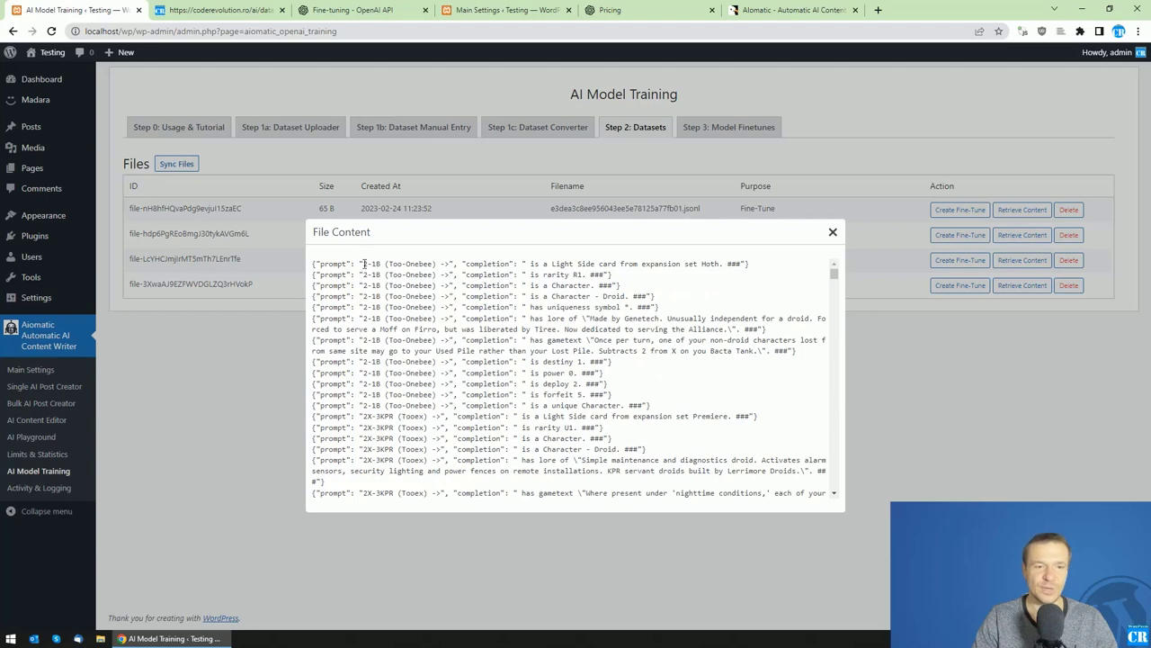
{"action": "left_click_drag", "start_coordinate": [363, 264], "coordinate": [432, 265]}
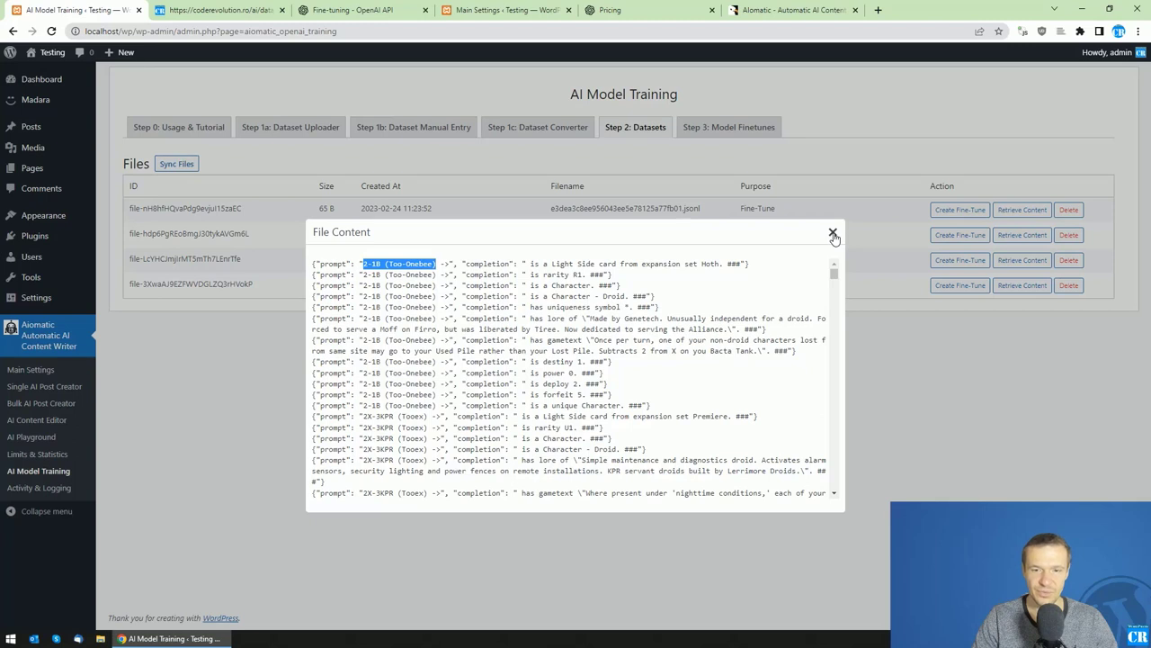
{"action": "left_click", "coordinate": [833, 234]}
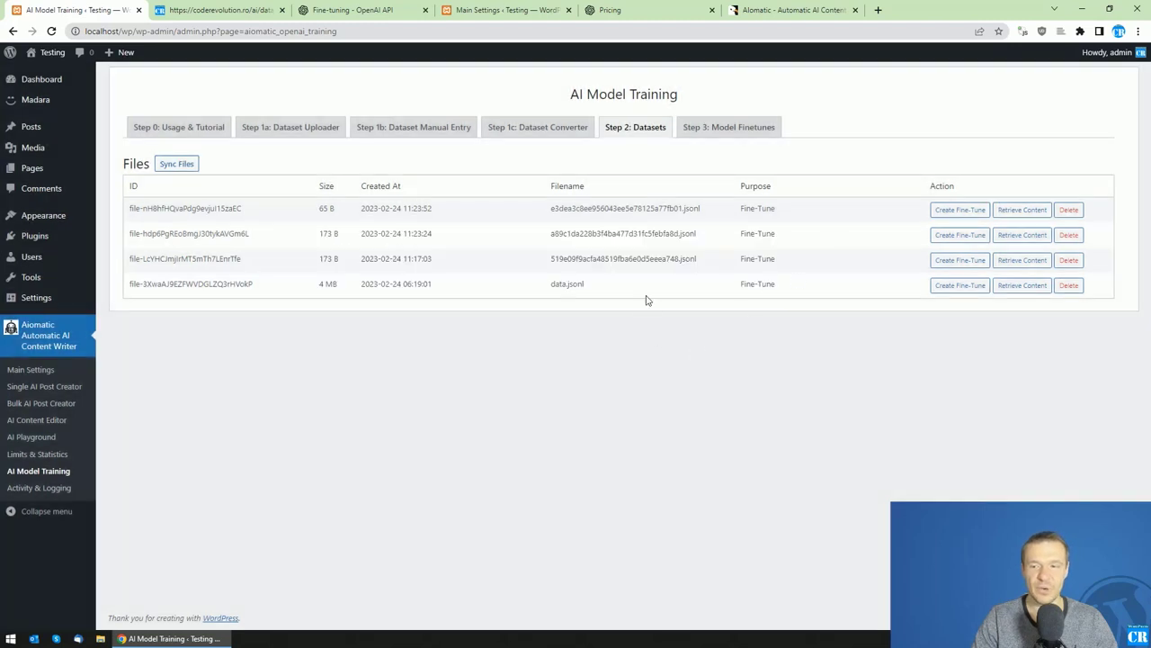
Step: Create a fine-tune from the data.jsonl dataset, choosing New Model as the model
{"action": "left_click", "coordinate": [693, 129]}
{"action": "left_click", "coordinate": [655, 130]}
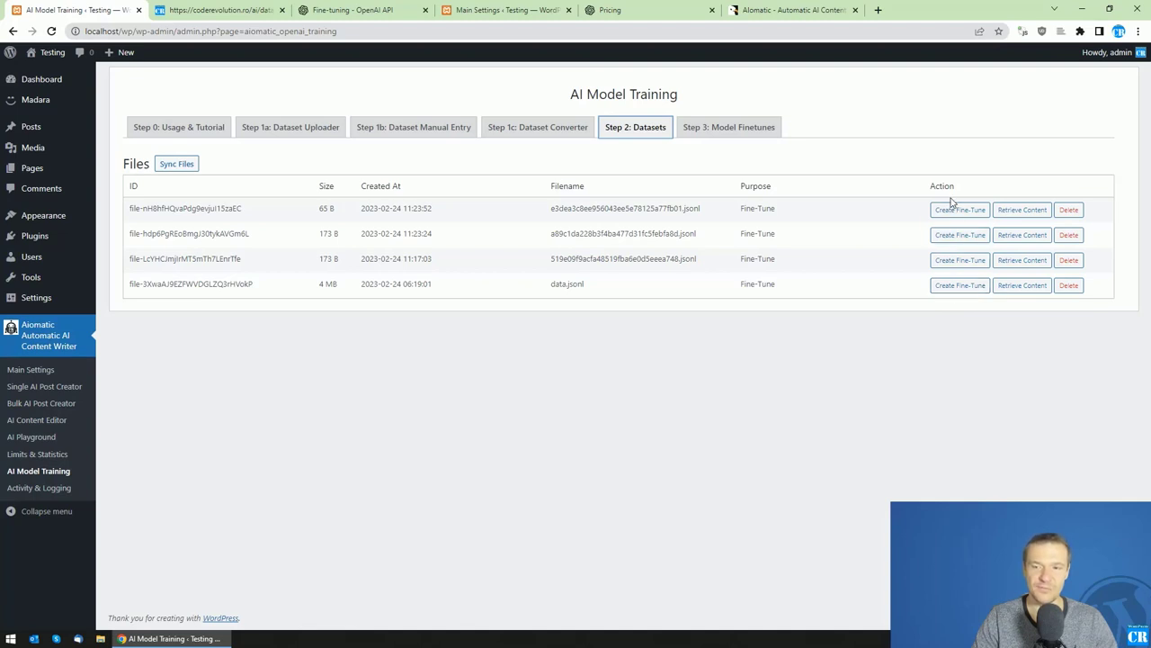
{"action": "left_click", "coordinate": [945, 286]}
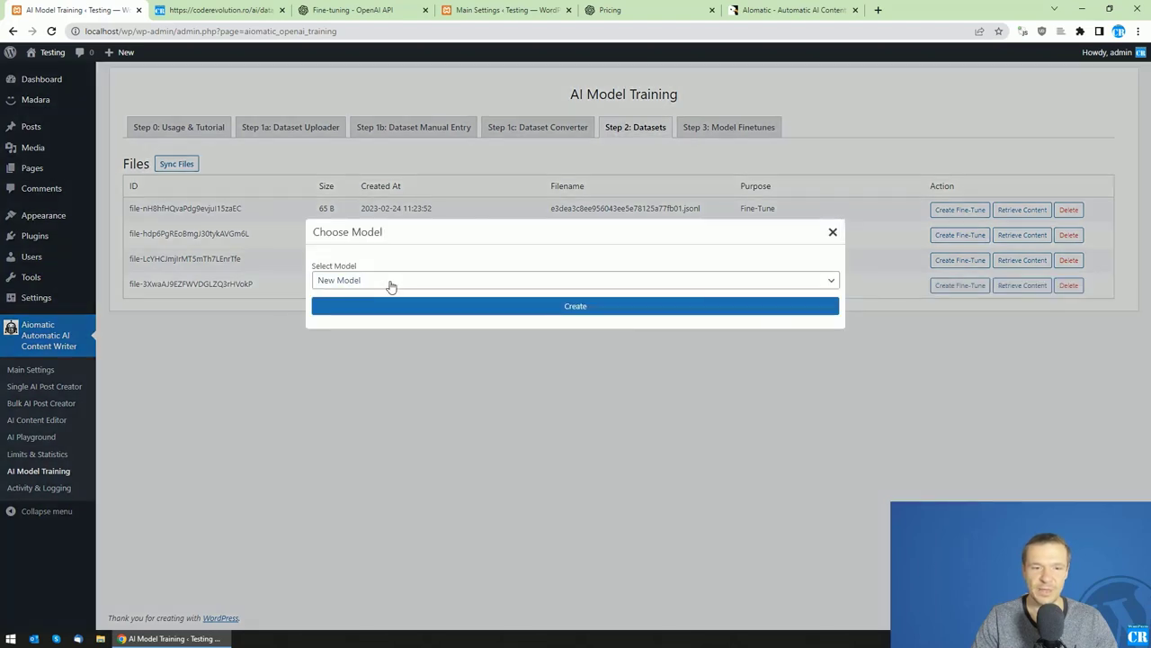
{"action": "left_click", "coordinate": [392, 282]}
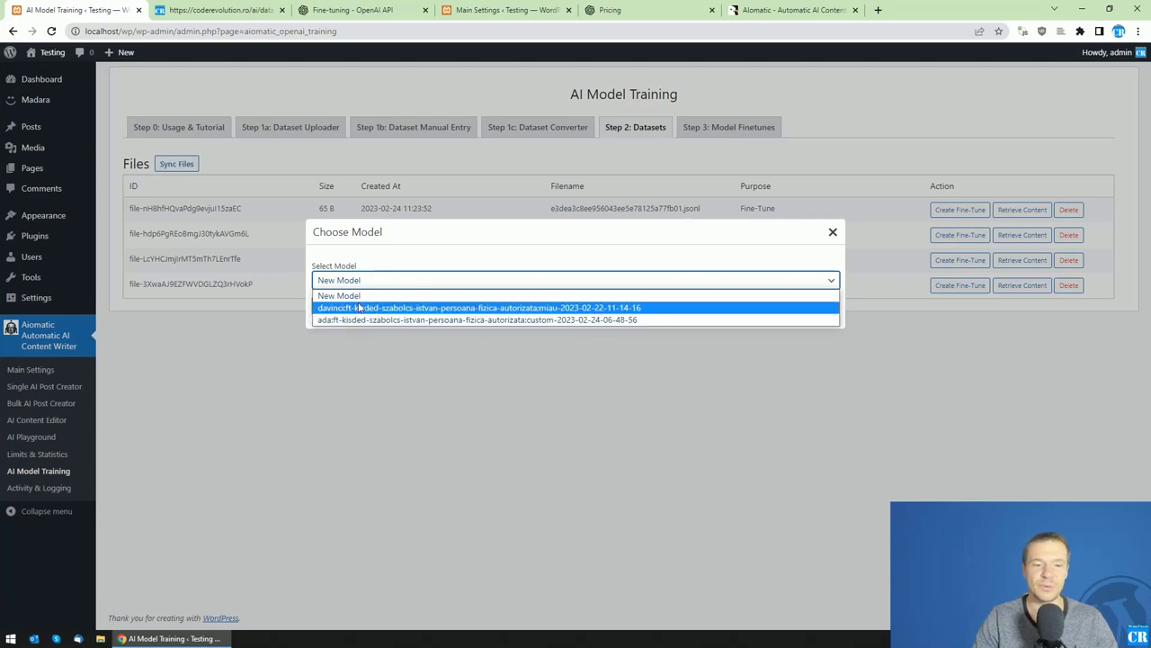
{"action": "left_click", "coordinate": [352, 296]}
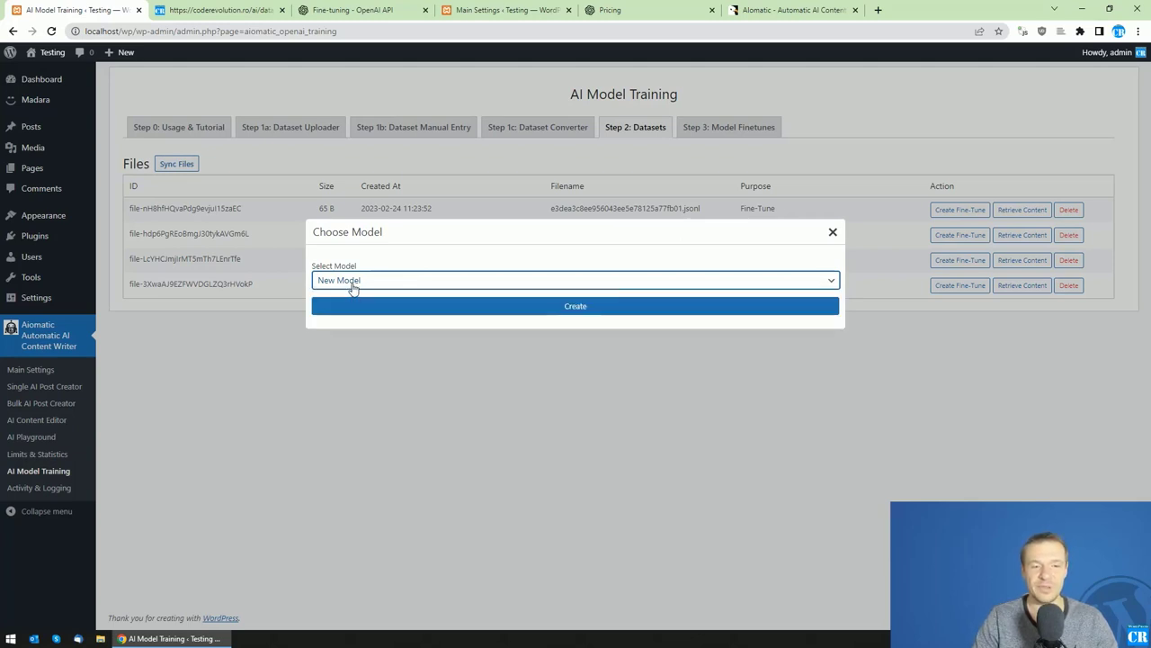
{"action": "left_click", "coordinate": [527, 307]}
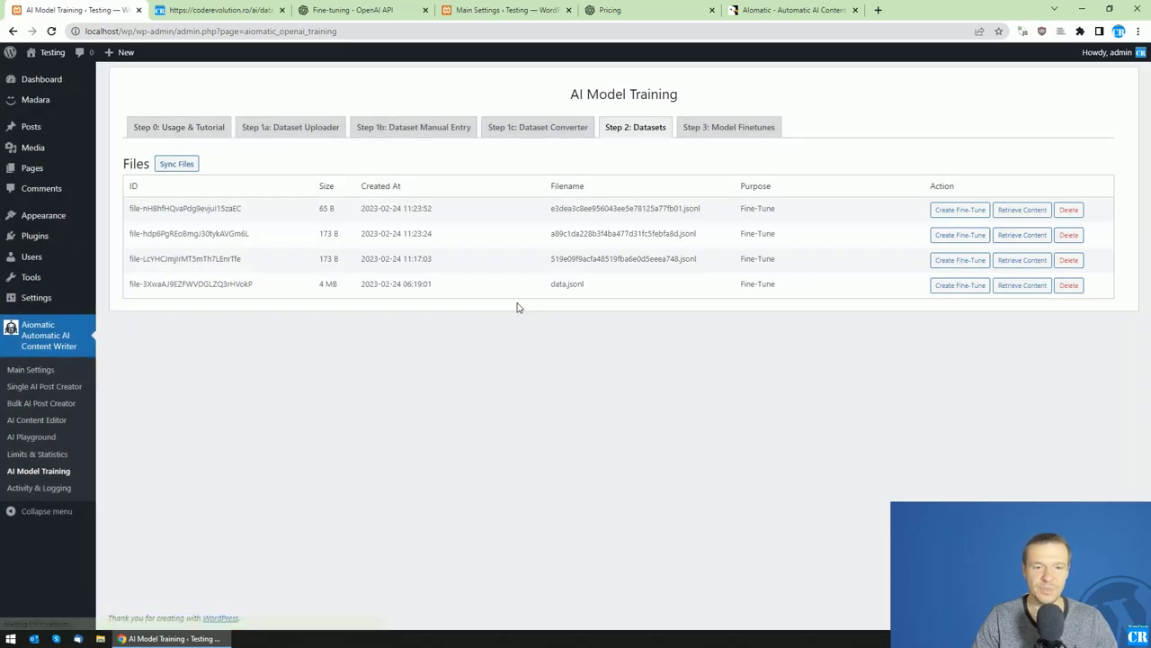
Step: Sync the model fine-tunes and check the newest job's base model, creation time and status
{"action": "left_click", "coordinate": [720, 128]}
{"action": "left_click", "coordinate": [235, 168]}
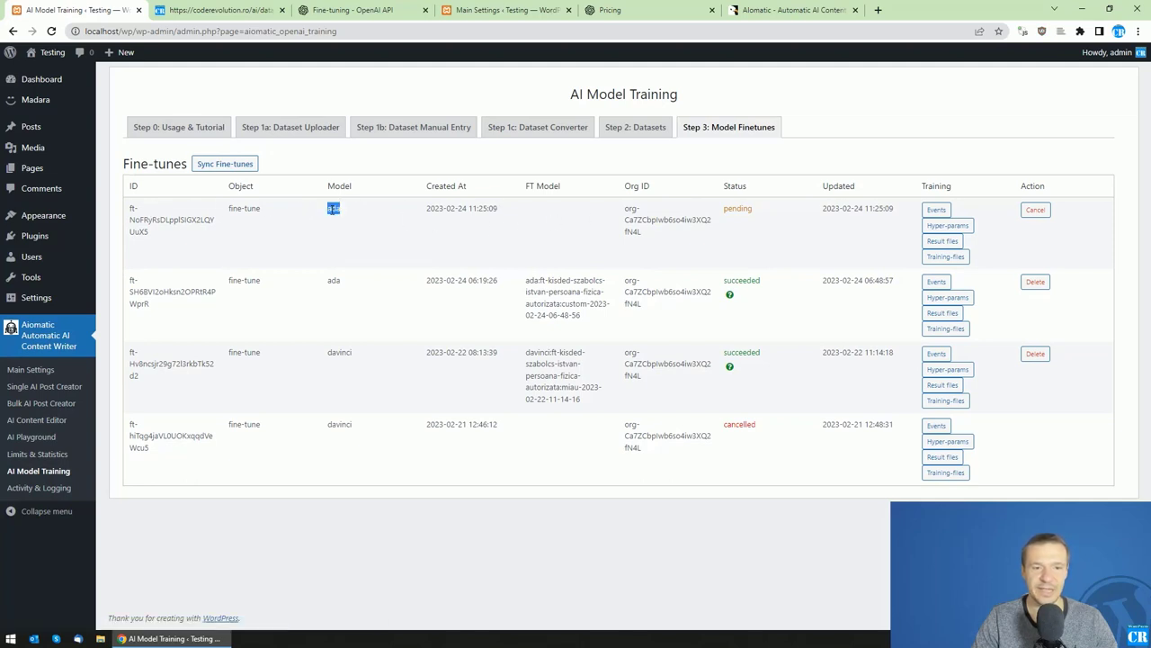
{"action": "left_click_drag", "start_coordinate": [469, 208], "coordinate": [500, 206]}
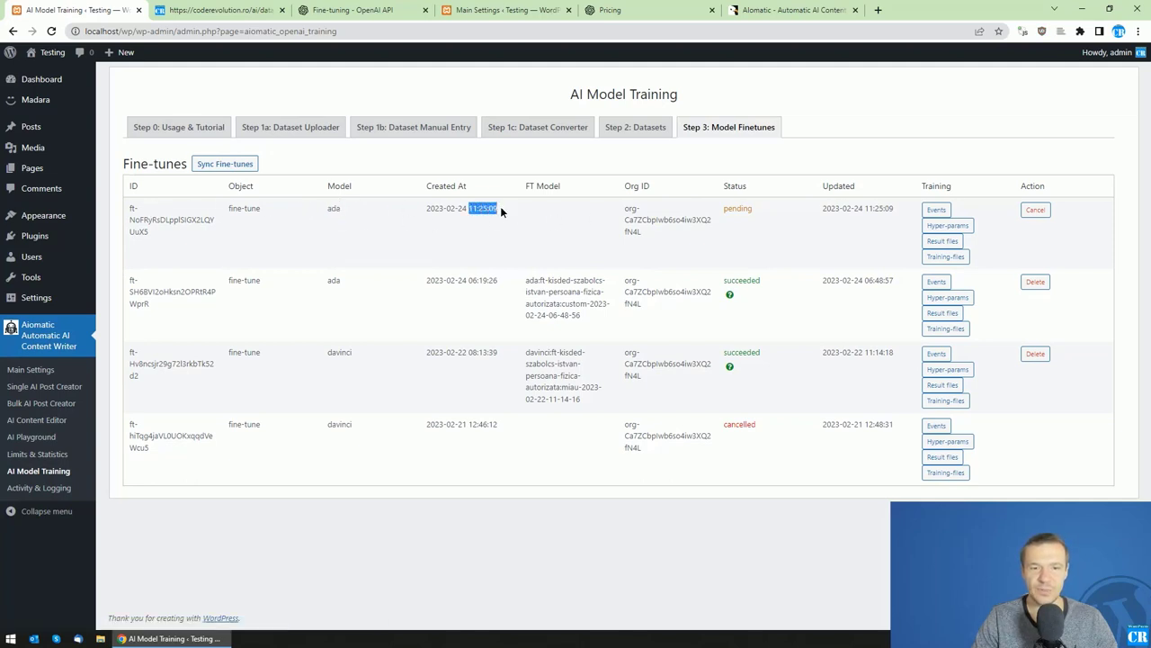
{"action": "left_click", "coordinate": [627, 216]}
{"action": "double_click", "coordinate": [732, 209]}
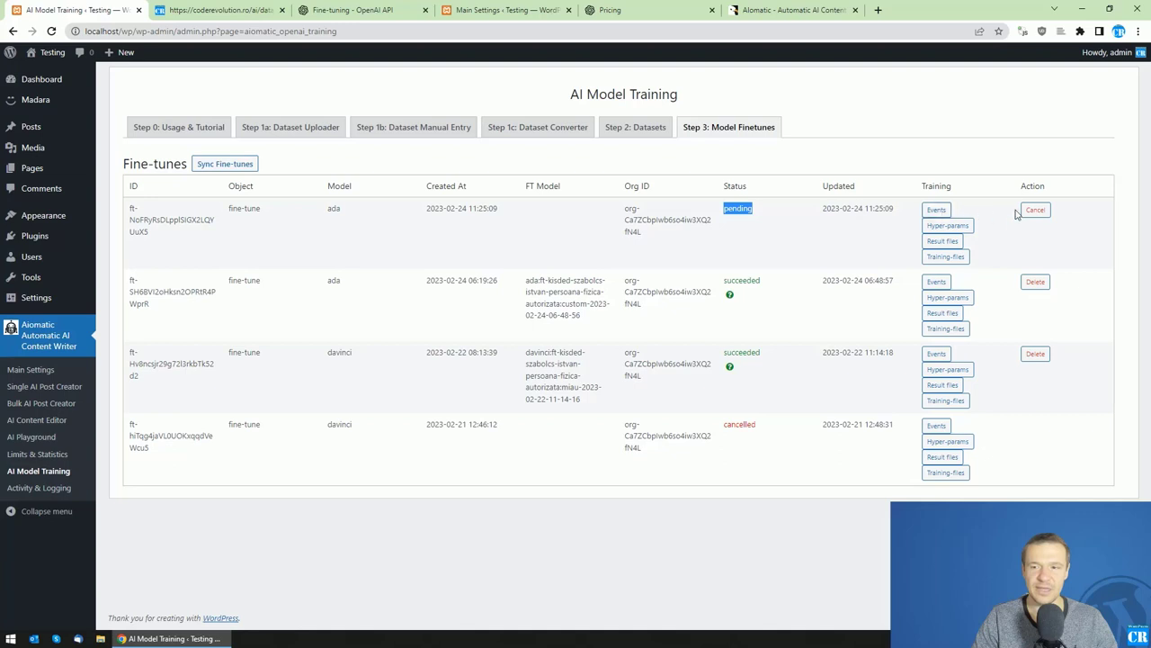
{"action": "left_click", "coordinate": [772, 232]}
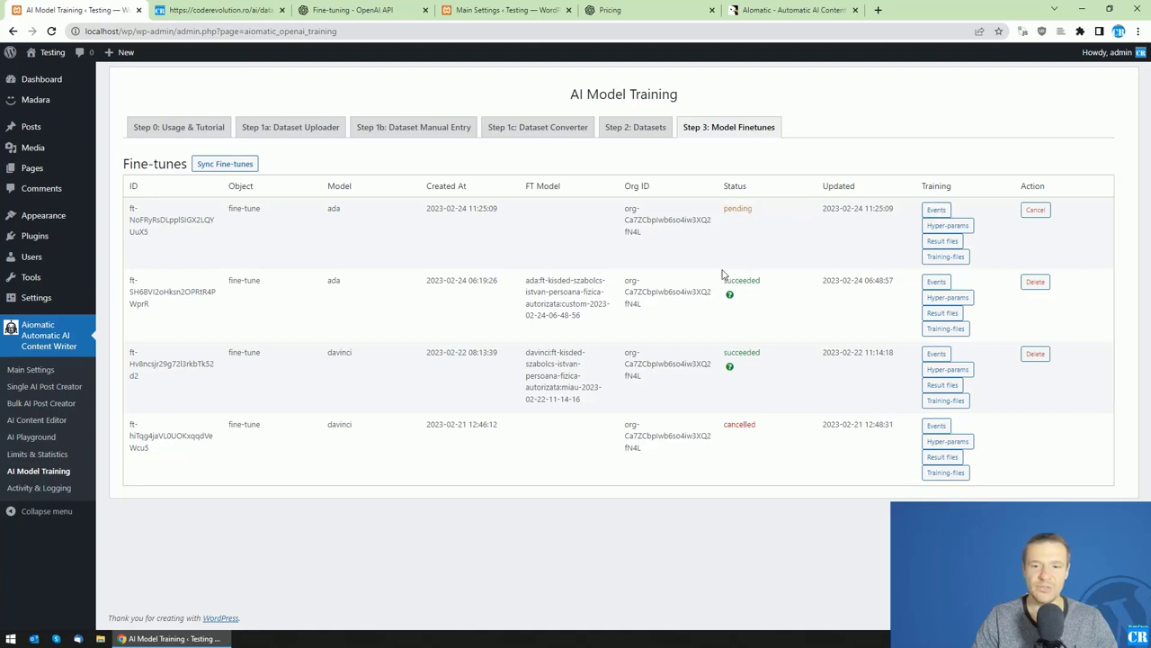
{"action": "left_click", "coordinate": [206, 170]}
{"action": "middle_click", "coordinate": [31, 441]}
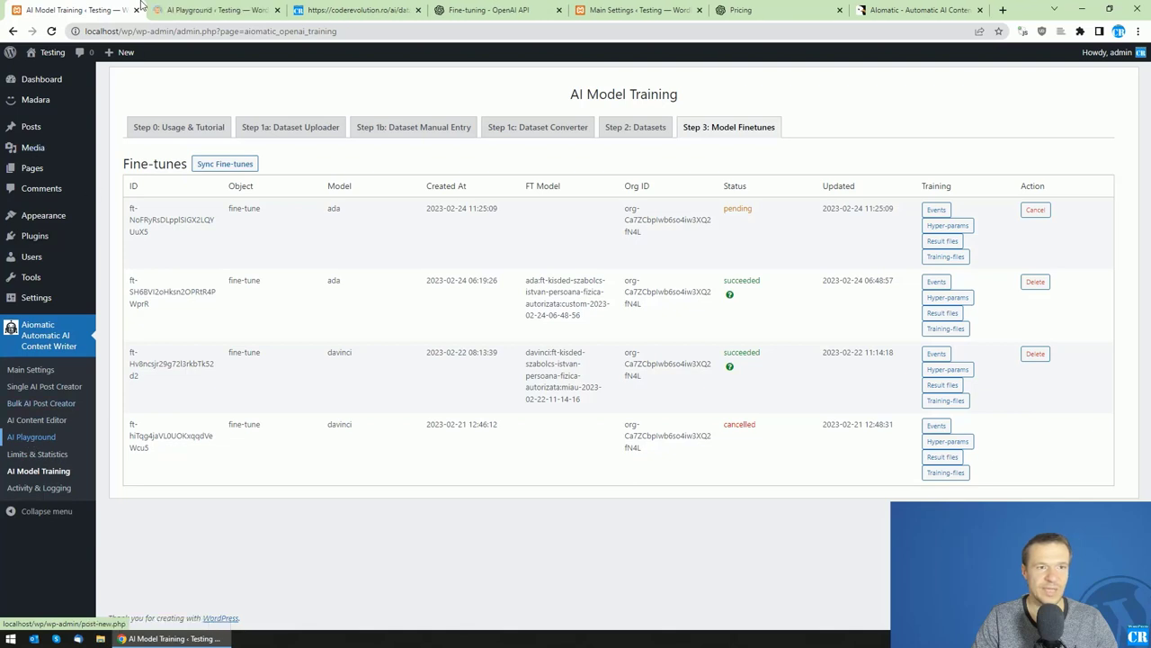
{"action": "left_click", "coordinate": [203, 10]}
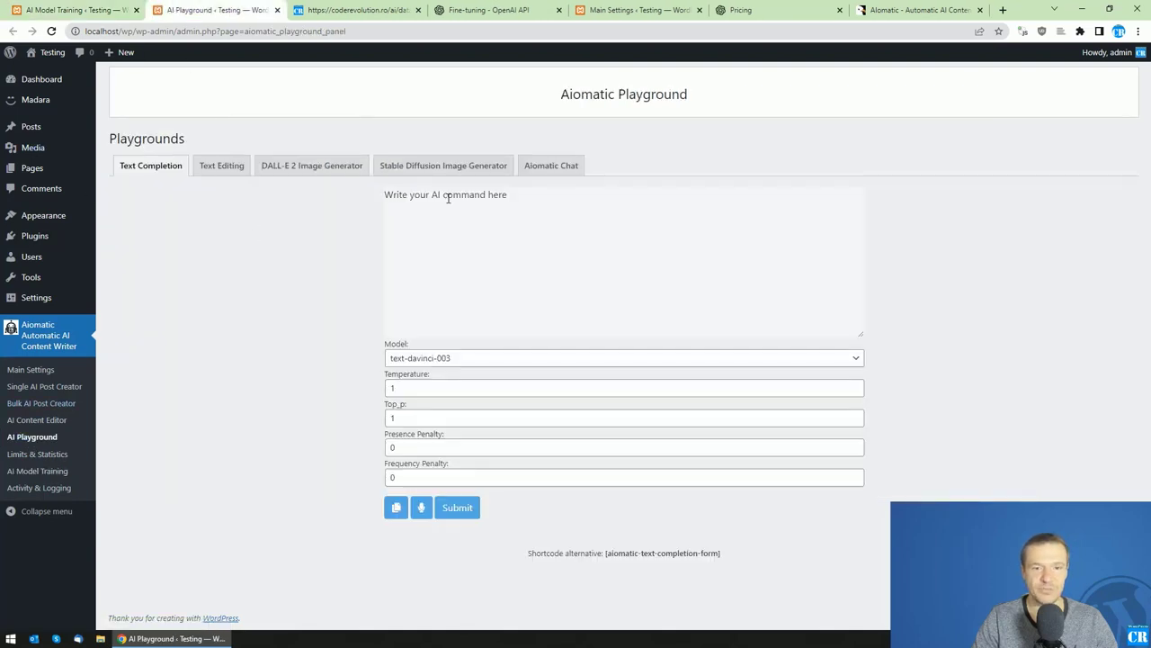
{"action": "left_click", "coordinate": [547, 169]}
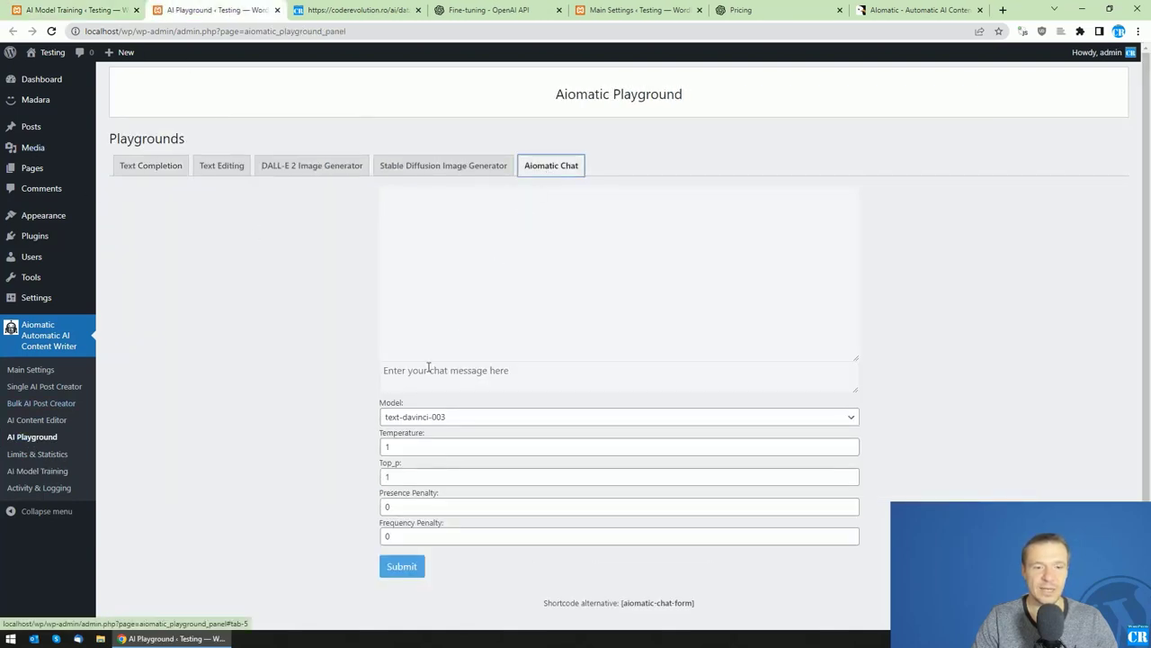
{"action": "left_click", "coordinate": [423, 419]}
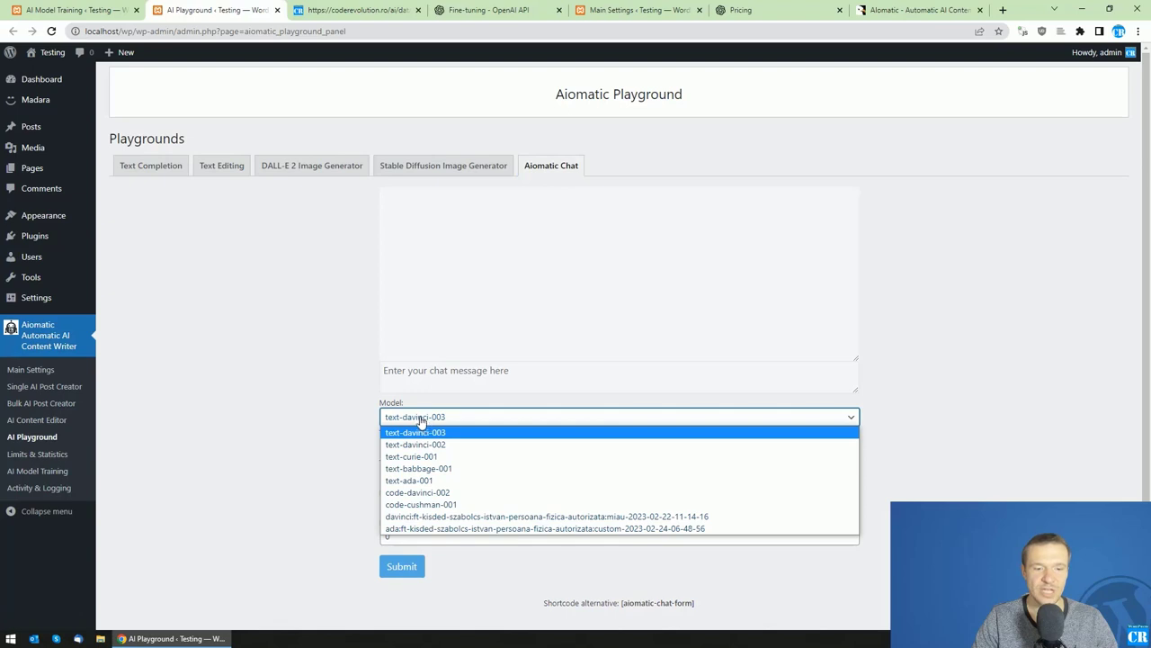
{"action": "left_click", "coordinate": [415, 529]}
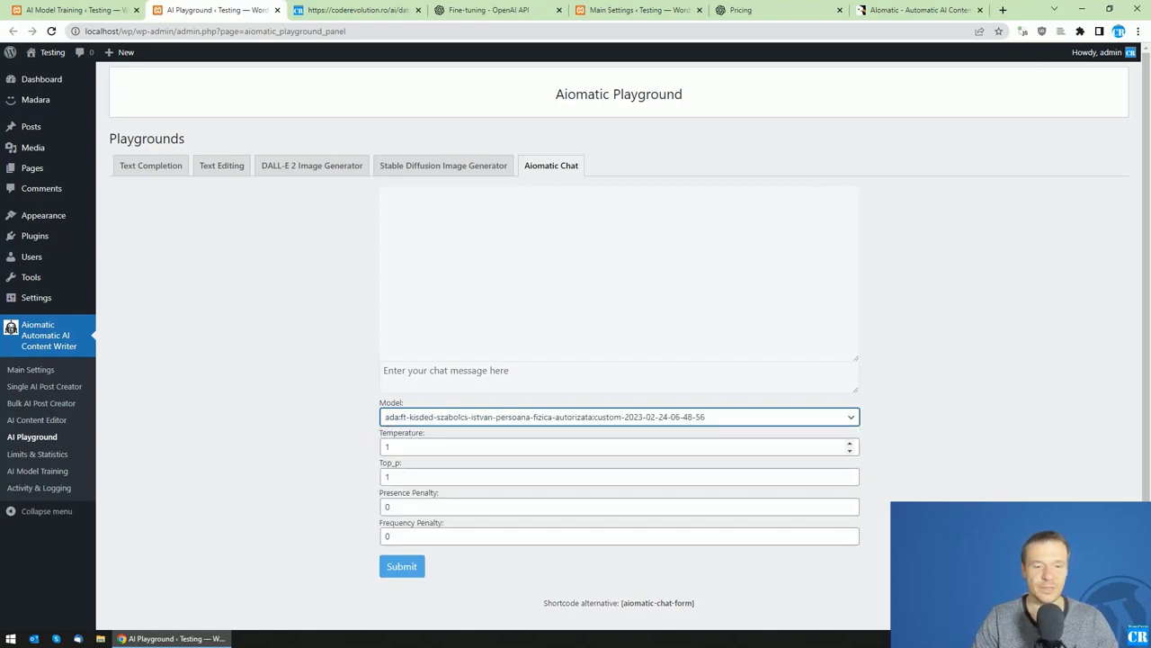
{"action": "left_click", "coordinate": [387, 447]}
{"action": "key", "text": "BackSpace"}
{"action": "type", "text": "0"}
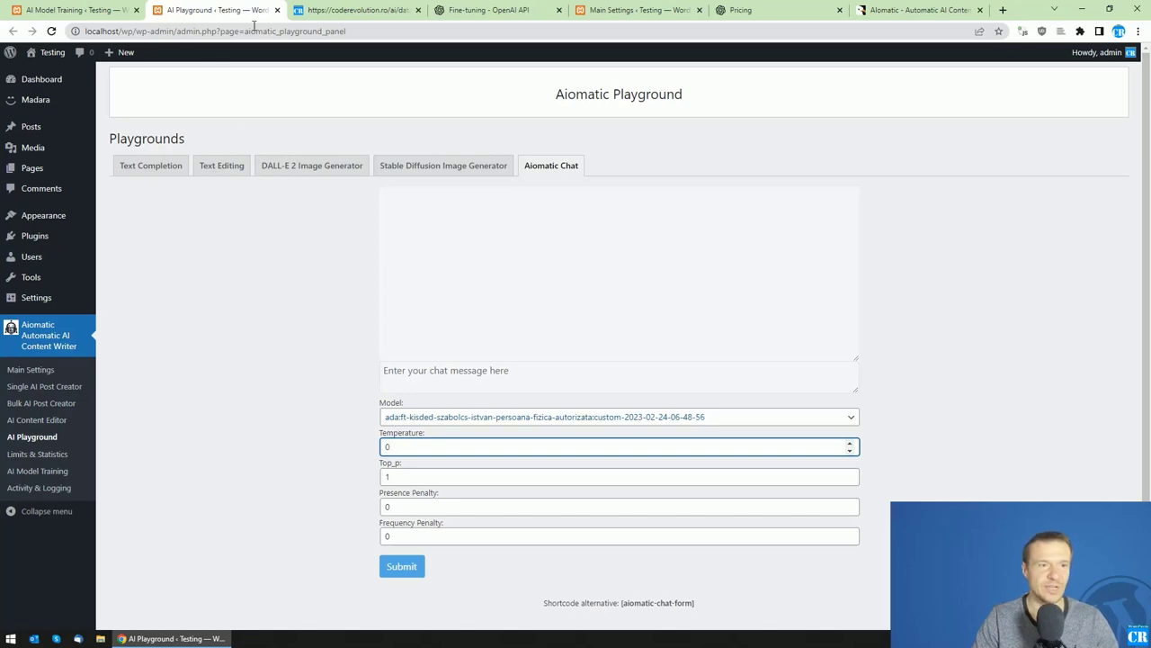
Step: Copy the prompt name Darksaber from the last entries of the online data.jsonl file
{"action": "left_click", "coordinate": [305, 9]}
{"action": "left_click", "coordinate": [96, 135]}
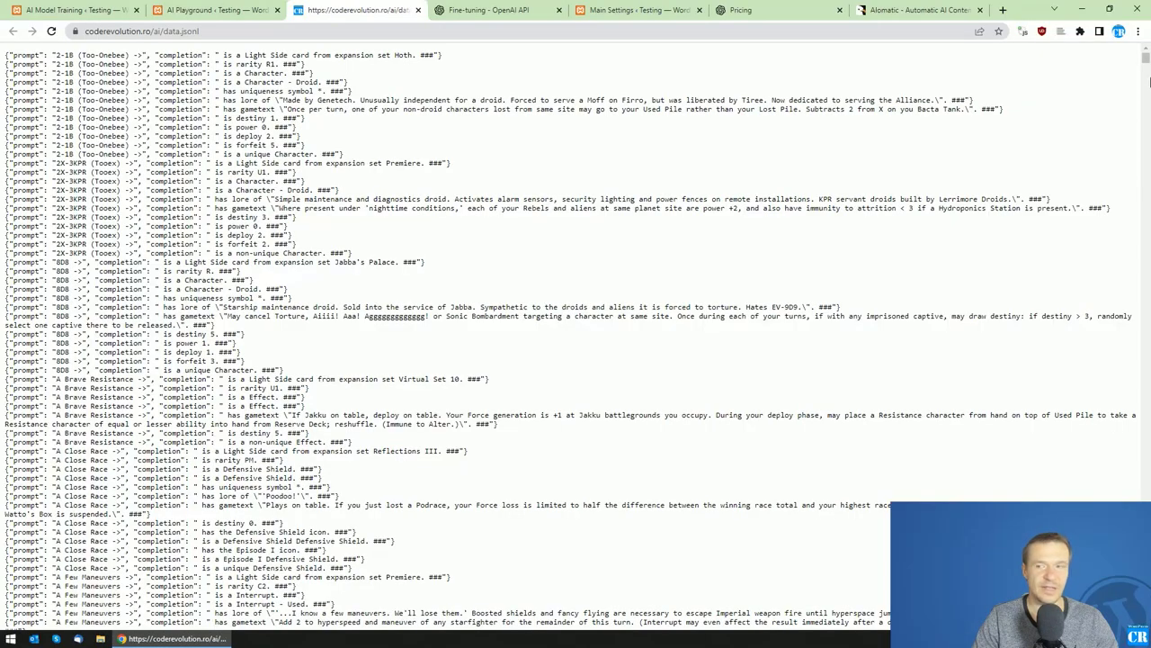
{"action": "left_click_drag", "start_coordinate": [1146, 59], "coordinate": [1120, 612]}
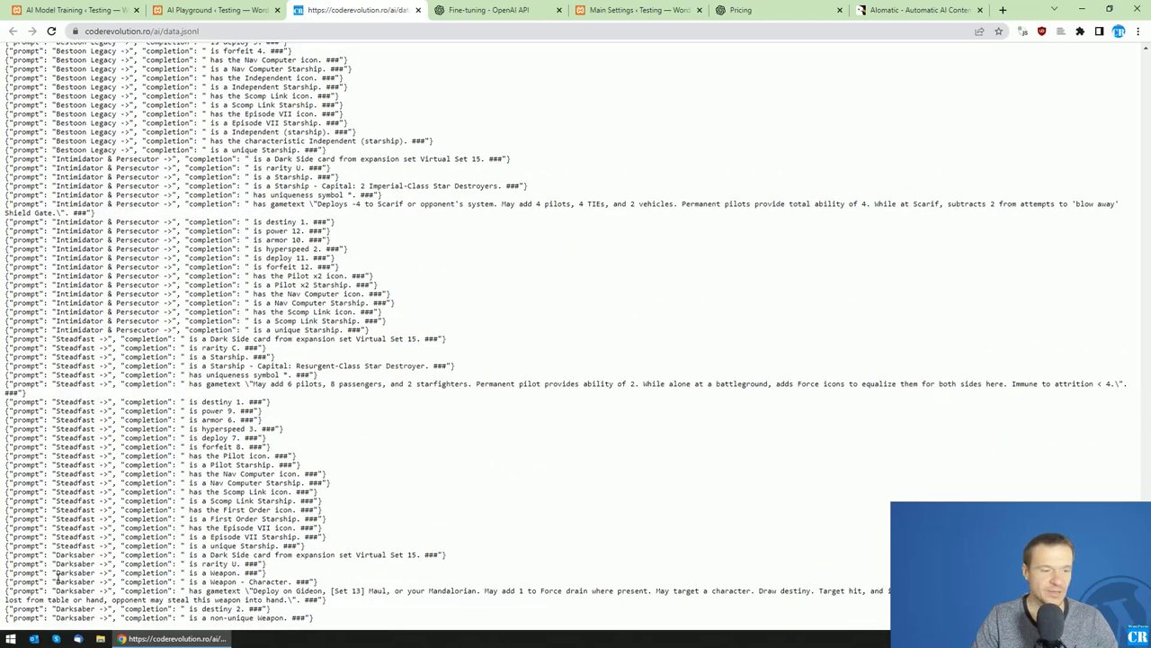
{"action": "left_click_drag", "start_coordinate": [56, 581], "coordinate": [94, 581]}
{"action": "right_click", "coordinate": [93, 581]}
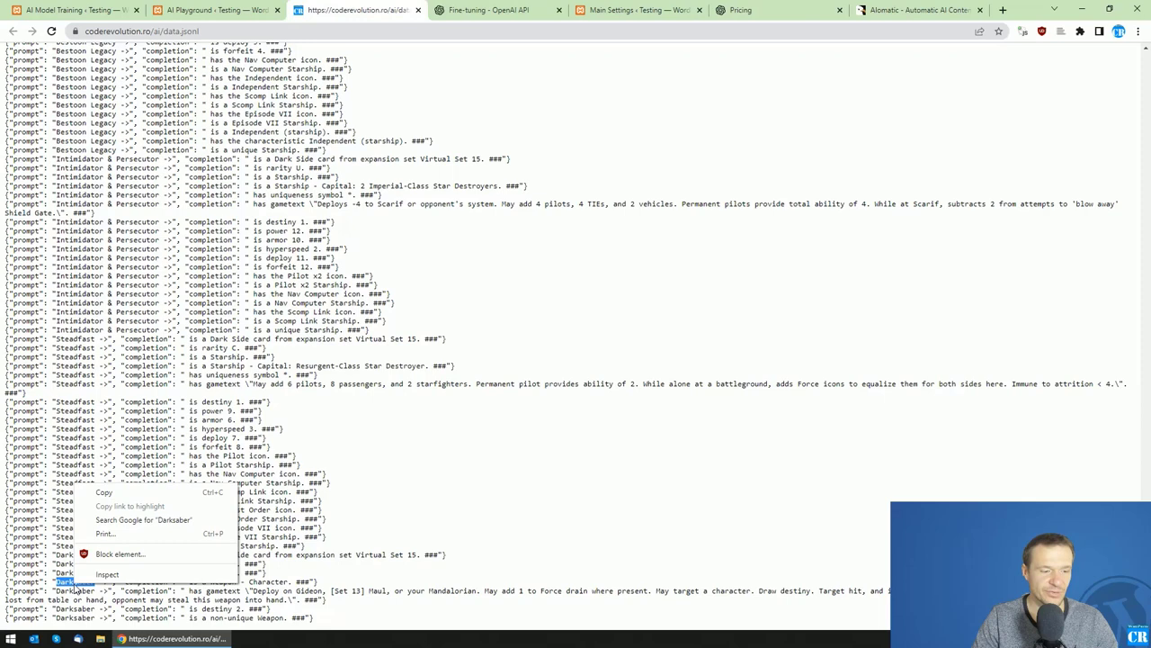
{"action": "left_click", "coordinate": [103, 493]}
Step: Switch the Aiomatic Chat model to text-ada-001 and submit Darksaber as the chat message
{"action": "left_click", "coordinate": [201, 11]}
{"action": "left_click", "coordinate": [401, 418]}
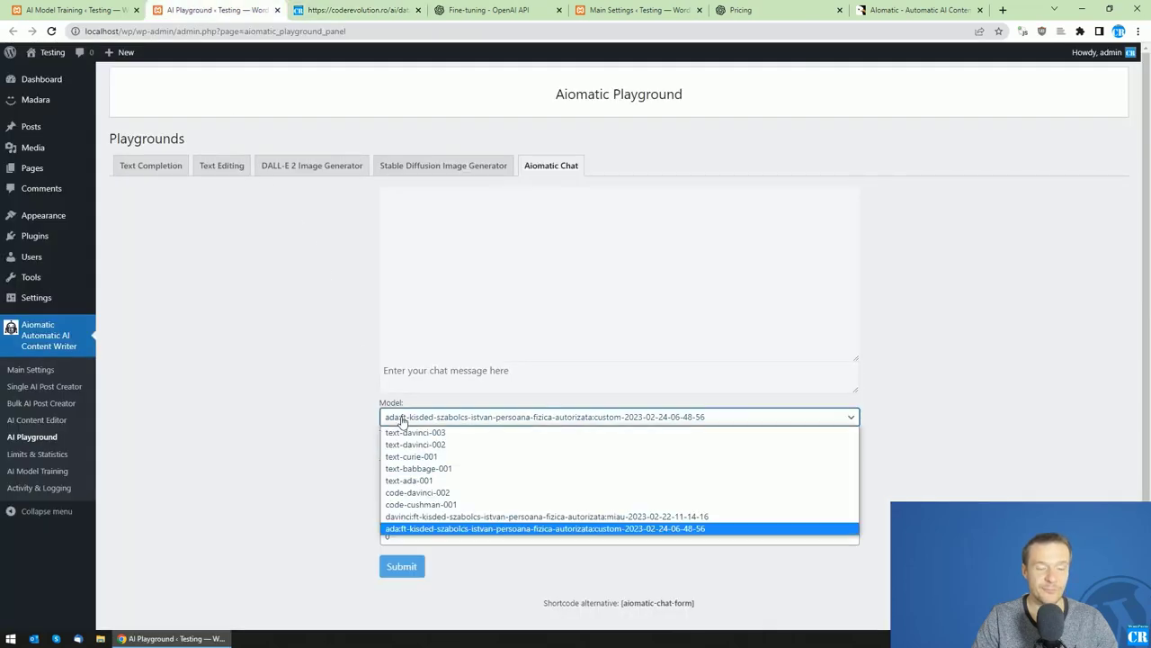
{"action": "left_click", "coordinate": [409, 480]}
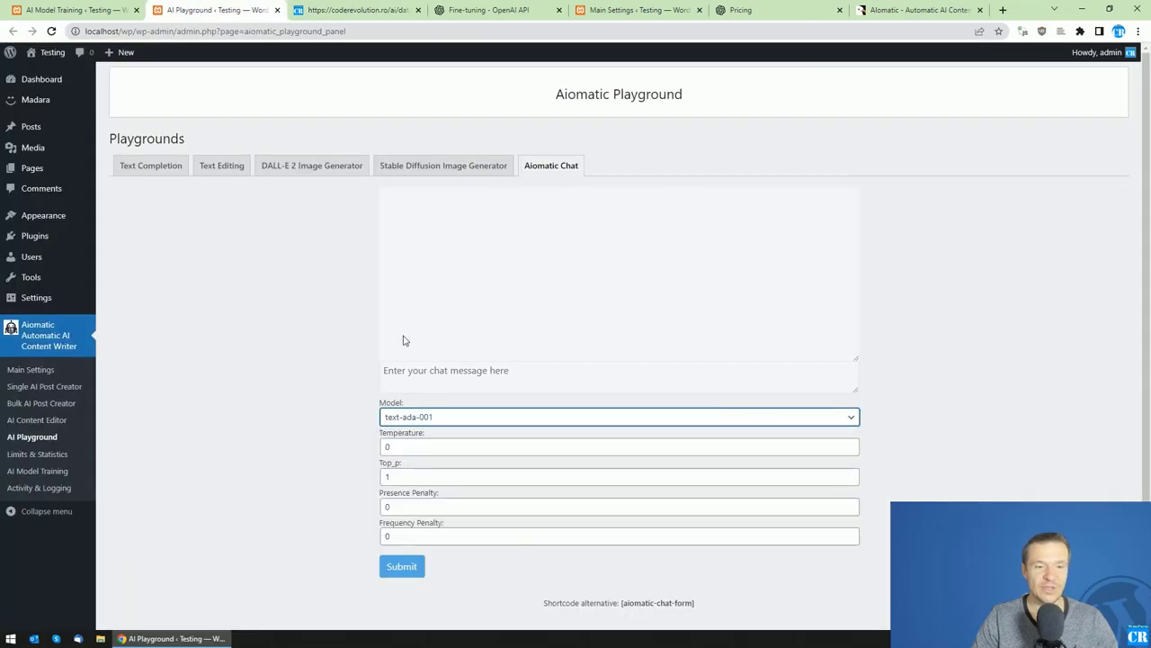
{"action": "left_click", "coordinate": [401, 369]}
{"action": "key", "text": "ctrl+v"}
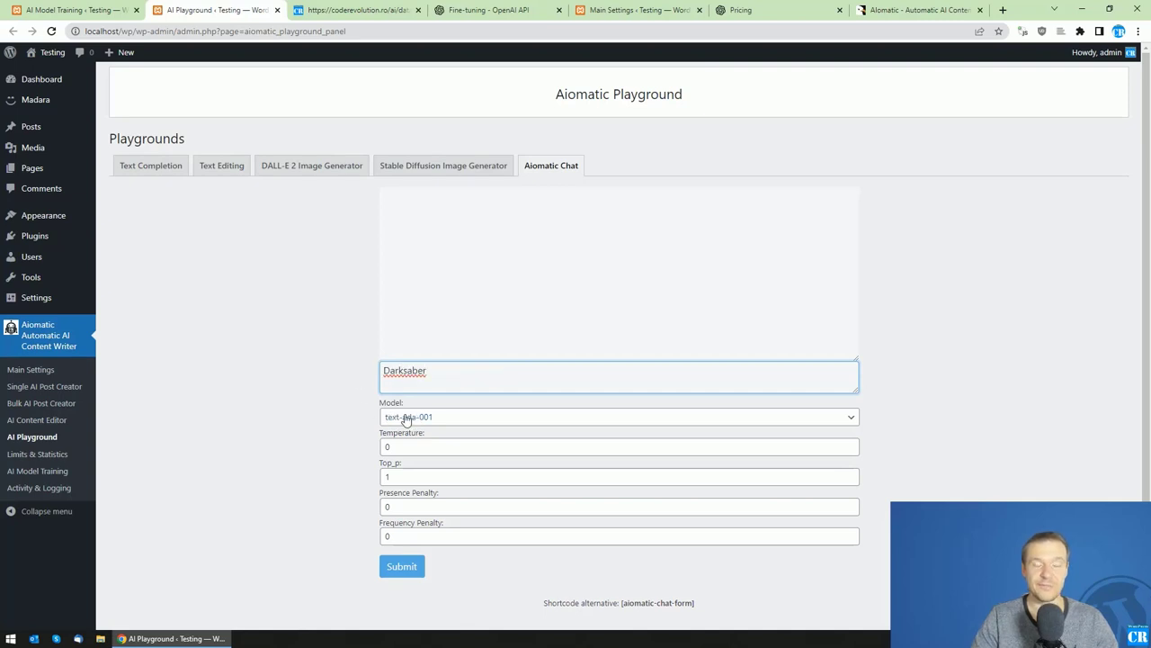
{"action": "left_click", "coordinate": [402, 565]}
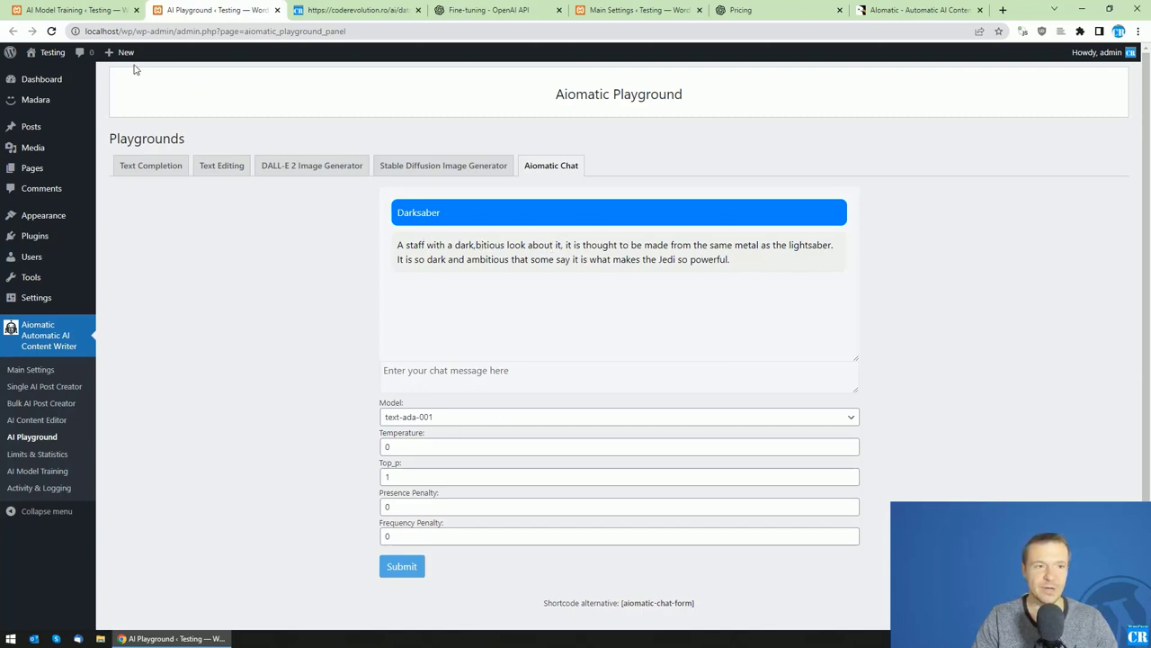
{"action": "left_click", "coordinate": [51, 31]}
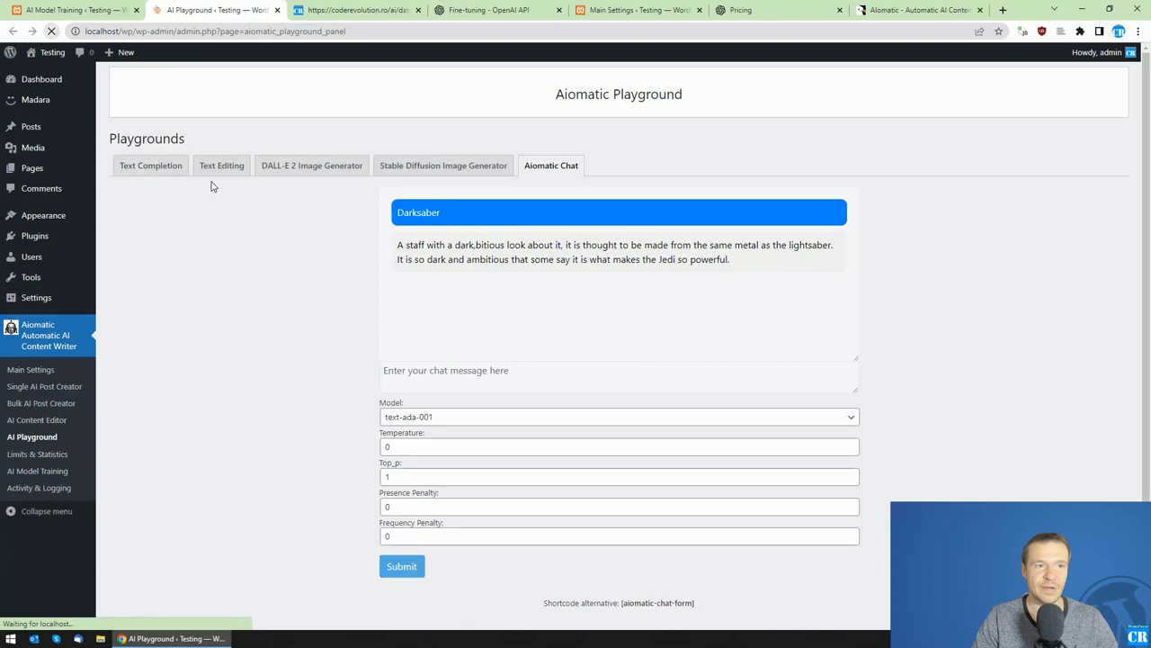
{"action": "left_click", "coordinate": [406, 421]}
{"action": "left_click", "coordinate": [406, 528]}
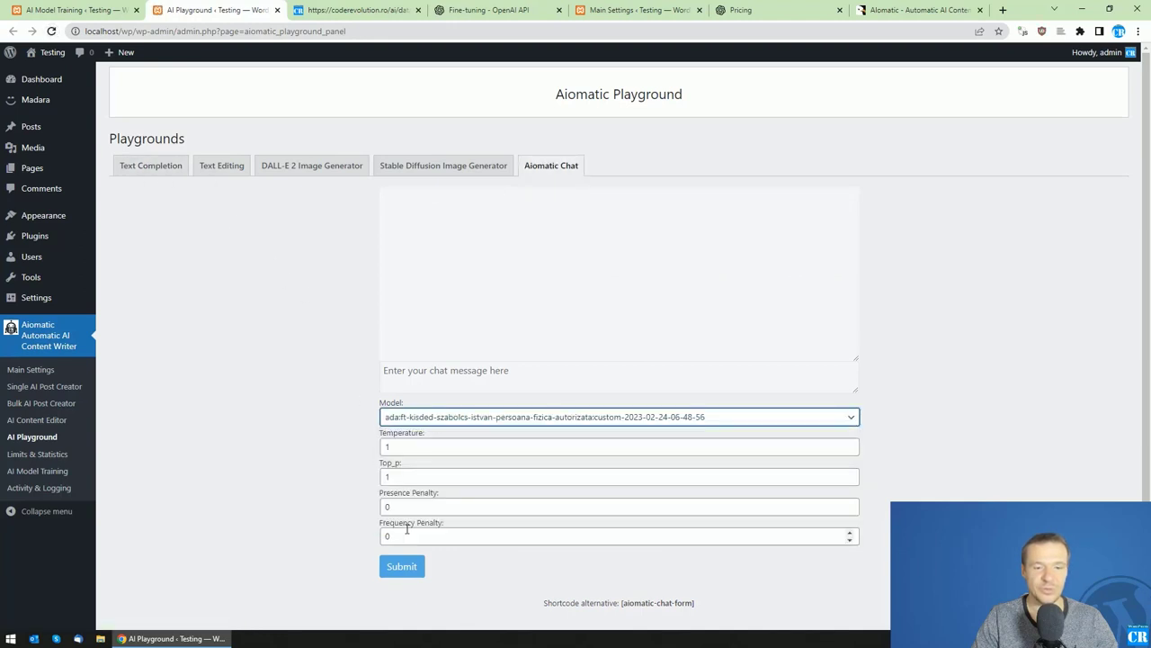
{"action": "left_click", "coordinate": [408, 378]}
{"action": "key", "text": "ctrl+v"}
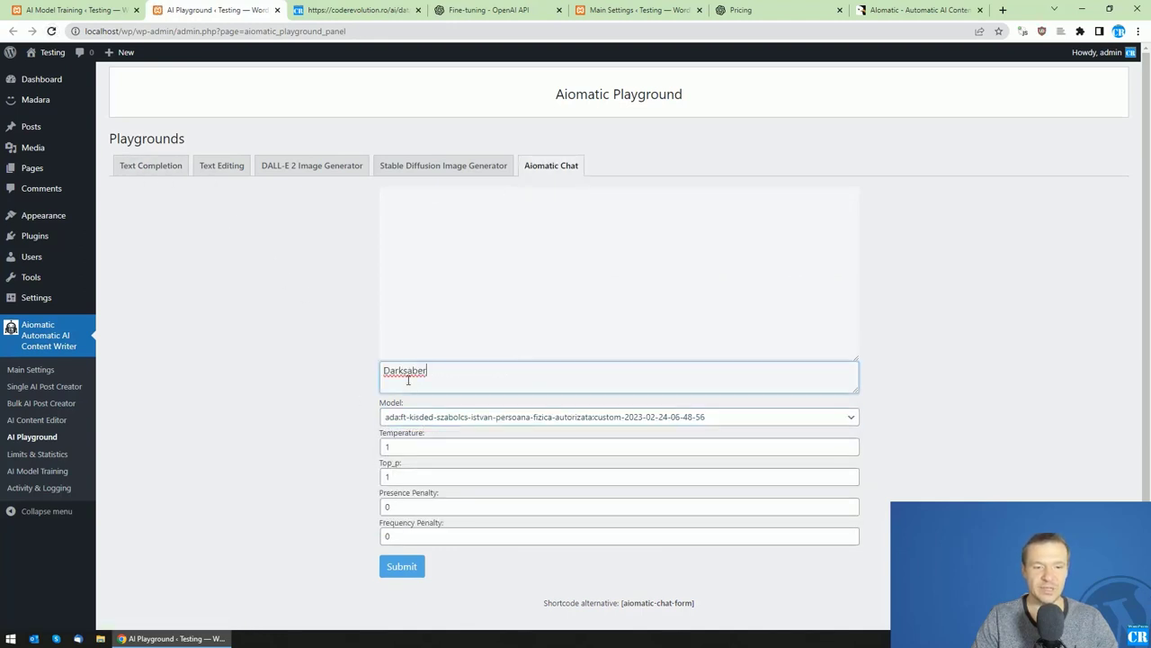
Step: Review the Darksaber entries in data.jsonl, then set the chat temperature to 0 and submit the message
{"action": "left_click", "coordinate": [354, 10]}
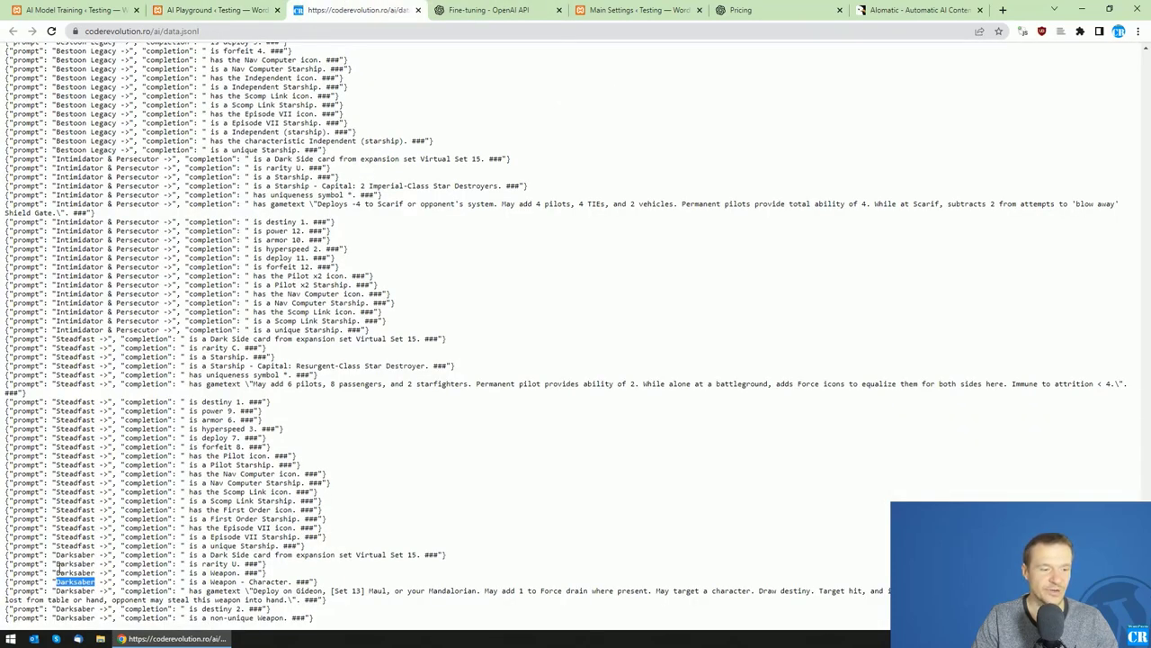
{"action": "left_click_drag", "start_coordinate": [55, 554], "coordinate": [322, 625]}
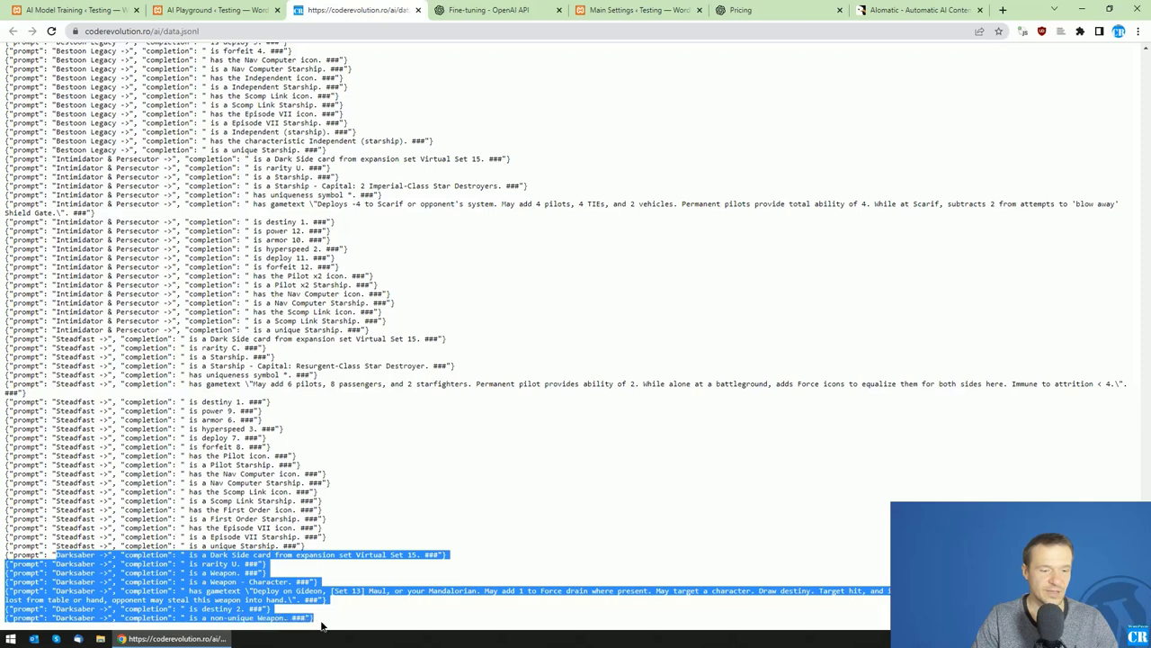
{"action": "left_click", "coordinate": [236, 10]}
{"action": "left_click", "coordinate": [387, 446]}
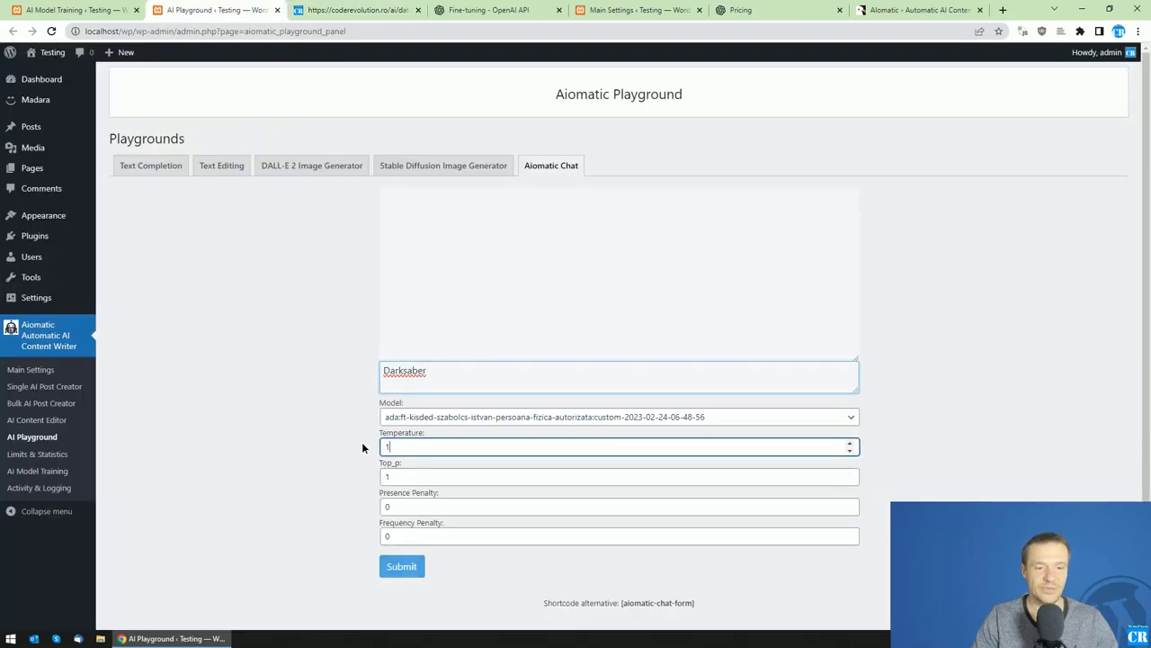
{"action": "key", "text": "BackSpace"}
{"action": "type", "text": "0"}
{"action": "left_click", "coordinate": [401, 566]}
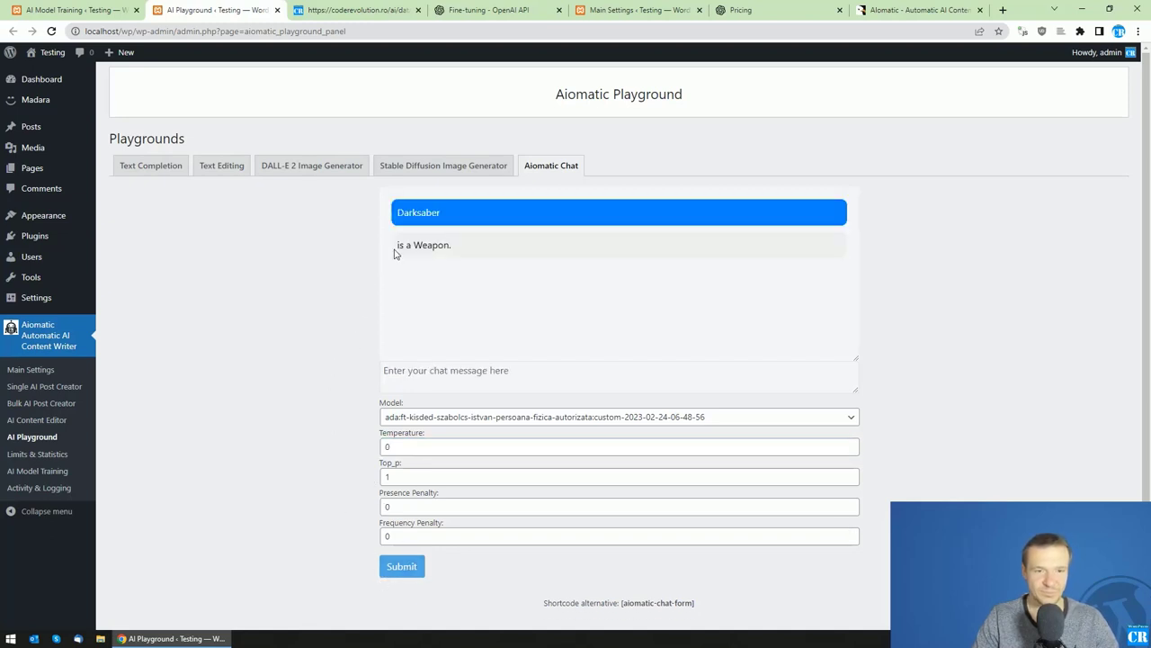
Step: Copy the chat reply "is a Weapon." and search for it in the data.jsonl file
{"action": "left_click_drag", "start_coordinate": [397, 242], "coordinate": [444, 245]}
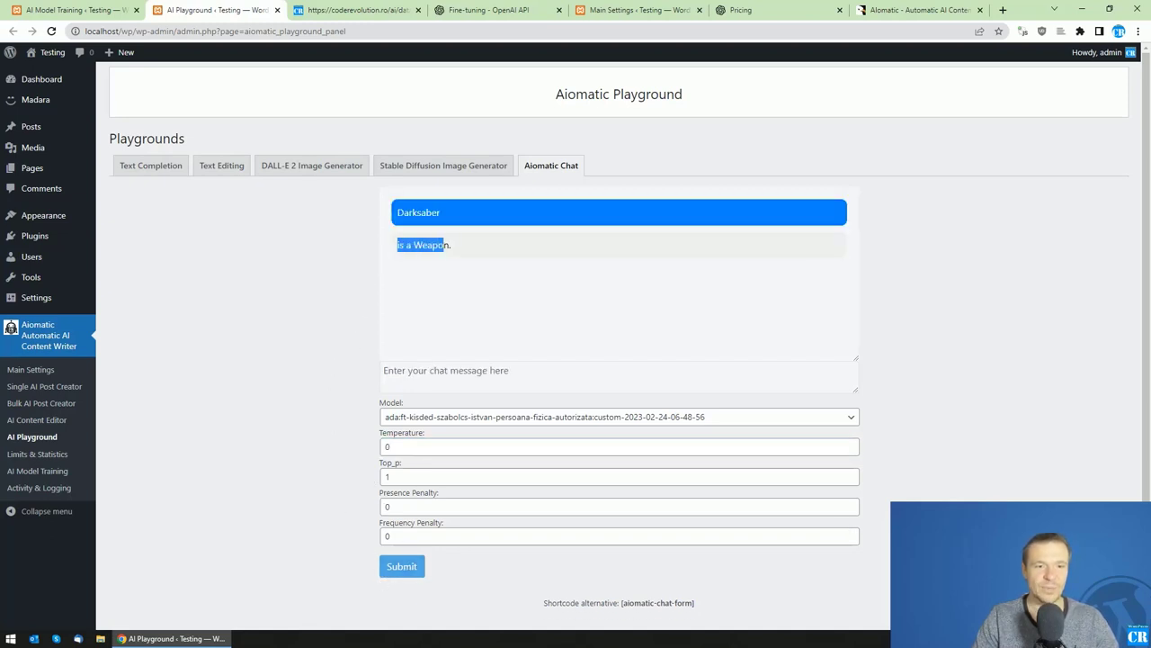
{"action": "left_click", "coordinate": [317, 9]}
{"action": "left_click", "coordinate": [213, 9]}
{"action": "key", "text": "ctrl+c"}
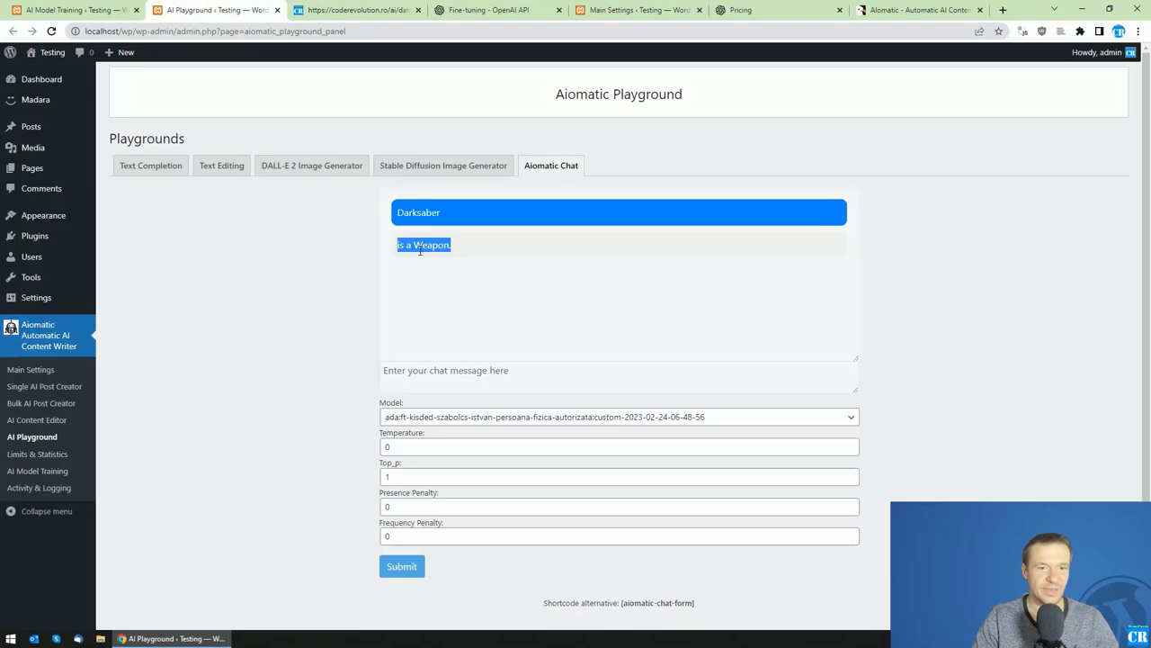
{"action": "left_click", "coordinate": [328, 9]}
{"action": "key", "text": "ctrl+f"}
{"action": "key", "text": "ctrl+v"}
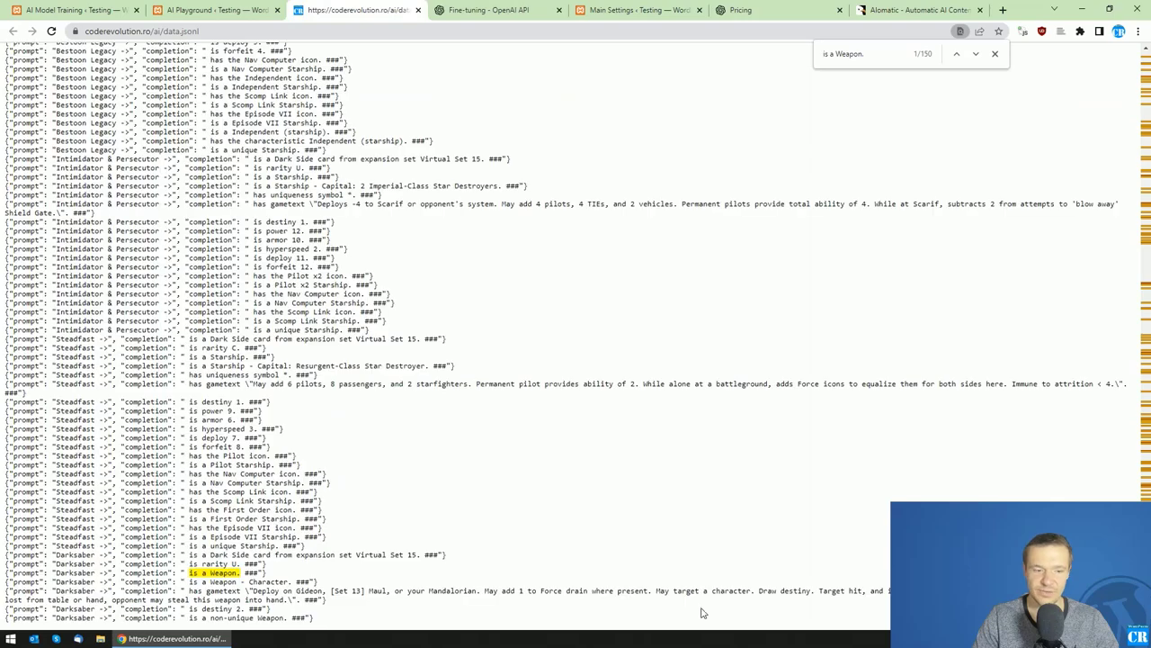
Step: Compare the Darksaber prompt with its matching completion in data.jsonl, then return to the Model Finetunes list
{"action": "double_click", "coordinate": [65, 573]}
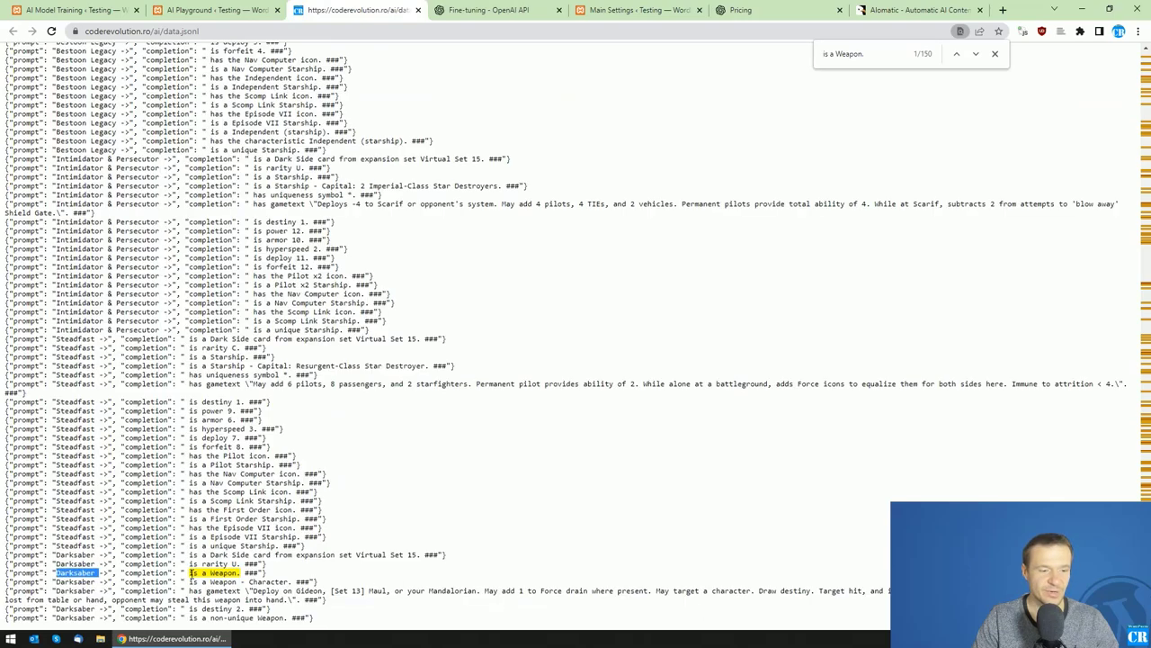
{"action": "left_click_drag", "start_coordinate": [188, 572], "coordinate": [241, 572]}
{"action": "left_click", "coordinate": [95, 581]}
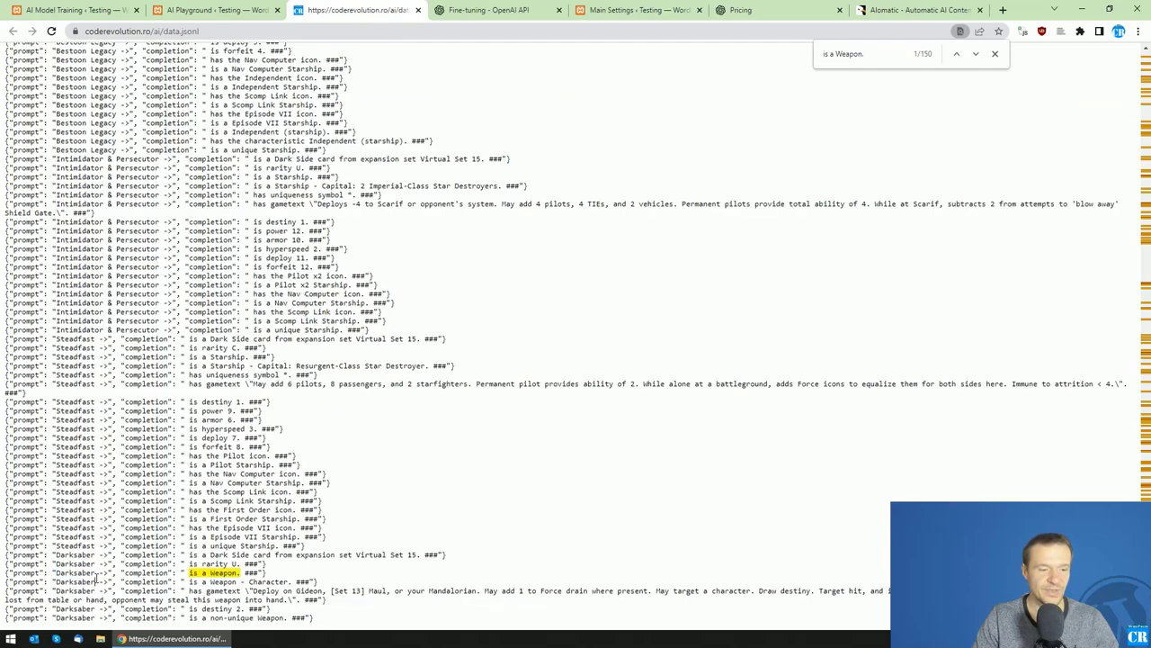
{"action": "left_click_drag", "start_coordinate": [101, 573], "coordinate": [93, 573]}
{"action": "left_click", "coordinate": [247, 573]}
{"action": "left_click", "coordinate": [72, 9]}
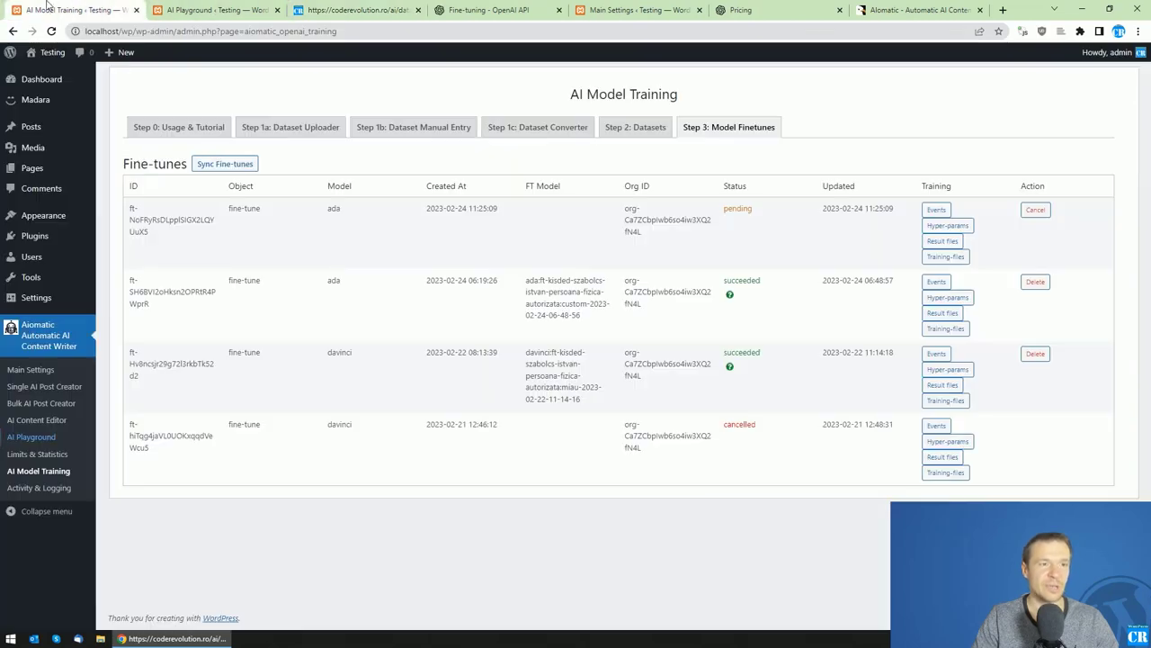
Step: Open Aiomatic's Main Settings separately and examine the suffix fields for fine-tuning prompts and completions
{"action": "middle_click", "coordinate": [33, 372]}
{"action": "key", "text": "ctrl+Tab"}
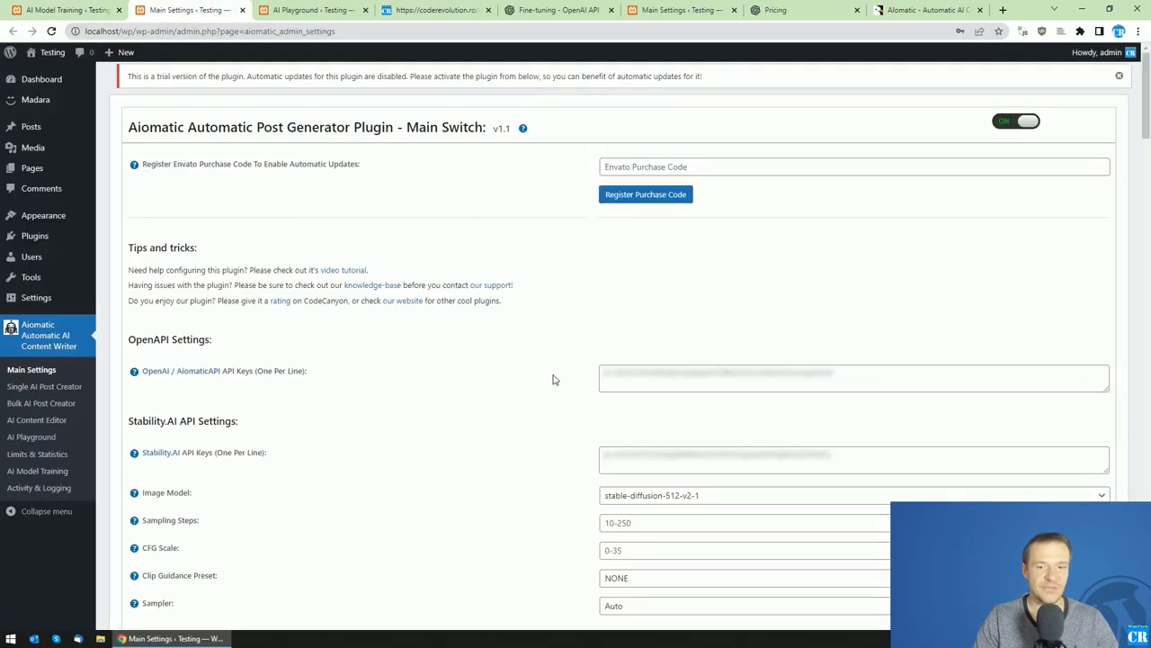
{"action": "scroll", "coordinate": [554, 378], "scroll_direction": "down", "scroll_amount": 9}
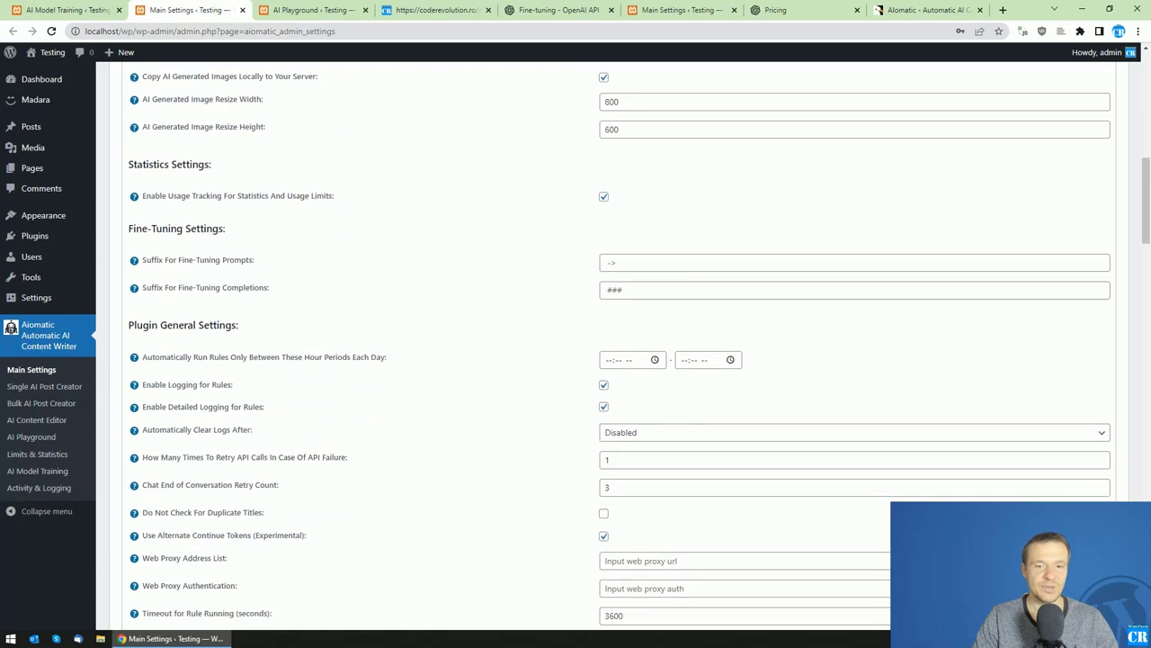
{"action": "left_click", "coordinate": [604, 262]}
{"action": "left_click", "coordinate": [602, 288]}
{"action": "left_click", "coordinate": [609, 262]}
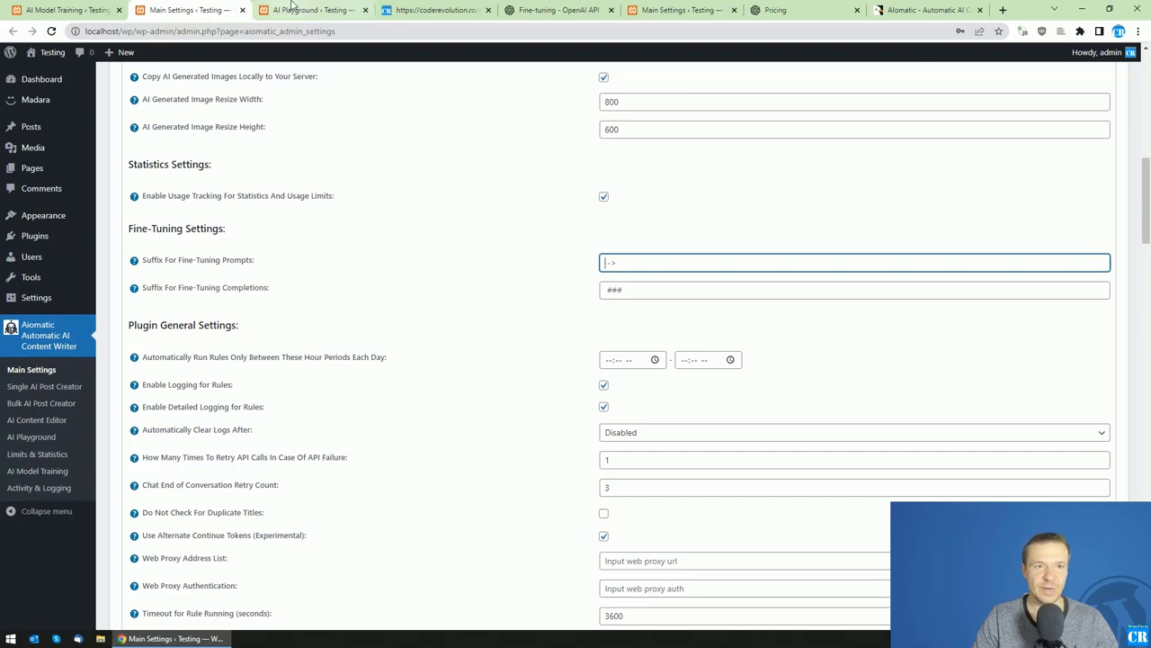
Step: Return to data.jsonl by way of the playground chat and examine the first completions for the Exegol: Sith Throne prompt
{"action": "left_click", "coordinate": [290, 5]}
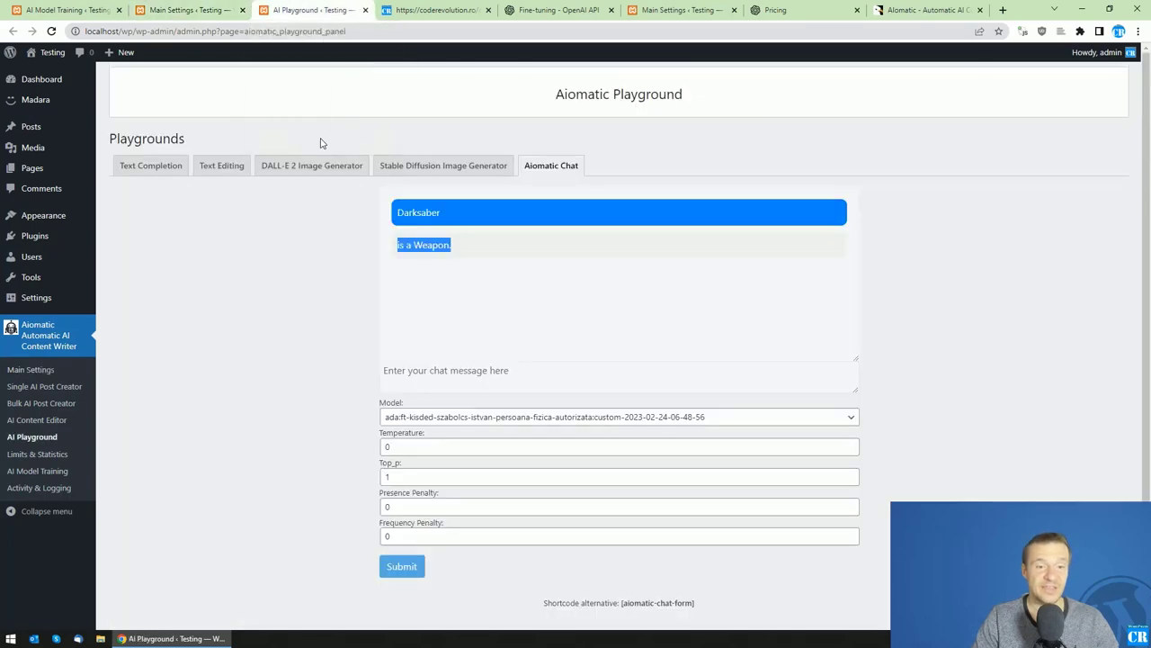
{"action": "left_click", "coordinate": [459, 5]}
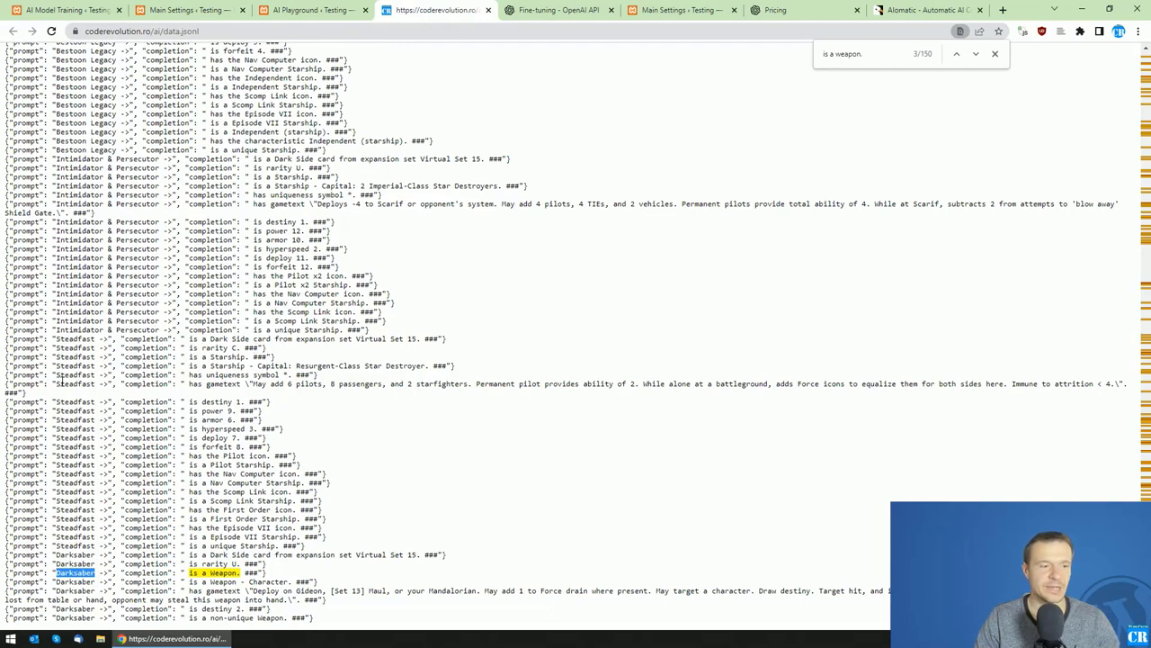
{"action": "scroll", "coordinate": [73, 476], "scroll_direction": "up", "scroll_amount": 7}
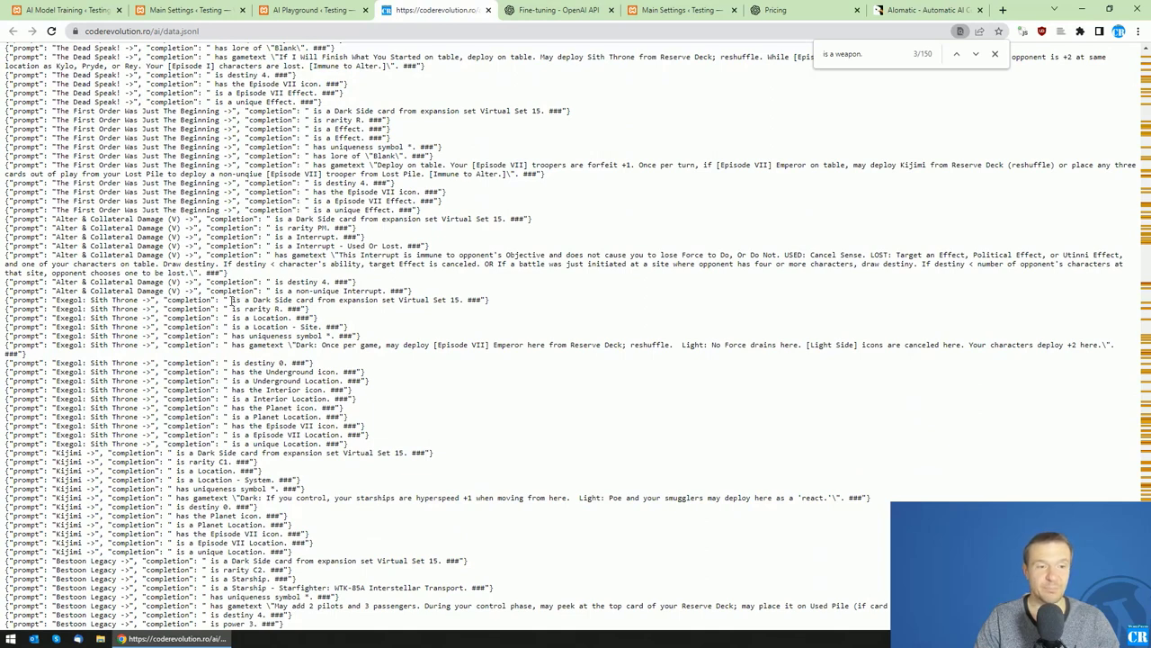
{"action": "left_click_drag", "start_coordinate": [231, 300], "coordinate": [459, 299]}
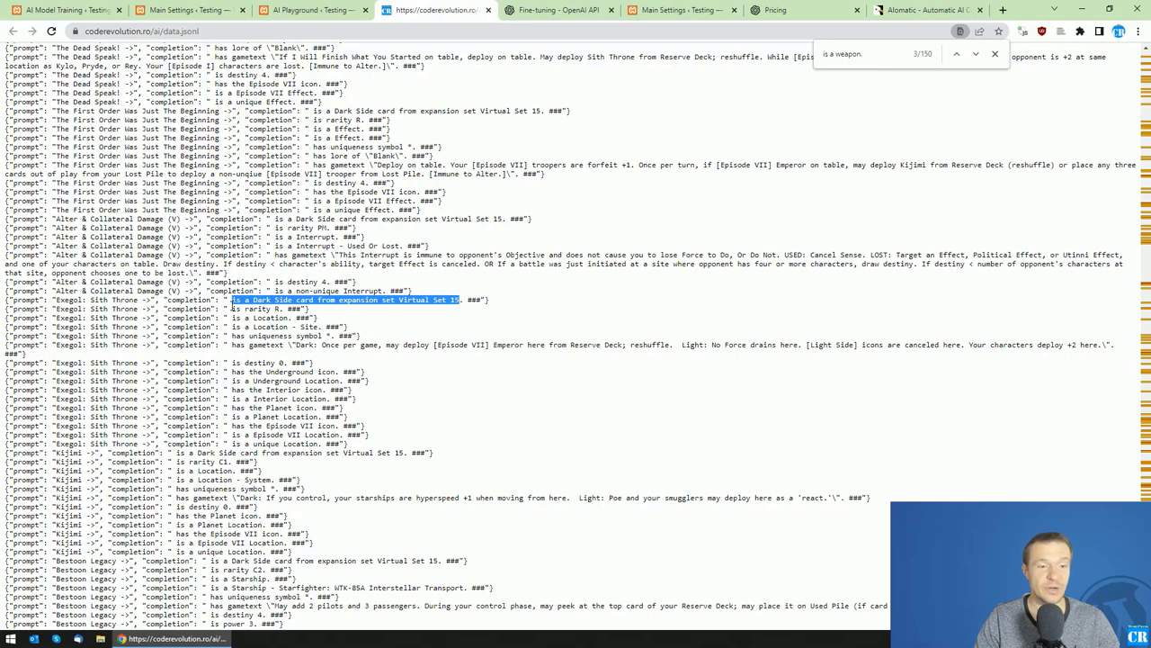
{"action": "left_click", "coordinate": [277, 308]}
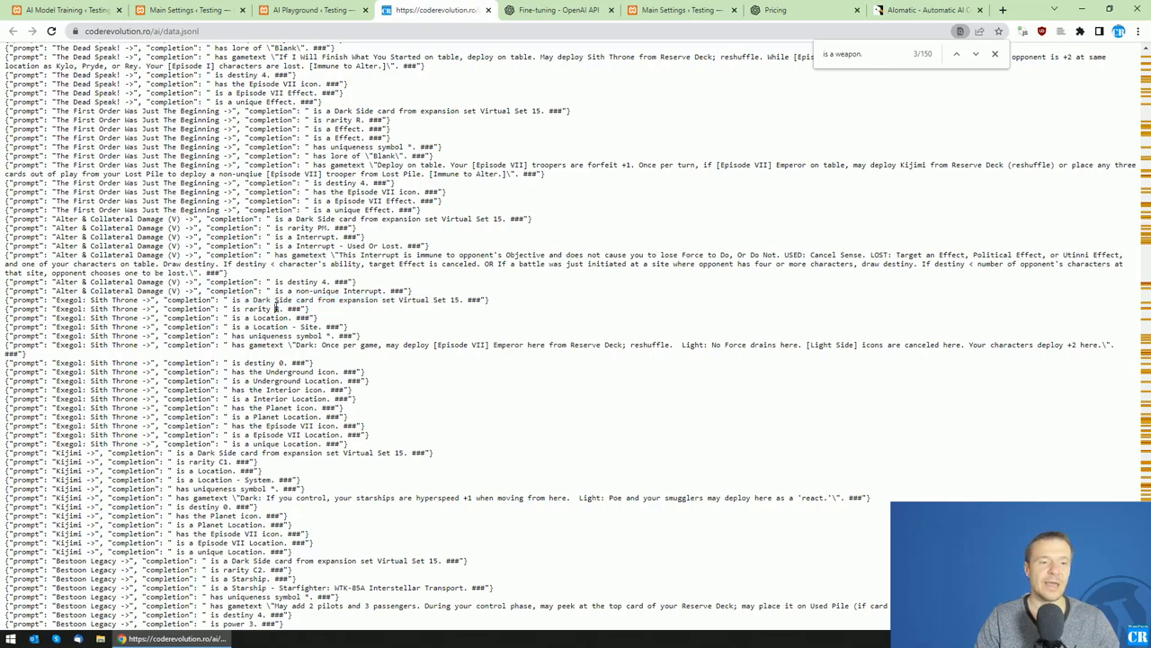
{"action": "left_click_drag", "start_coordinate": [231, 309], "coordinate": [281, 310]}
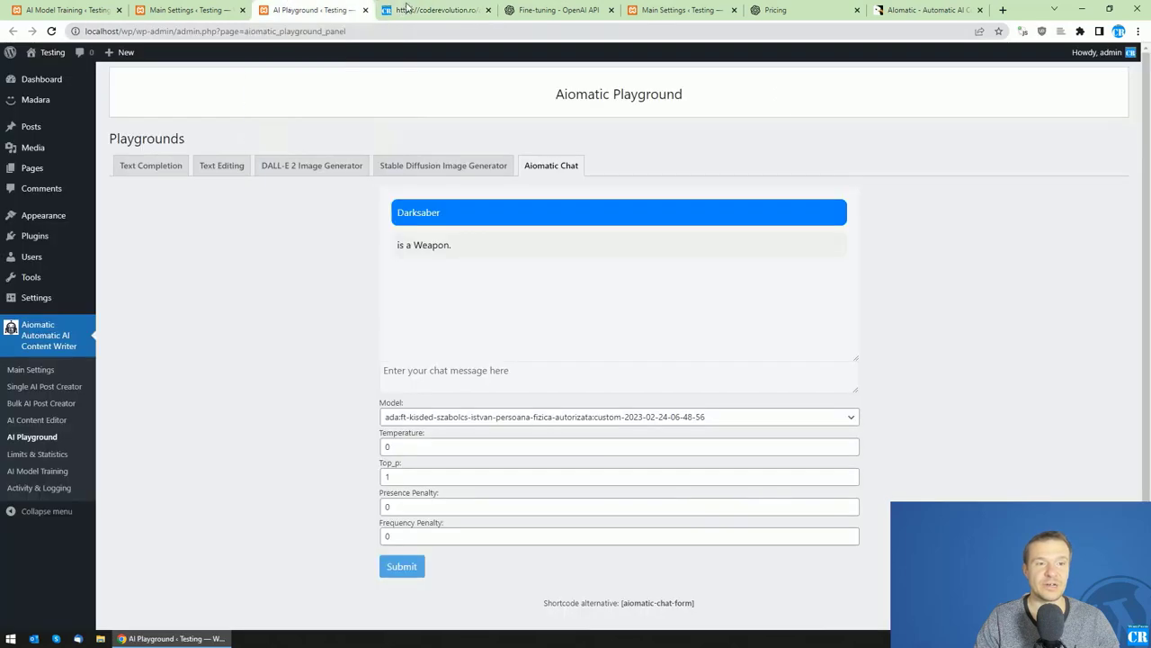
Step: Check which models the playground chat offers, then close the text search in data.jsonl and return to the playground
{"action": "left_click", "coordinate": [314, 11]}
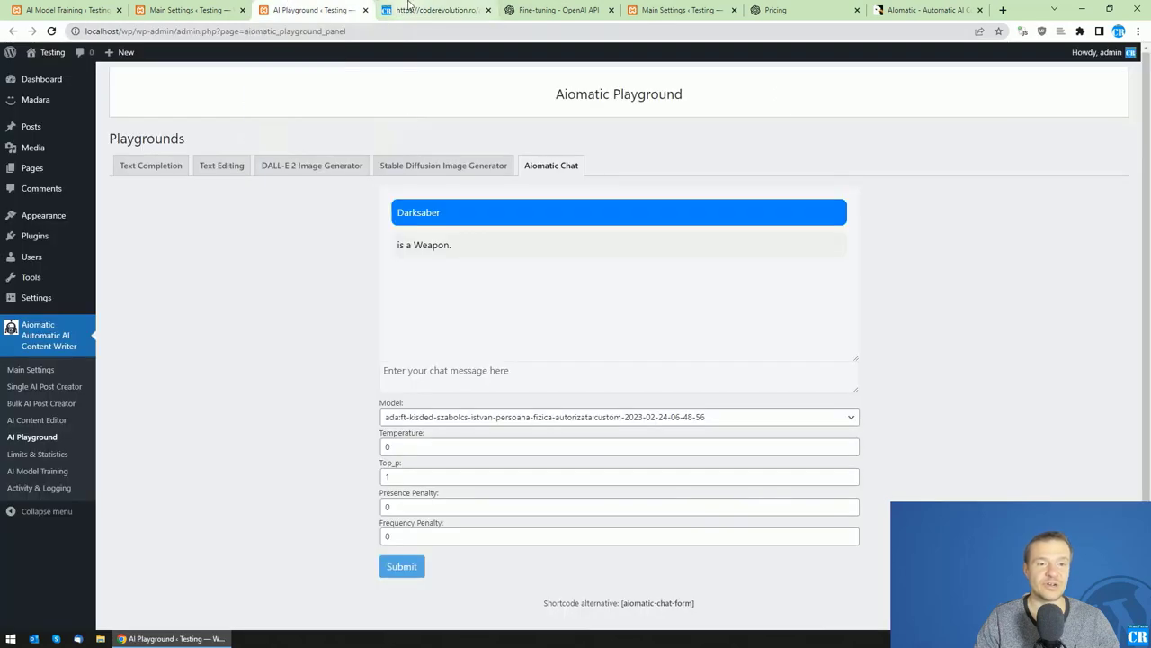
{"action": "left_click", "coordinate": [391, 419]}
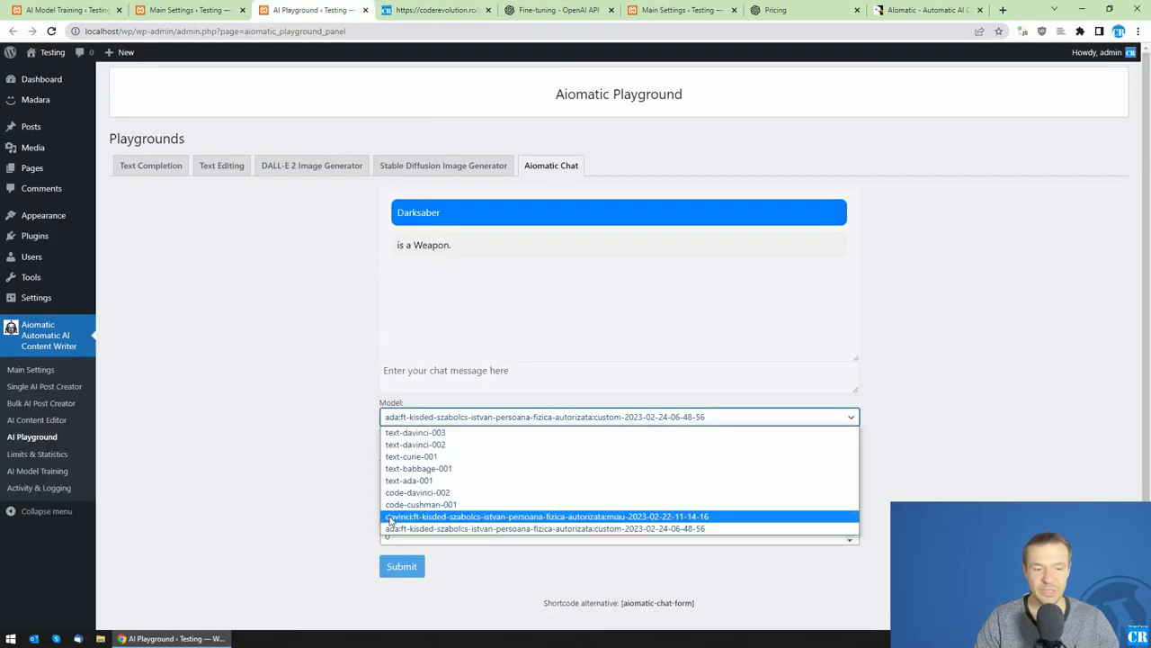
{"action": "left_click", "coordinate": [327, 404]}
{"action": "left_click", "coordinate": [399, 9]}
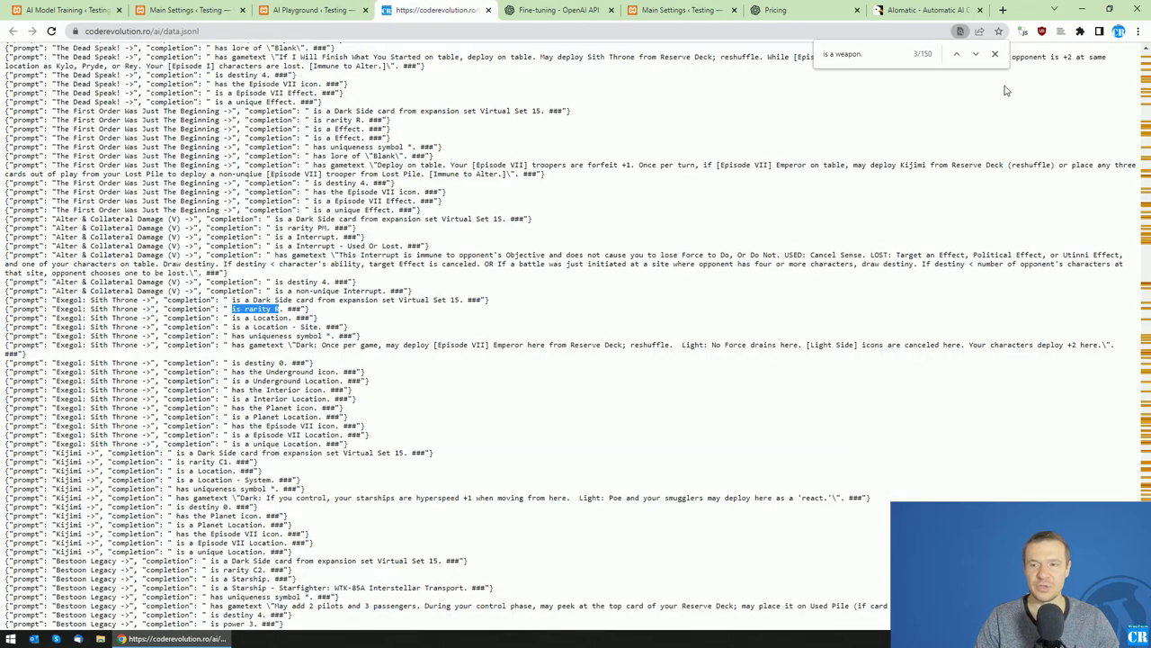
{"action": "left_click", "coordinate": [994, 56]}
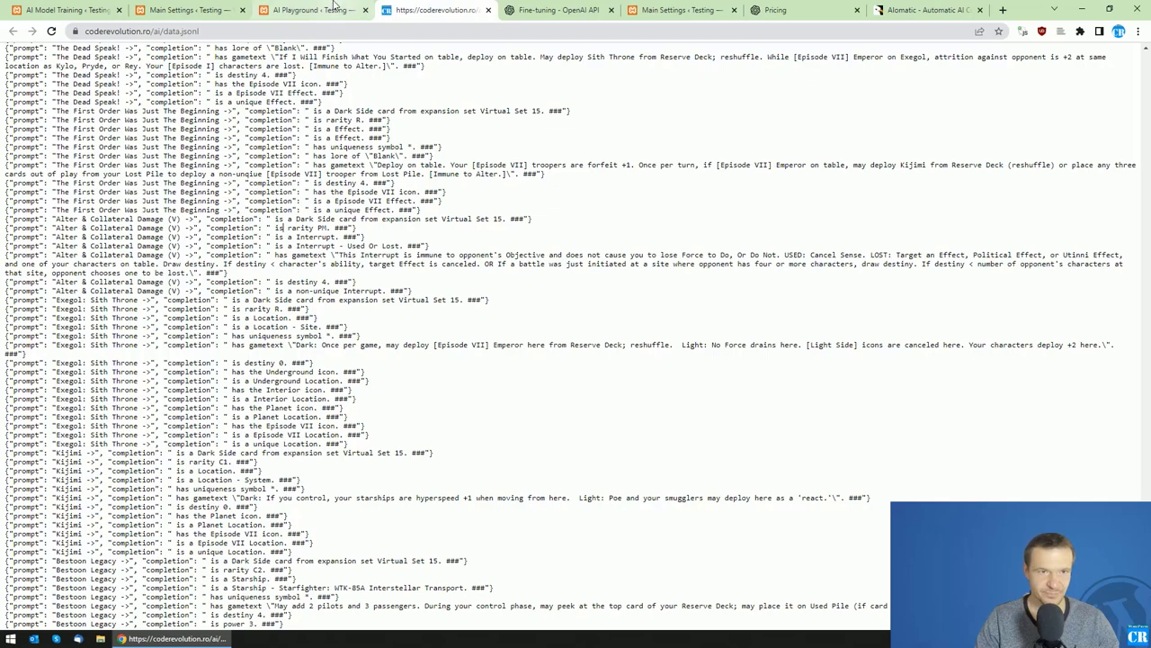
{"action": "left_click", "coordinate": [335, 9]}
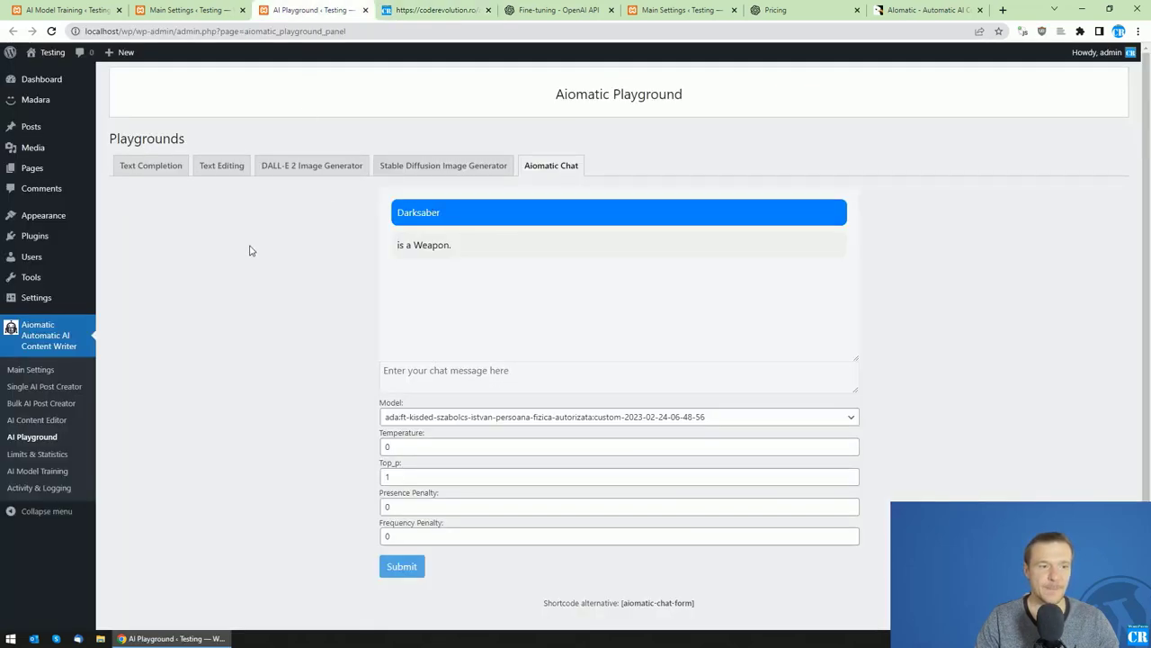
Step: Open the Model Finetunes list under AI Model Training and examine the base models, fine-tuned model names and statuses
{"action": "left_click", "coordinate": [34, 474]}
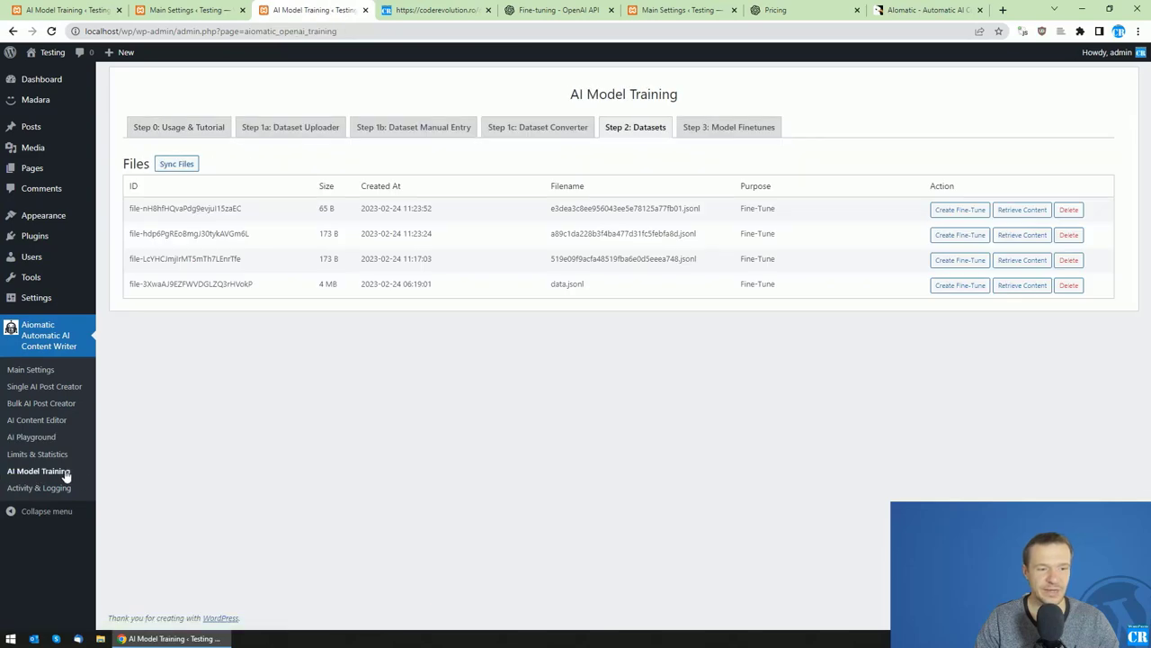
{"action": "left_click", "coordinate": [724, 127]}
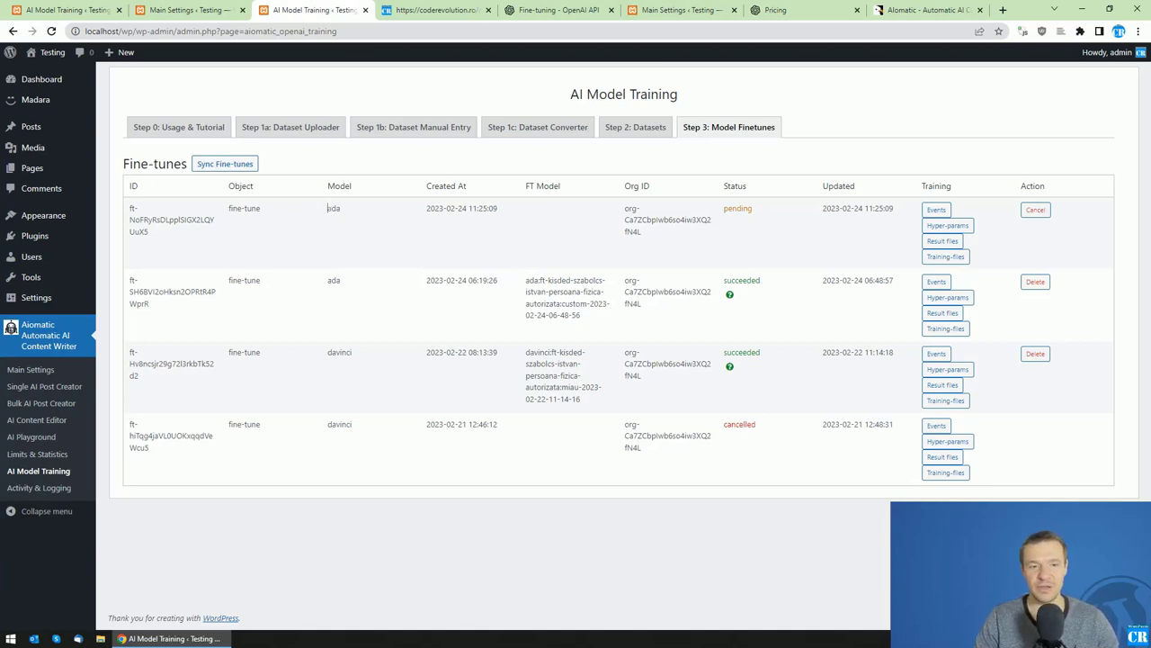
{"action": "left_click_drag", "start_coordinate": [328, 208], "coordinate": [340, 208]}
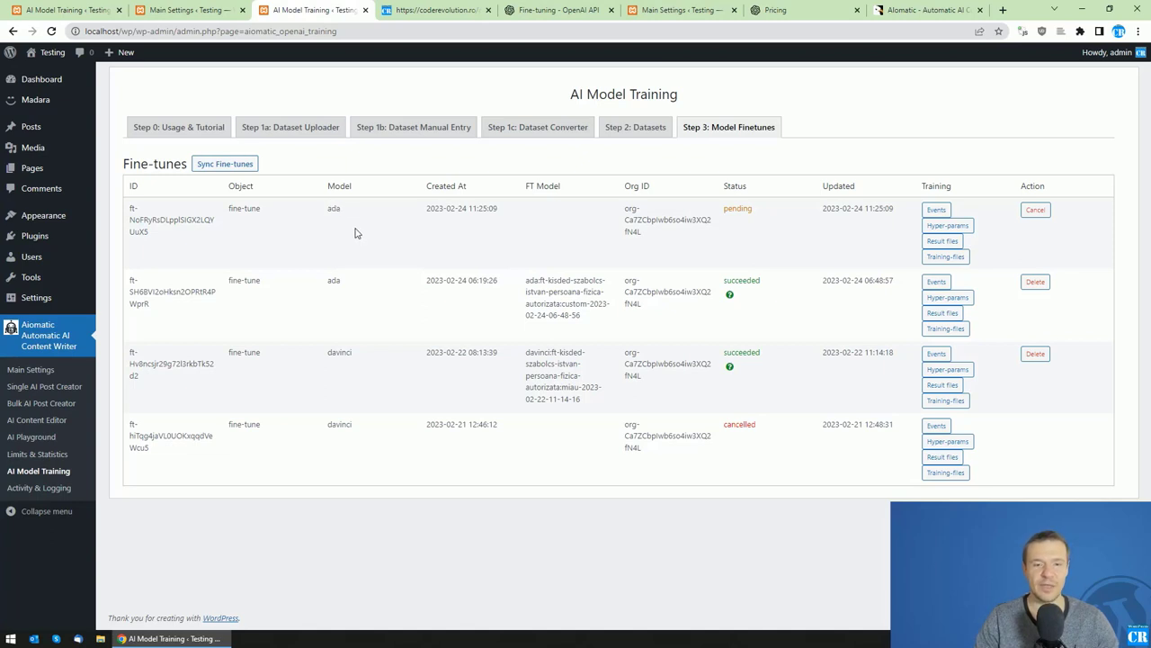
{"action": "left_click_drag", "start_coordinate": [526, 352], "coordinate": [549, 352]}
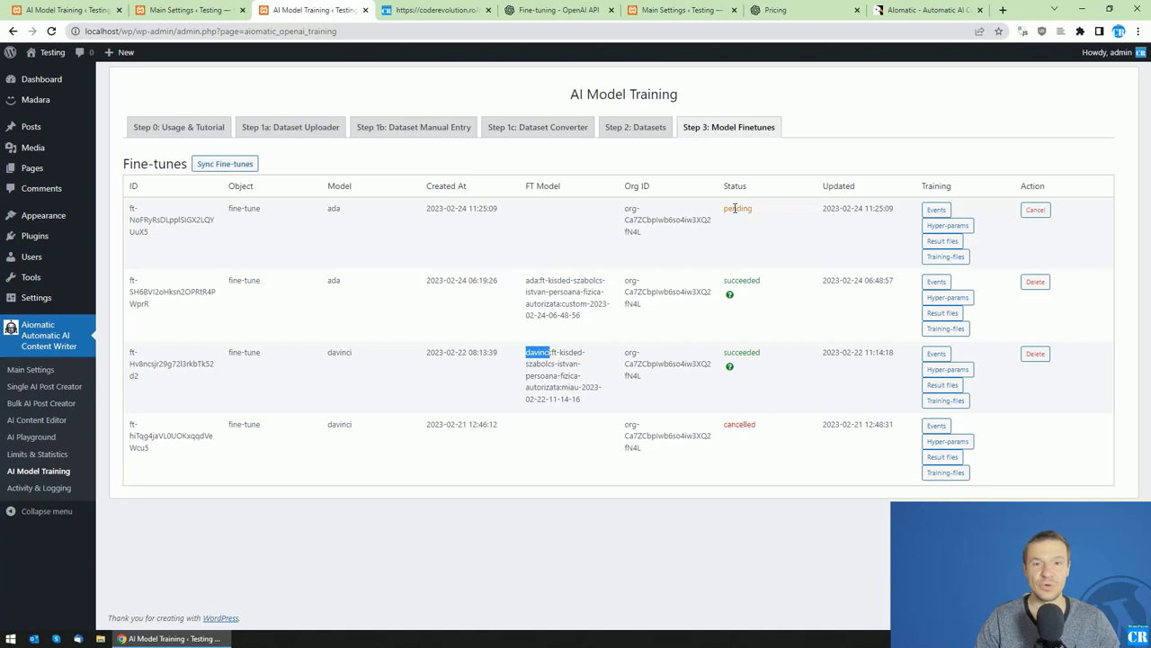
{"action": "left_click_drag", "start_coordinate": [723, 282], "coordinate": [761, 282]}
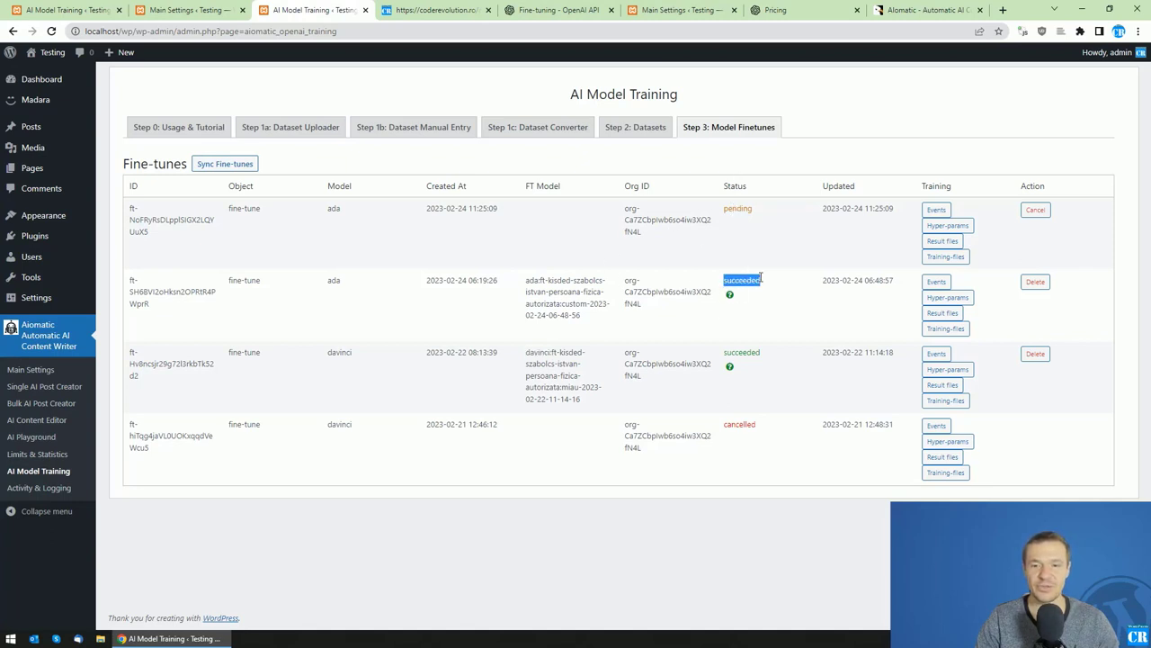
{"action": "mouse_move", "coordinate": [731, 297]}
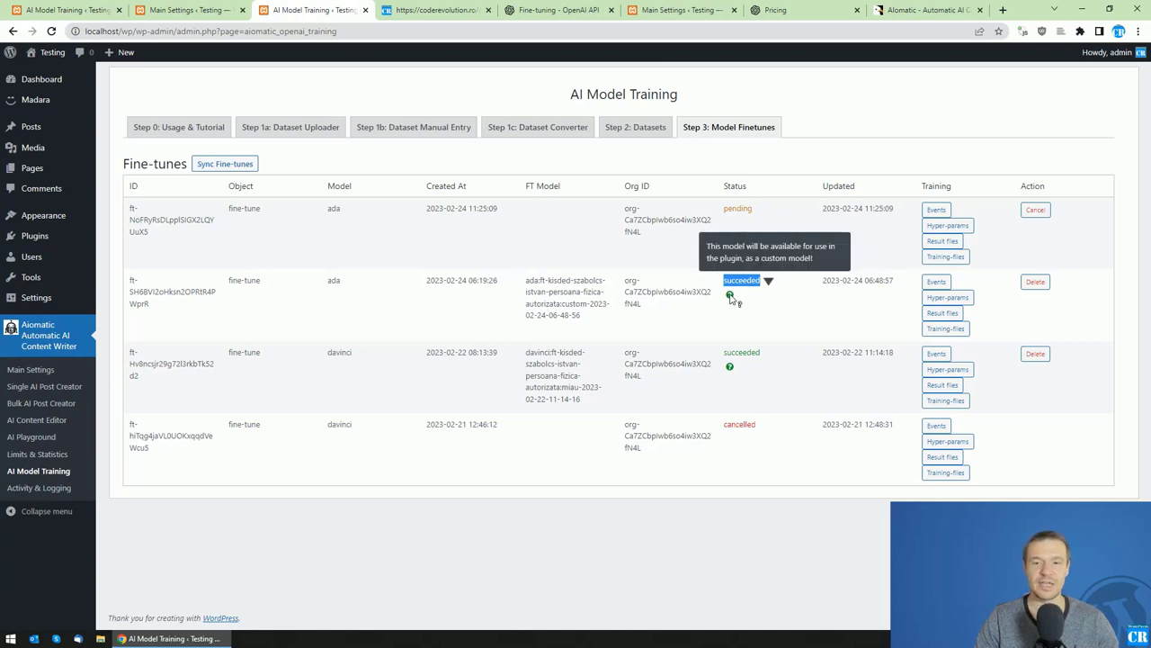
Step: Open the Single AI Post Creator, Bulk AI Post Creator, AI Content Editor and AI Playground pages in separate browser tabs
{"action": "middle_click", "coordinate": [34, 389]}
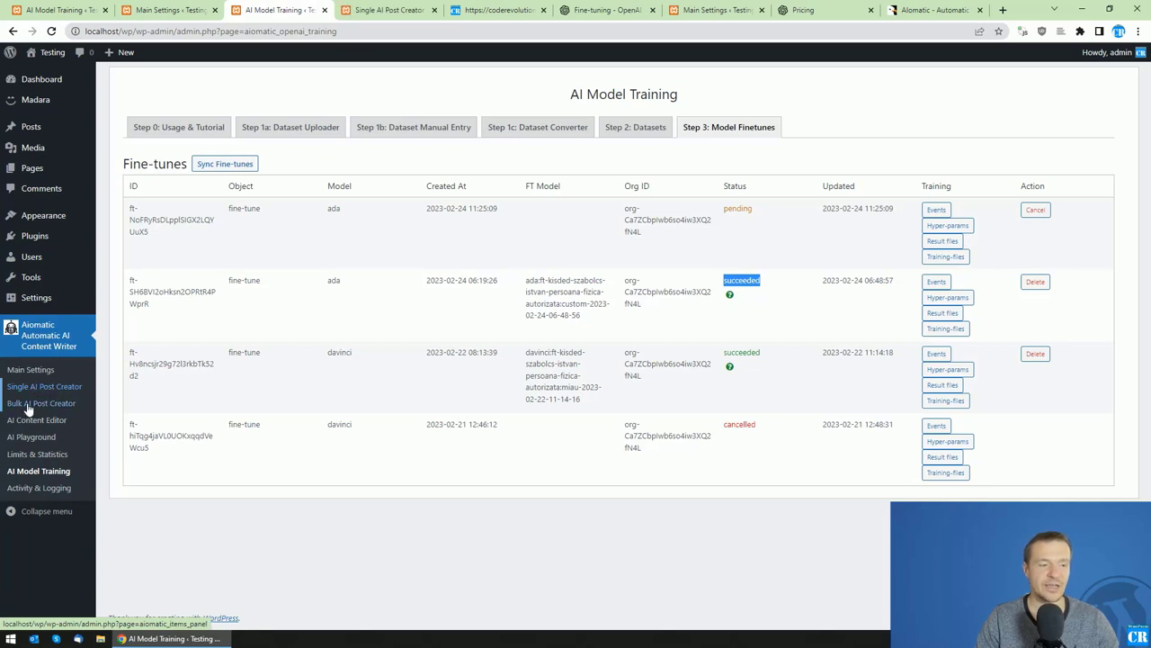
{"action": "middle_click", "coordinate": [27, 404]}
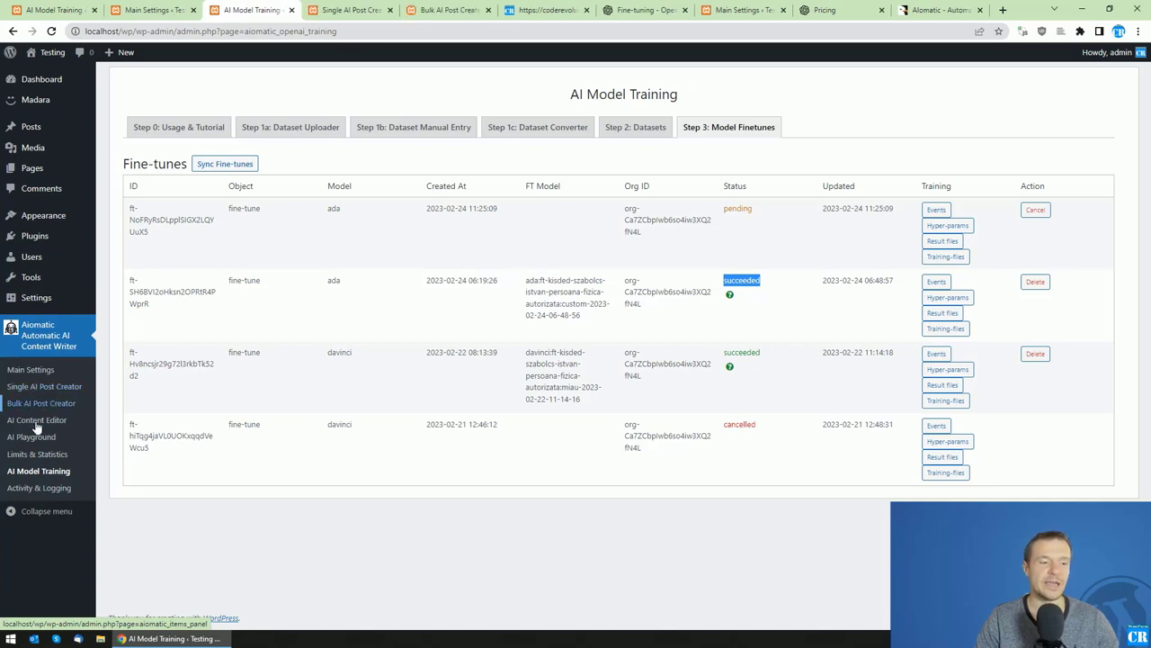
{"action": "middle_click", "coordinate": [26, 425]}
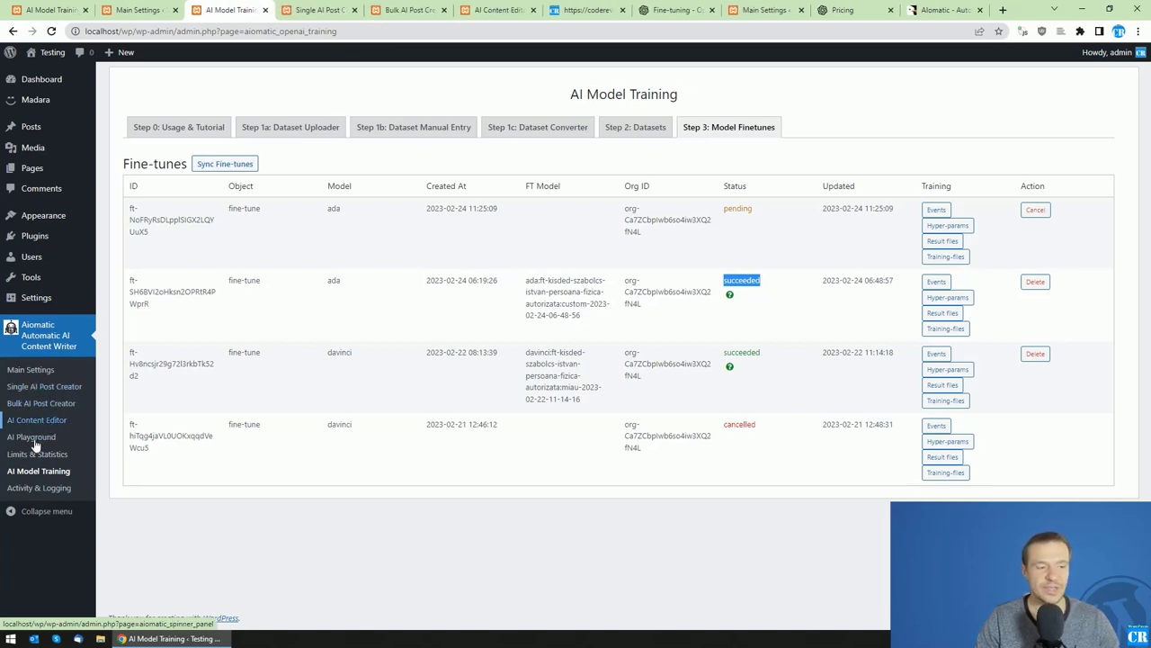
{"action": "middle_click", "coordinate": [27, 438]}
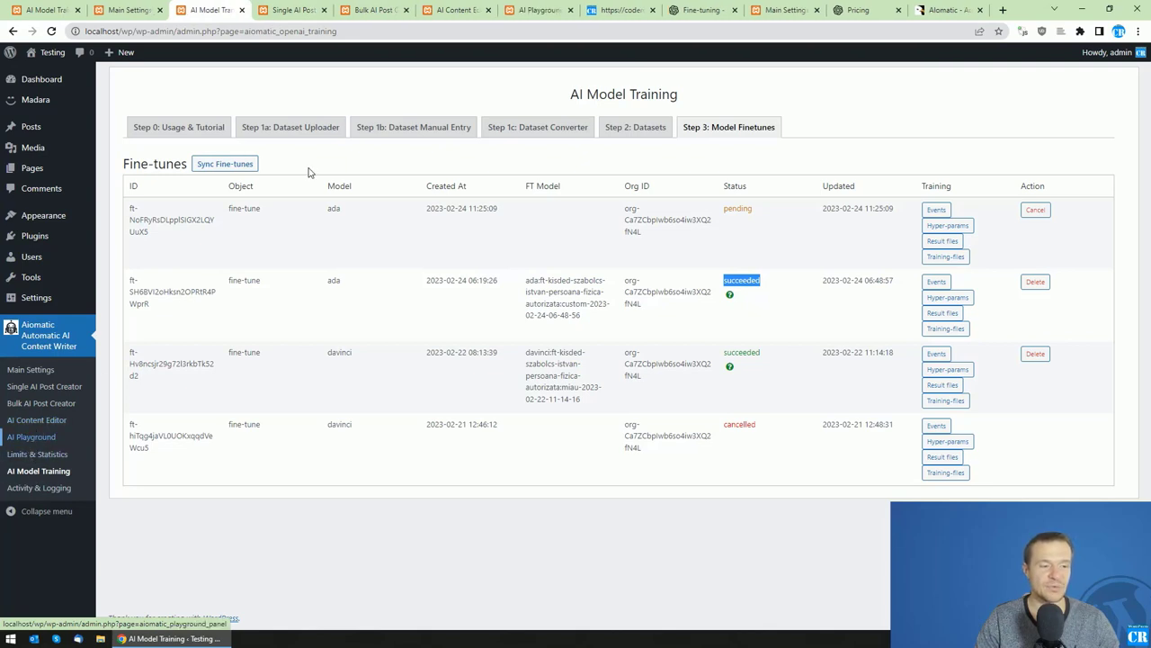
Step: Examine the models available in the Model Settings of the Single AI Post Creator
{"action": "left_click", "coordinate": [289, 10]}
{"action": "scroll", "coordinate": [1008, 377], "scroll_direction": "down", "scroll_amount": 4}
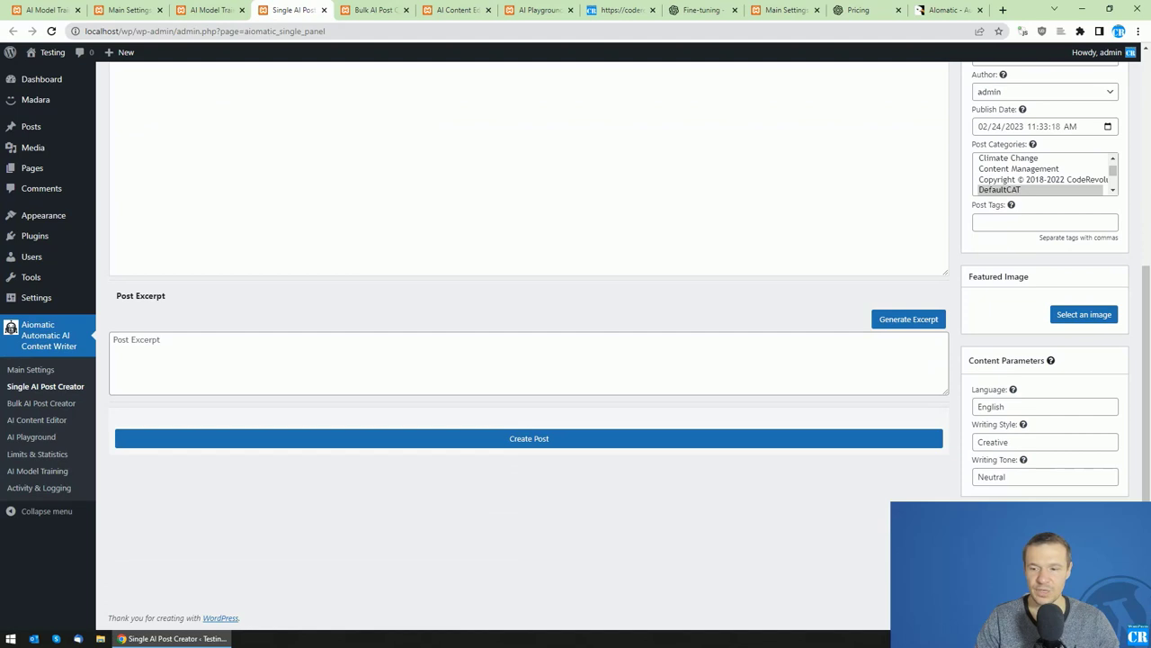
{"action": "scroll", "coordinate": [630, 288], "scroll_direction": "down", "scroll_amount": 2}
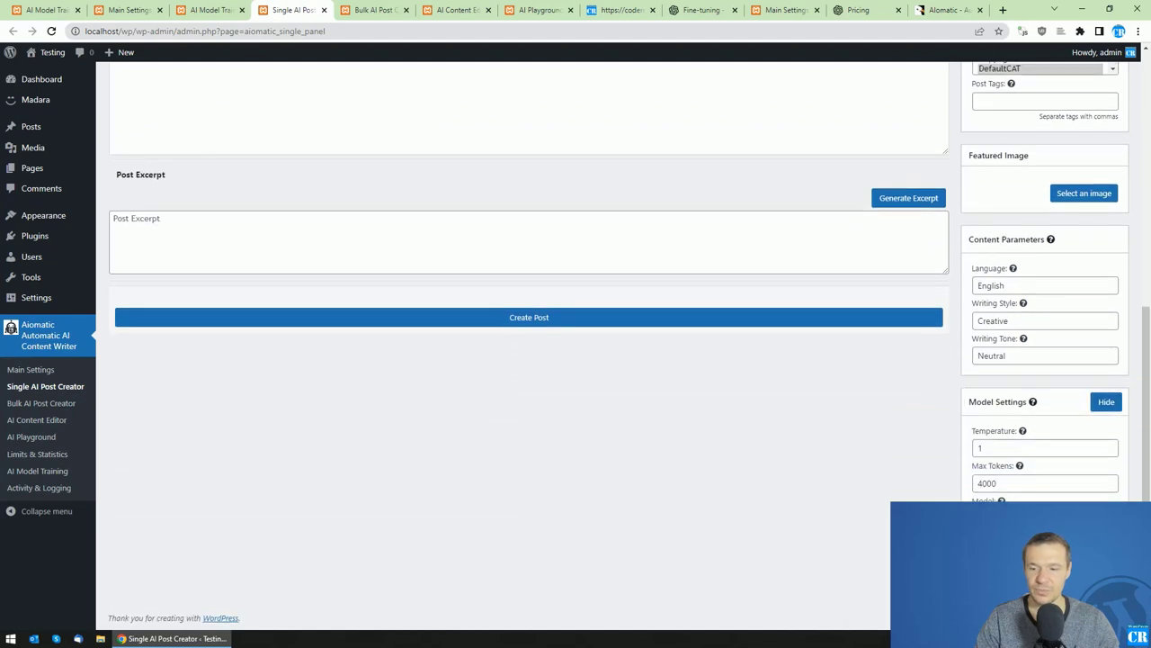
{"action": "left_click", "coordinate": [1043, 517]}
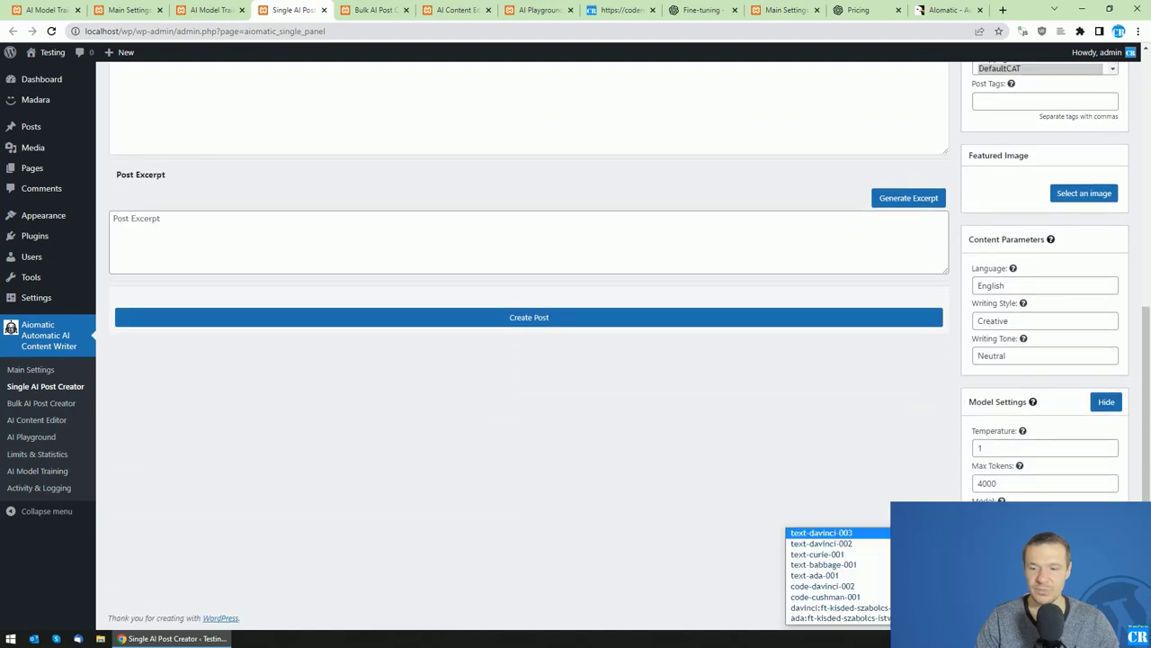
Step: Open the new rule's advanced settings in the Bulk AI Post Creator and examine the models offered for title text generation
{"action": "left_click", "coordinate": [378, 9]}
{"action": "left_click", "coordinate": [212, 9]}
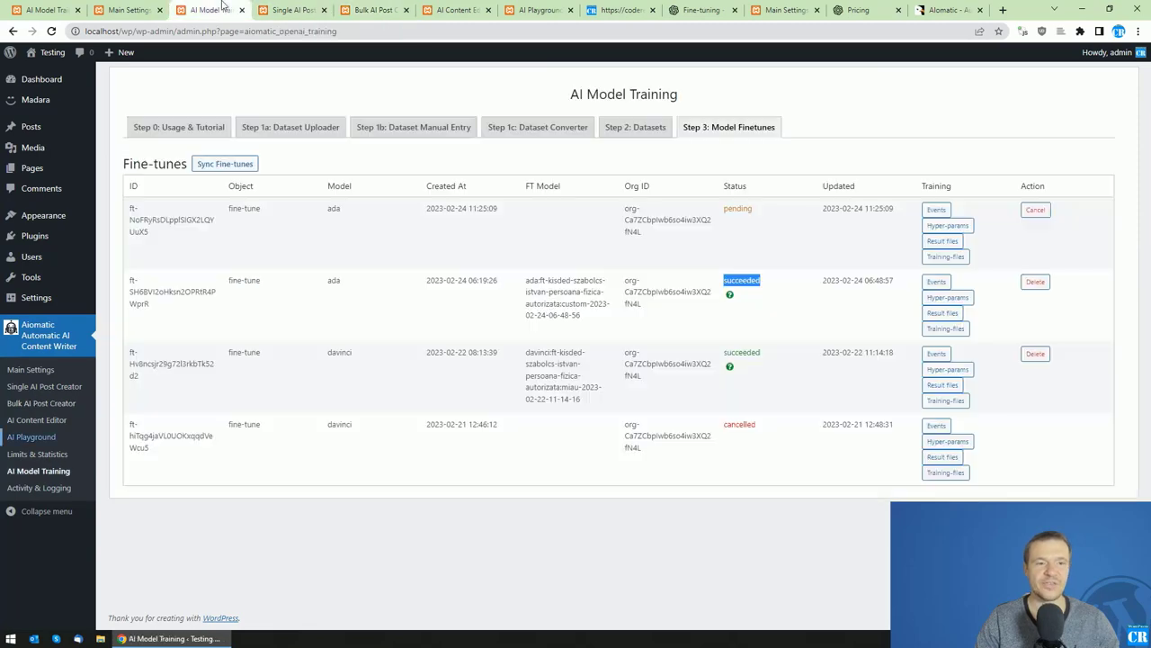
{"action": "left_click", "coordinate": [374, 10]}
{"action": "left_click", "coordinate": [547, 151]}
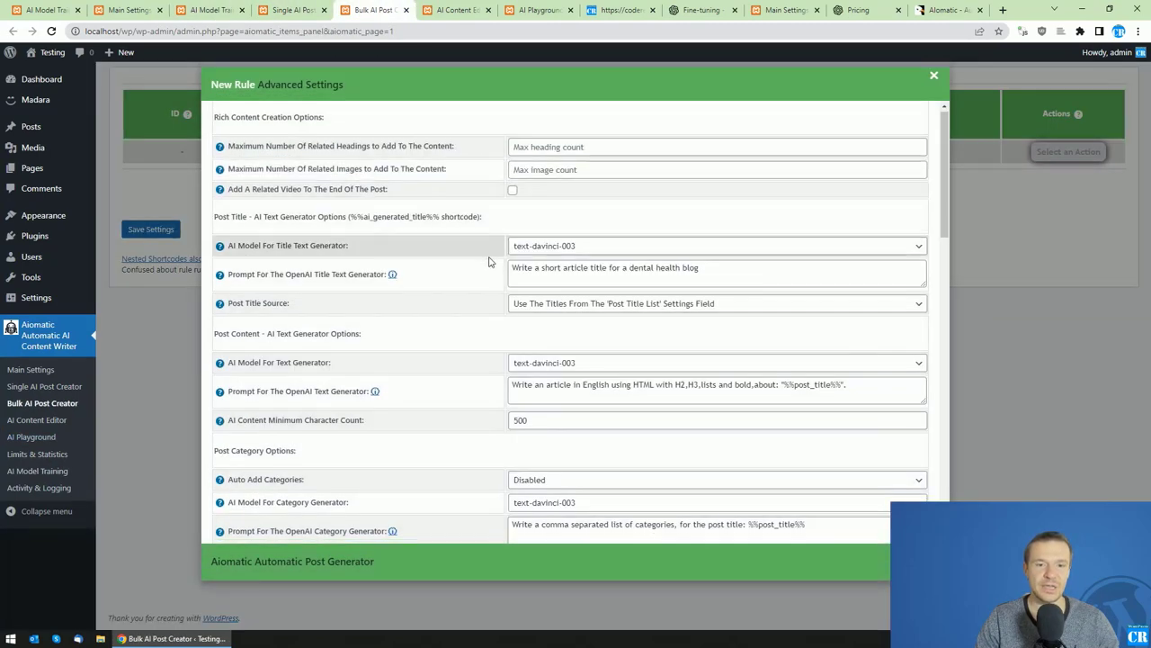
{"action": "scroll", "coordinate": [531, 198], "scroll_direction": "down", "scroll_amount": 2}
{"action": "left_click", "coordinate": [540, 129]}
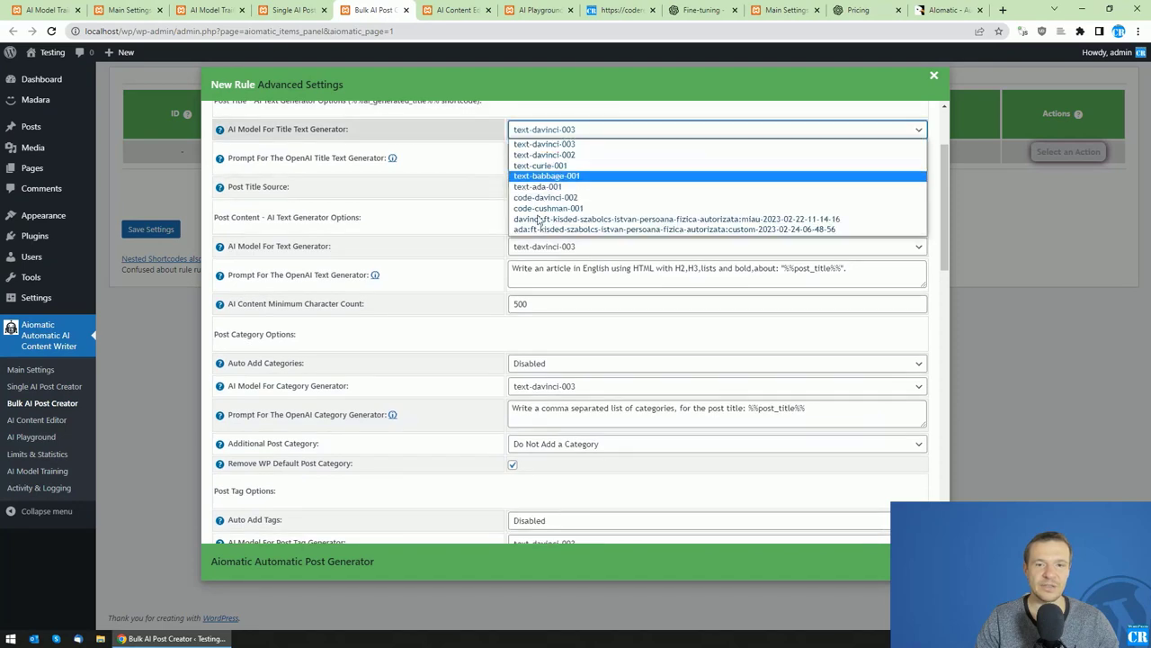
{"action": "left_click", "coordinate": [455, 278]}
Step: Examine the models offered for the new rule's category generator and post tag generator
{"action": "left_click", "coordinate": [540, 386]}
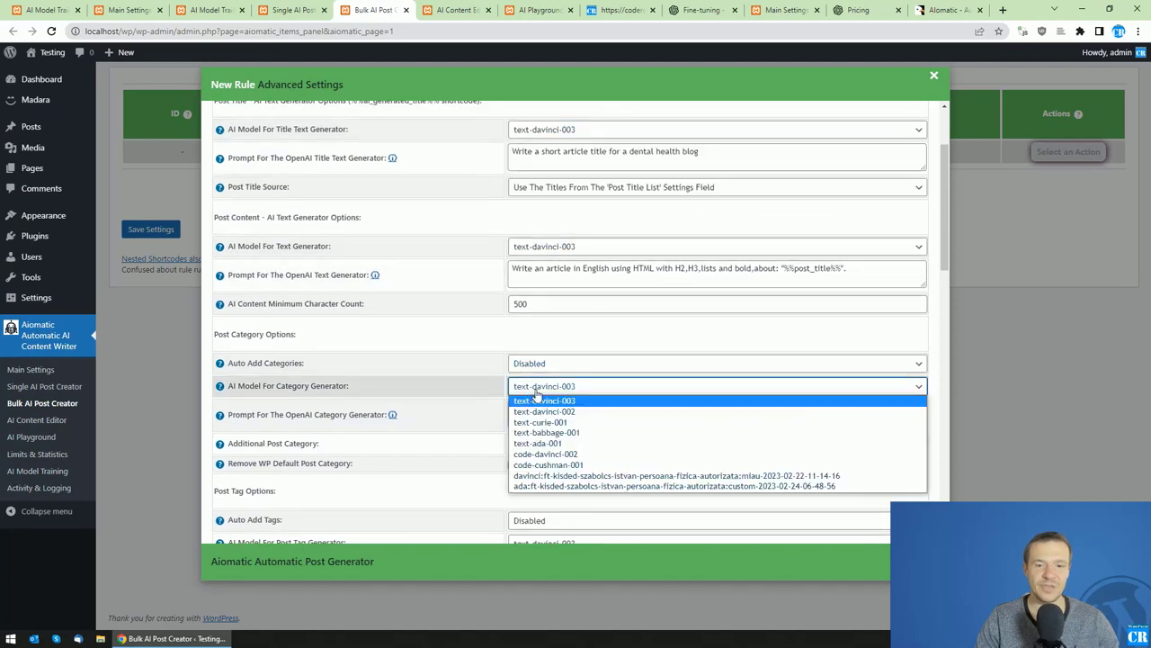
{"action": "left_click", "coordinate": [437, 411]}
{"action": "scroll", "coordinate": [437, 411], "scroll_direction": "down", "scroll_amount": 4}
{"action": "left_click", "coordinate": [539, 304]}
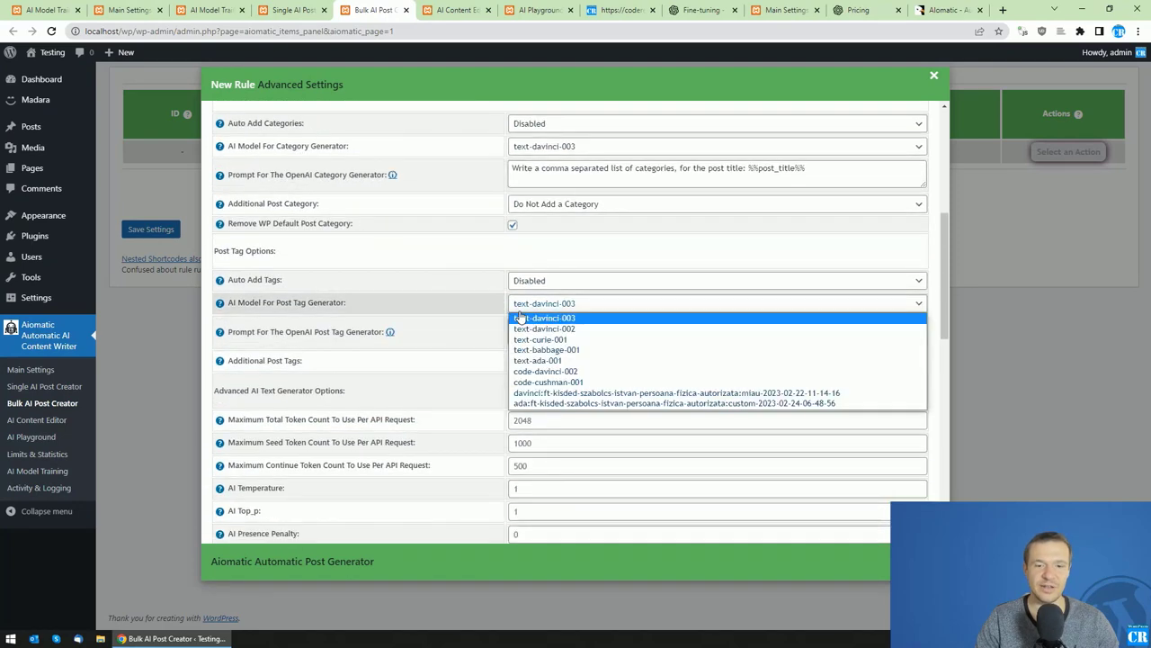
{"action": "left_click", "coordinate": [464, 256]}
Step: Enable AI content rewriting for published posts in the AI Content Editor and examine the models offered for text editing
{"action": "left_click", "coordinate": [457, 10]}
{"action": "left_click", "coordinate": [760, 193]}
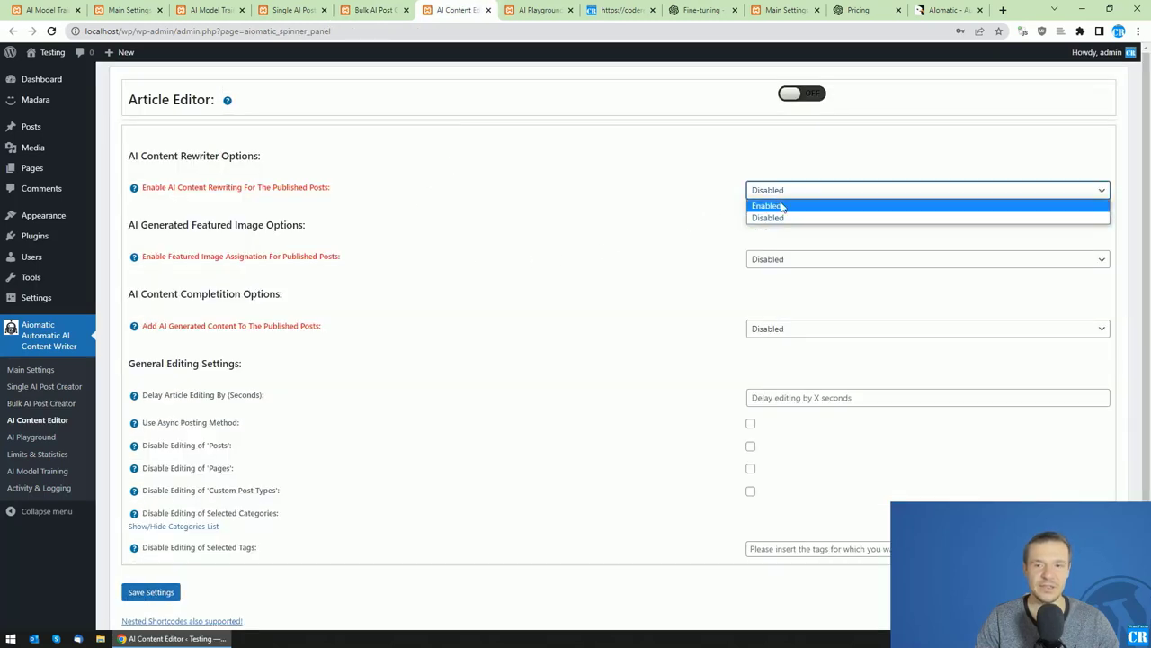
{"action": "left_click", "coordinate": [772, 205]}
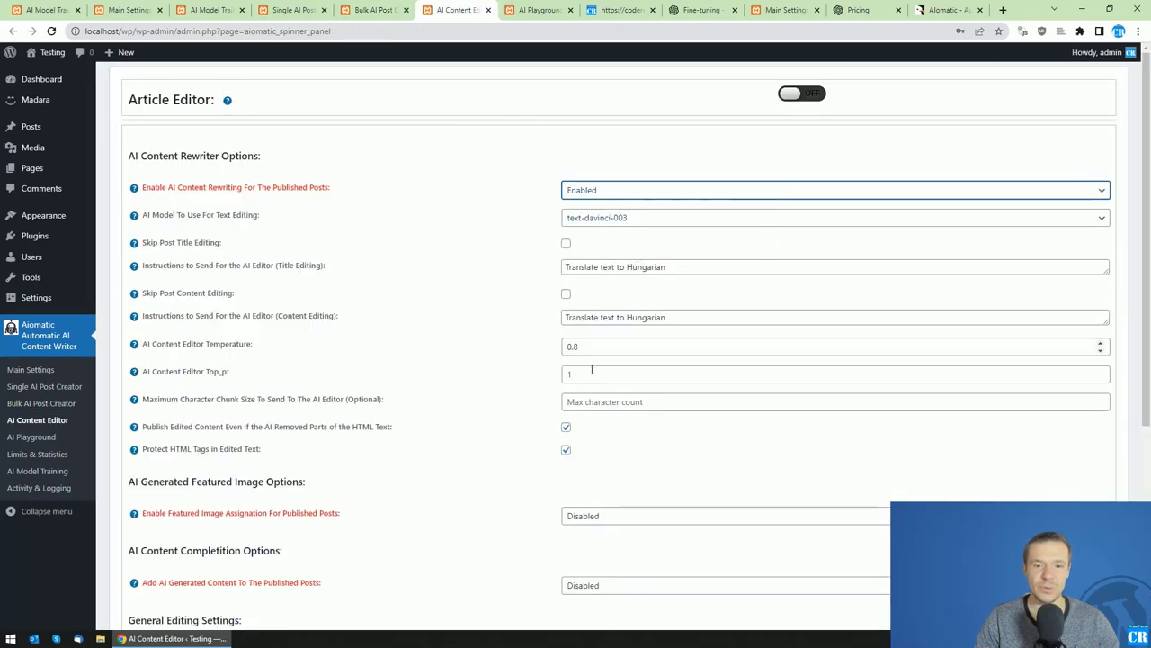
{"action": "left_click", "coordinate": [596, 221]}
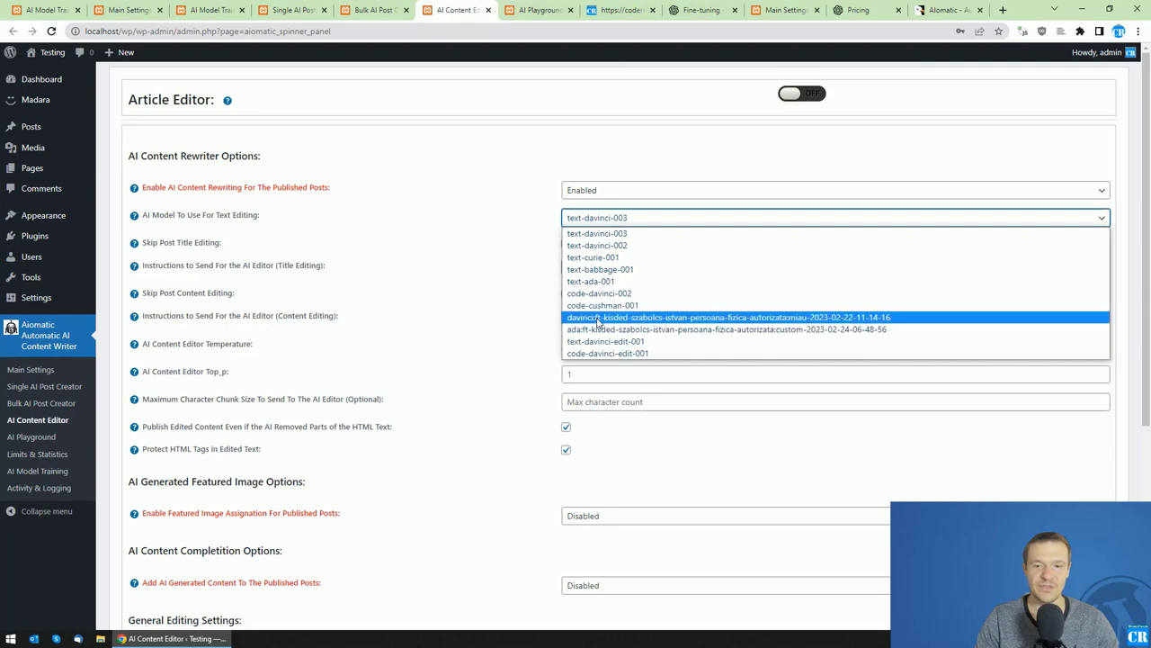
{"action": "left_click", "coordinate": [530, 193]}
Step: Examine the models offered for text completion in the AI Playground
{"action": "left_click", "coordinate": [538, 10]}
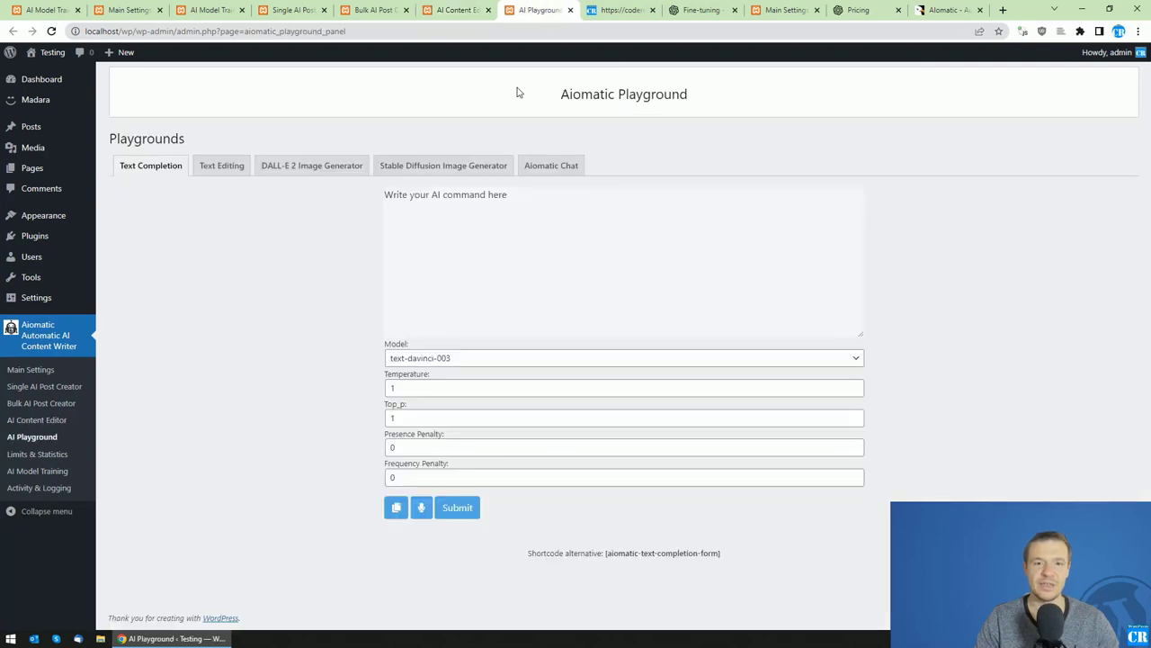
{"action": "left_click", "coordinate": [465, 358]}
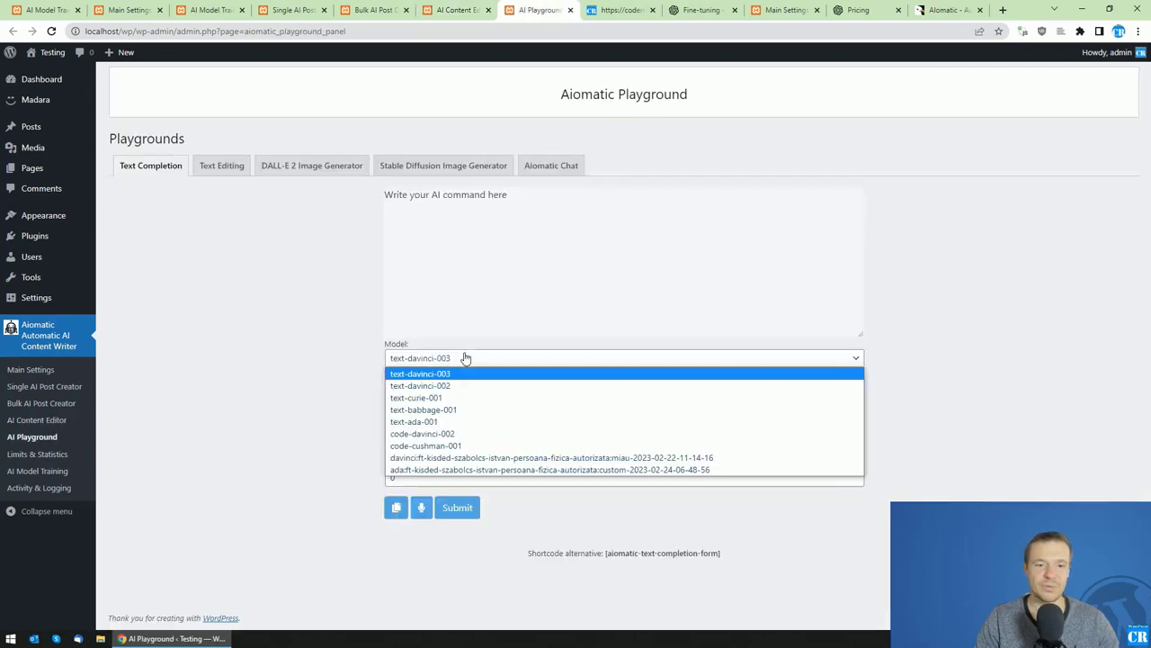
{"action": "left_click", "coordinate": [250, 313]}
Step: Close the Single AI Post Creator, Bulk AI Post Creator, AI Content Editor and AI Playground browser tabs
{"action": "left_click", "coordinate": [297, 9]}
{"action": "left_click", "coordinate": [325, 10]}
{"action": "left_click", "coordinate": [325, 10]}
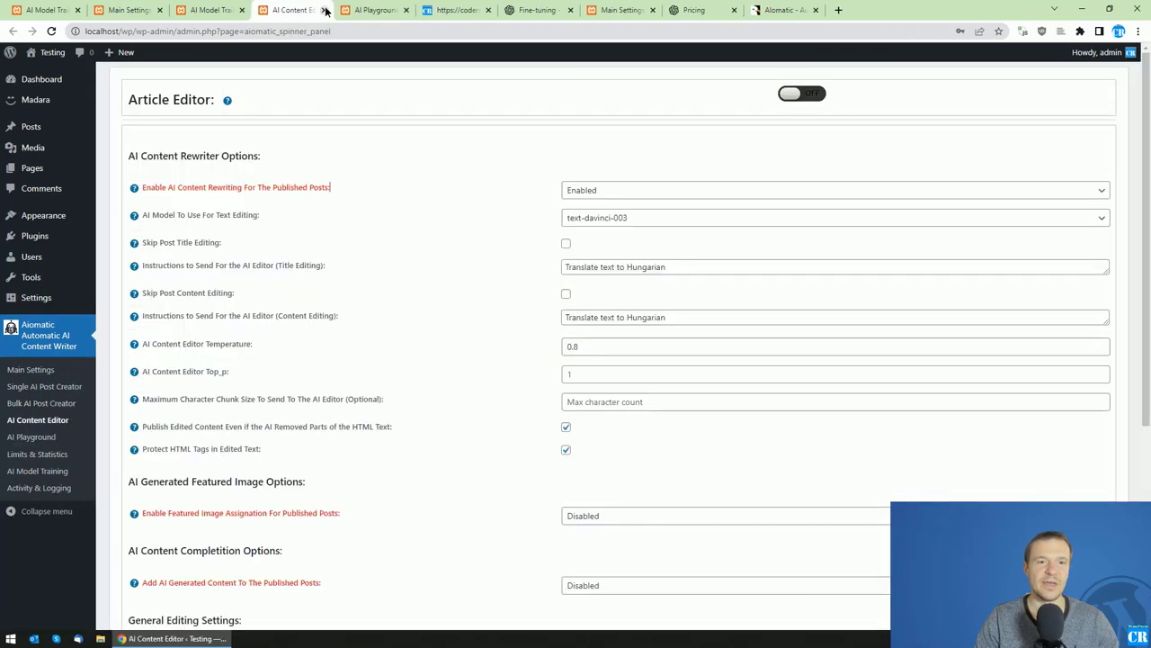
{"action": "left_click", "coordinate": [326, 10]}
{"action": "key", "text": "Return"}
{"action": "left_click", "coordinate": [325, 10]}
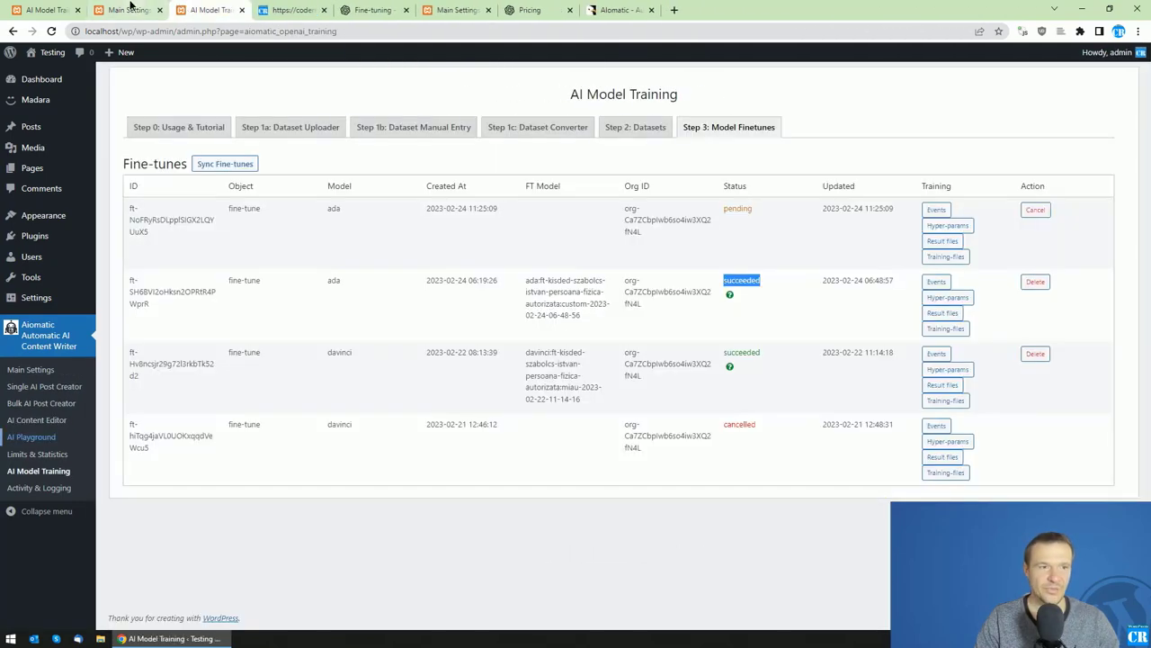
Step: Open AI Model Training from the Main Settings page and read the tutorial's note on prompt and completion endings for the Dataset Uploader
{"action": "left_click", "coordinate": [131, 9]}
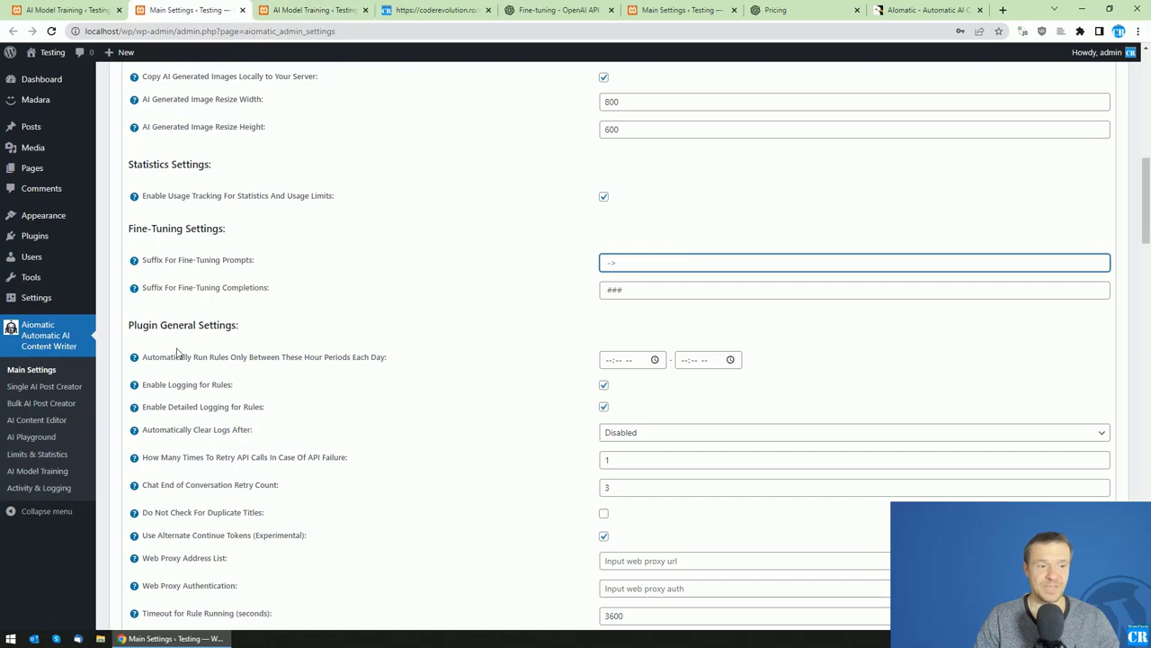
{"action": "left_click", "coordinate": [51, 474]}
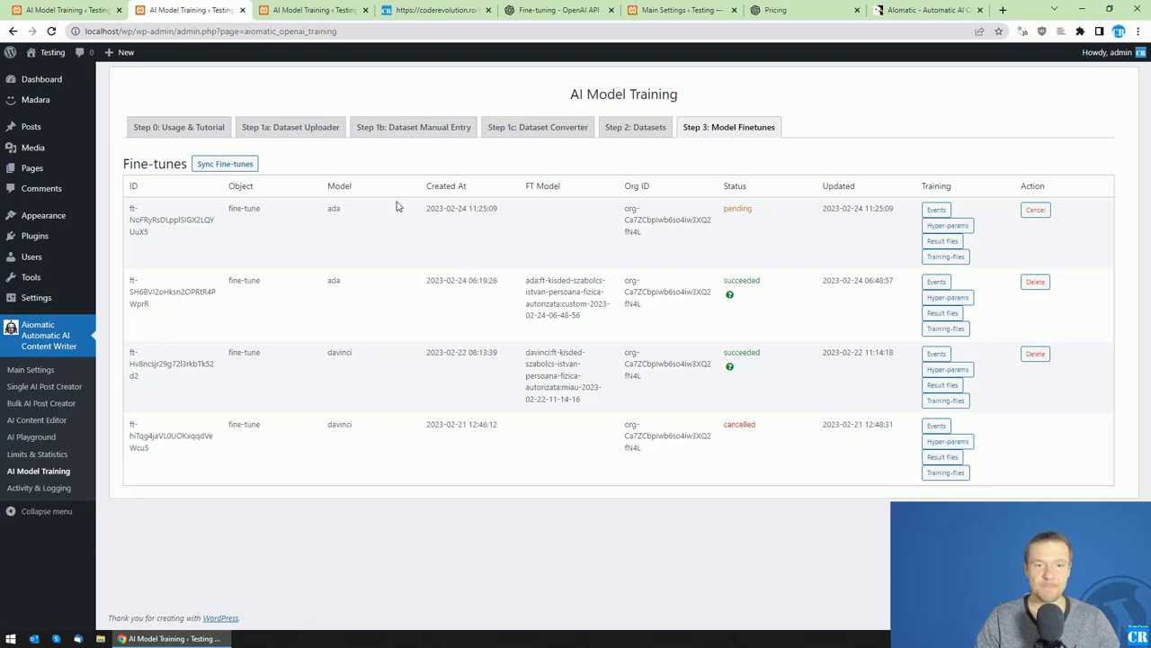
{"action": "left_click", "coordinate": [162, 127]}
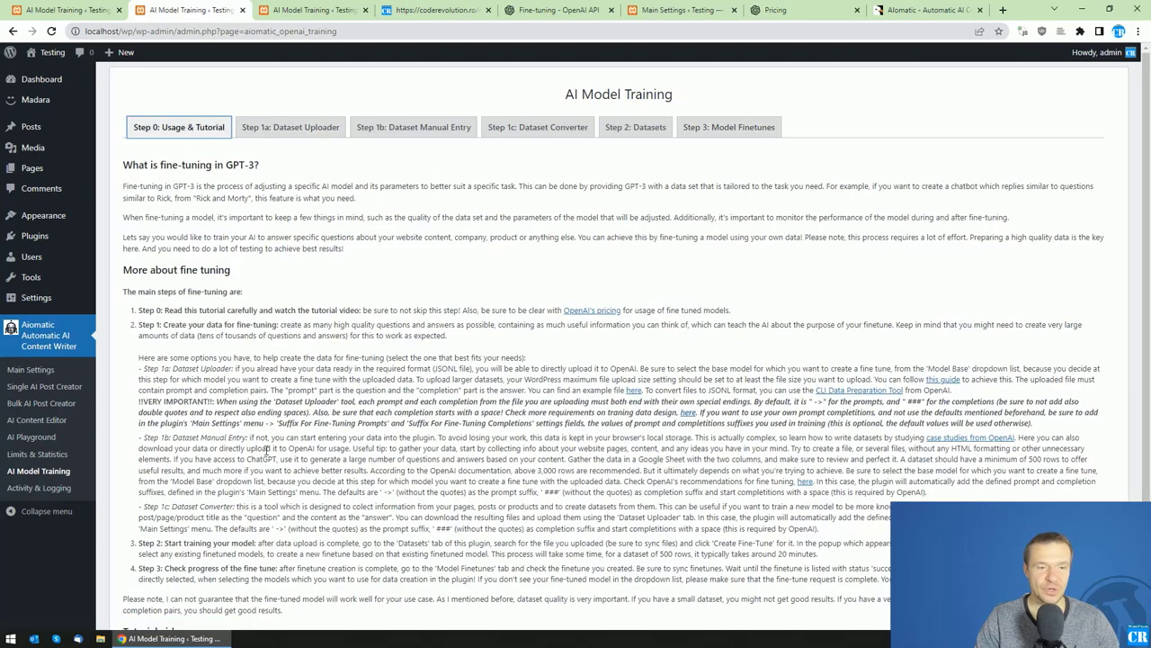
{"action": "left_click", "coordinate": [282, 127]}
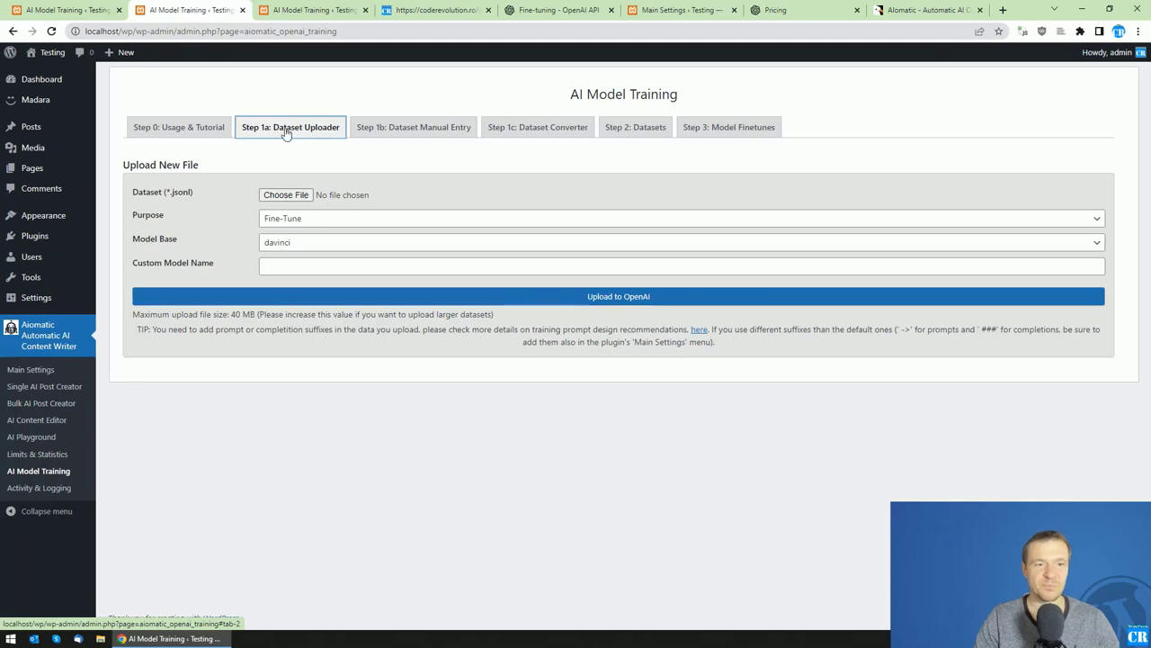
{"action": "left_click", "coordinate": [226, 130]}
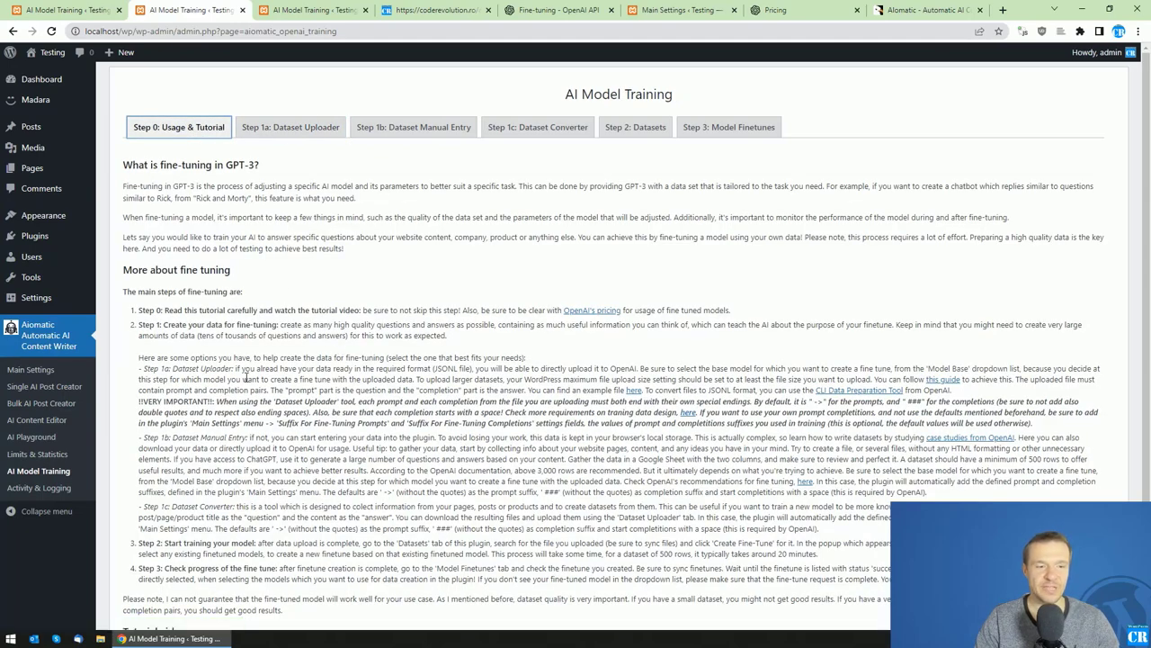
{"action": "left_click_drag", "start_coordinate": [209, 401], "coordinate": [1036, 423]}
Step: Review the Dataset Uploader, Dataset Manual Entry and Dataset Converter steps of the AI Model Training page
{"action": "left_click", "coordinate": [298, 127]}
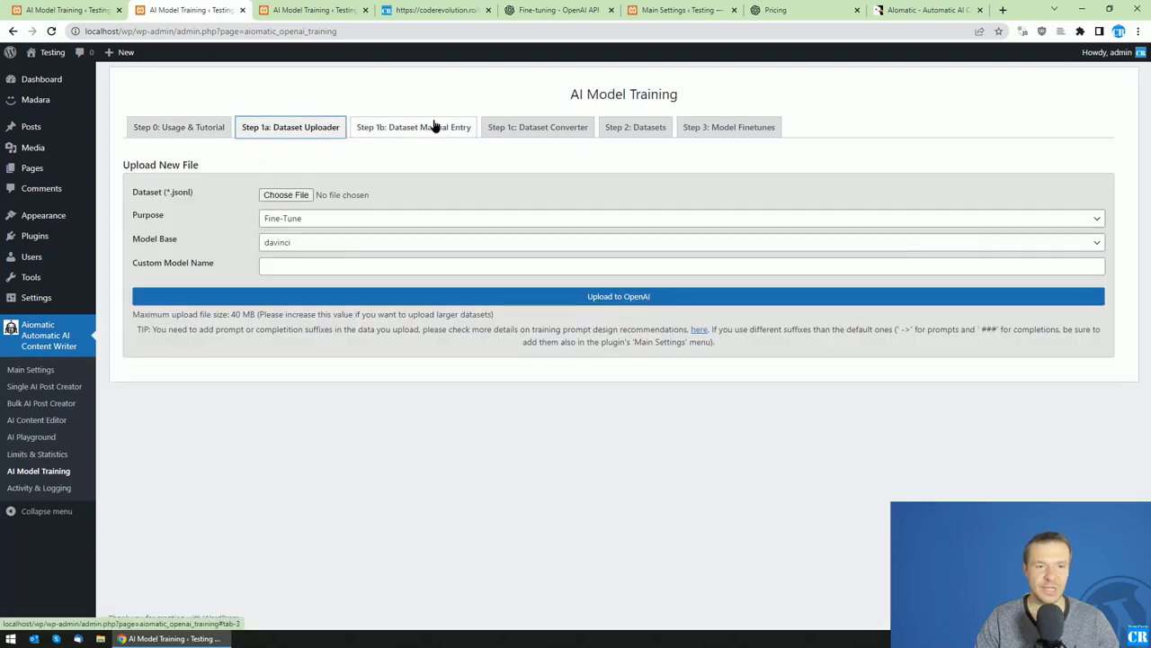
{"action": "left_click", "coordinate": [414, 127]}
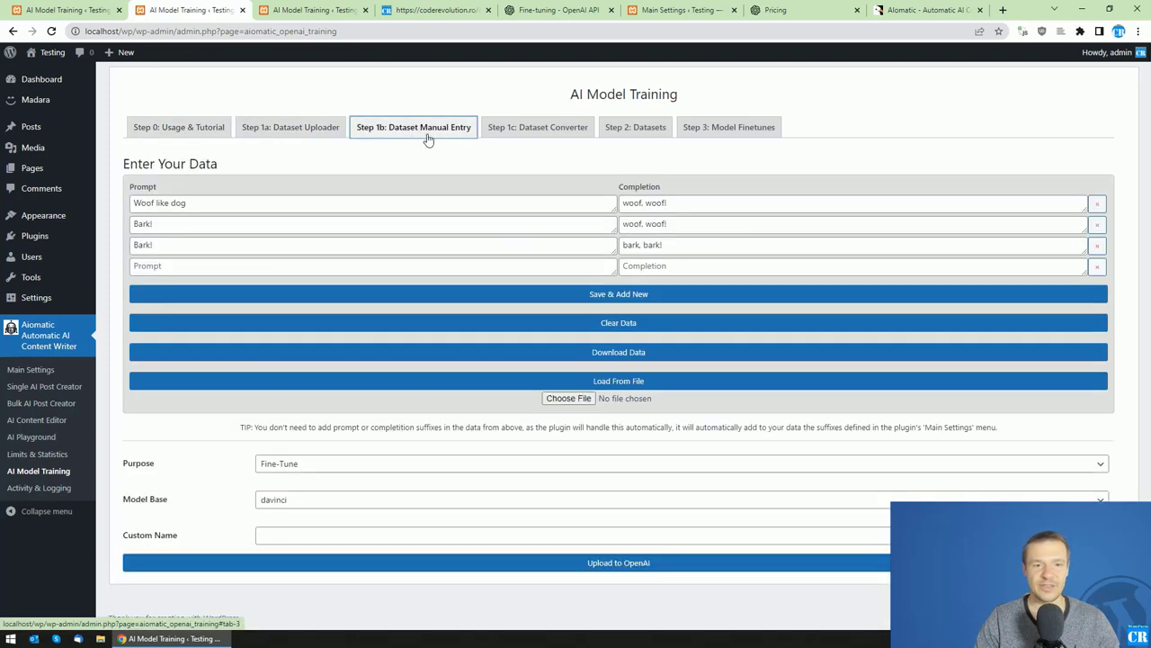
{"action": "left_click", "coordinate": [537, 129]}
{"action": "left_click", "coordinate": [442, 129]}
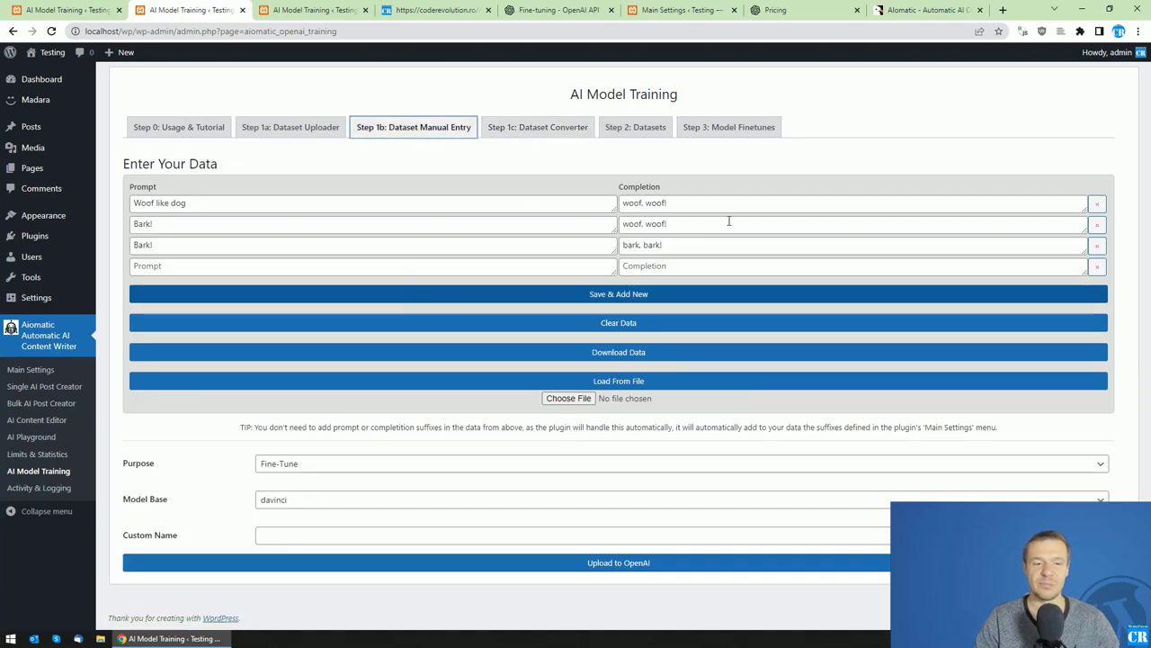
{"action": "left_click", "coordinate": [512, 133]}
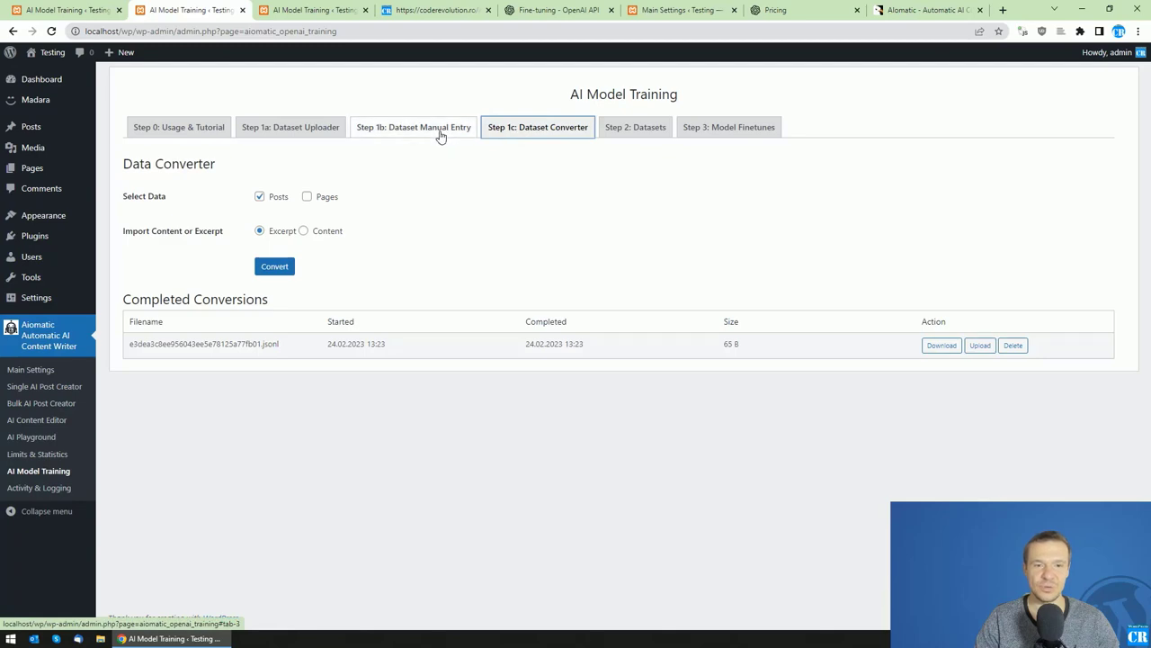
{"action": "left_click", "coordinate": [440, 133]}
Step: Sync the uploaded dataset files and the list of model fine-tunes
{"action": "left_click", "coordinate": [629, 132]}
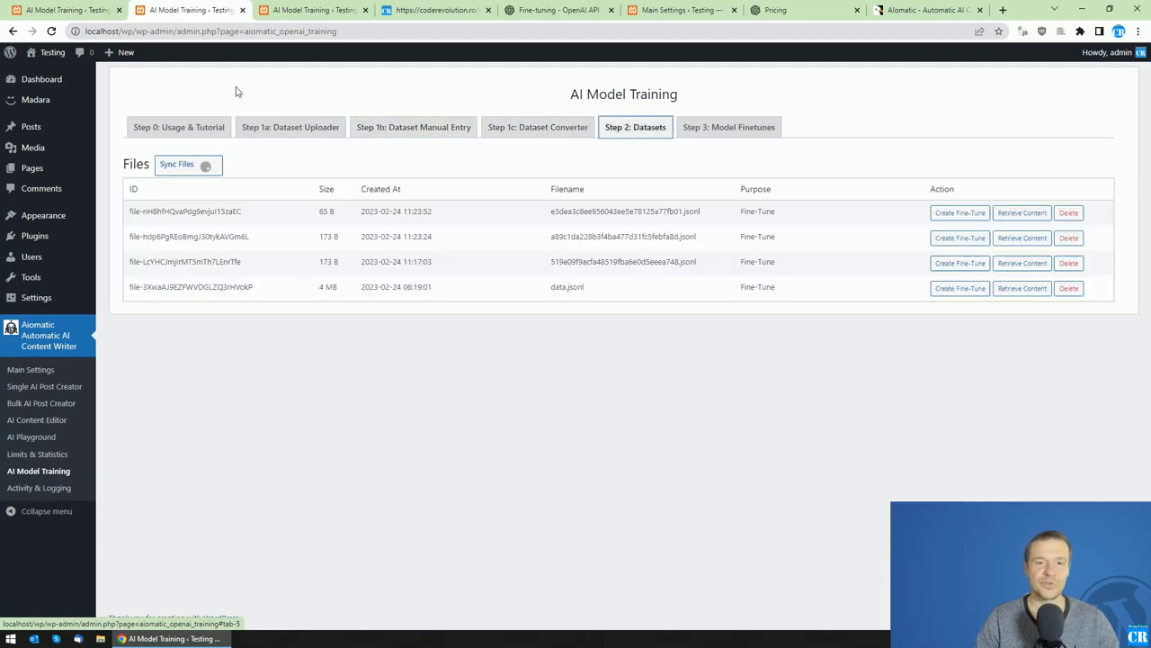
{"action": "left_click", "coordinate": [179, 166]}
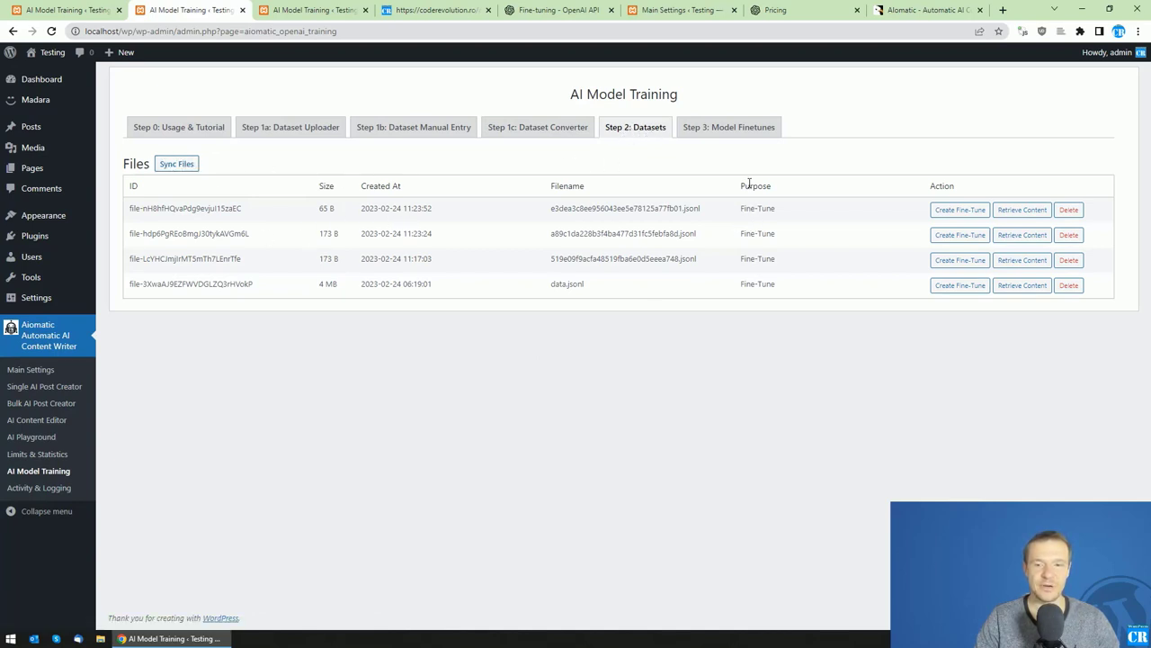
{"action": "left_click", "coordinate": [726, 127]}
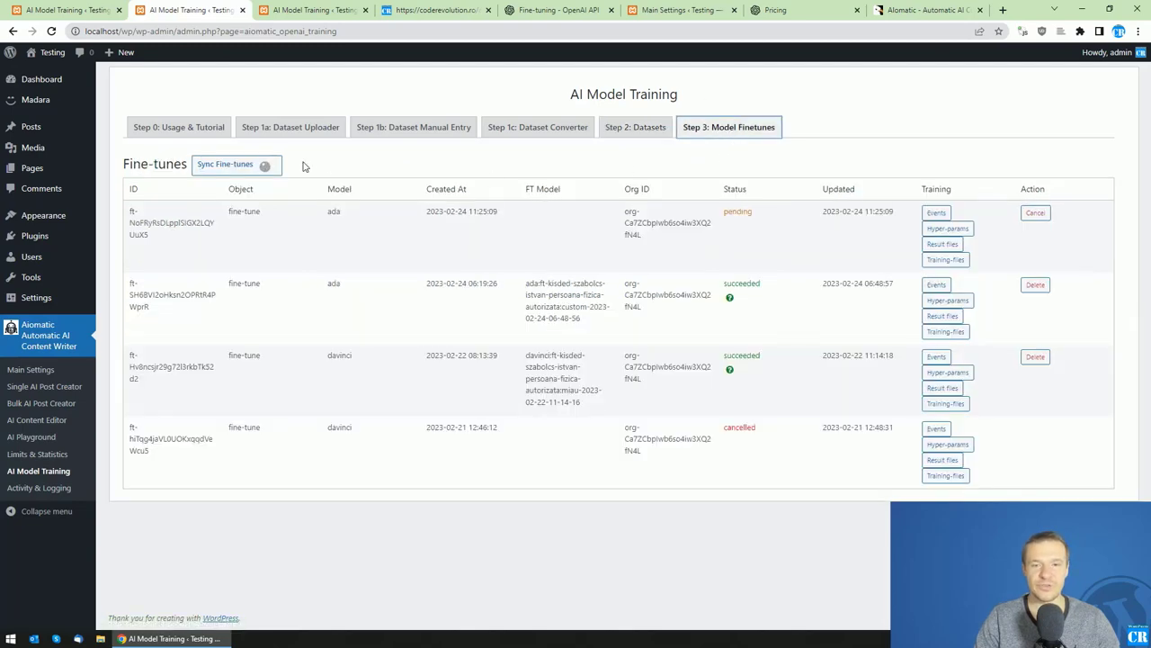
{"action": "left_click", "coordinate": [243, 164]}
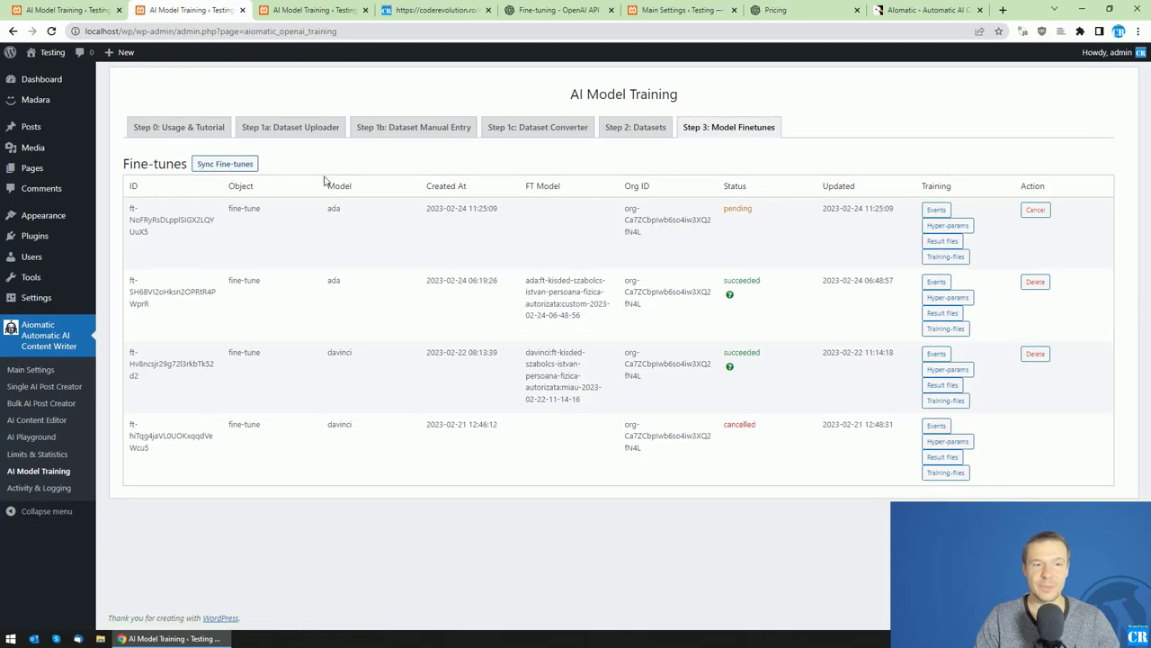
Step: Examine the models selectable for a fine-tune of the first dataset file and close the dialog without creating one
{"action": "left_click", "coordinate": [609, 133]}
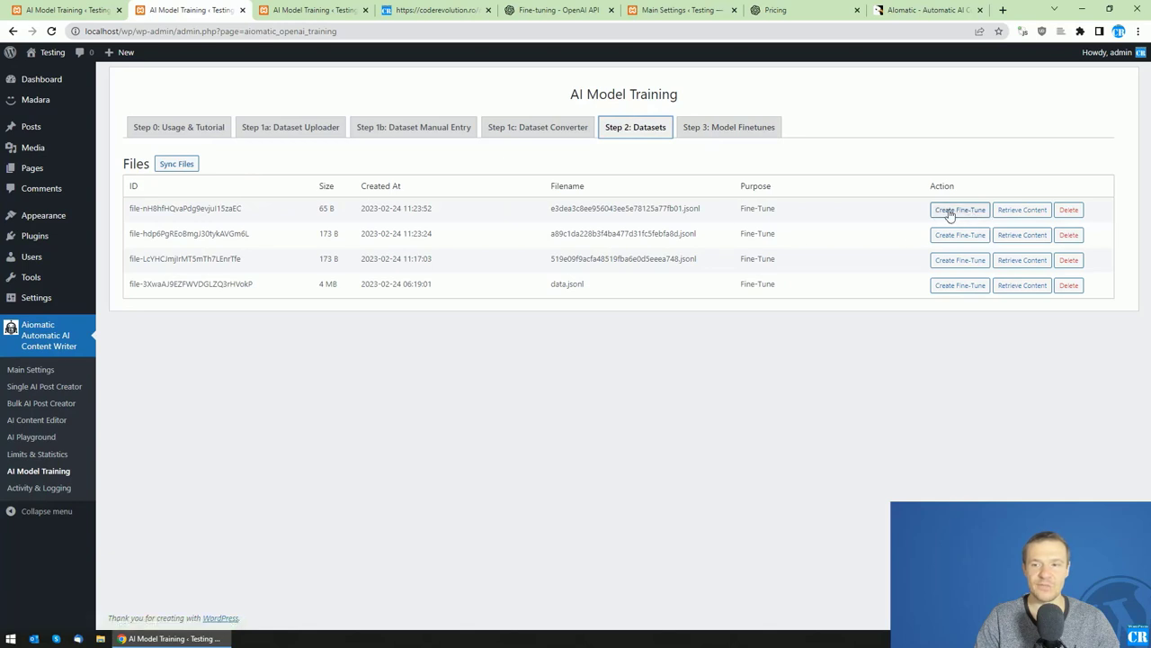
{"action": "left_click", "coordinate": [950, 212]}
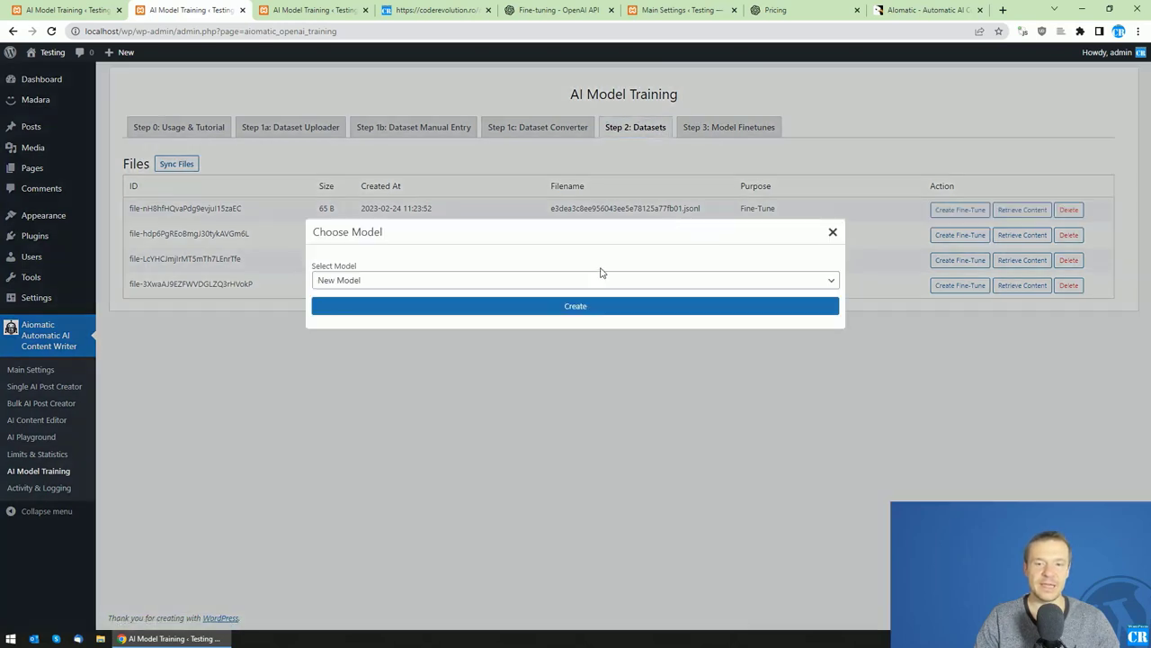
{"action": "left_click", "coordinate": [580, 278]}
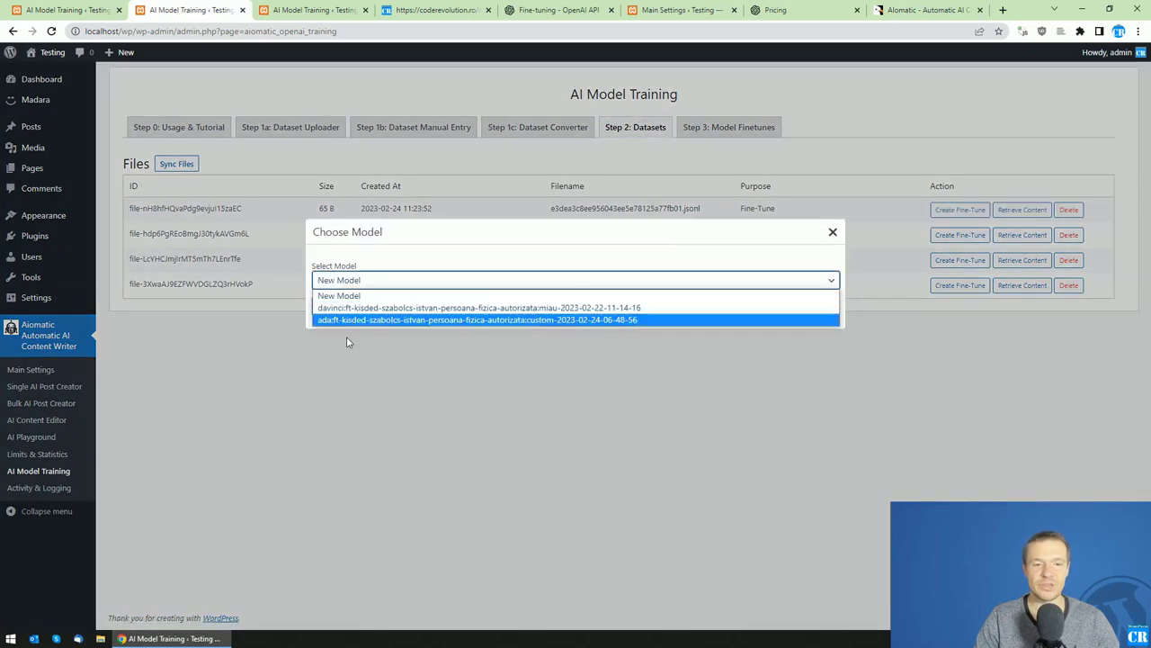
{"action": "left_click", "coordinate": [402, 235]}
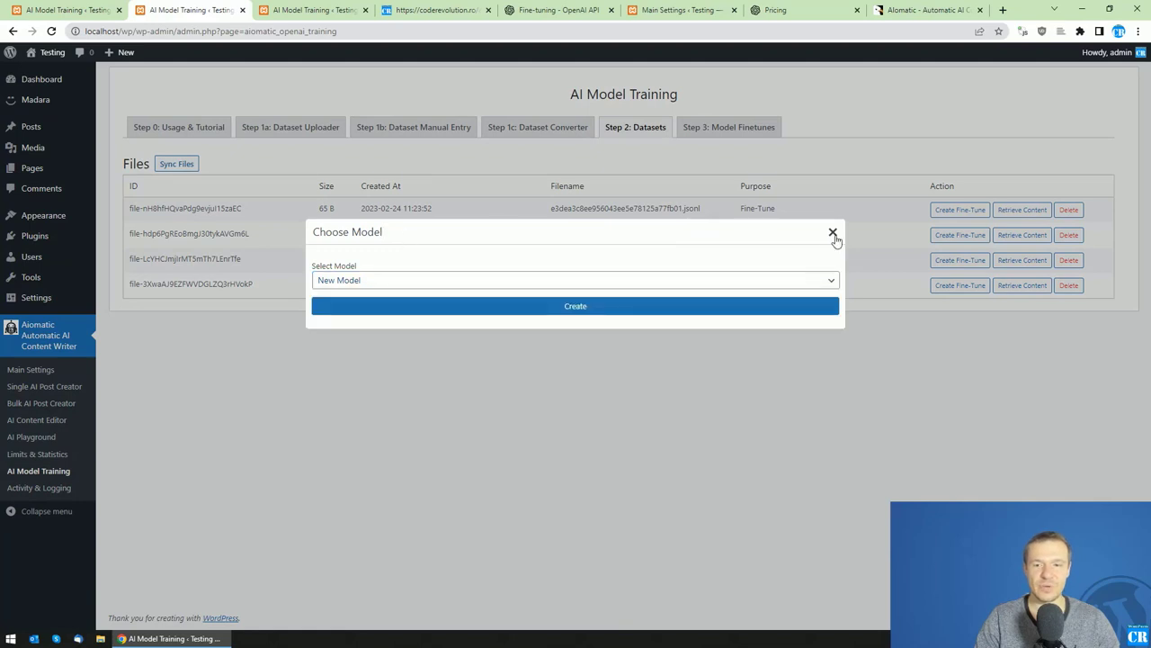
{"action": "left_click", "coordinate": [833, 232]}
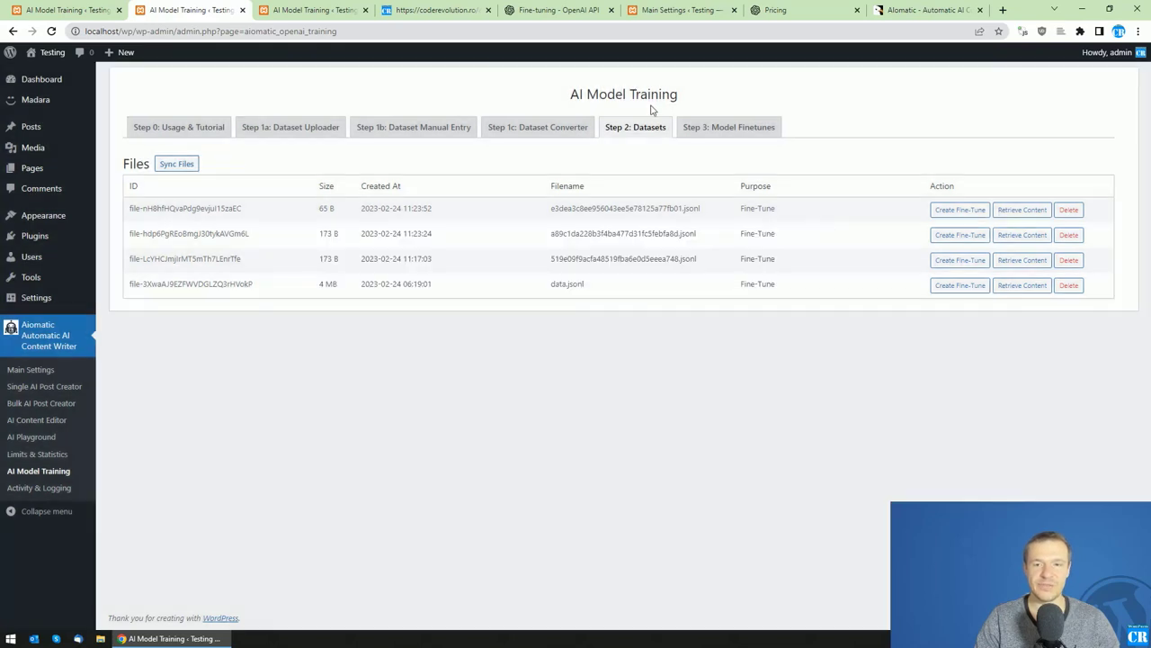
Step: Sync the model fine-tunes again and check the status of the custom ada fine-tune
{"action": "left_click", "coordinate": [693, 128]}
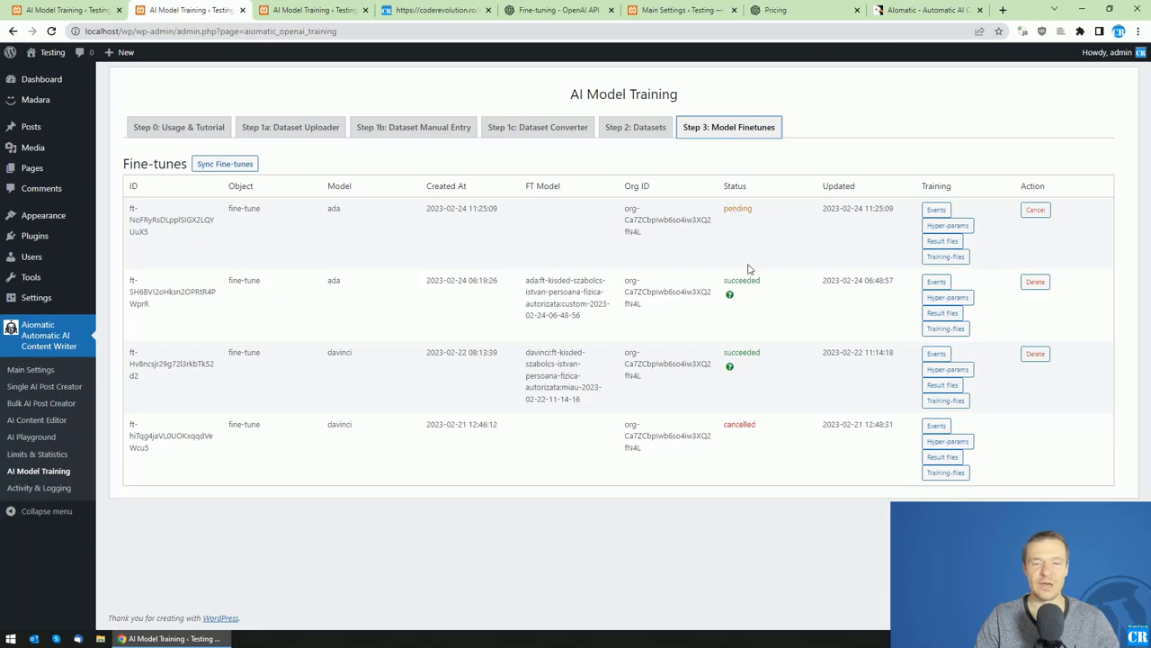
{"action": "left_click", "coordinate": [209, 167]}
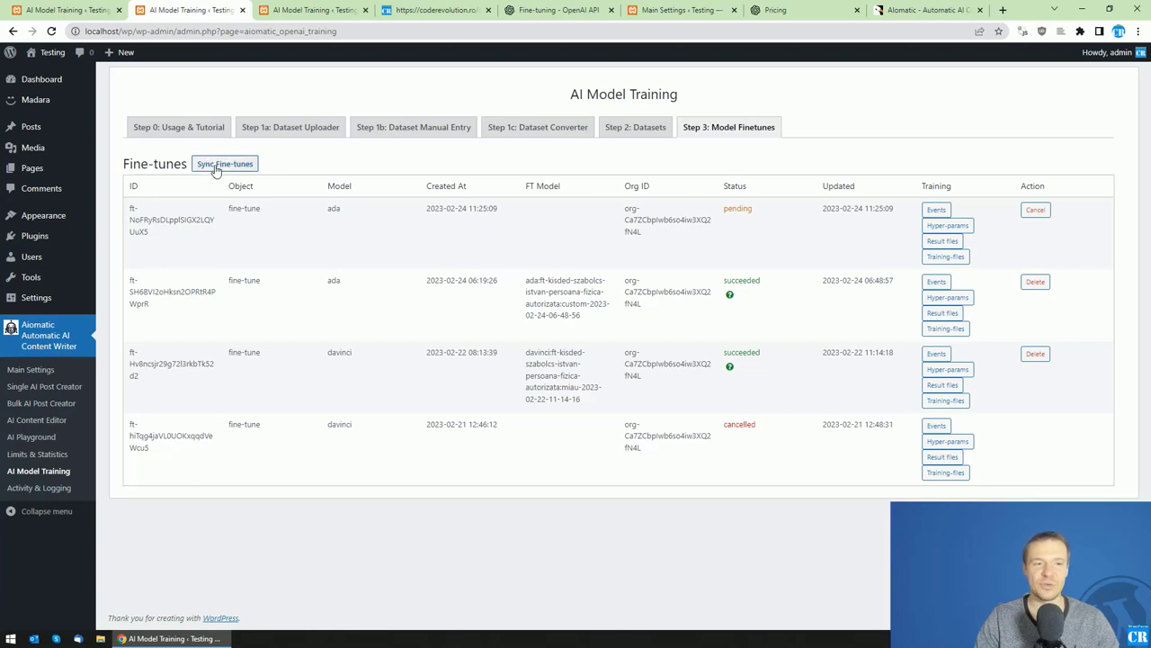
{"action": "left_click_drag", "start_coordinate": [732, 281], "coordinate": [761, 281]}
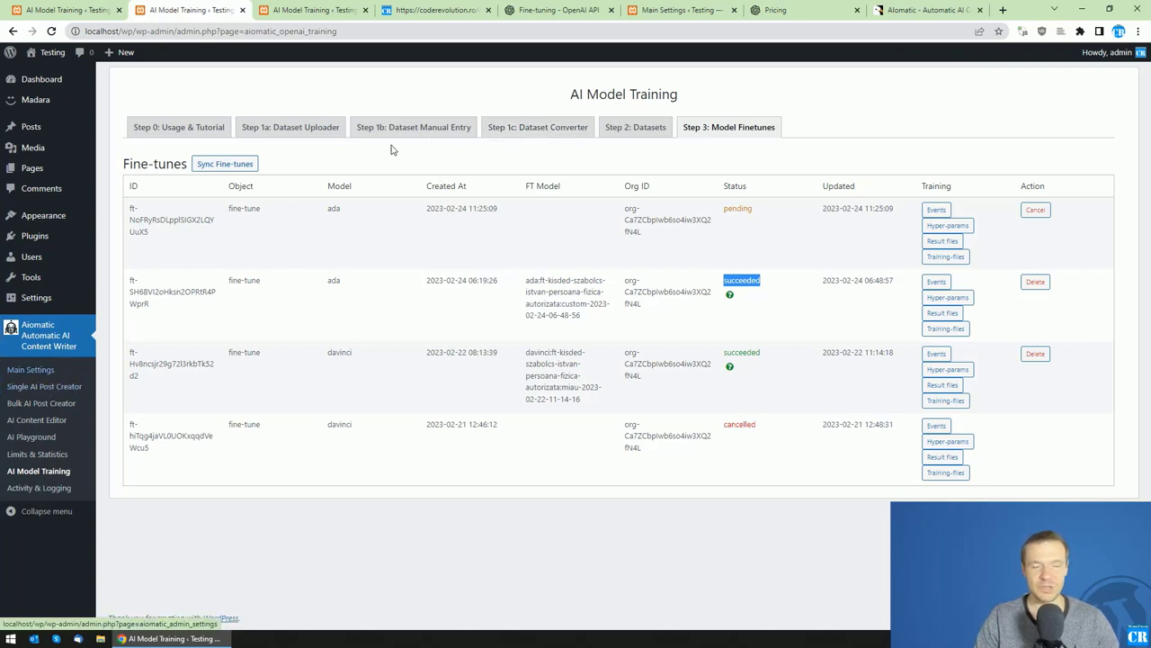
{"action": "left_click", "coordinate": [447, 155]}
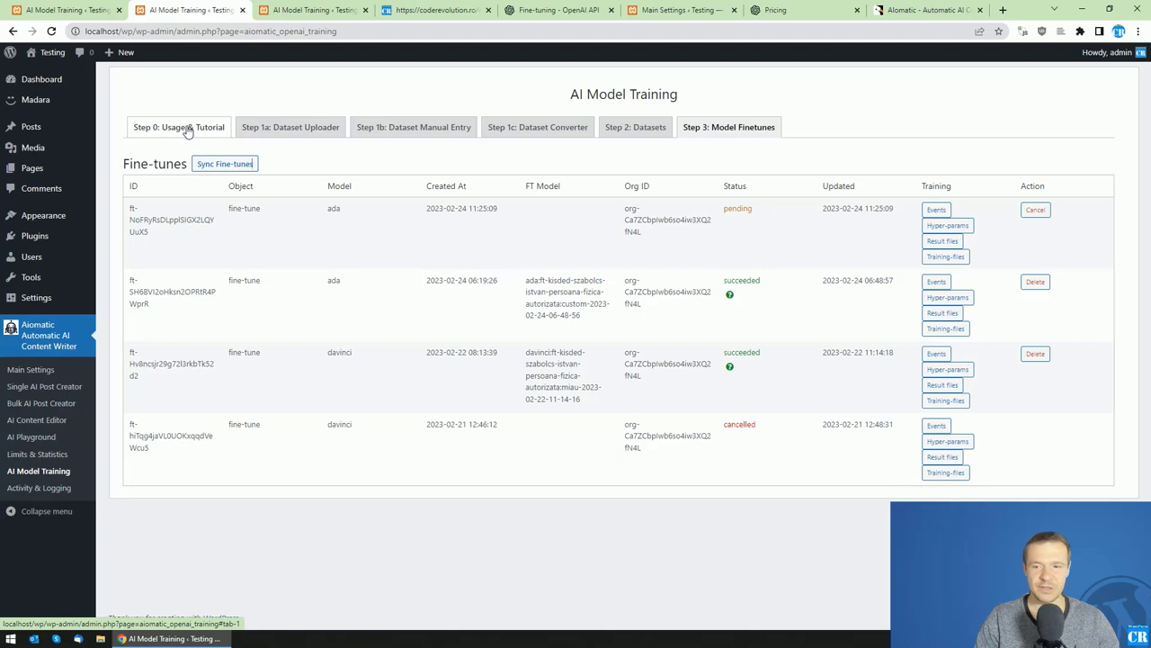
Step: View the Aiomatic product page on CodeCanyon and return to the AI Model Training page
{"action": "left_click", "coordinate": [910, 9]}
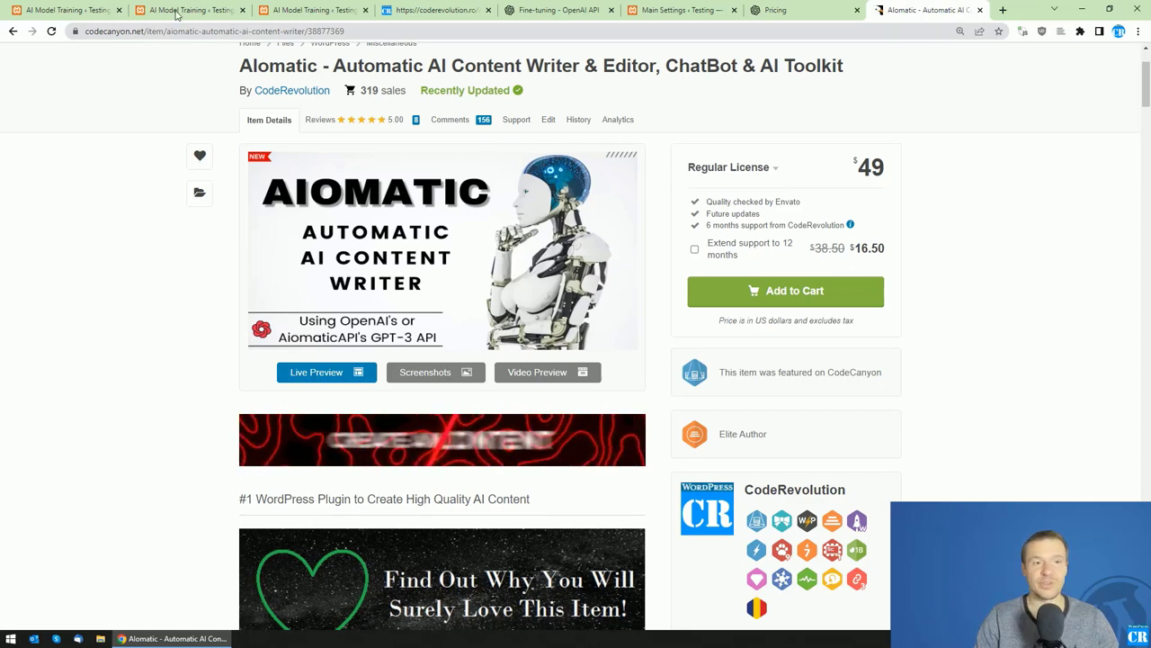
{"action": "left_click", "coordinate": [396, 9]}
{"action": "left_click", "coordinate": [225, 8]}
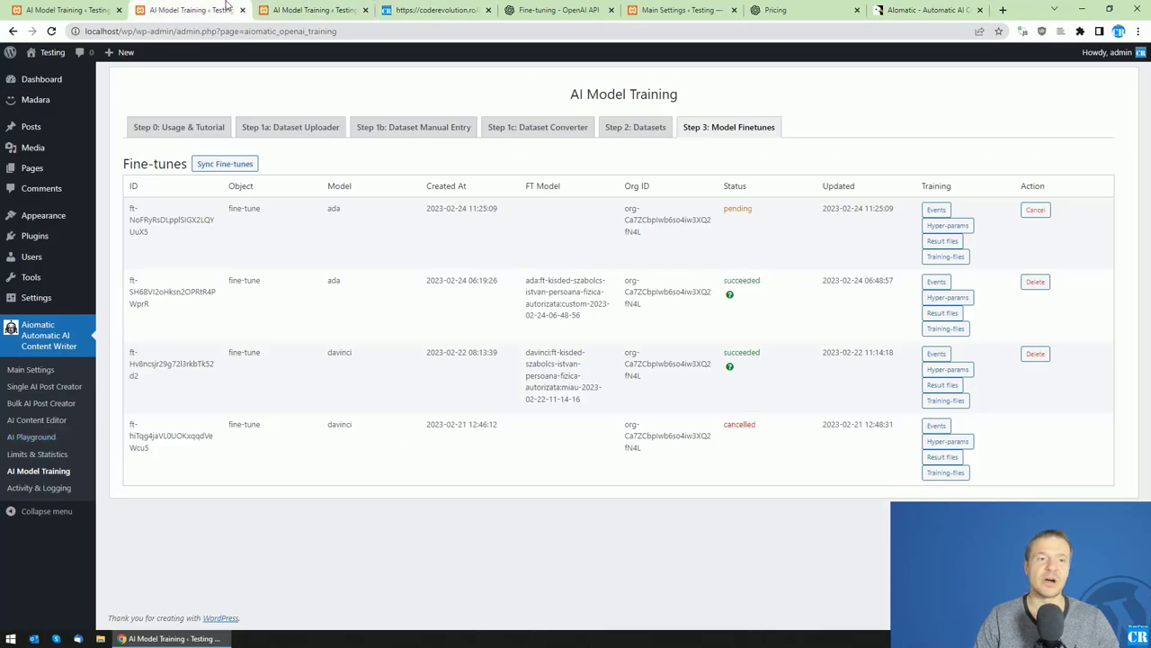